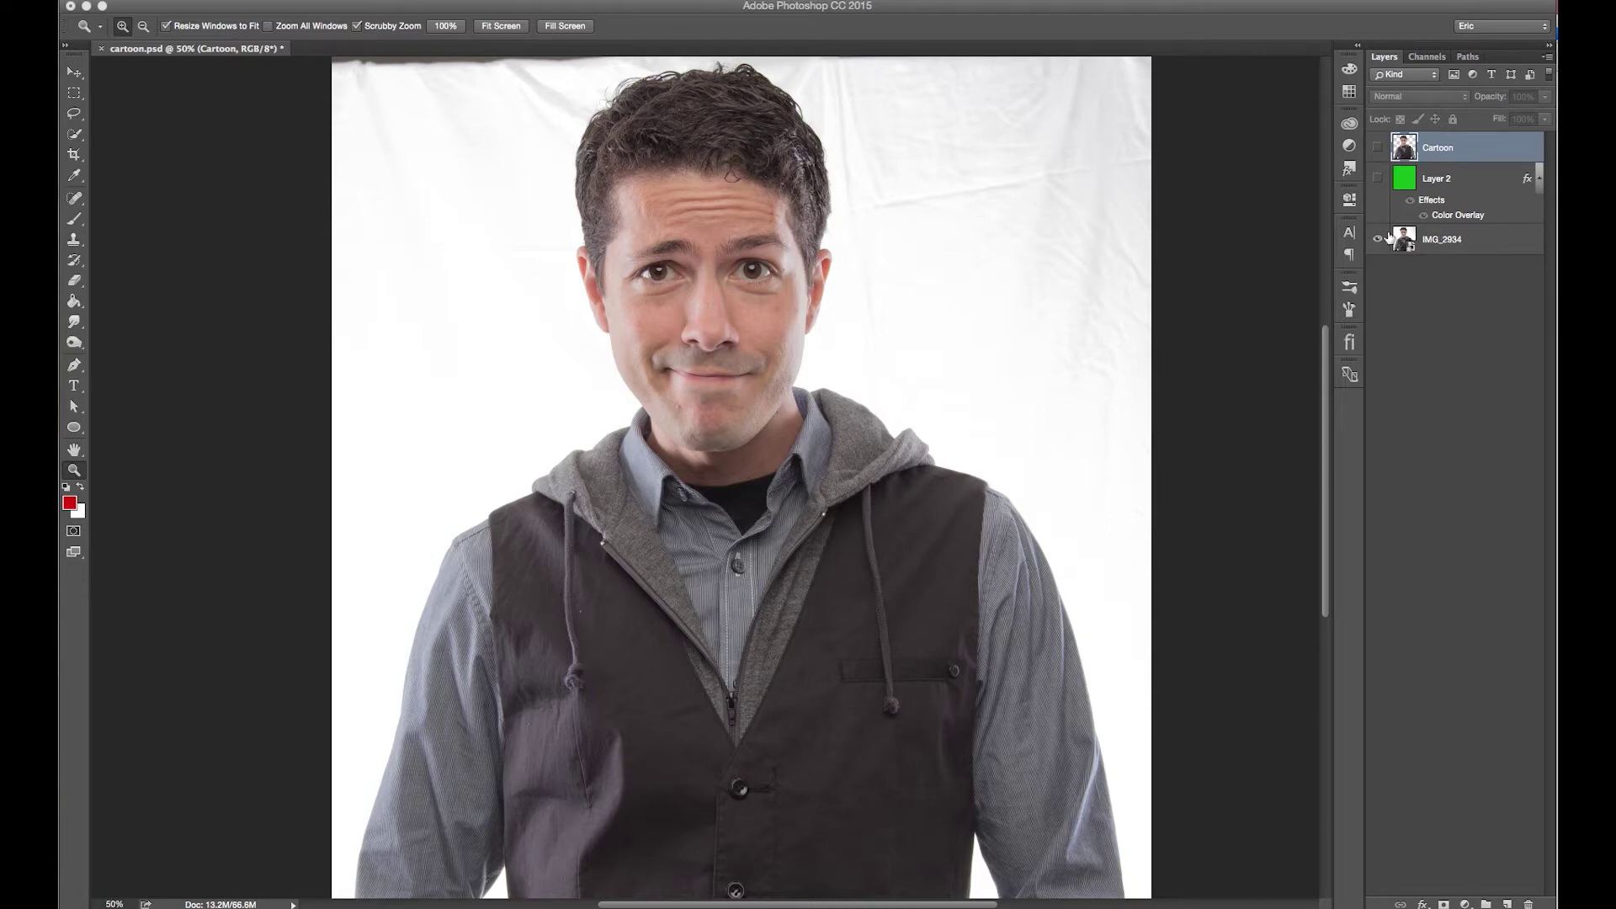
Step: Compare the Cartoon and grey backdrop layers, leave both visible, and add an empty Layer 3 above Cartoon
left_click(1378, 179)
left_click(1378, 147)
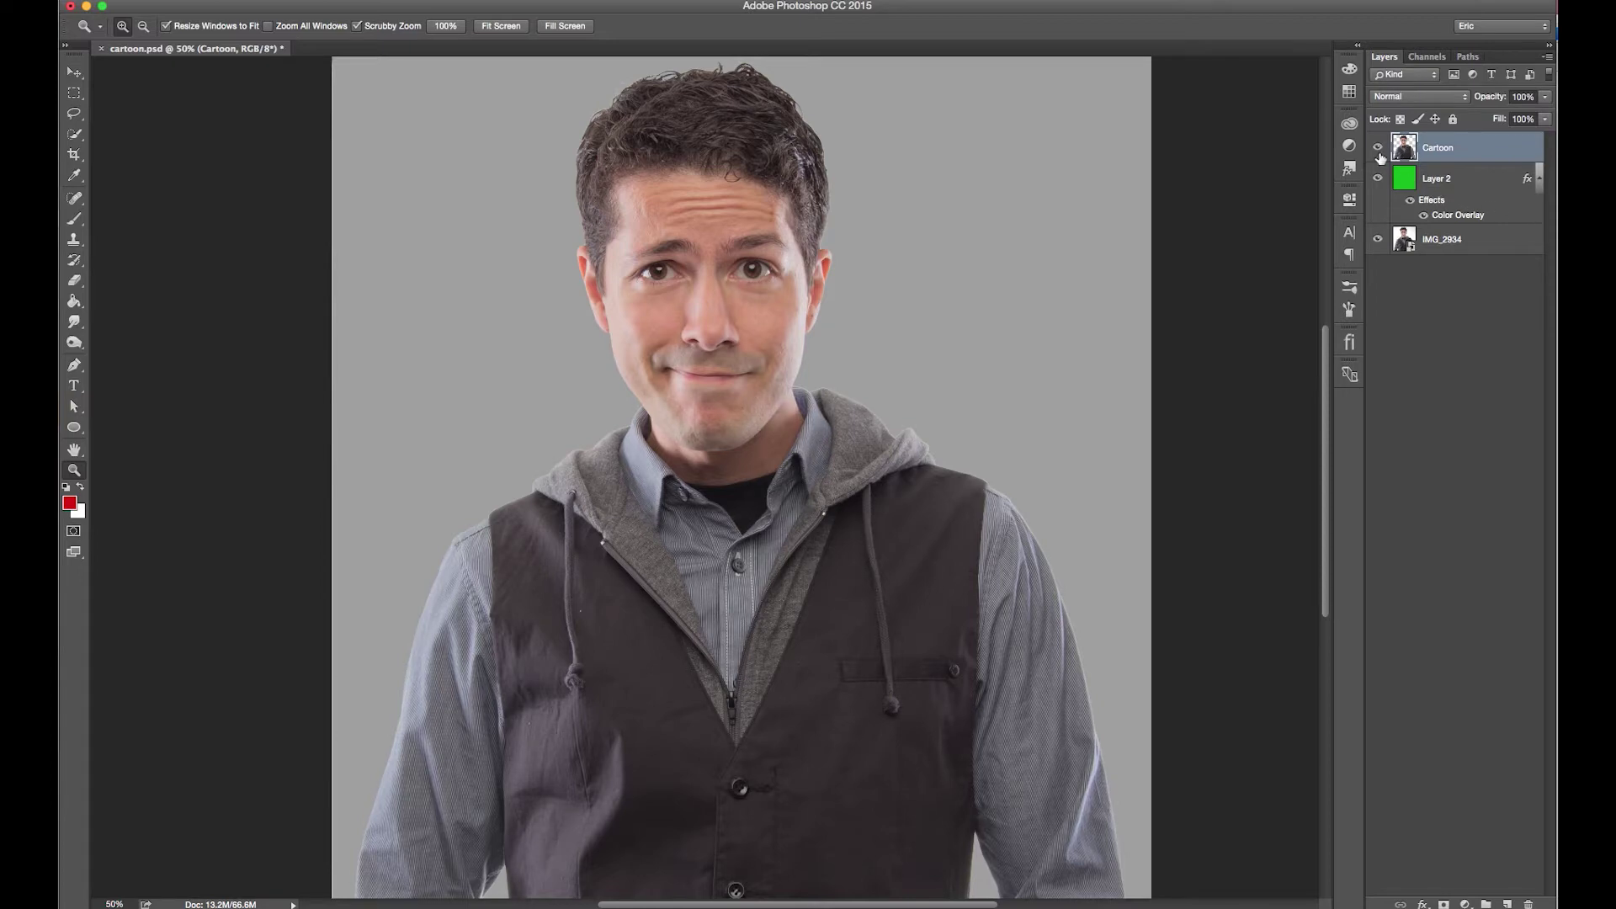
left_click(1378, 178)
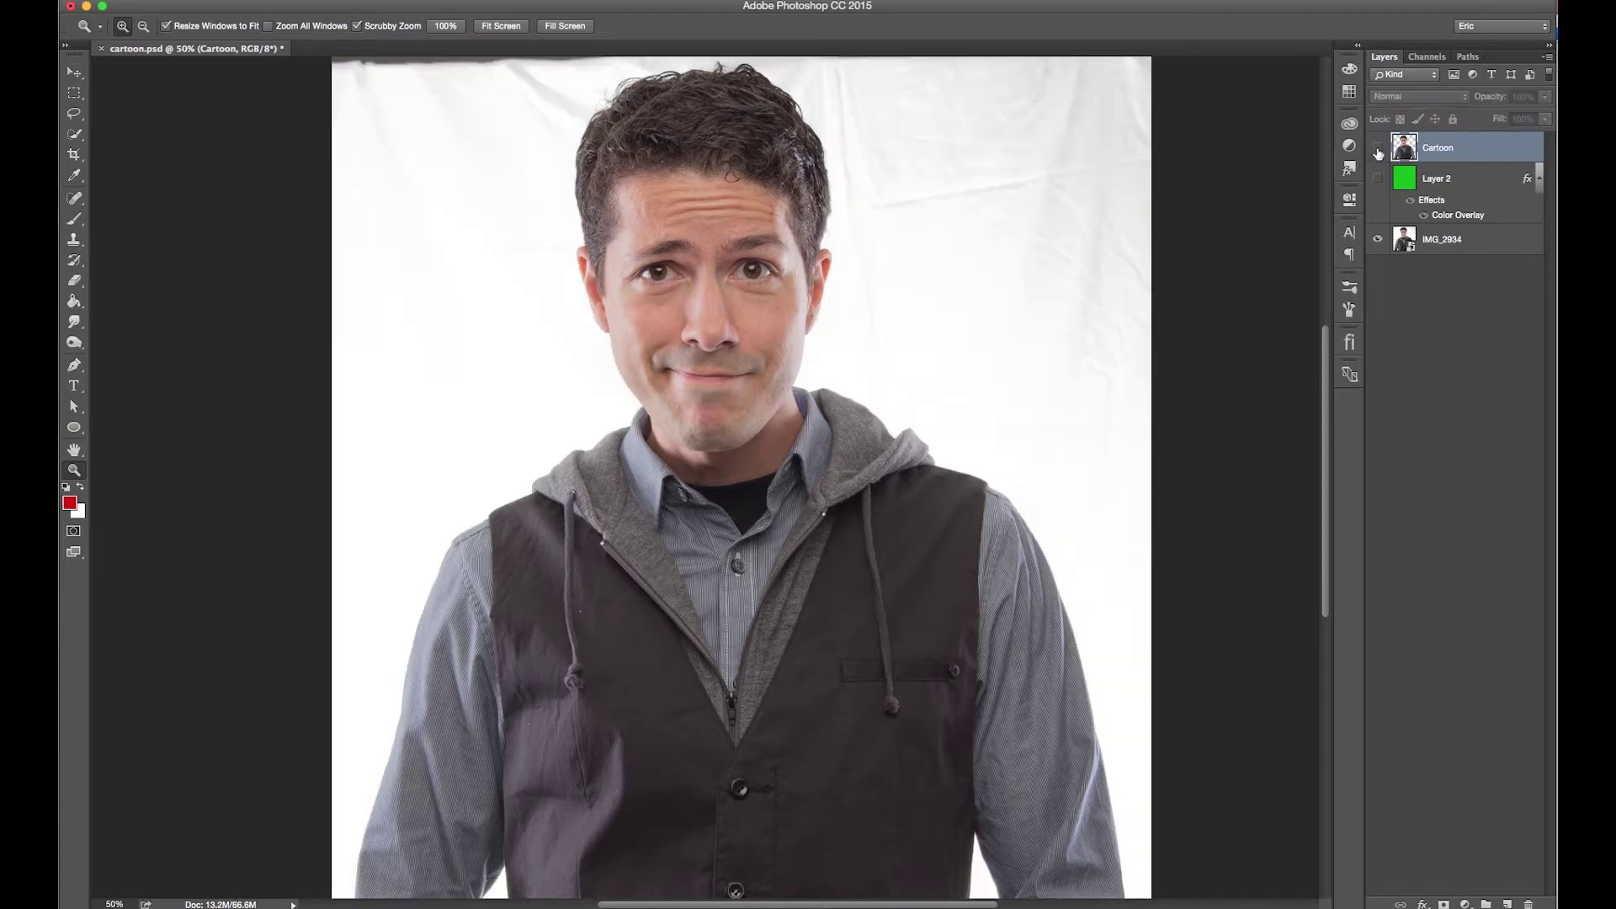
left_click(1378, 149)
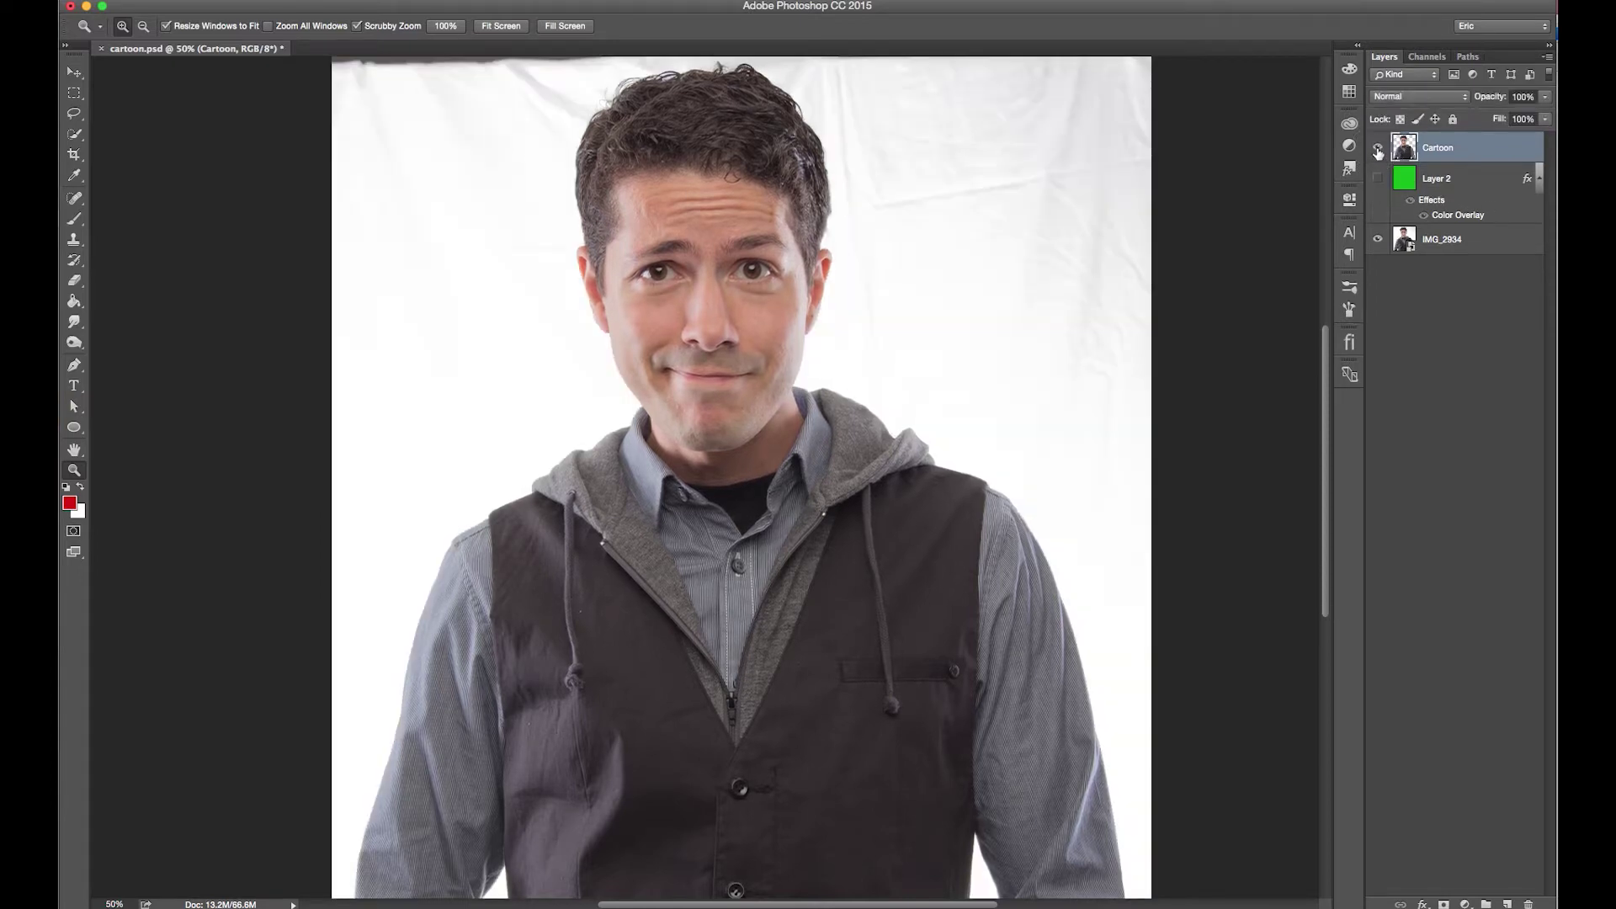
left_click(1378, 149)
left_click(1378, 179)
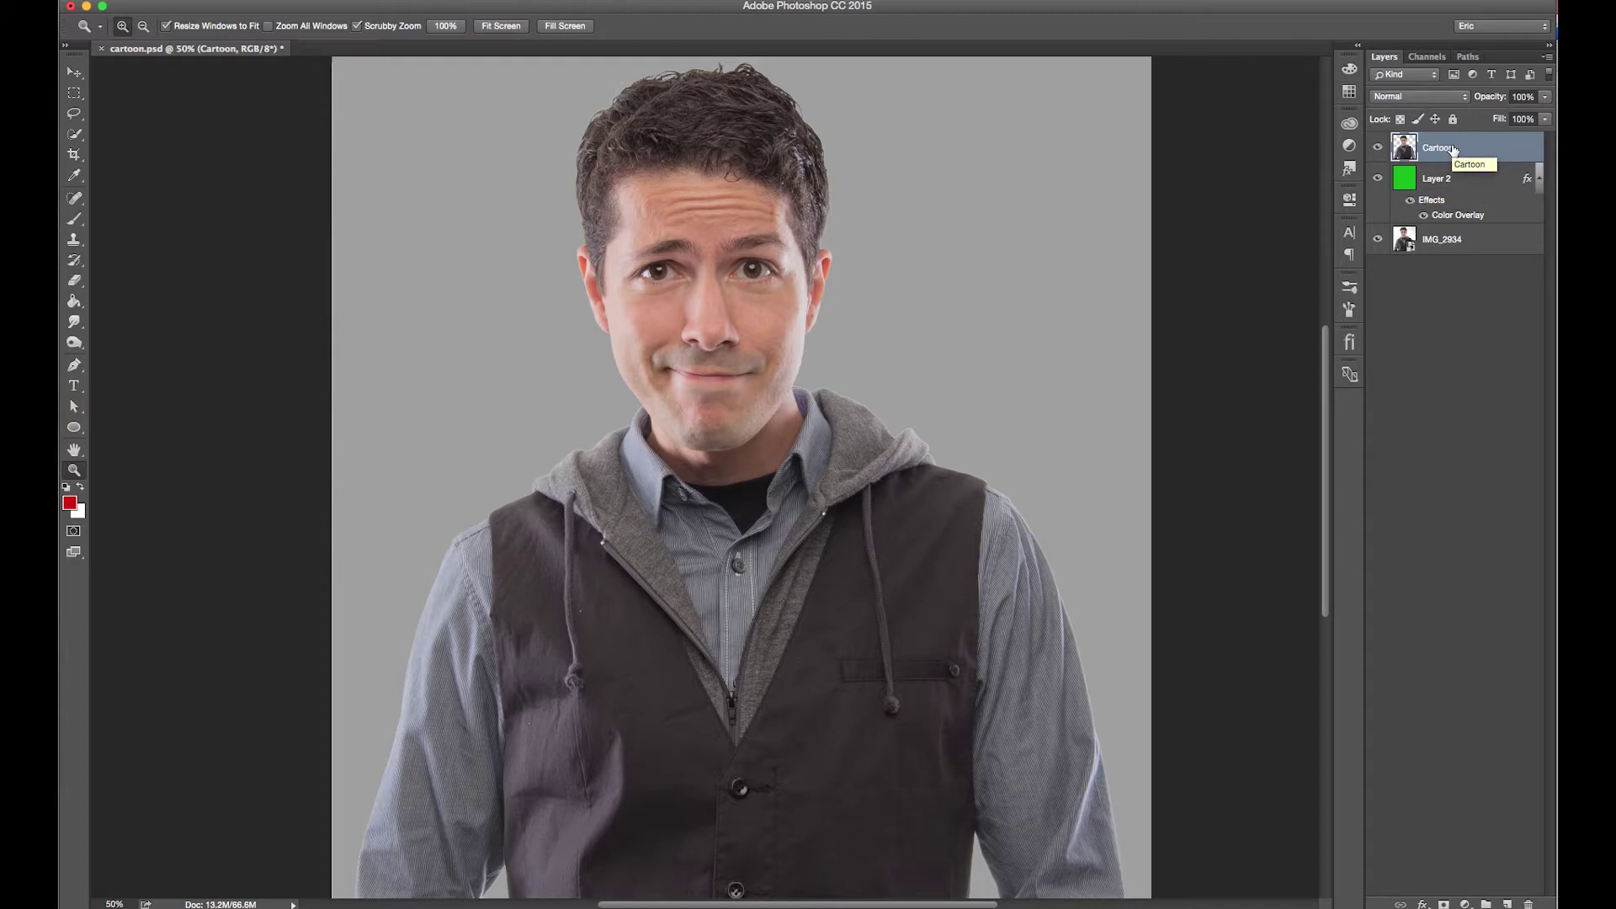
left_click(1507, 903)
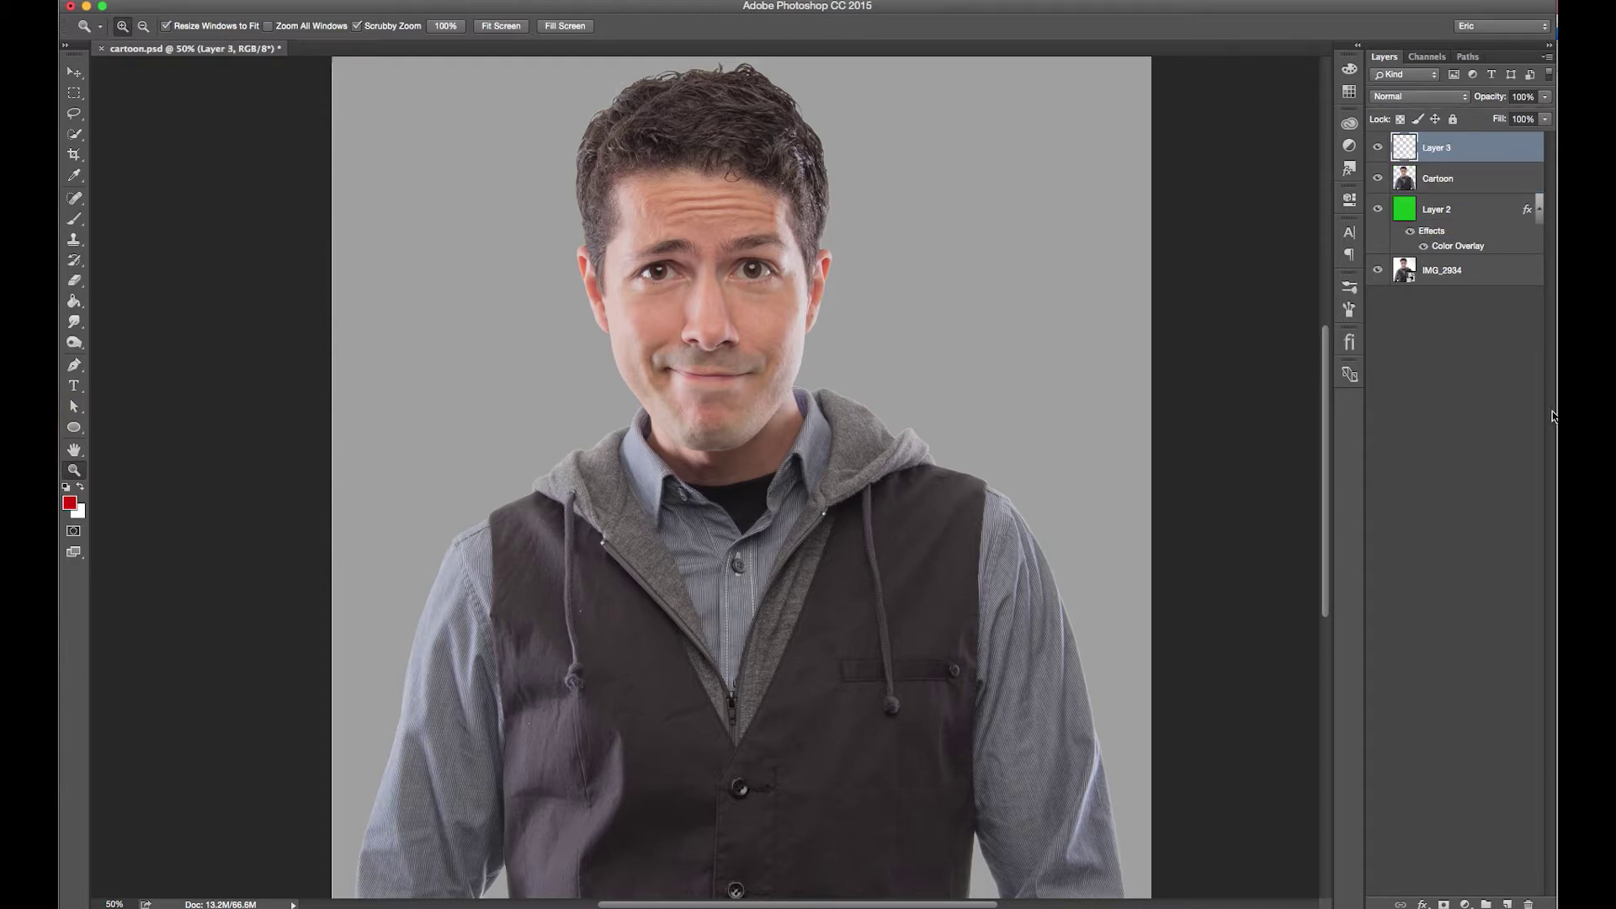
Step: Sketch red brush guides around the eyes, ears, chin, jawline and top of the hair on Layer 3
left_click(73, 221)
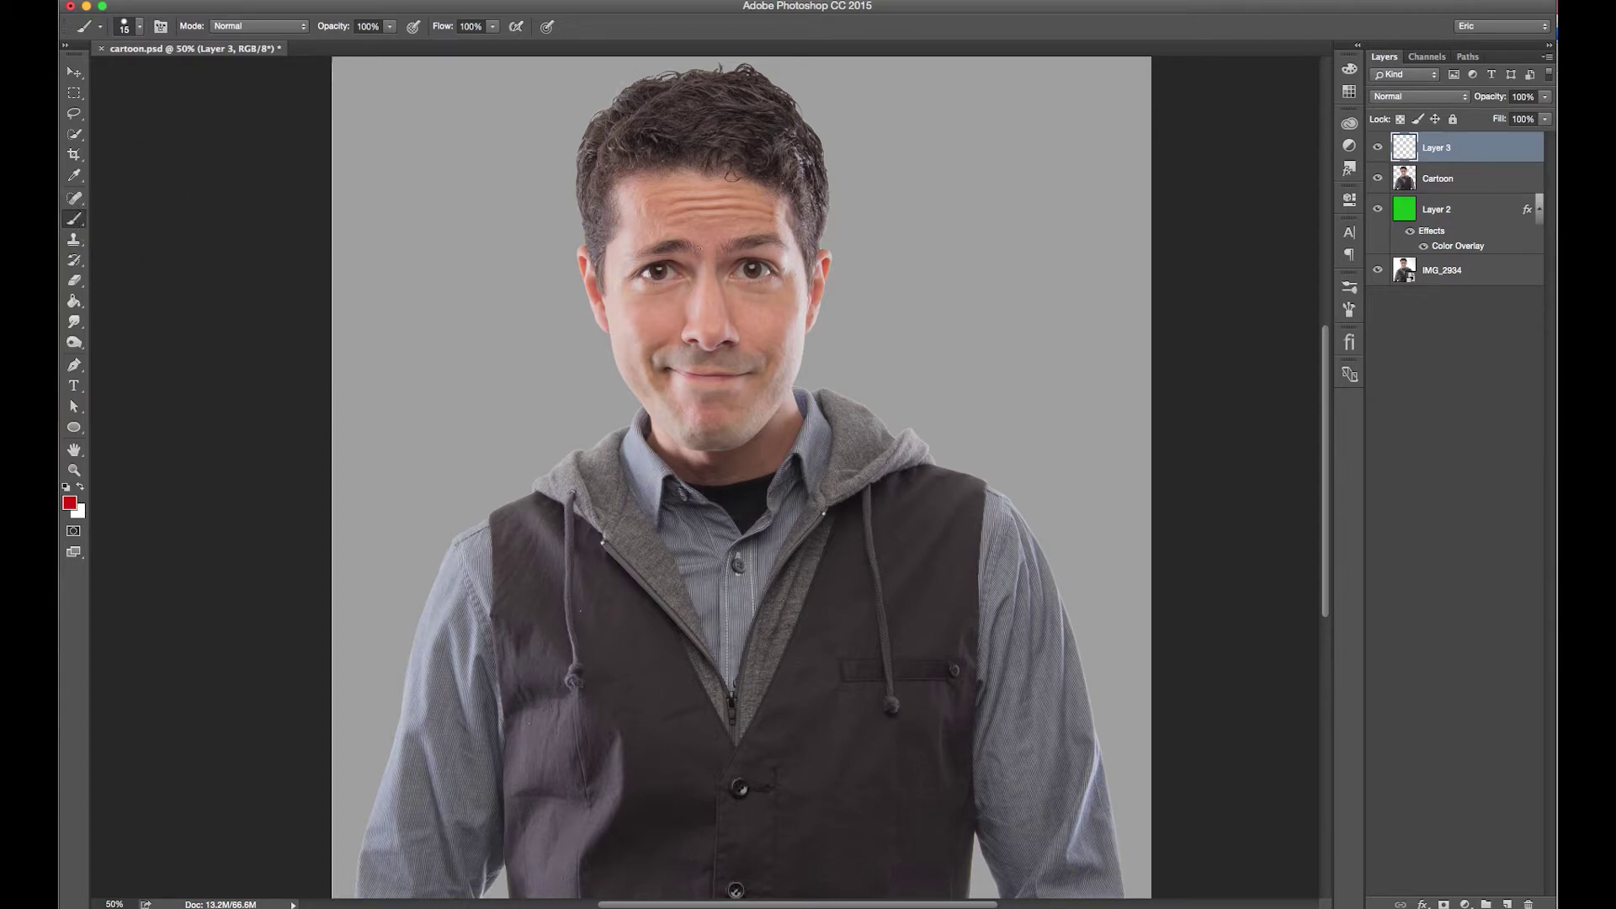
left_click_drag(709, 287, 712, 286)
key("ctrl+z")
left_click_drag(692, 346, 737, 348)
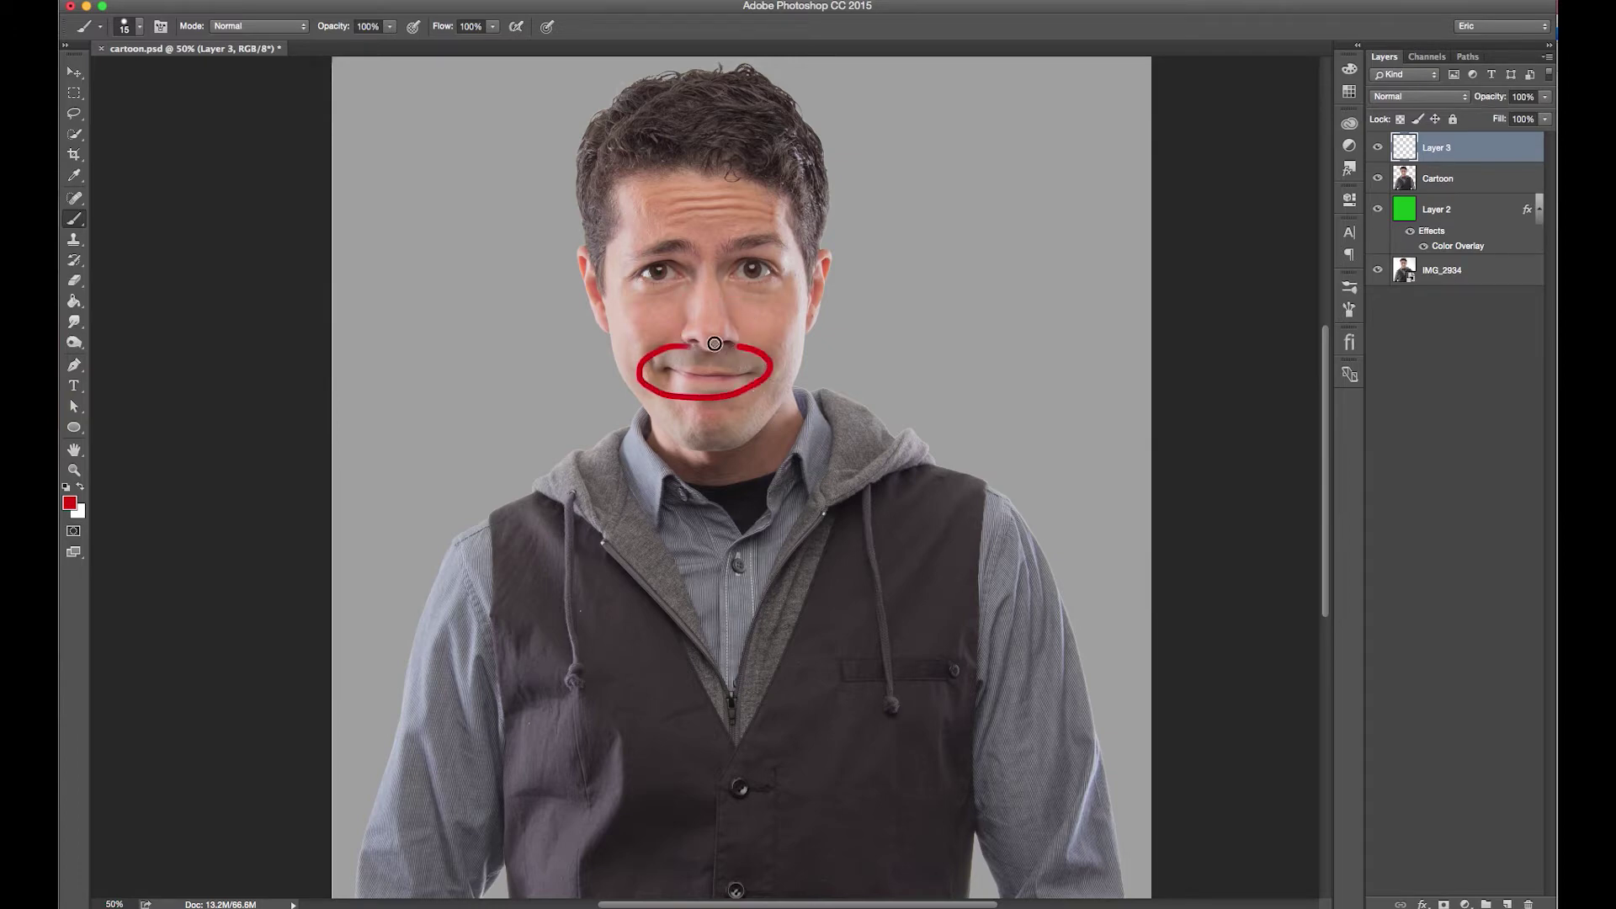
key("ctrl+z")
left_click_drag(694, 278, 735, 241)
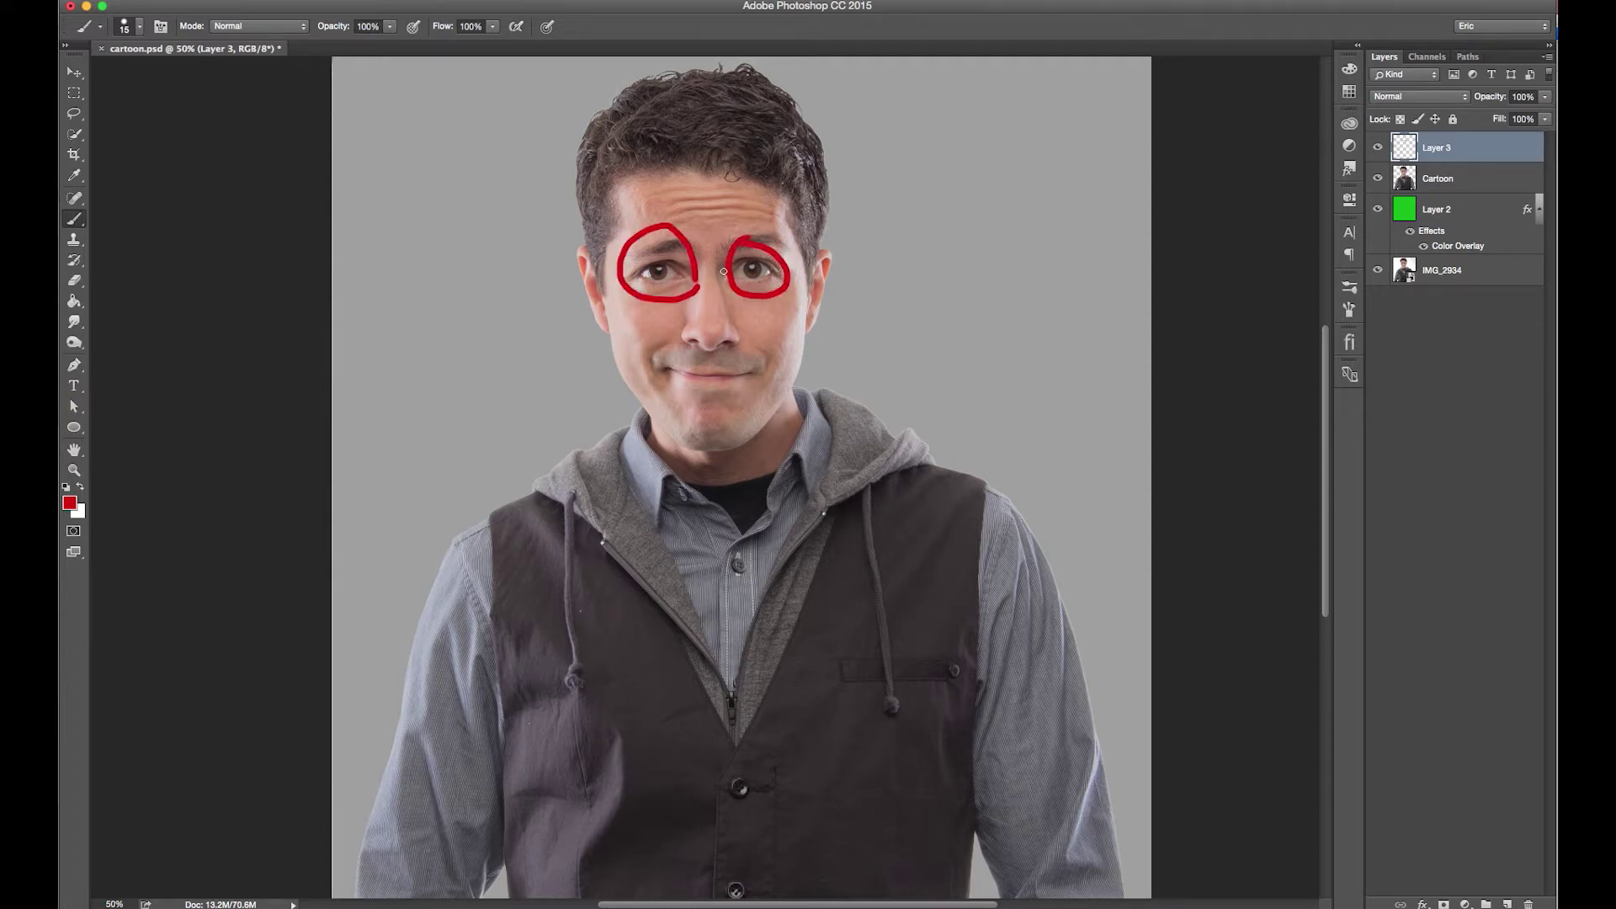
left_click_drag(595, 252, 614, 335)
left_click_drag(810, 262, 807, 324)
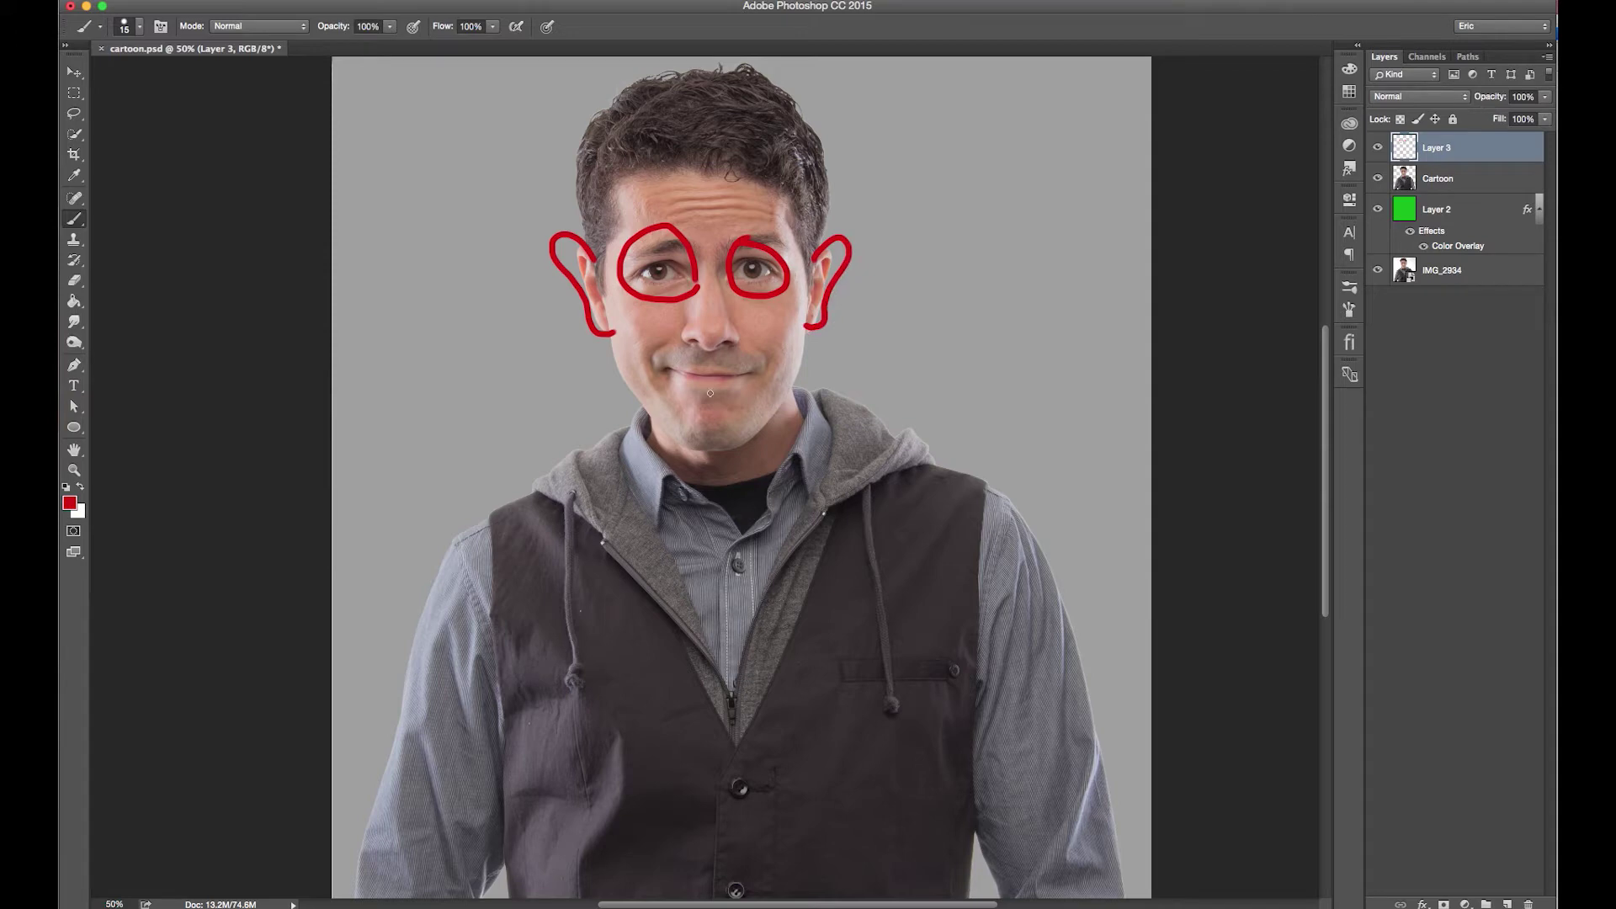
mouse_move(712, 414)
left_mouse_down()
mouse_move(712, 455)
mouse_move(712, 412)
mouse_move(731, 431)
left_mouse_up()
mouse_move(605, 297)
left_mouse_down()
mouse_move(643, 396)
mouse_move(720, 408)
mouse_move(805, 338)
mouse_move(812, 253)
left_mouse_up()
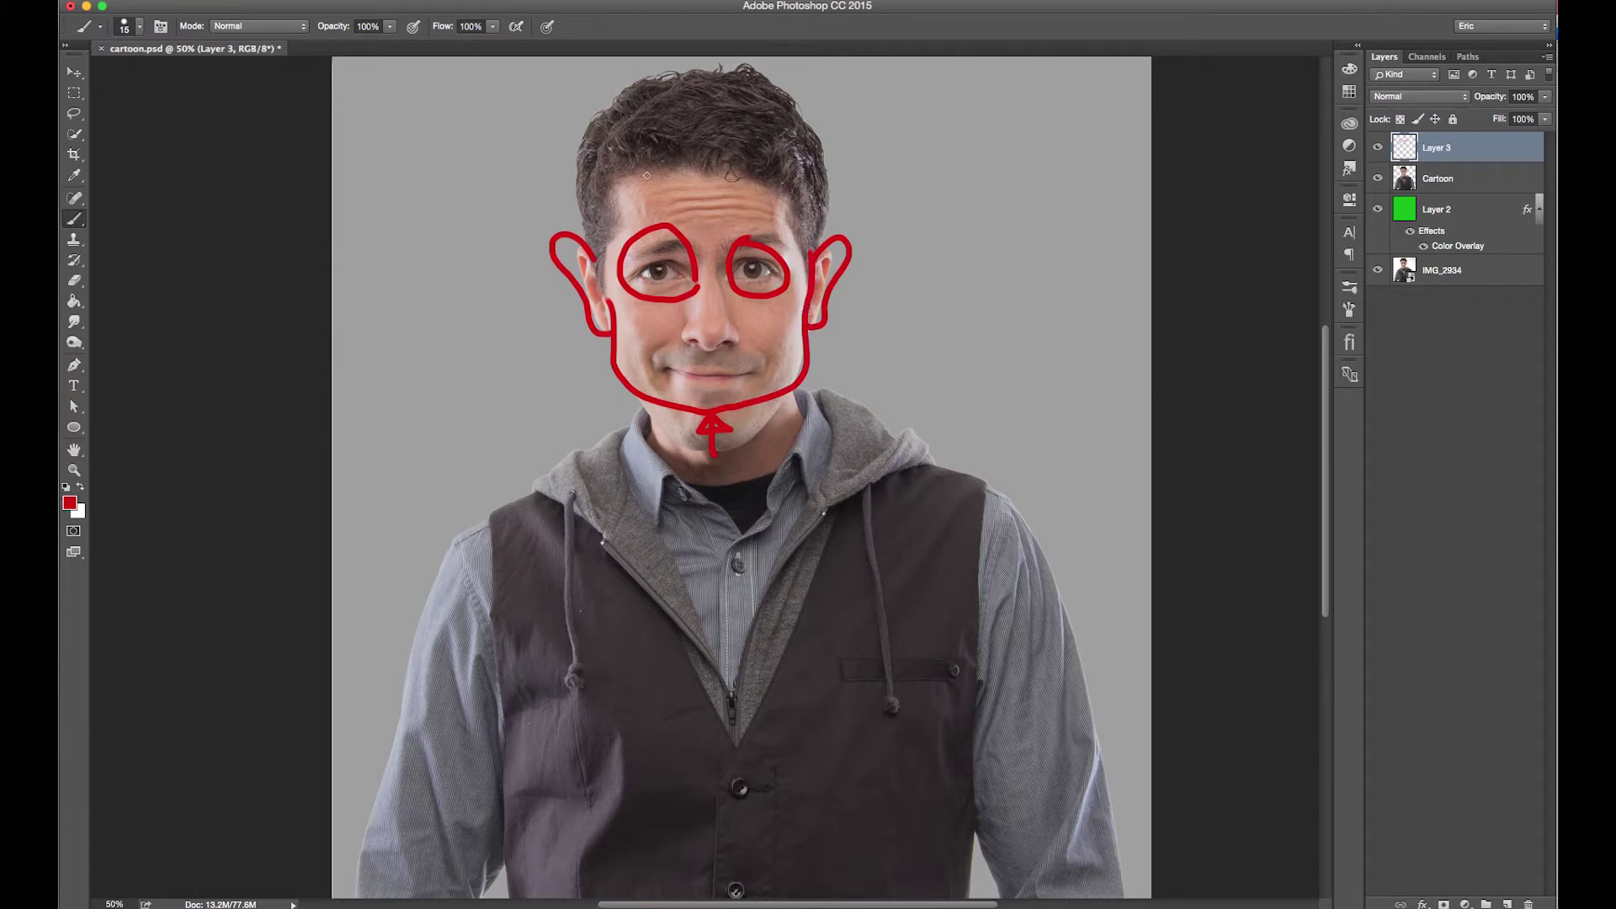
mouse_move(595, 259)
left_mouse_down()
mouse_move(580, 187)
mouse_move(680, 91)
mouse_move(835, 154)
mouse_move(809, 258)
left_mouse_up()
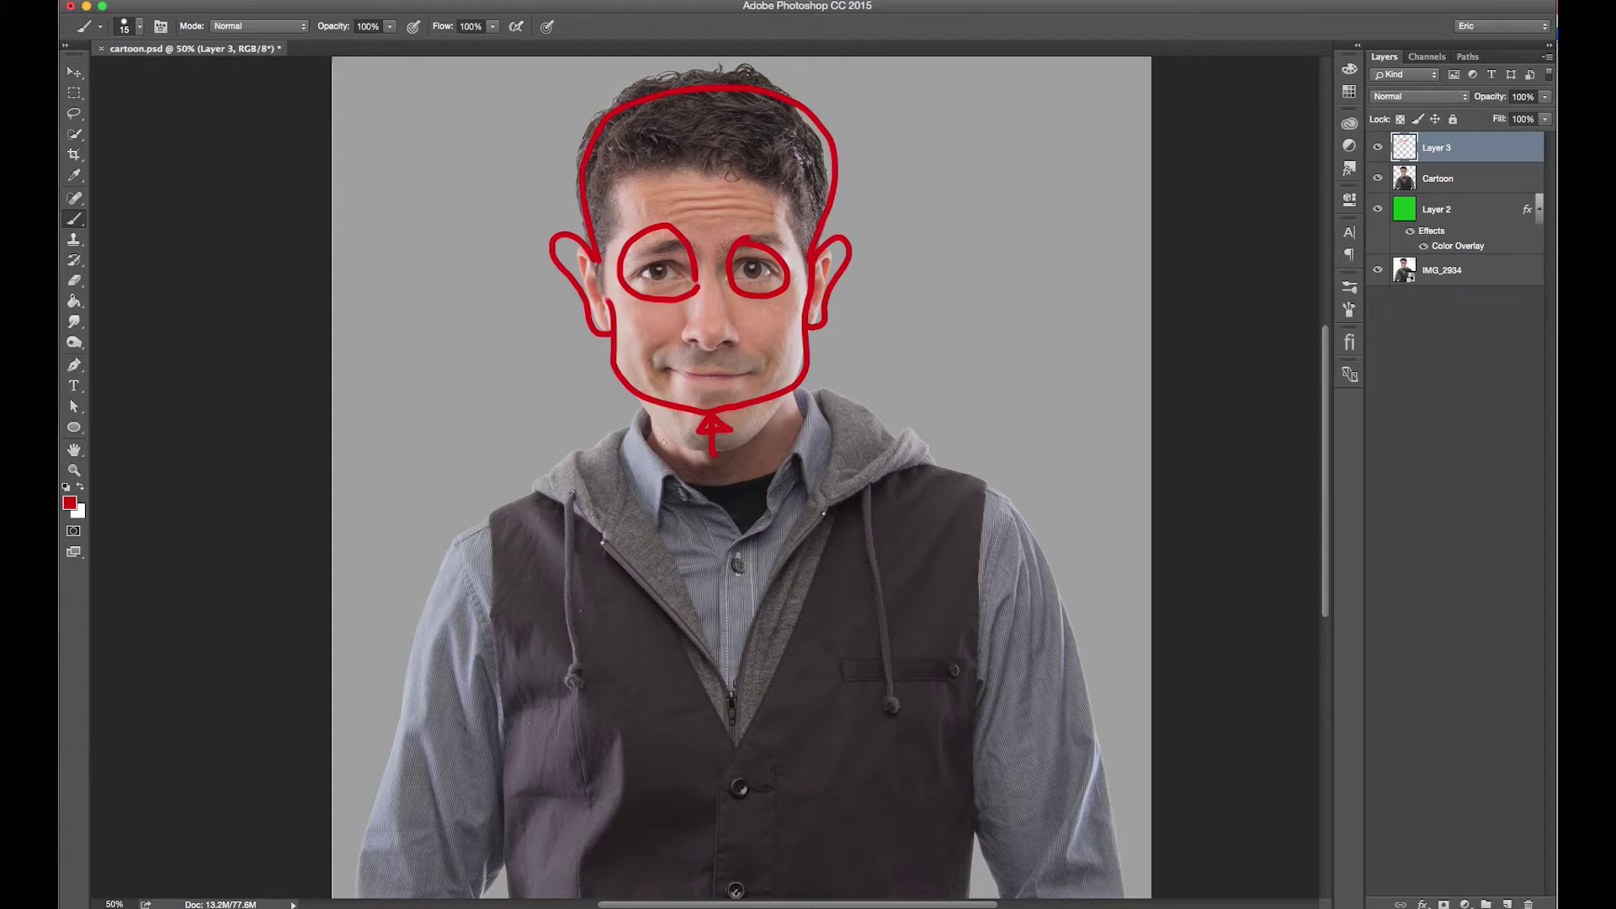
Step: Add red guide lines for both sides of the neck and down both shoulders
left_click_drag(653, 402, 686, 460)
left_click_drag(771, 402, 774, 468)
left_click_drag(675, 450, 683, 478)
left_click_drag(685, 474, 445, 852)
left_click_drag(774, 478, 1044, 871)
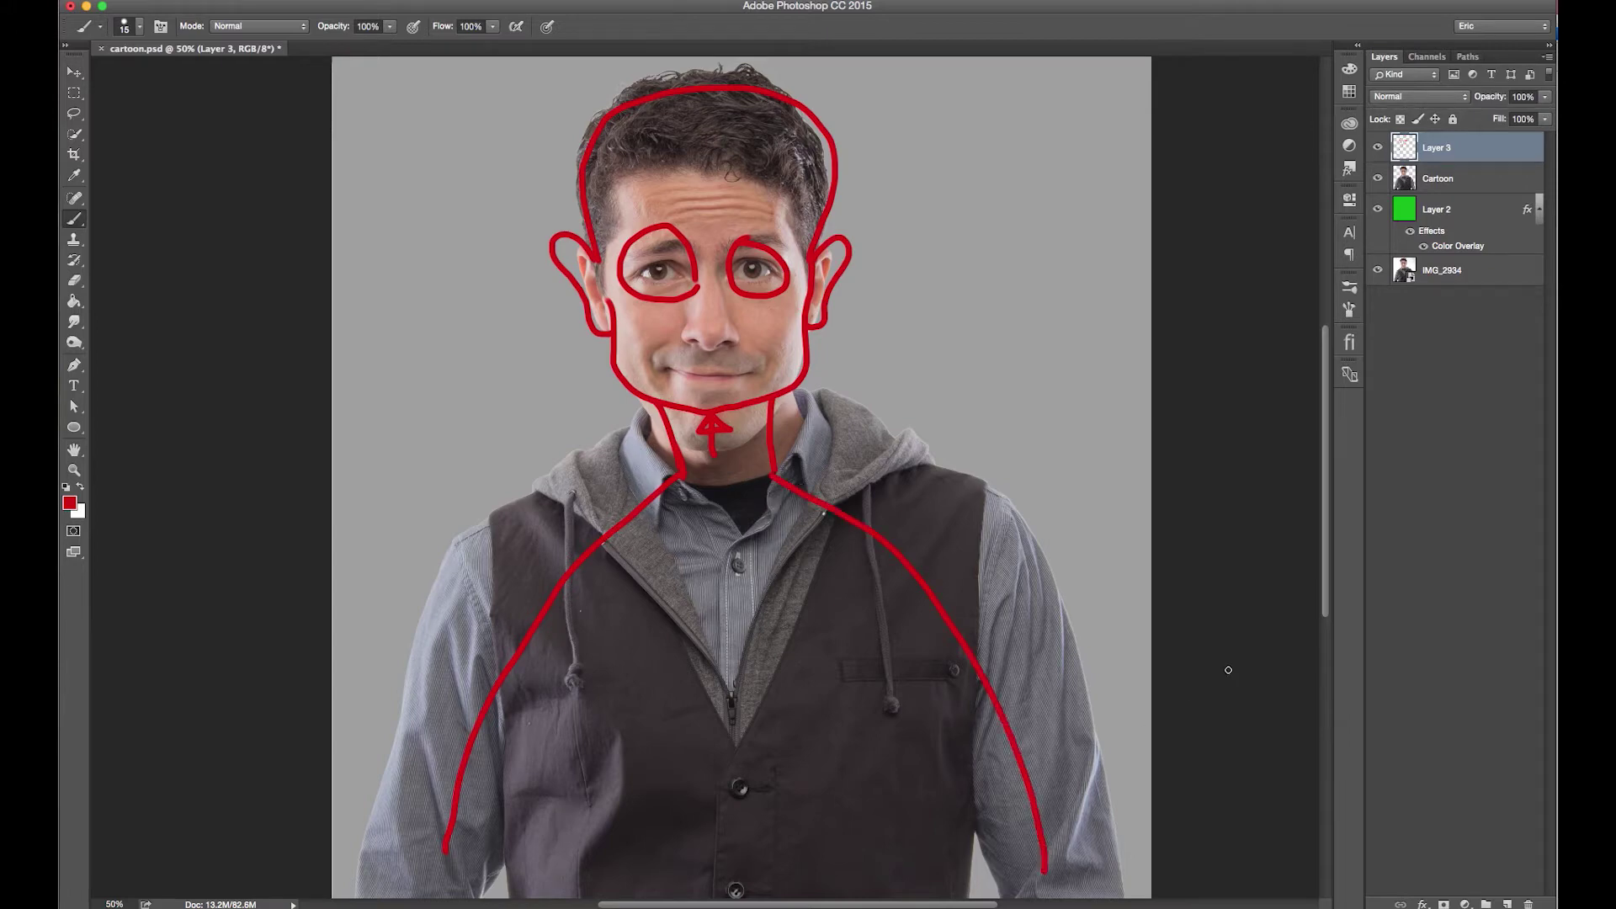
Step: Preview the red sketch on its own, then delete Layer 3
mouse_move(1378, 179)
left_mouse_down()
mouse_move(1377, 290)
mouse_move(1378, 179)
left_mouse_up()
left_click_drag(1435, 154, 1527, 899)
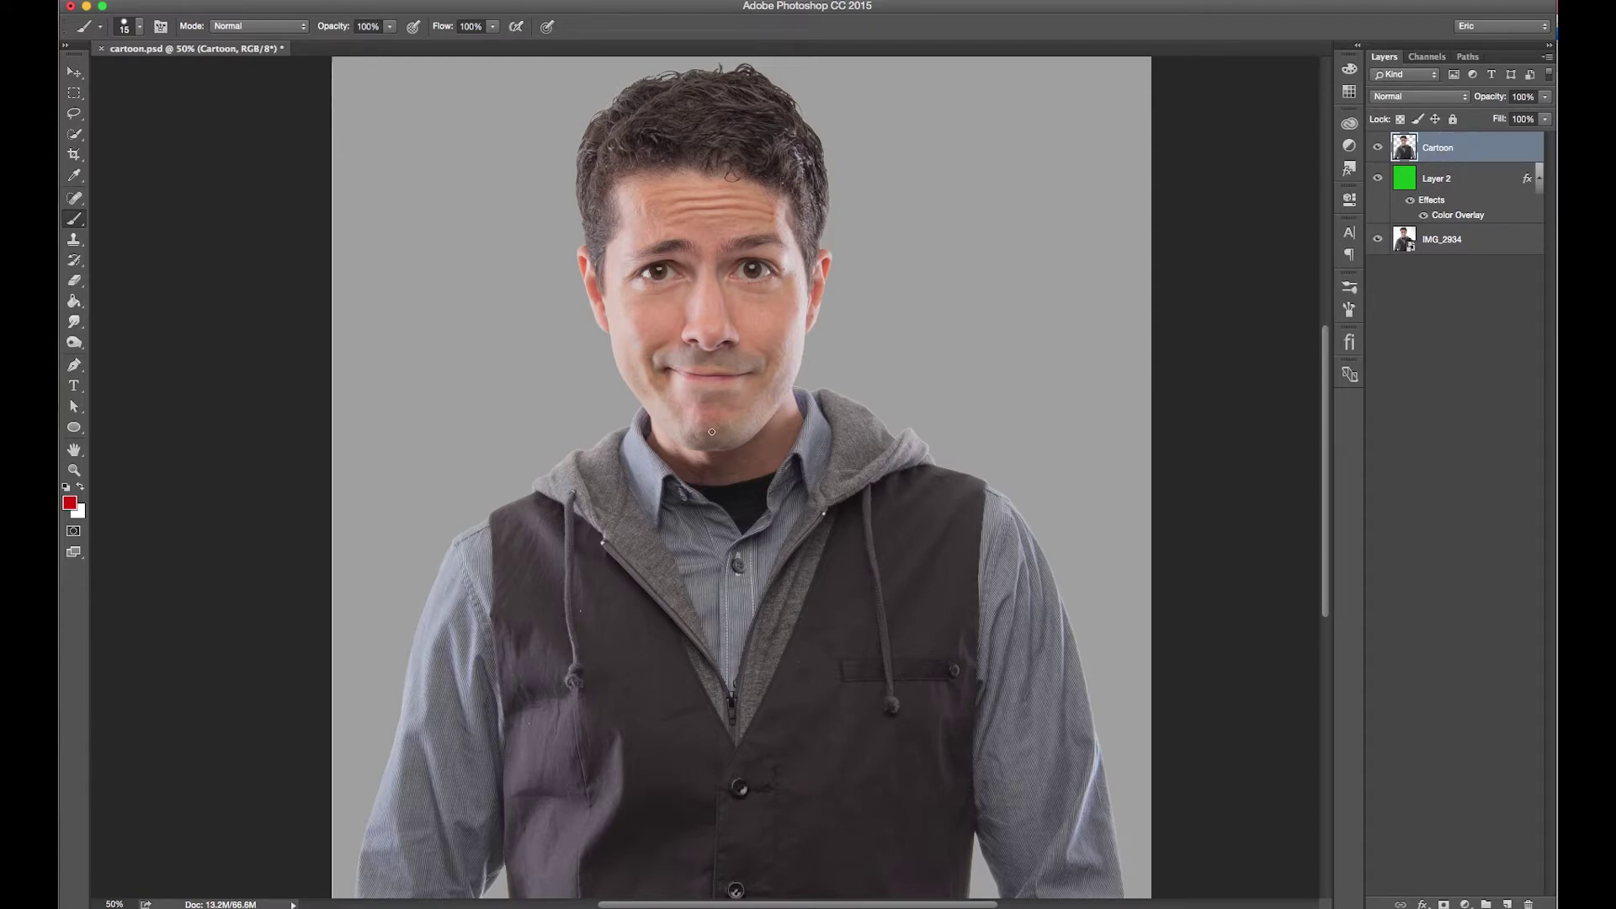
left_click(74, 470)
Step: Zoom to the chin and lasso a freehand selection around the head from hair to chin
left_click_drag(635, 417, 722, 438)
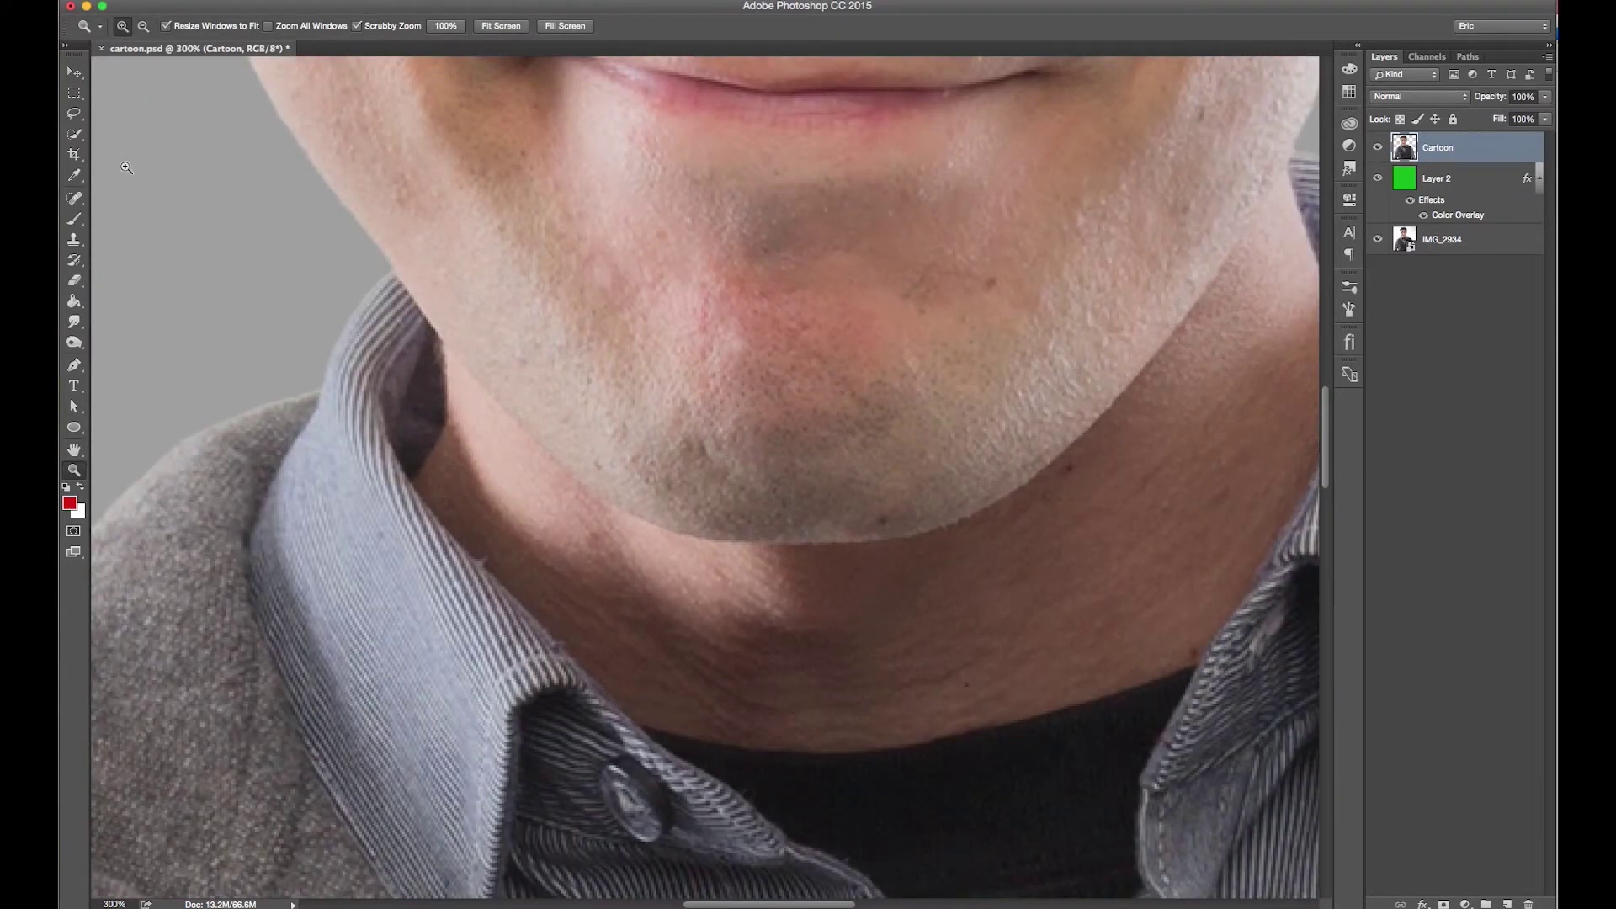
left_click(74, 113)
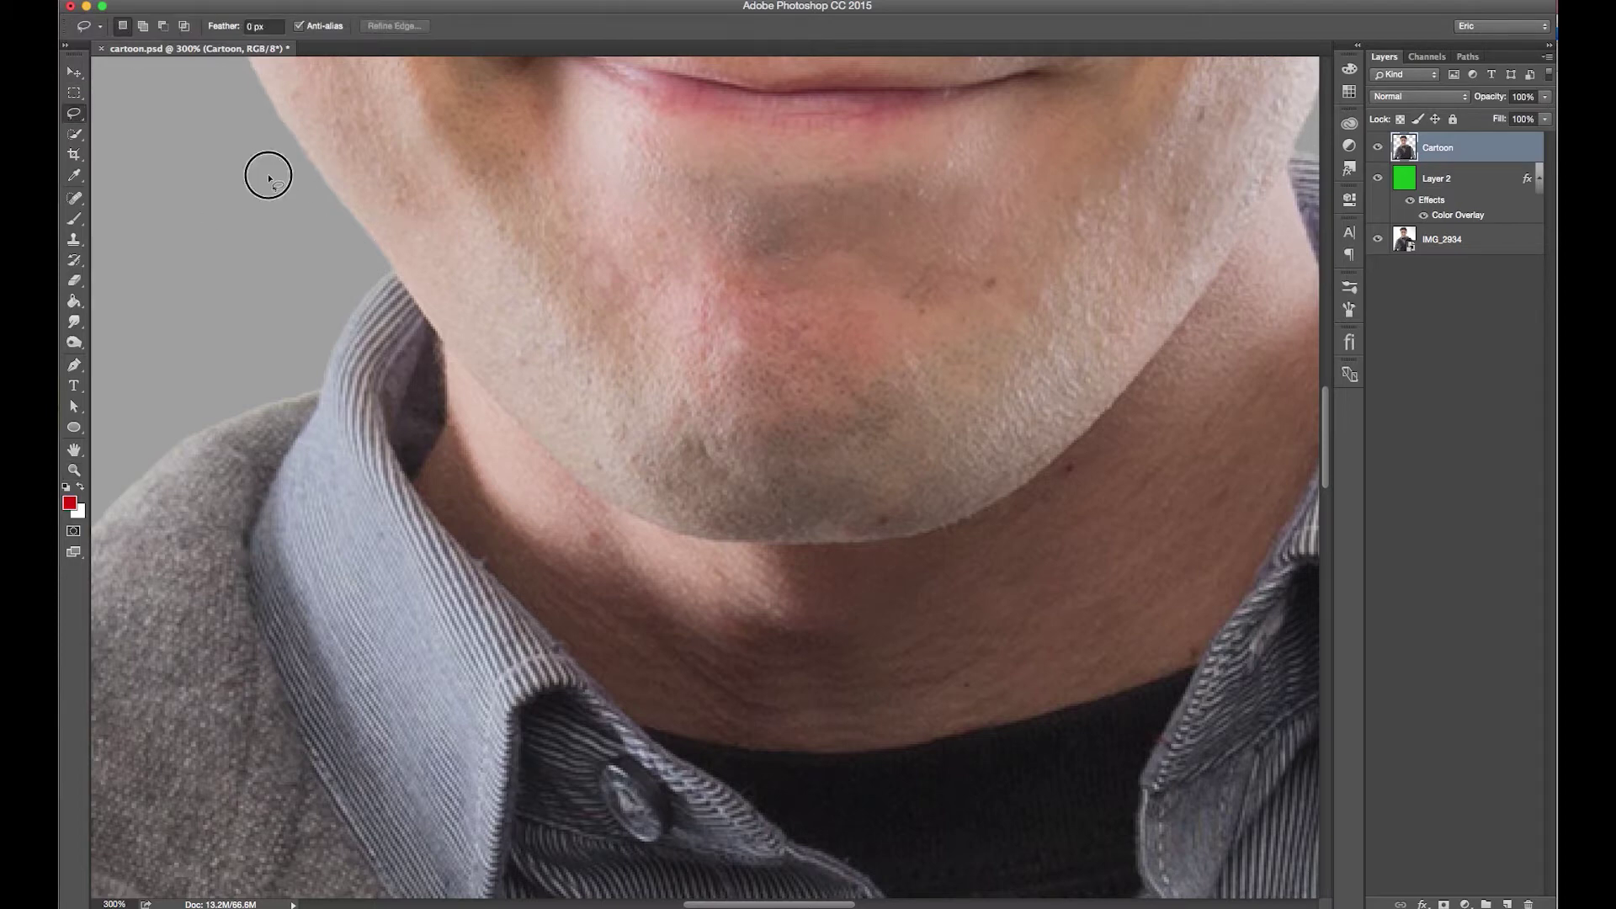
mouse_move(266, 174)
left_mouse_down()
mouse_move(620, 512)
mouse_move(751, 546)
mouse_move(905, 539)
mouse_move(1021, 503)
mouse_move(1144, 387)
mouse_move(1303, 160)
mouse_move(1227, 190)
mouse_move(1010, 469)
mouse_move(69, 67)
left_mouse_up()
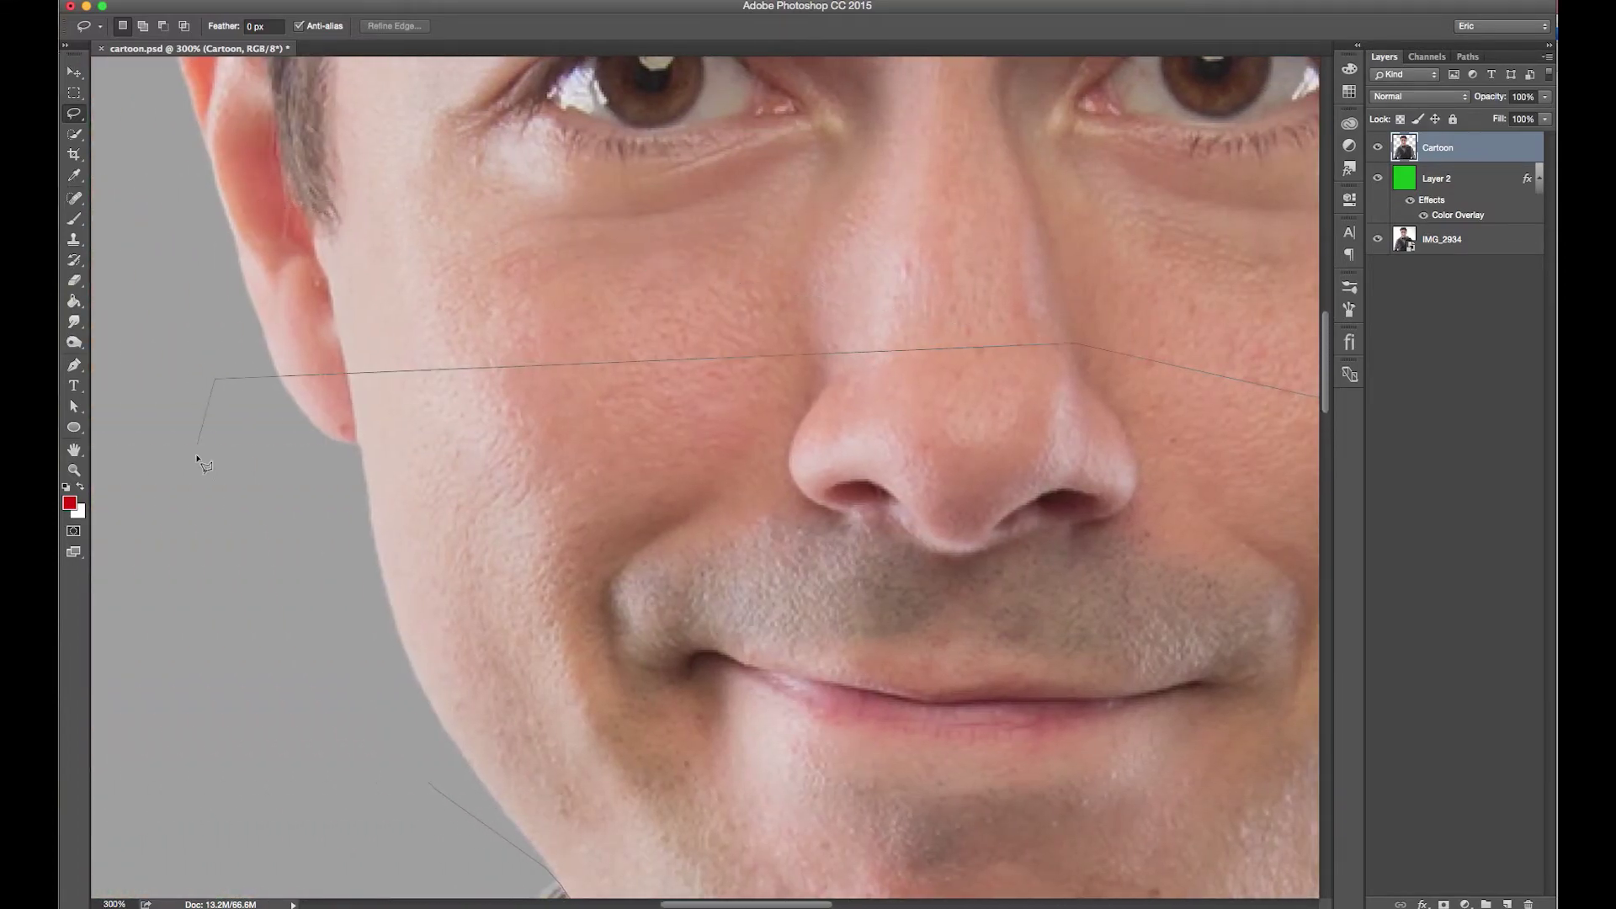
key("super+minus")
key("super+minus")
key("super+minus")
mouse_move(666, 489)
left_mouse_down()
mouse_move(949, 430)
mouse_move(801, 516)
left_mouse_up()
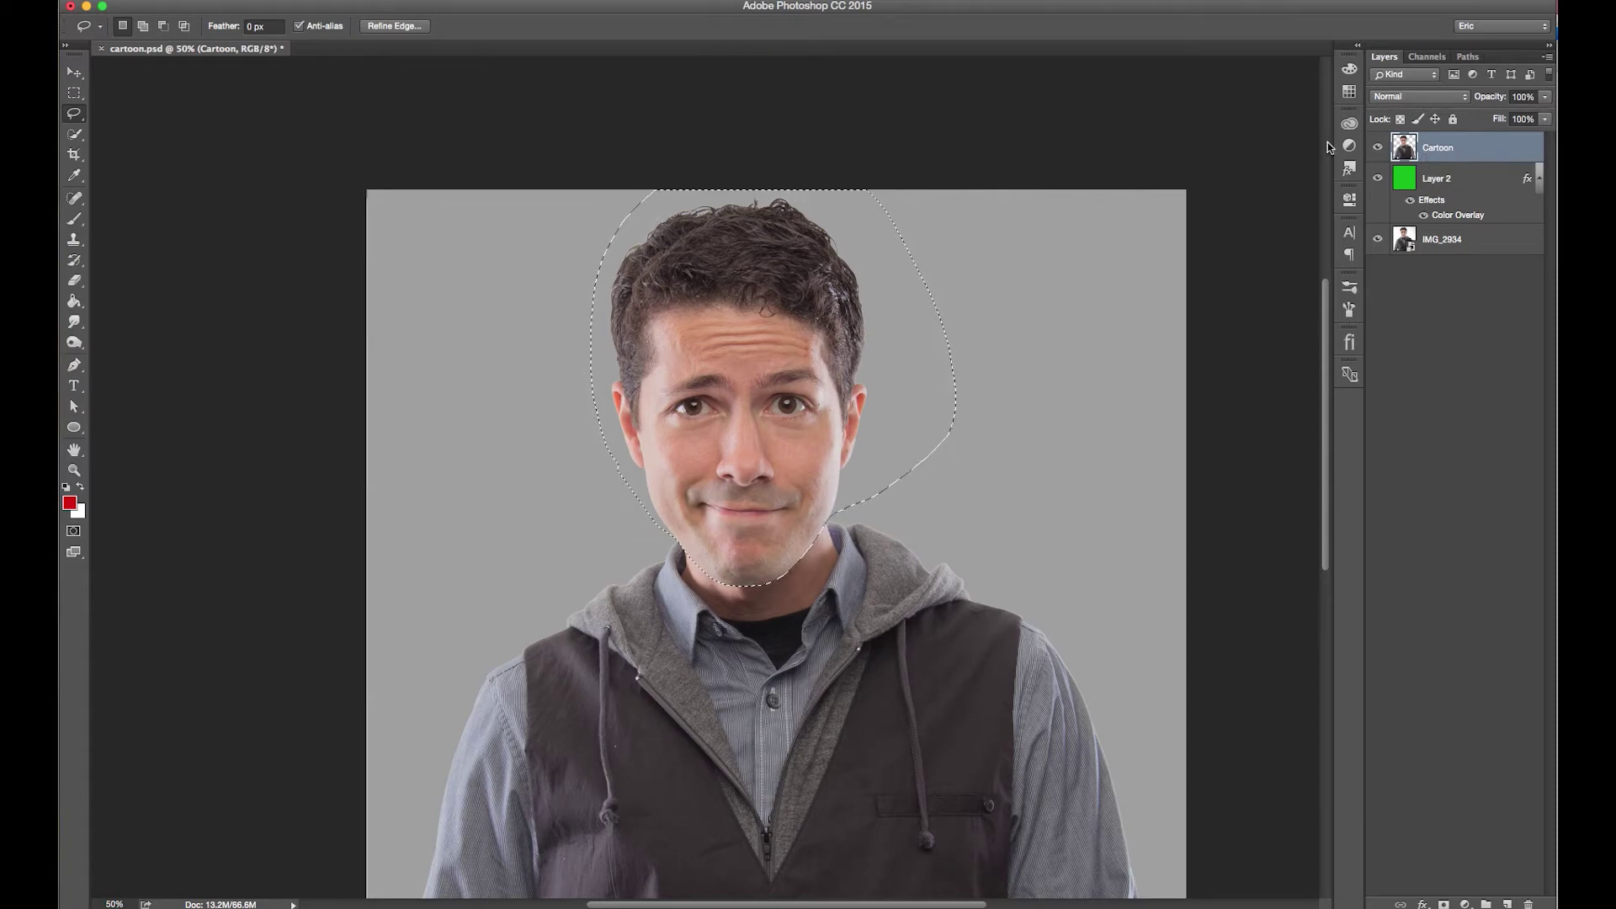
Step: Cut the head onto its own Layer 3 and move it up onto the neck
key("ctrl+x")
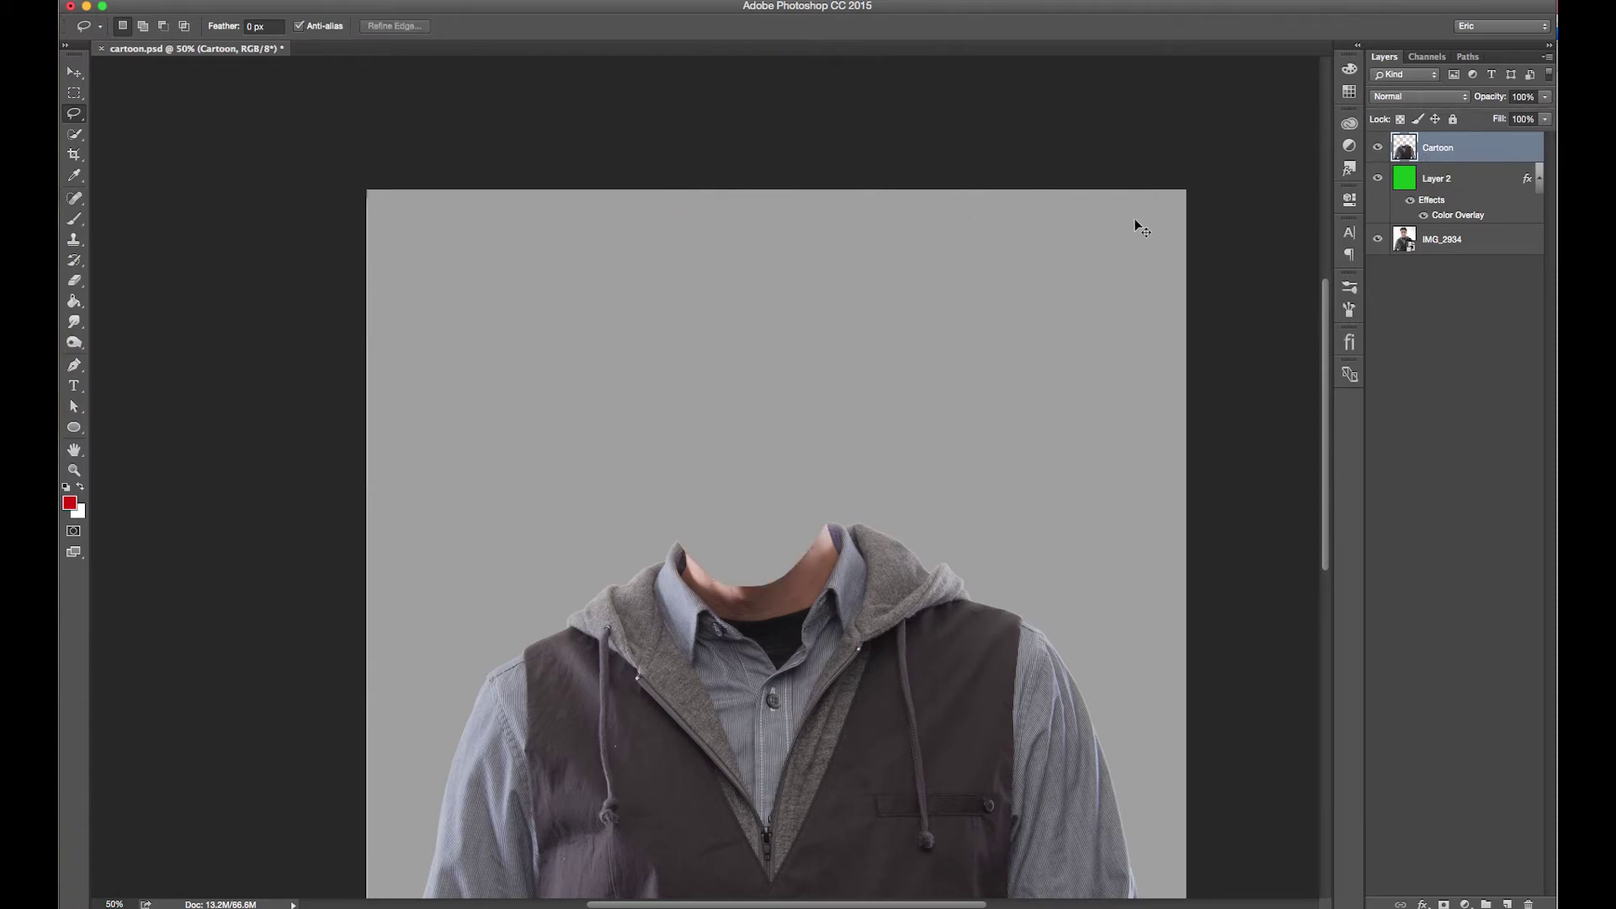
key("ctrl+shift+v")
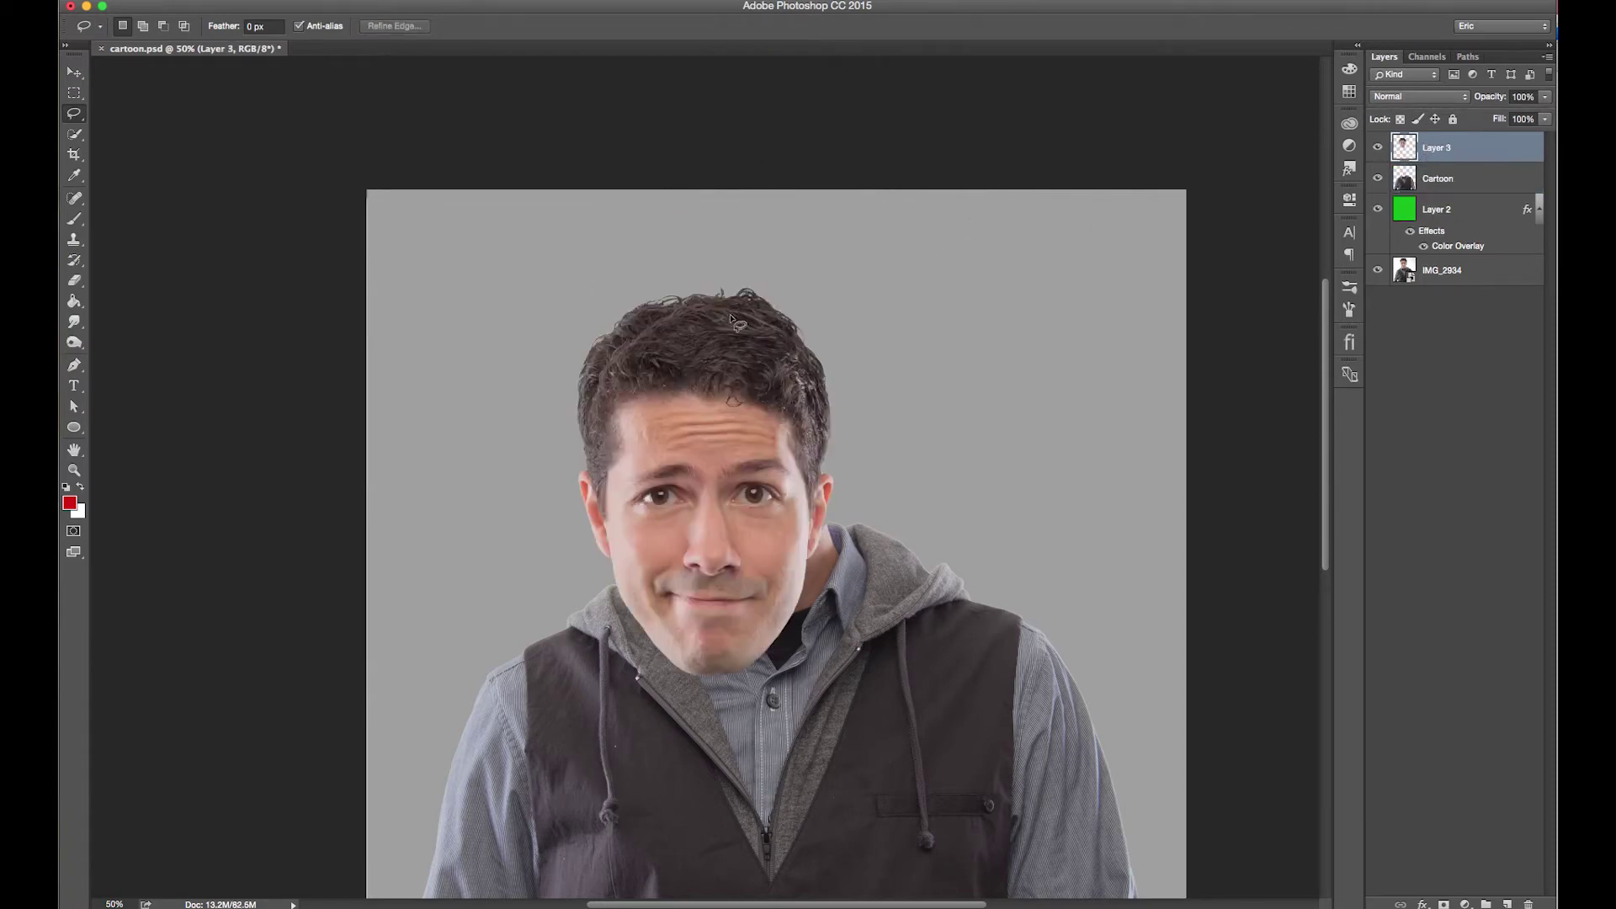
left_click(70, 76)
left_click_drag(617, 452, 720, 389)
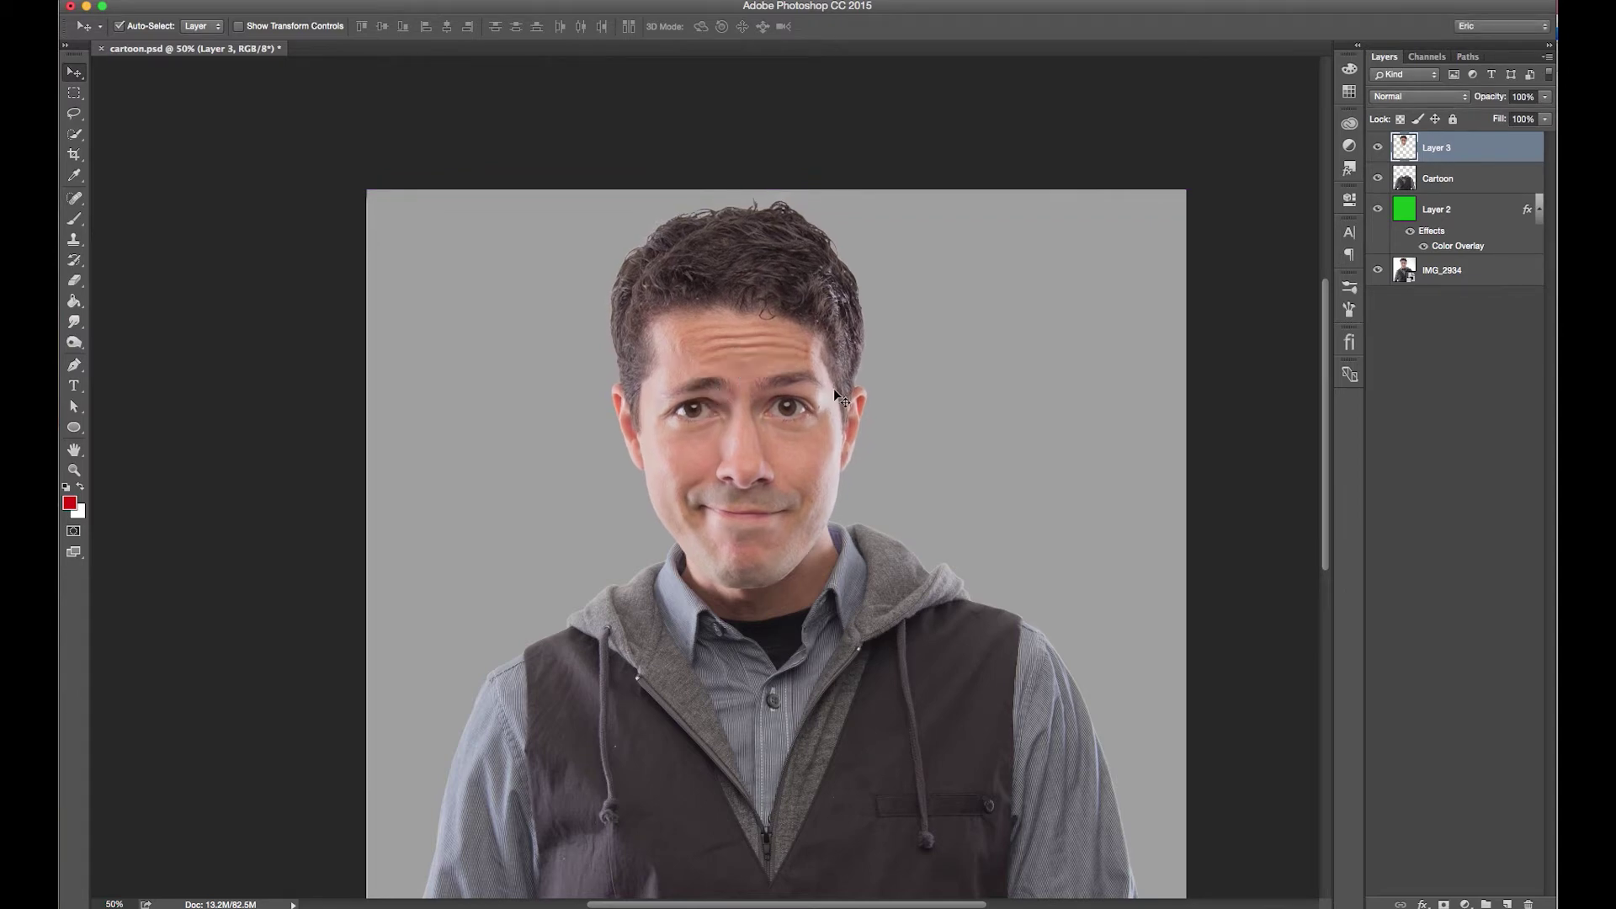
Step: Zoom in closely on the face and eyes
left_click(74, 473)
left_click(829, 441)
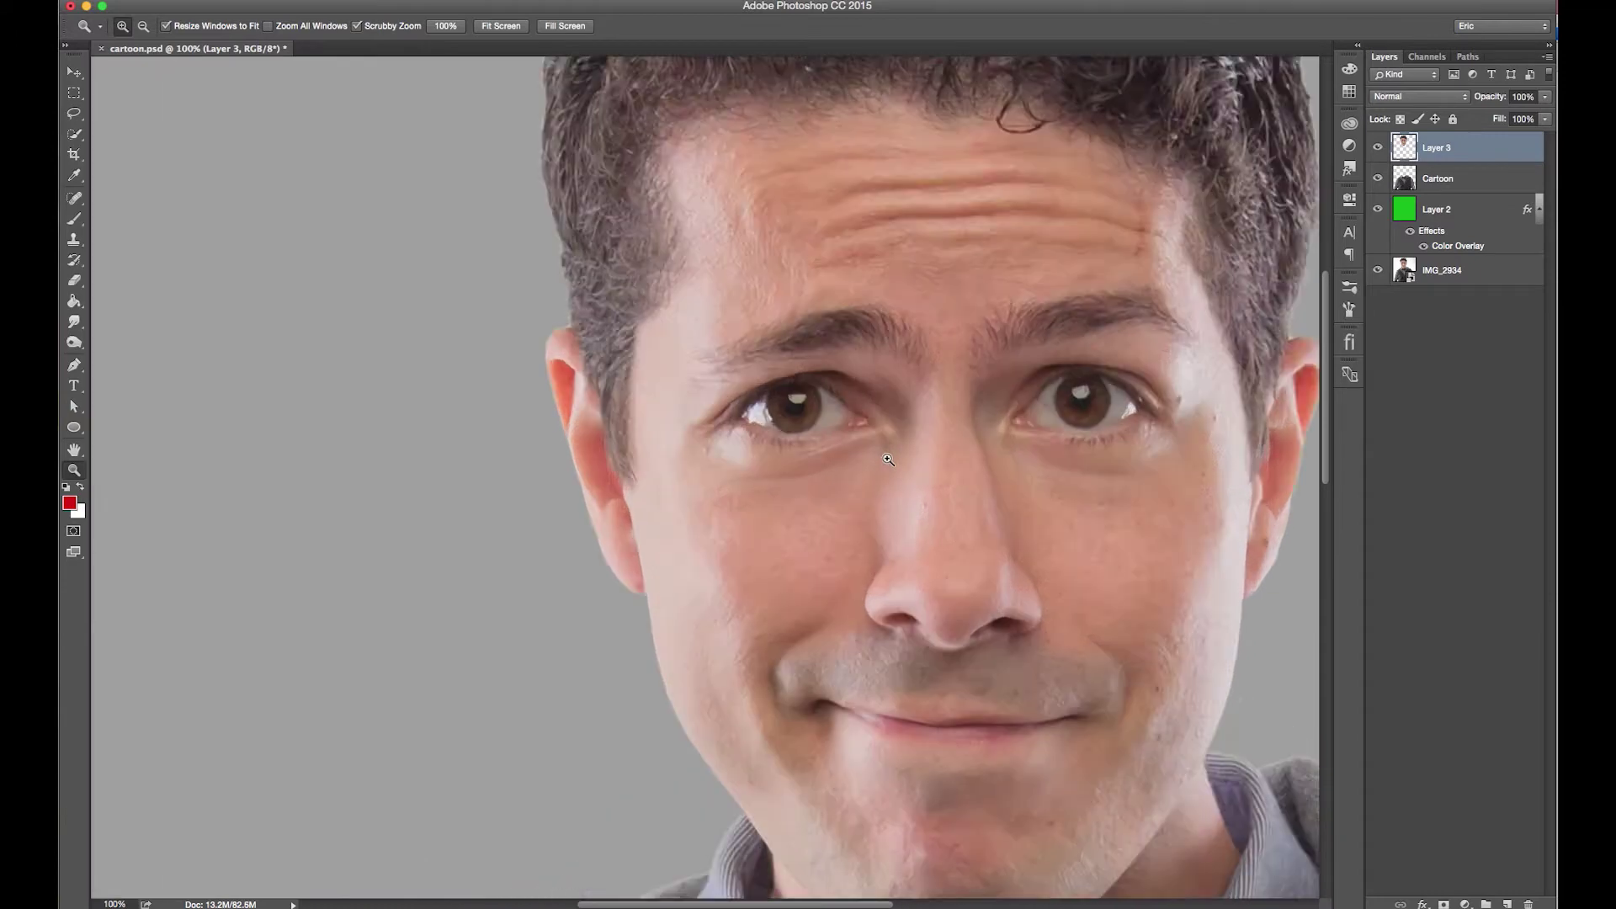
left_click(889, 458)
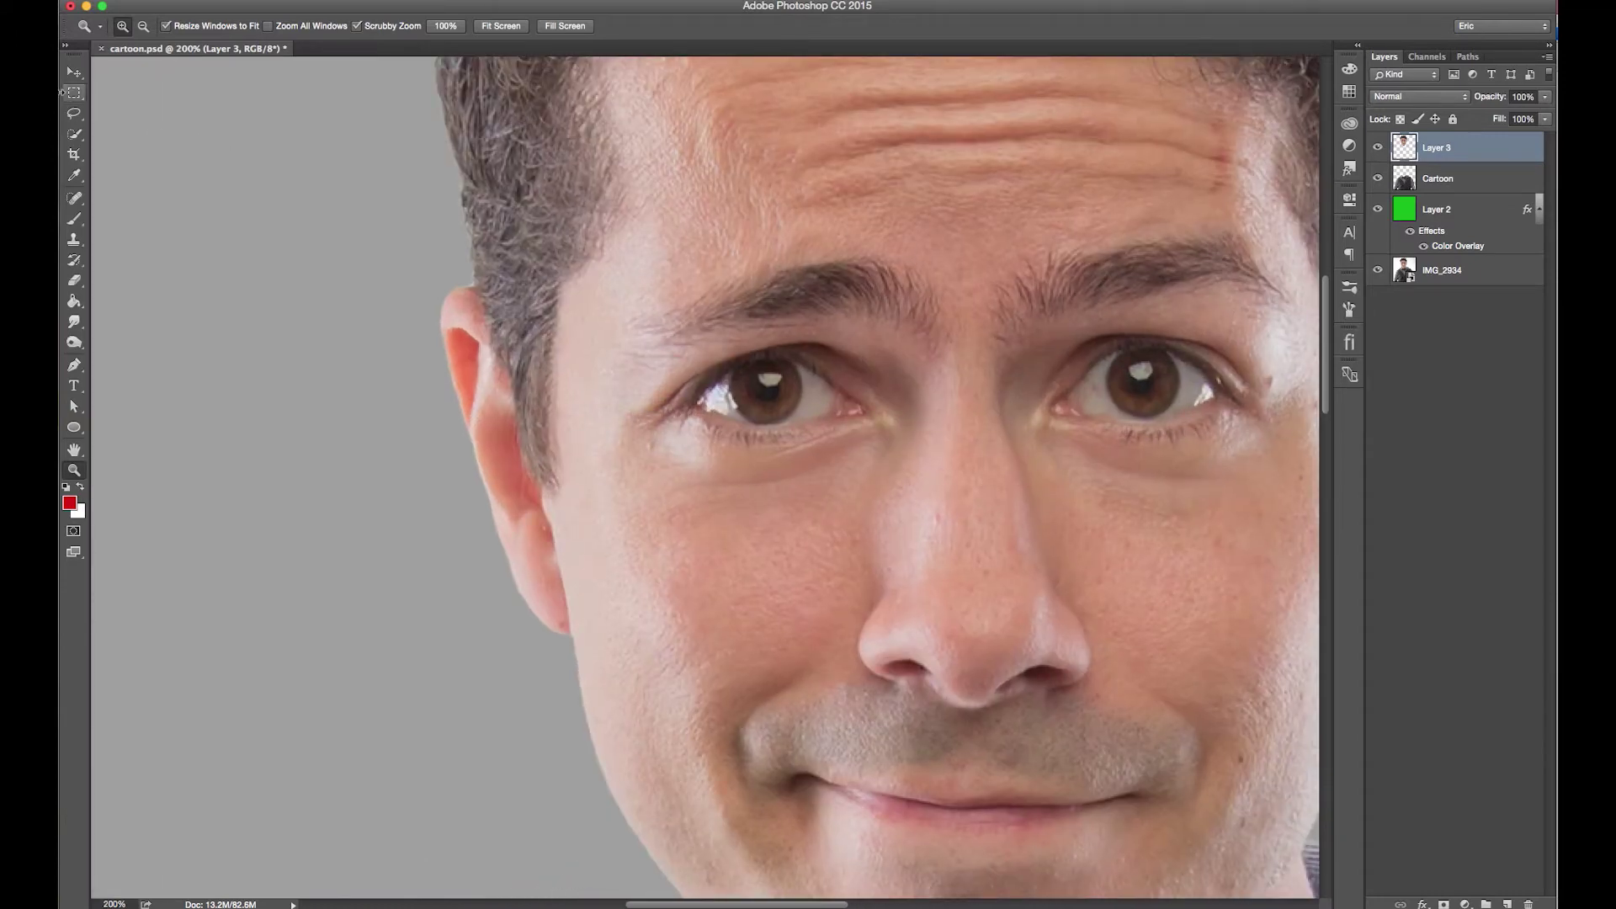
left_click(74, 113)
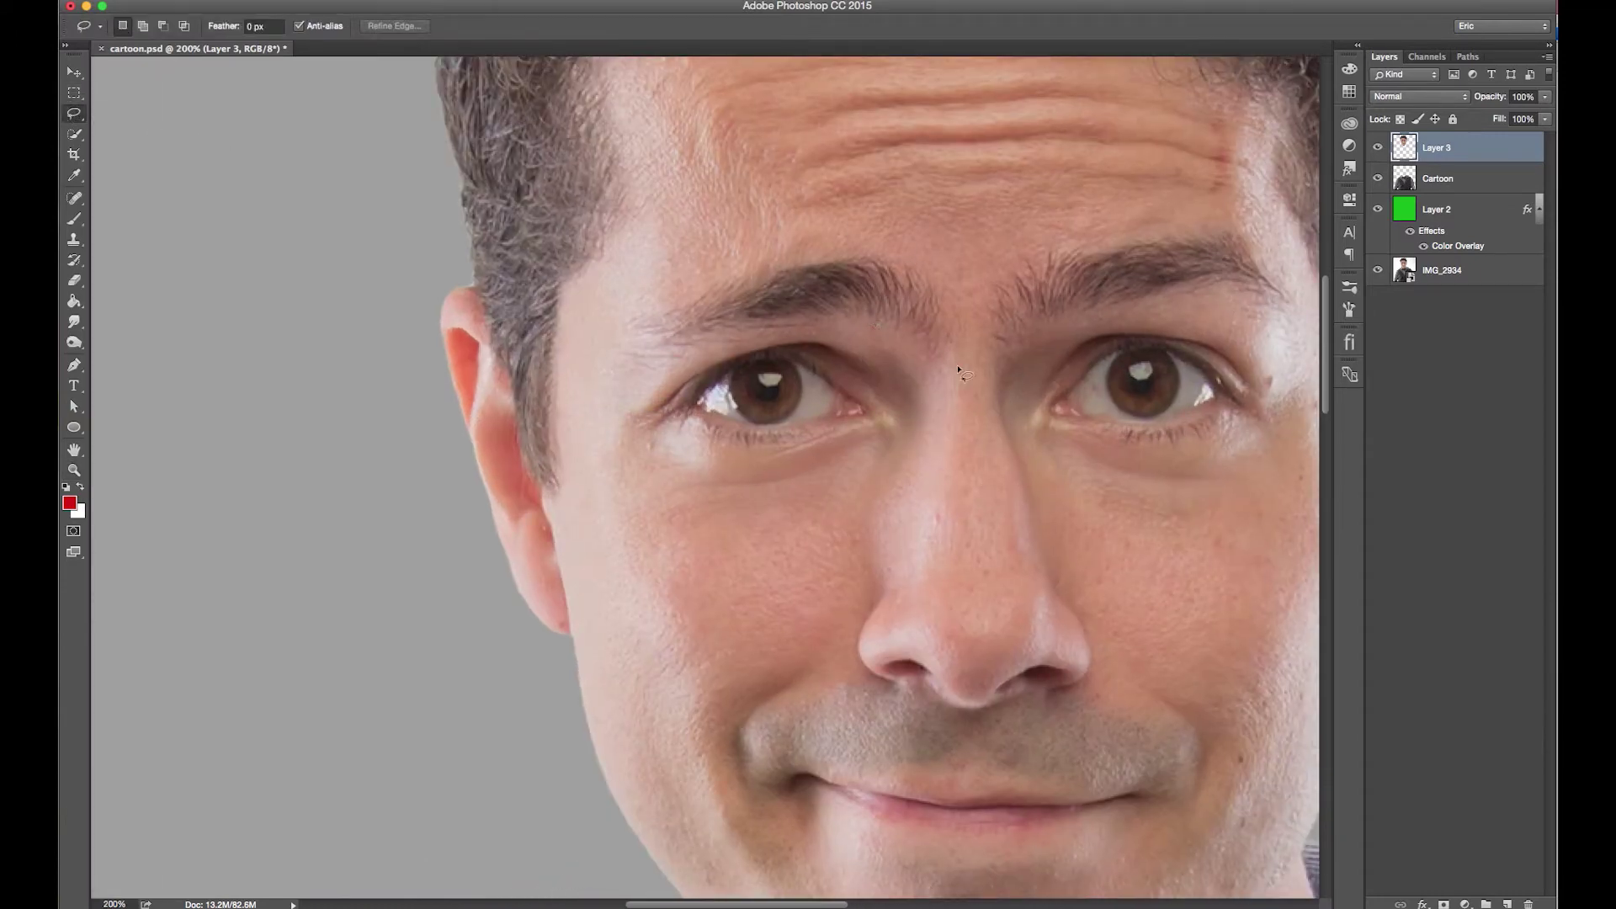
Step: Copy the left eye to a new layer, enlarge it about 146%, then discard that attempt
mouse_move(941, 407)
left_mouse_down()
mouse_move(885, 522)
mouse_move(943, 407)
left_mouse_up()
key("ctrl+j")
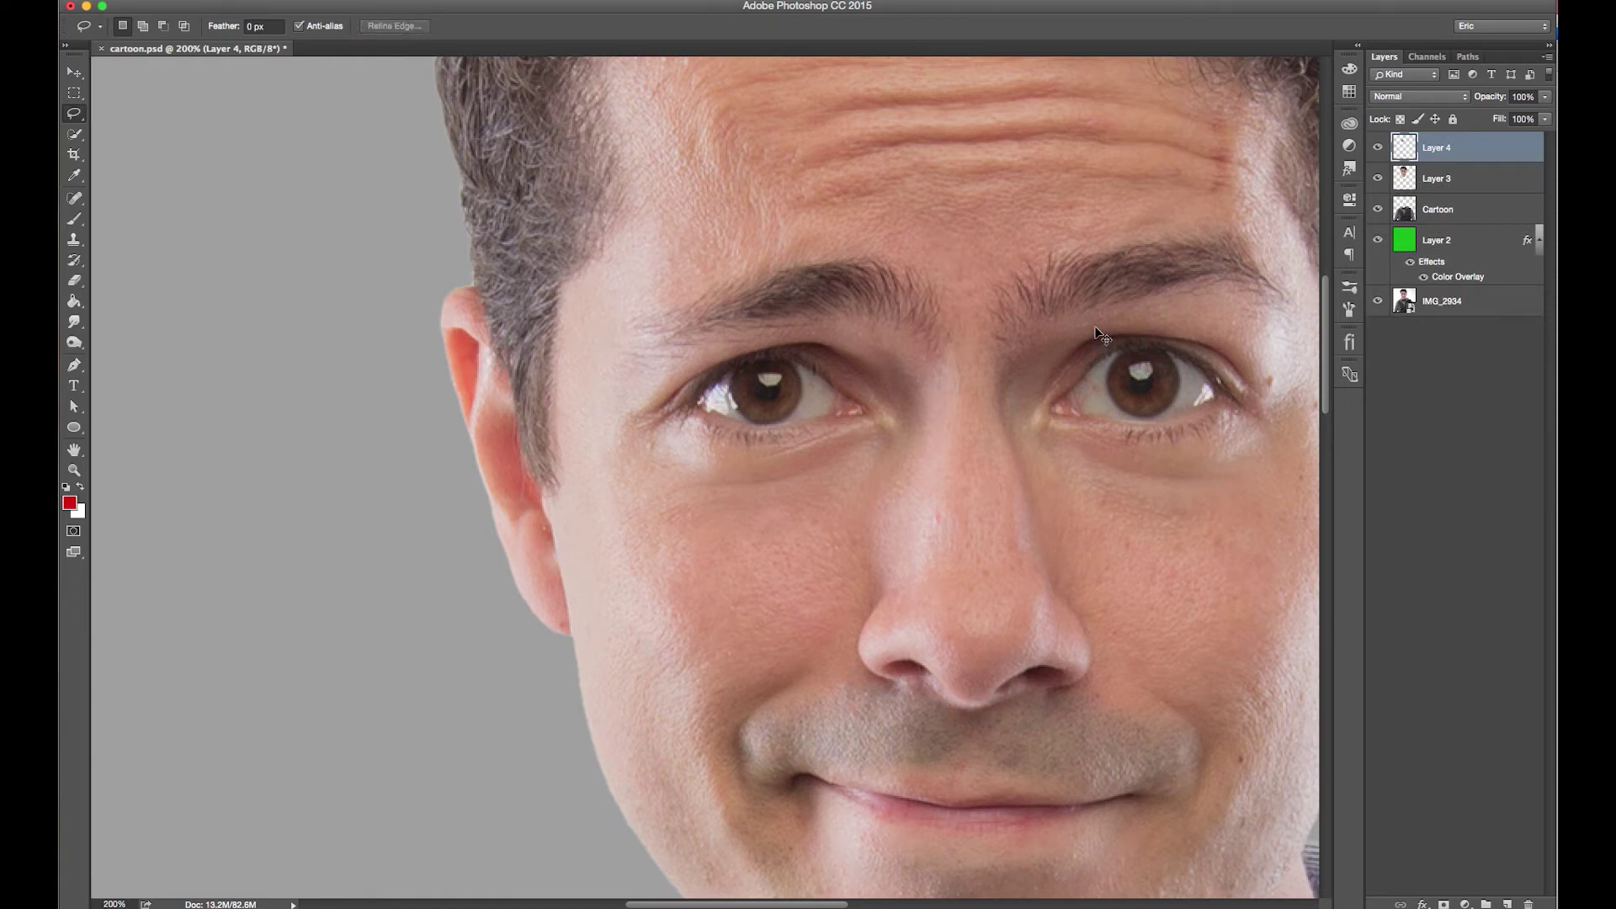
key("ctrl+t")
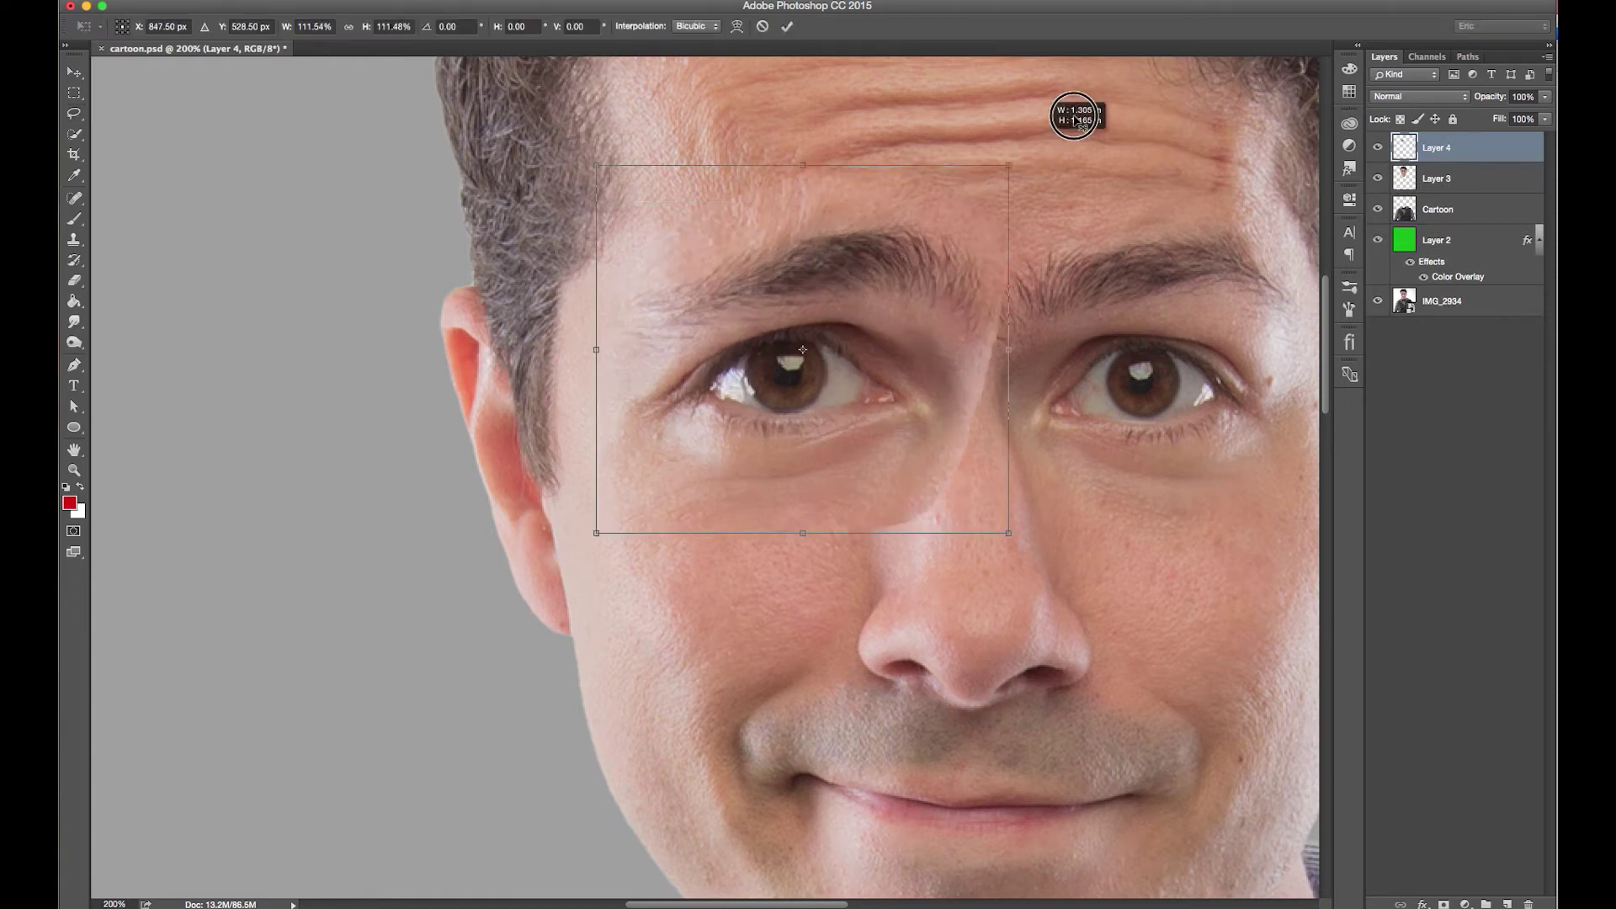
left_click_drag(967, 208, 1128, 50)
left_click_drag(1022, 290, 959, 320)
key("Return")
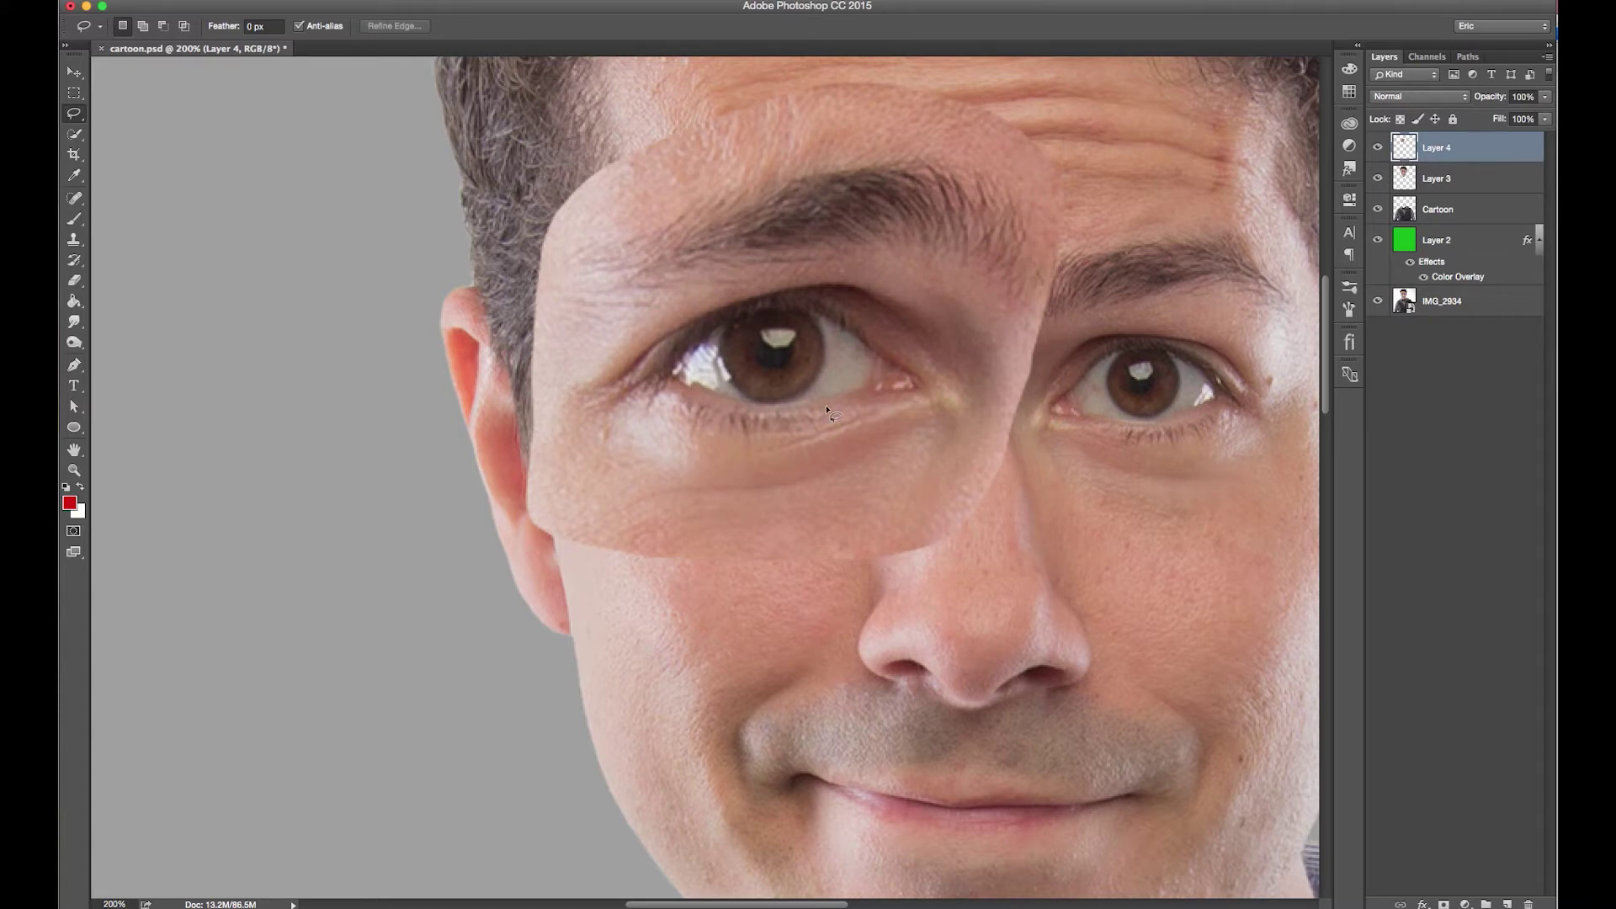
key("Delete")
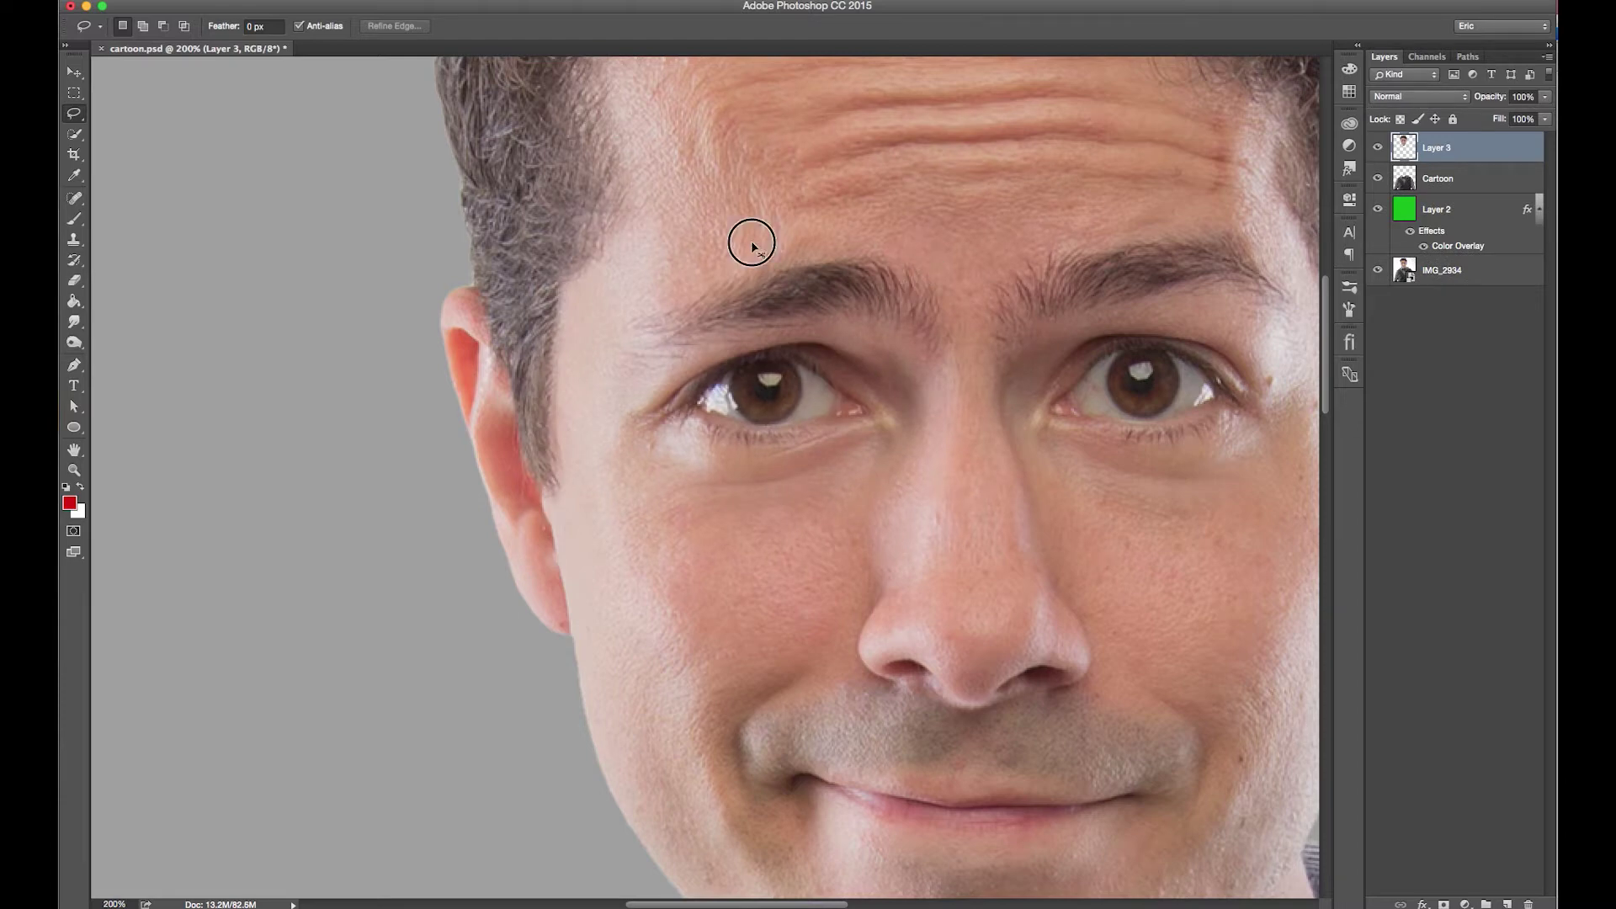
Step: Lasso each eye again and copy them from Layer 3 onto their own layers
mouse_move(709, 247)
left_mouse_down()
mouse_move(938, 269)
mouse_move(945, 371)
mouse_move(906, 472)
mouse_move(779, 505)
mouse_move(616, 457)
mouse_move(613, 317)
mouse_move(707, 246)
left_mouse_up()
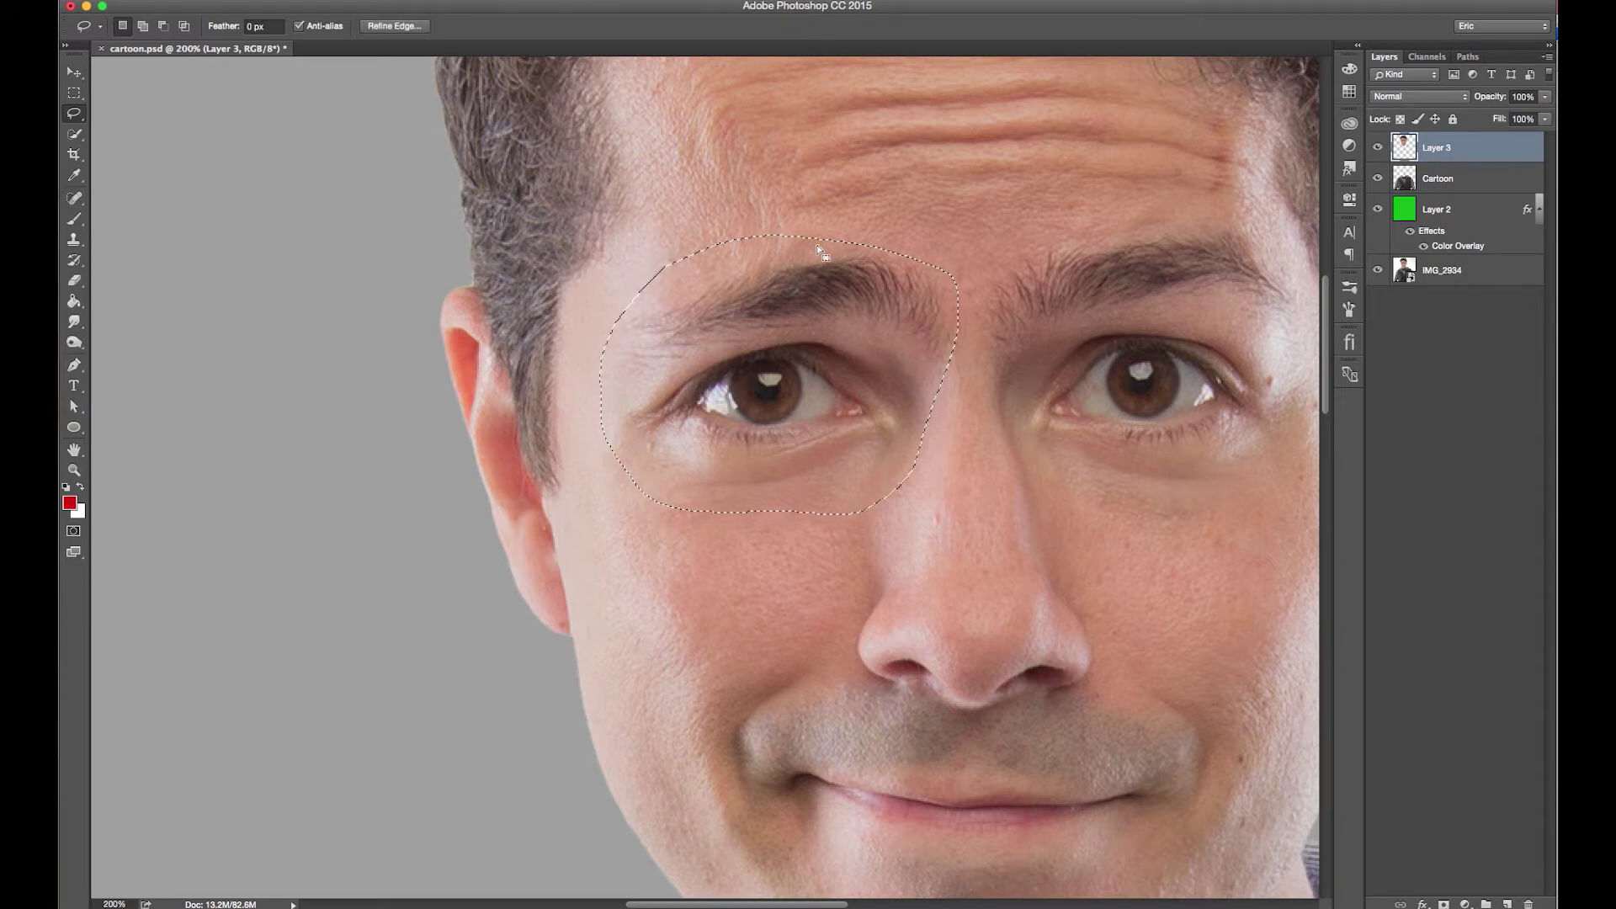
key("ctrl+j")
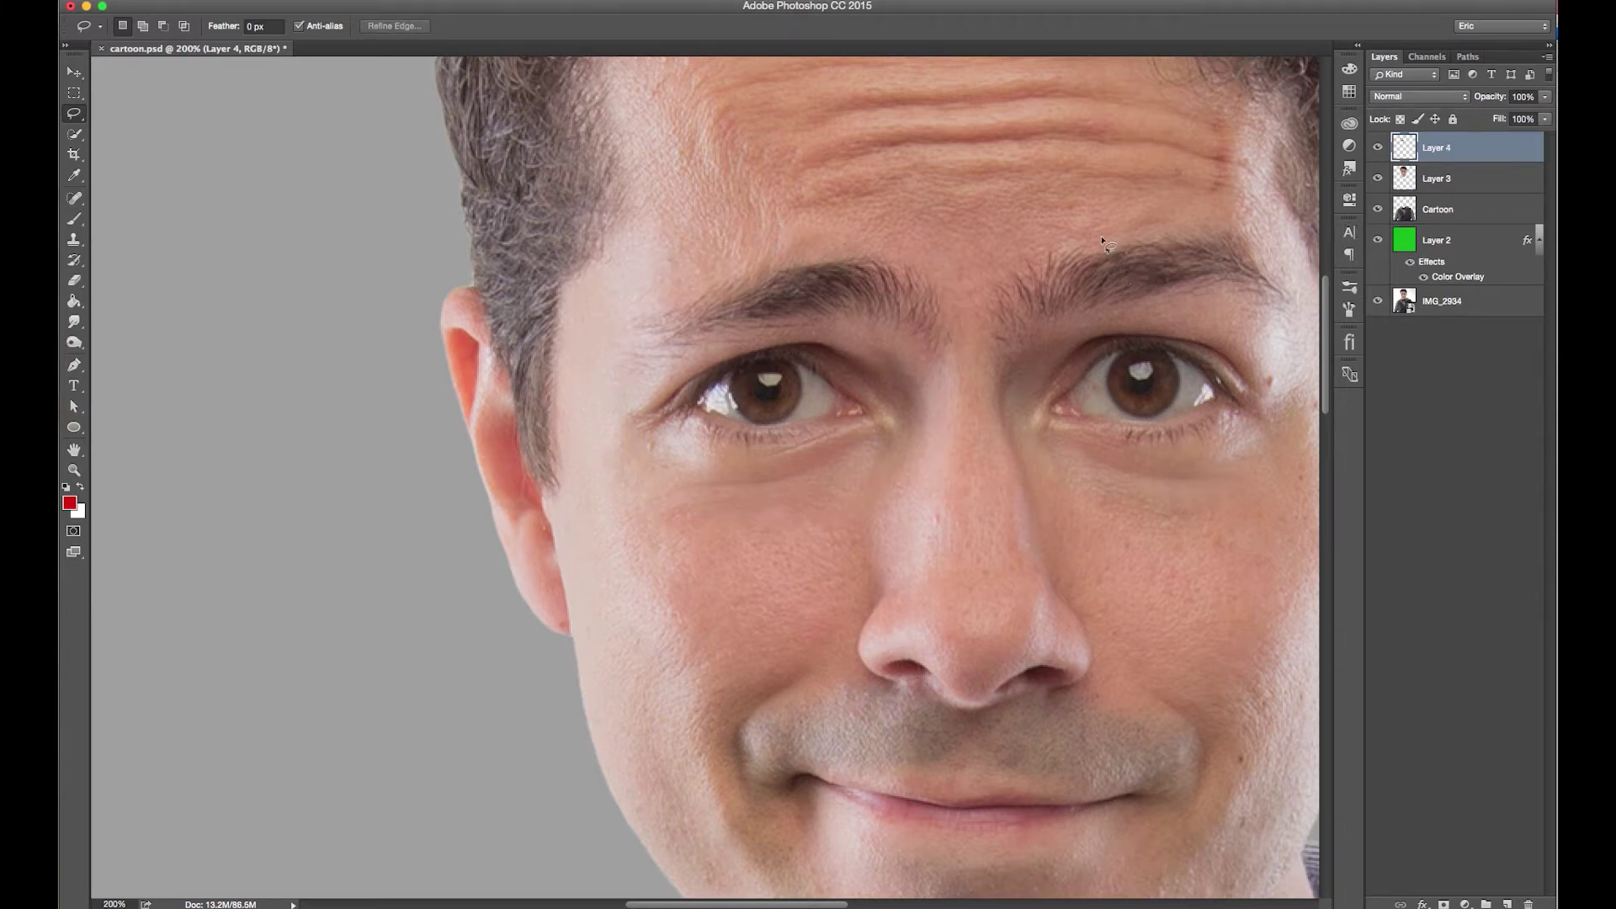
mouse_move(1141, 217)
left_mouse_down()
mouse_move(970, 373)
mouse_move(1021, 468)
mouse_move(1234, 494)
mouse_move(1310, 390)
mouse_move(1301, 263)
mouse_move(1240, 224)
left_mouse_up()
scroll(1126, 371, "right", 3)
scroll(1125, 371, "down", 1)
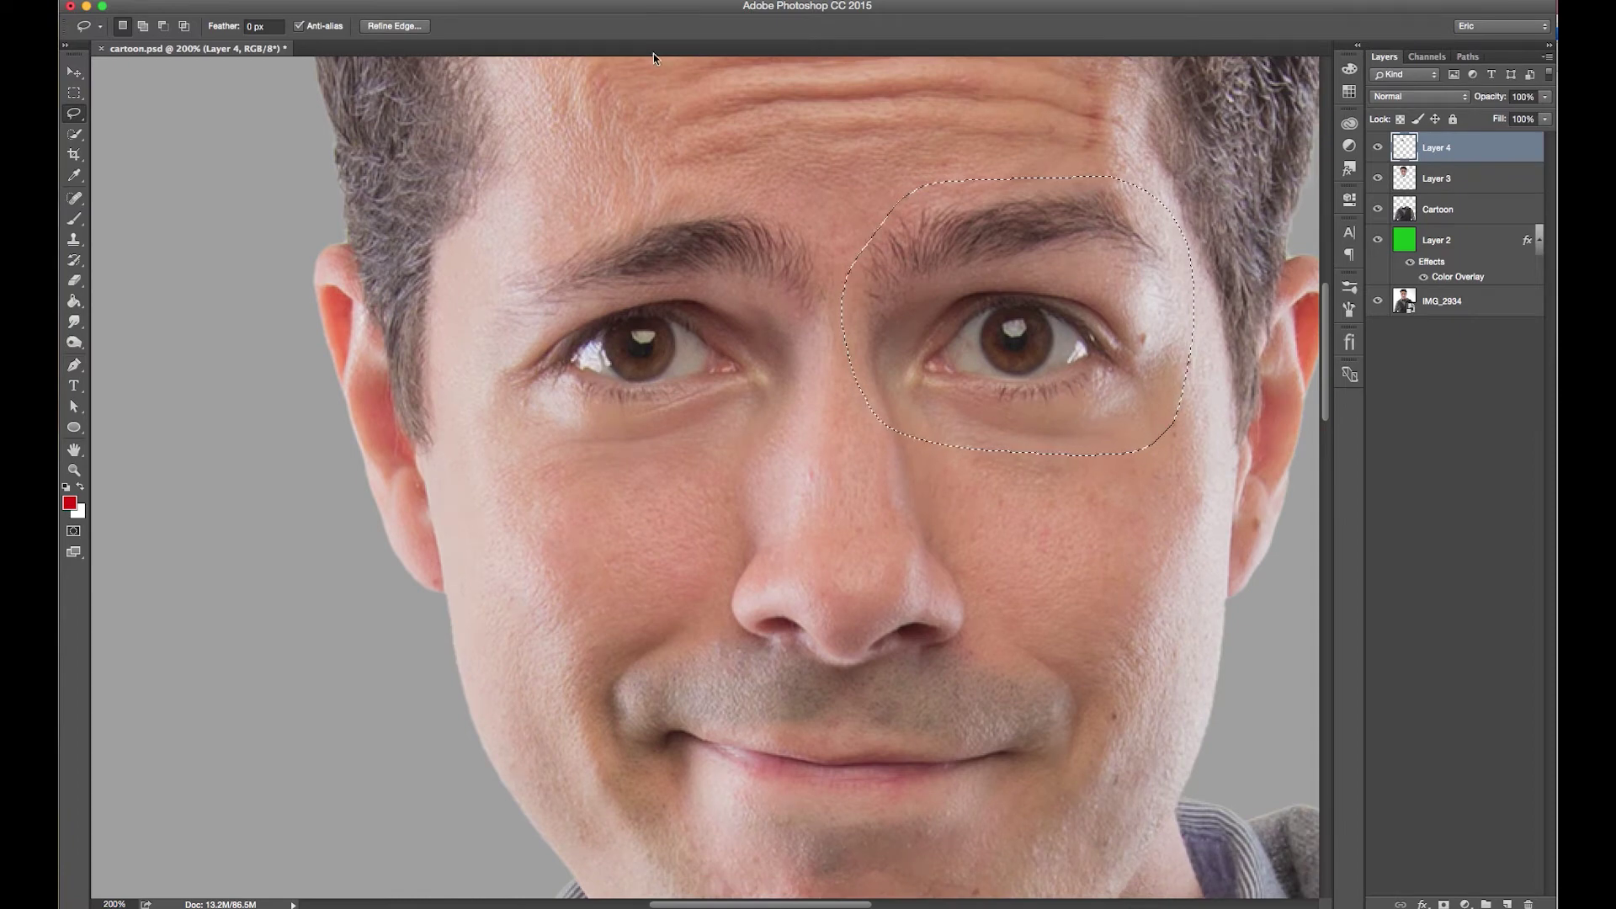
left_click(1437, 179)
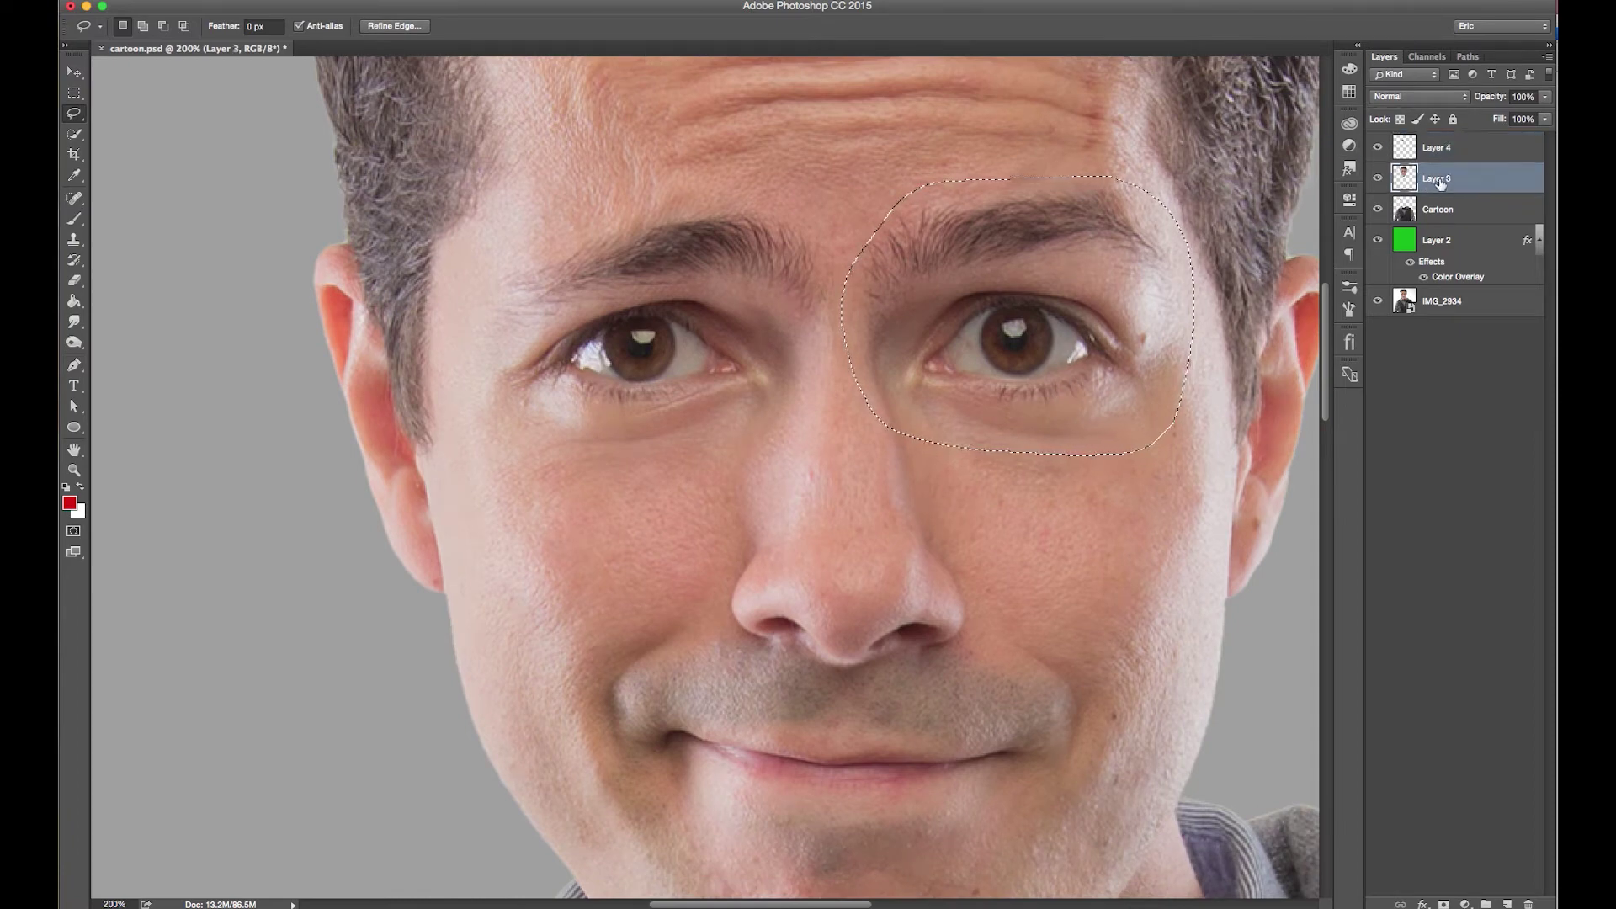
key("ctrl+j")
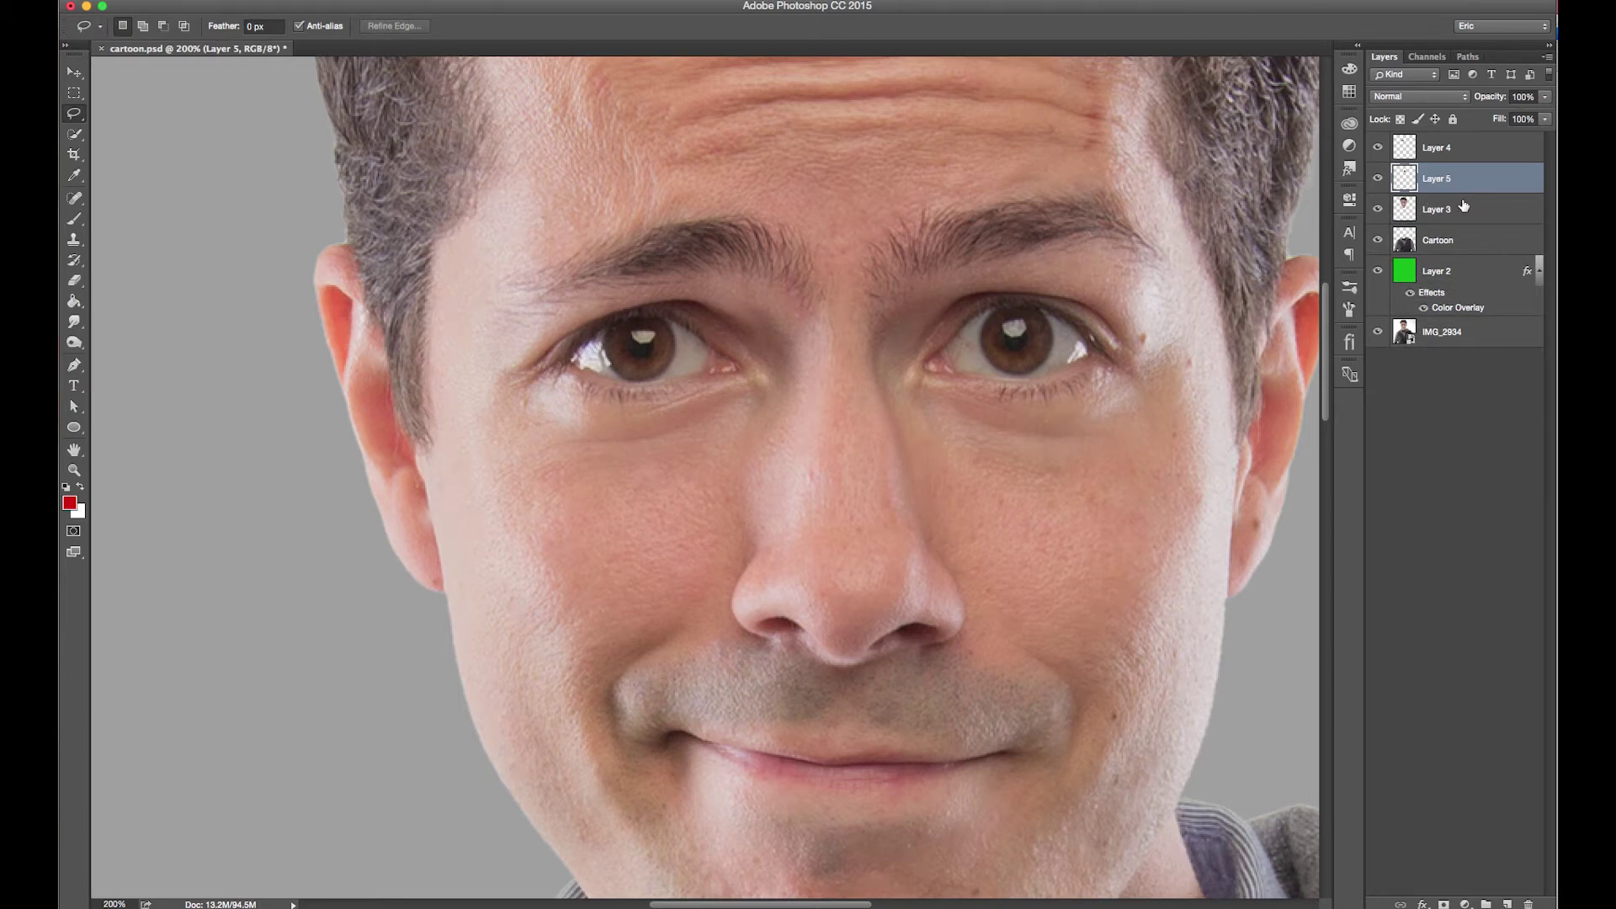
left_click(1409, 219)
Step: Zoom out to the whole portrait and begin duplicating Layer 3
key("ctrl+minus")
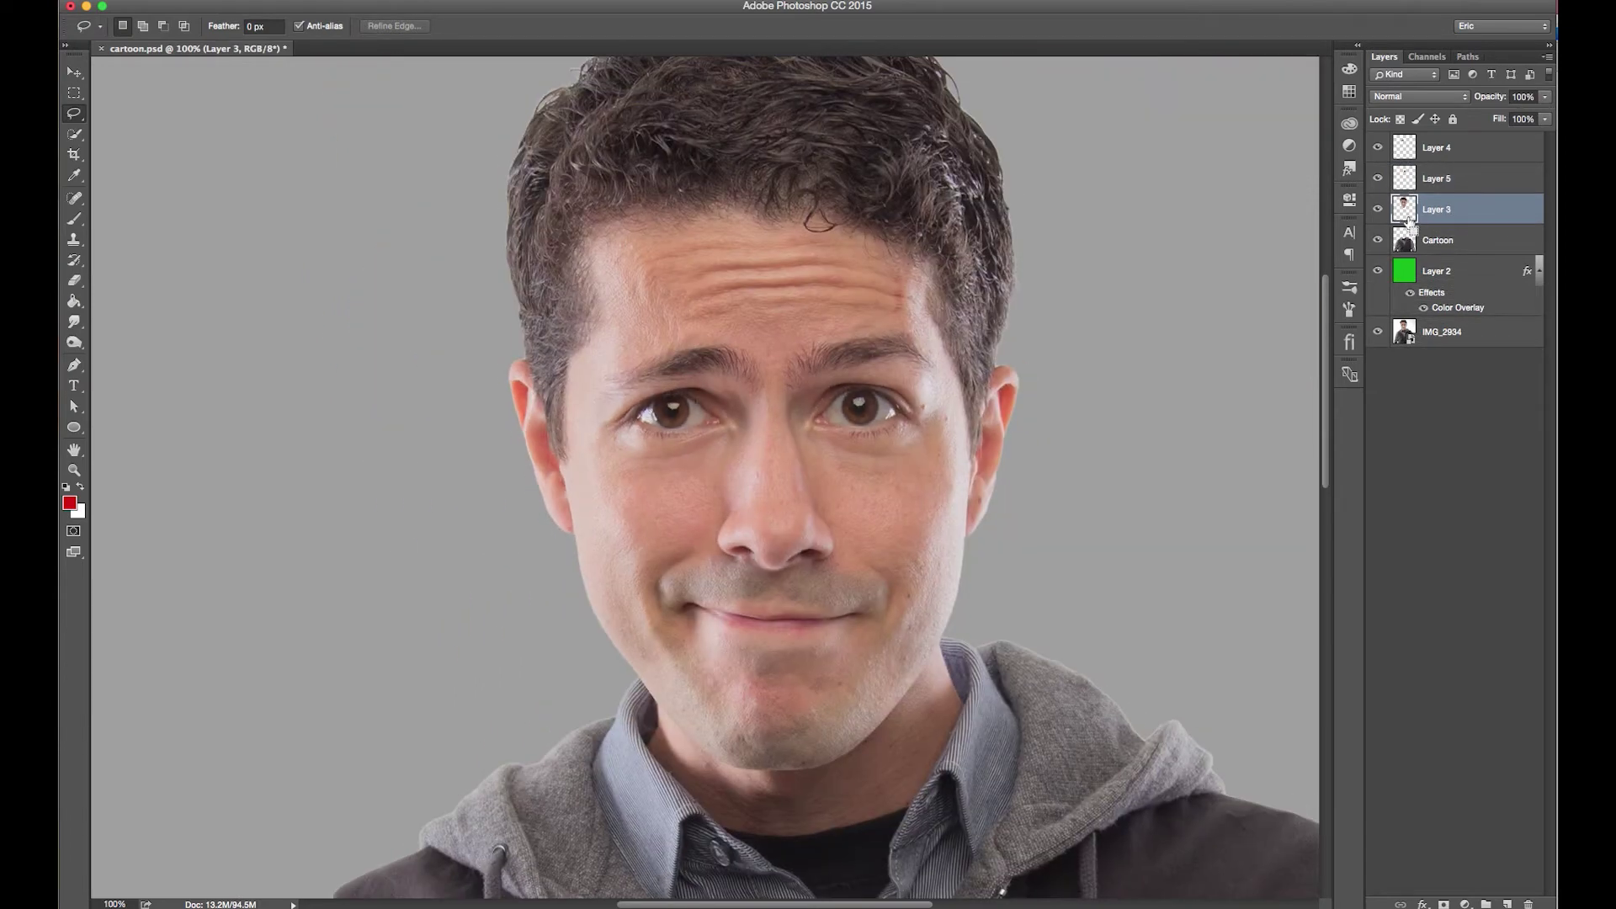
key("ctrl+minus")
key("v")
left_click_drag(1459, 213, 1507, 903)
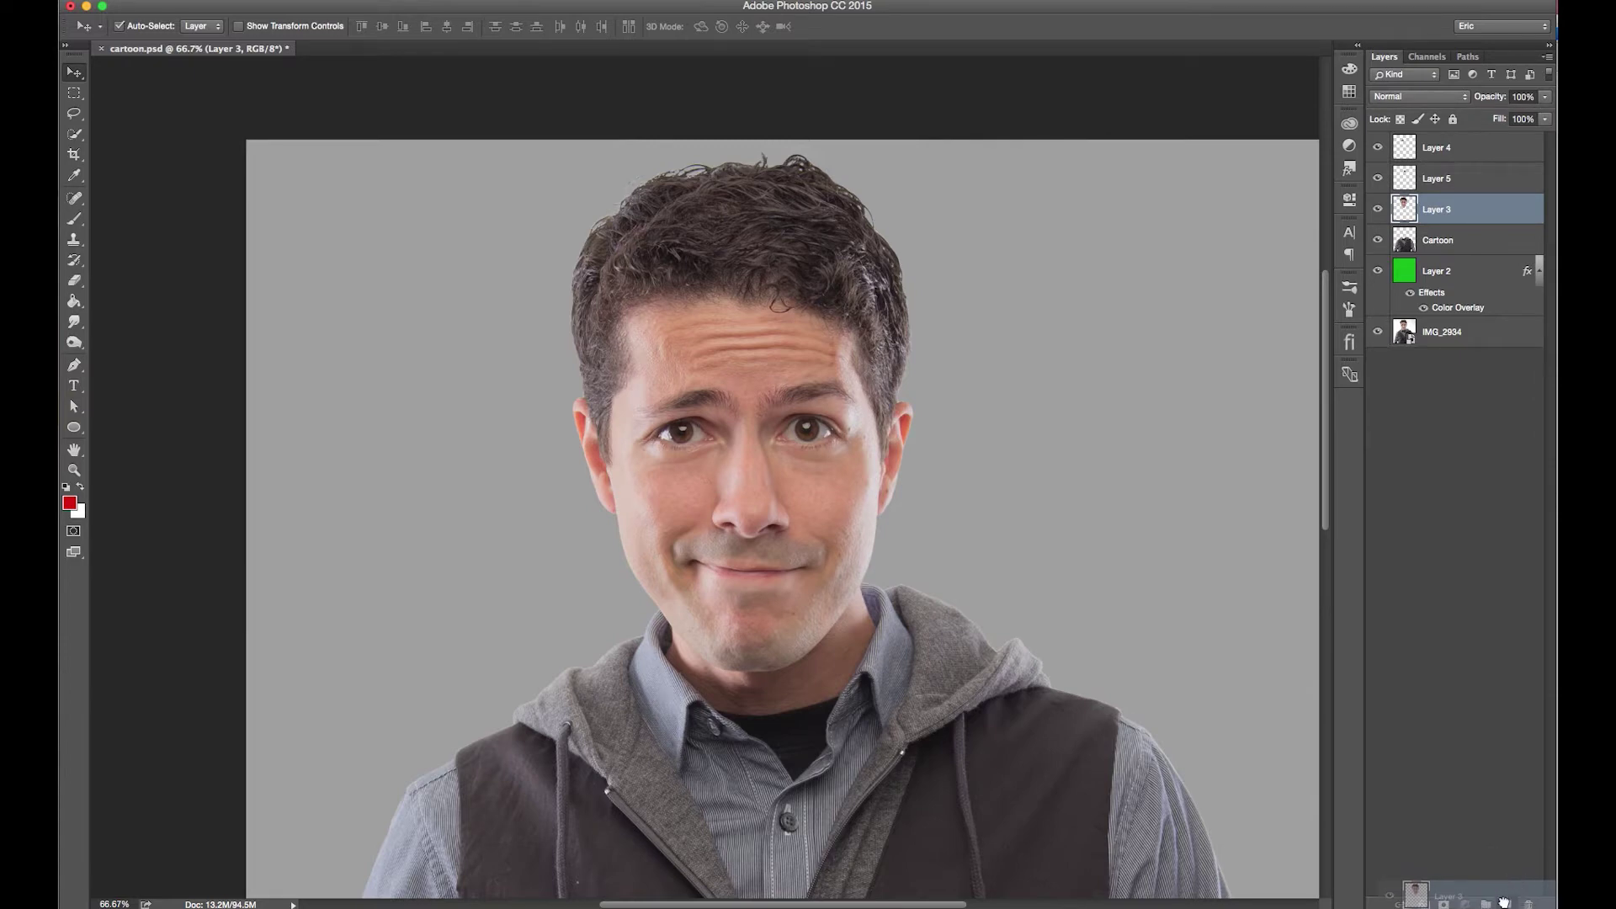
Step: Duplicate the head layer and name the two copies Cabeca and cabeca
left_click_drag(1507, 903, 1507, 903)
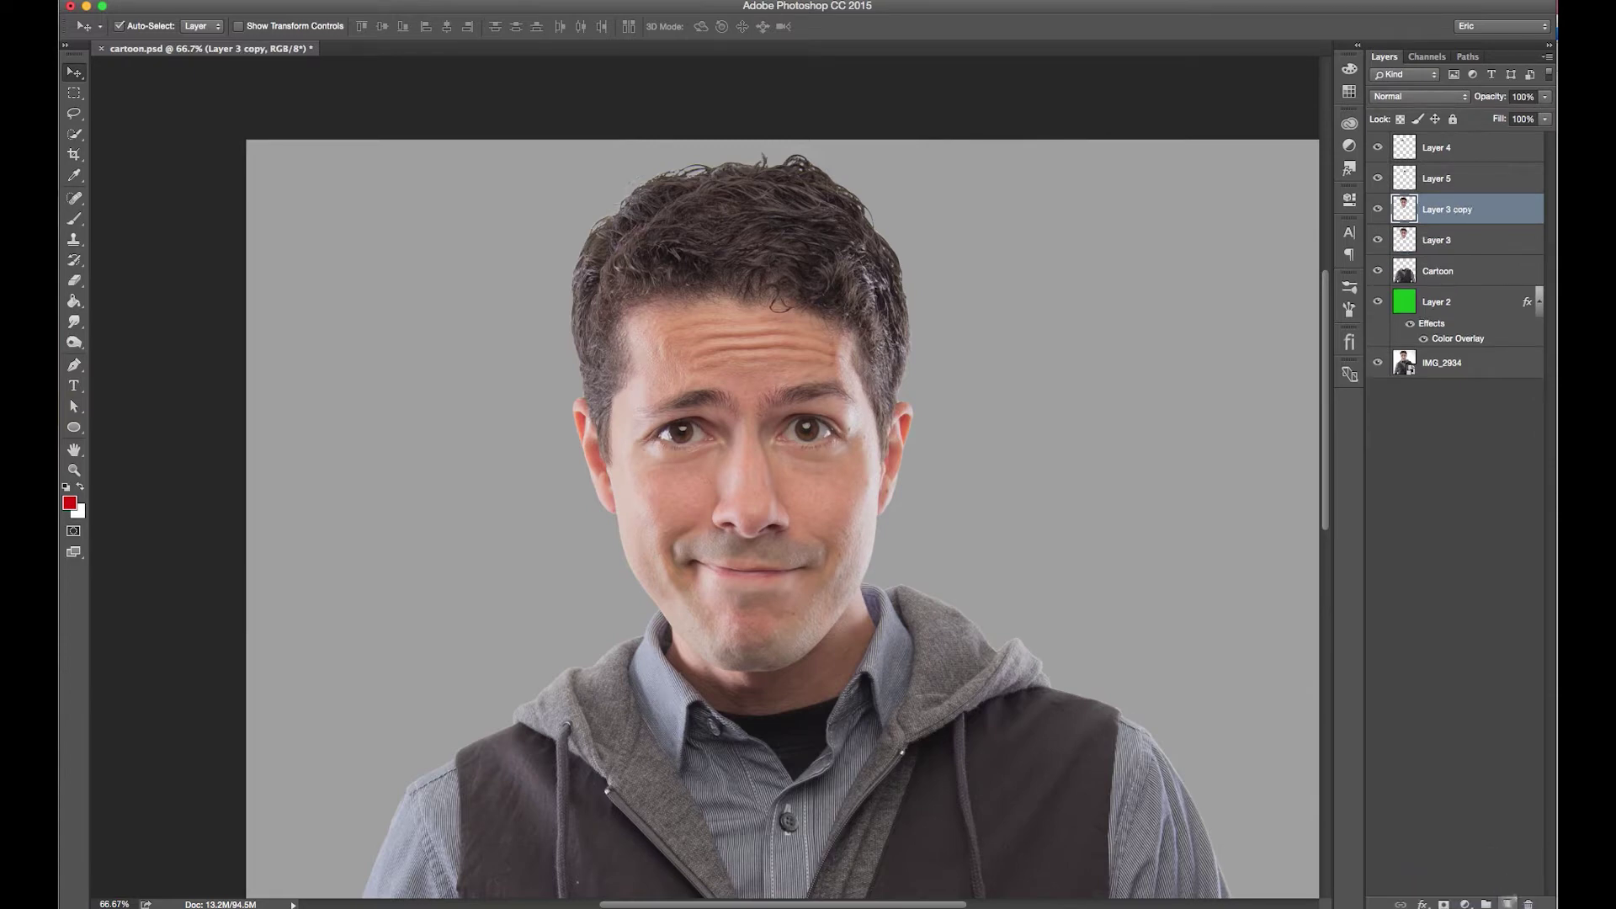
double_click(1441, 241)
type("Cabeca")
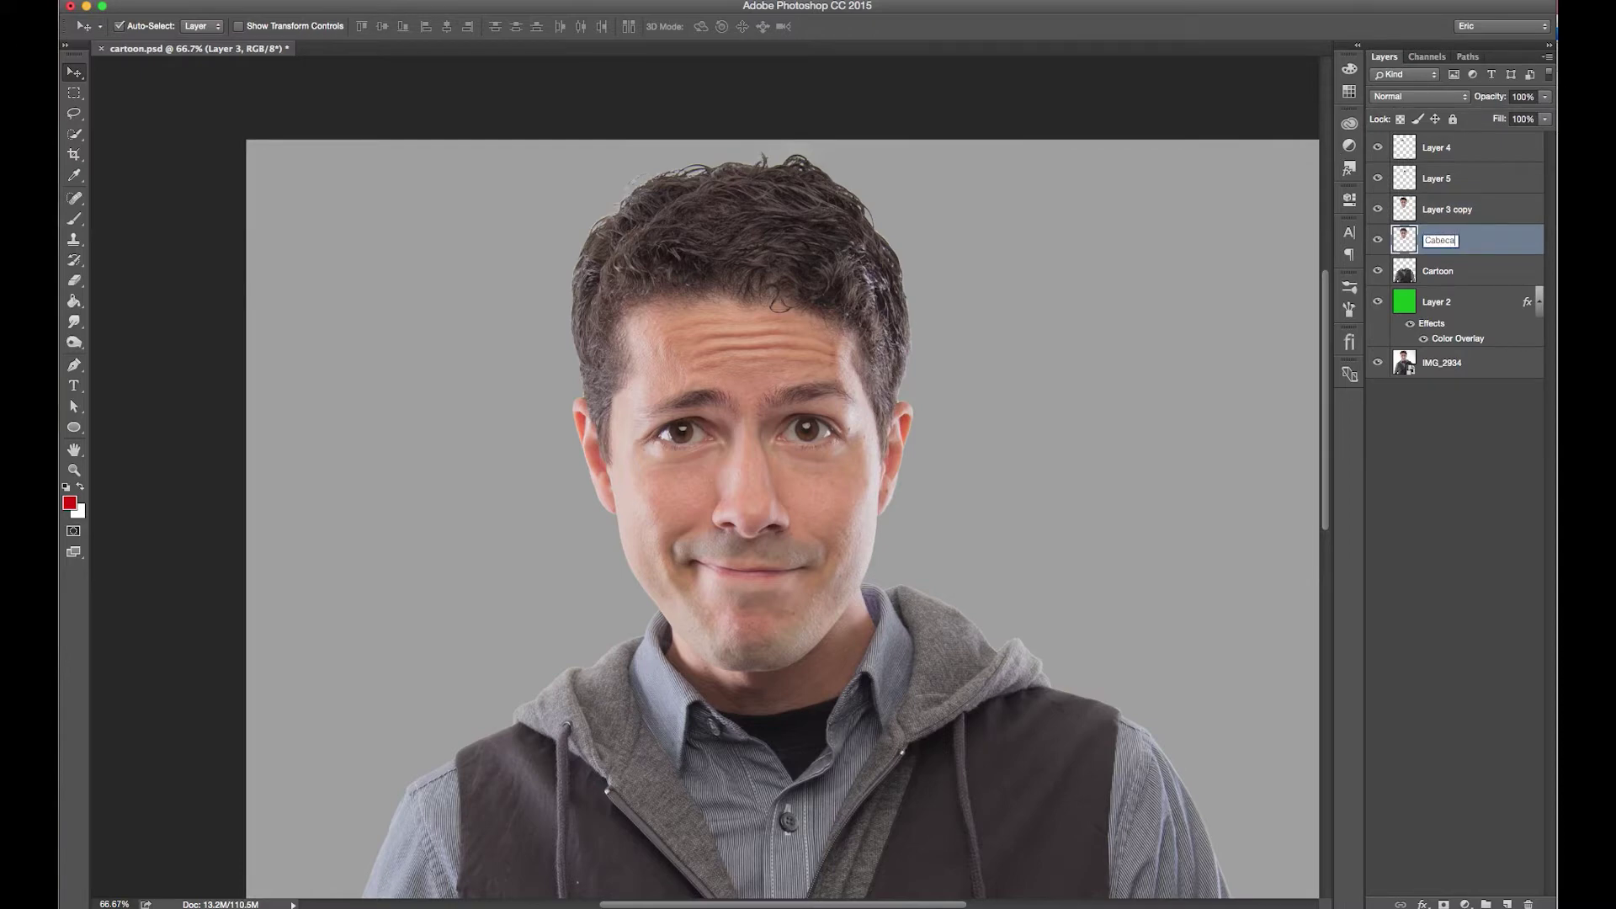
double_click(1465, 210)
type("cab")
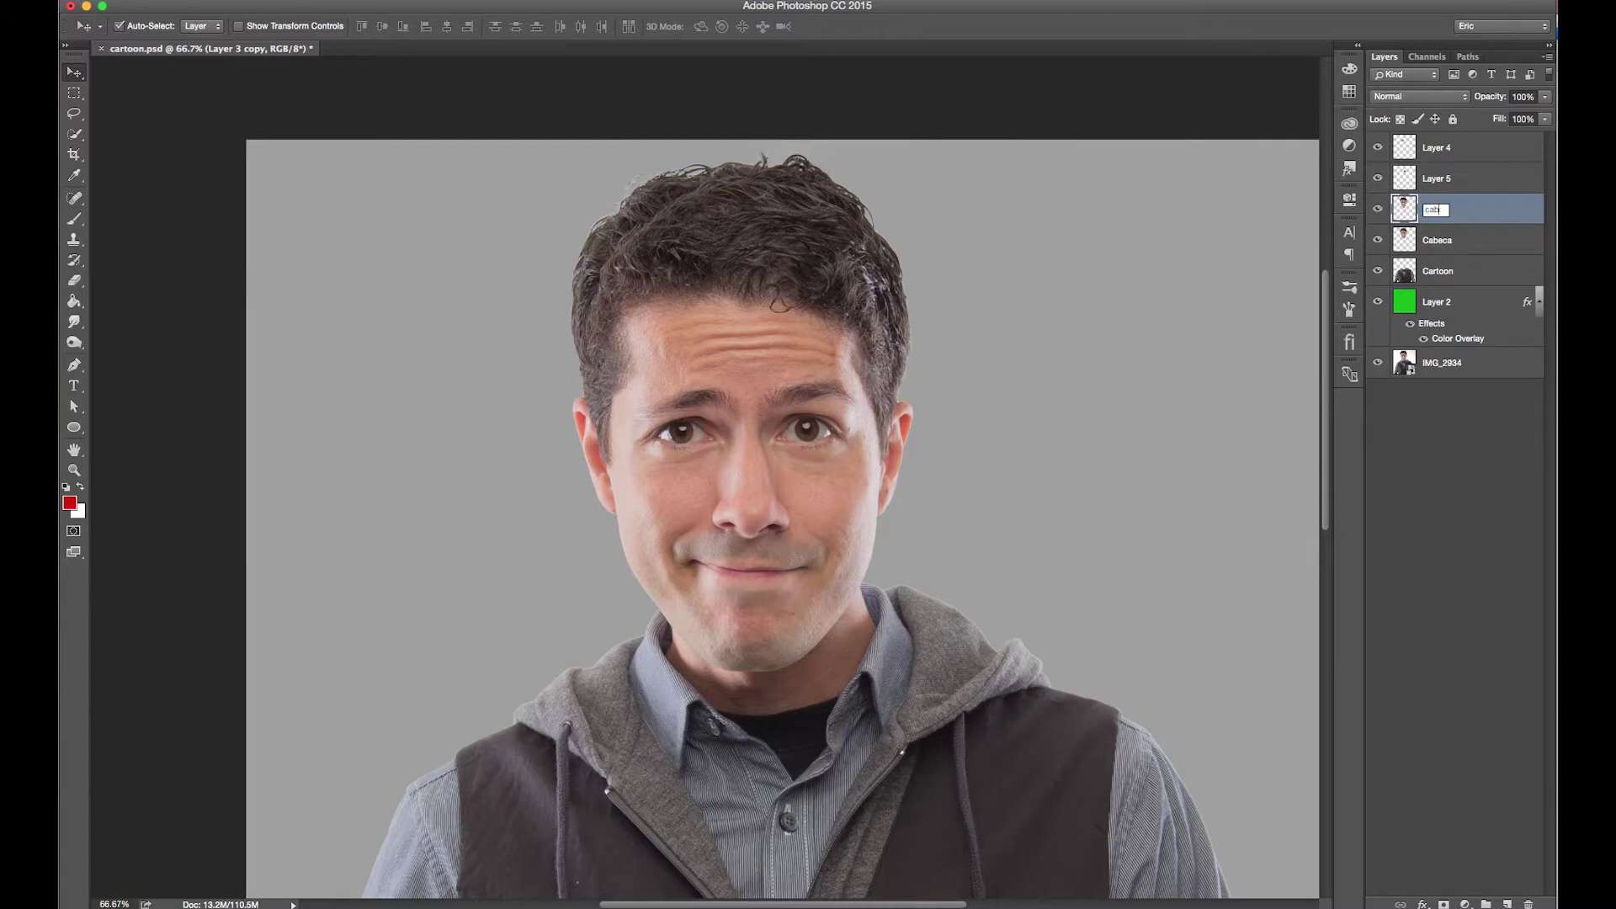
type("eca")
key("Return")
Step: Rename the eye layers olho d and olho e
left_click(1453, 179)
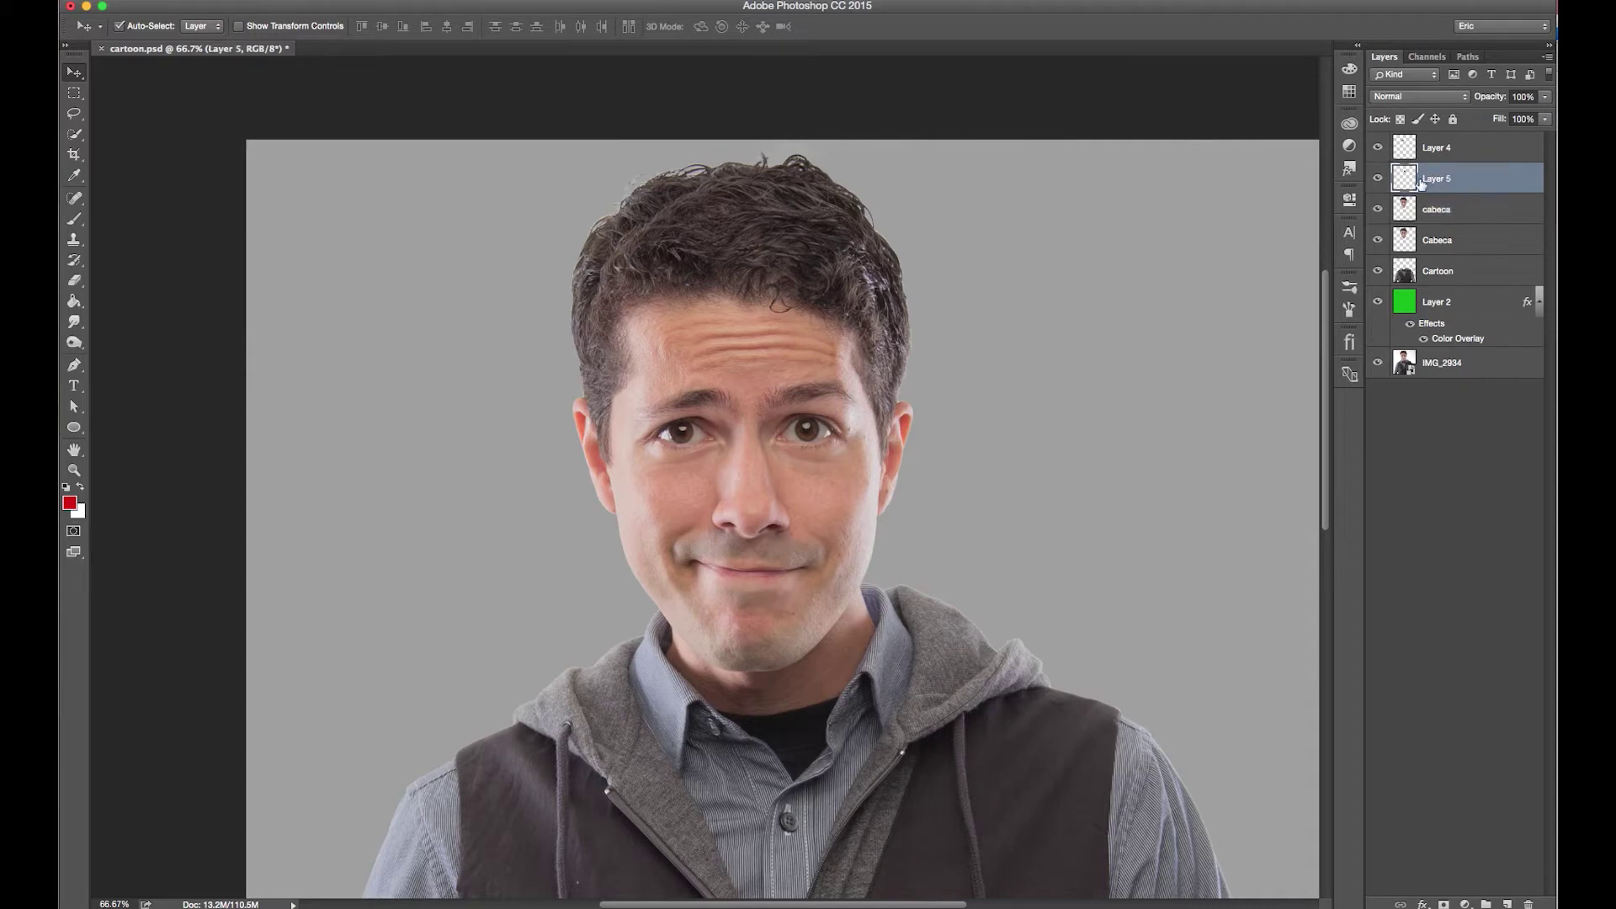
double_click(1436, 179)
type("olho ")
type("d")
double_click(1439, 147)
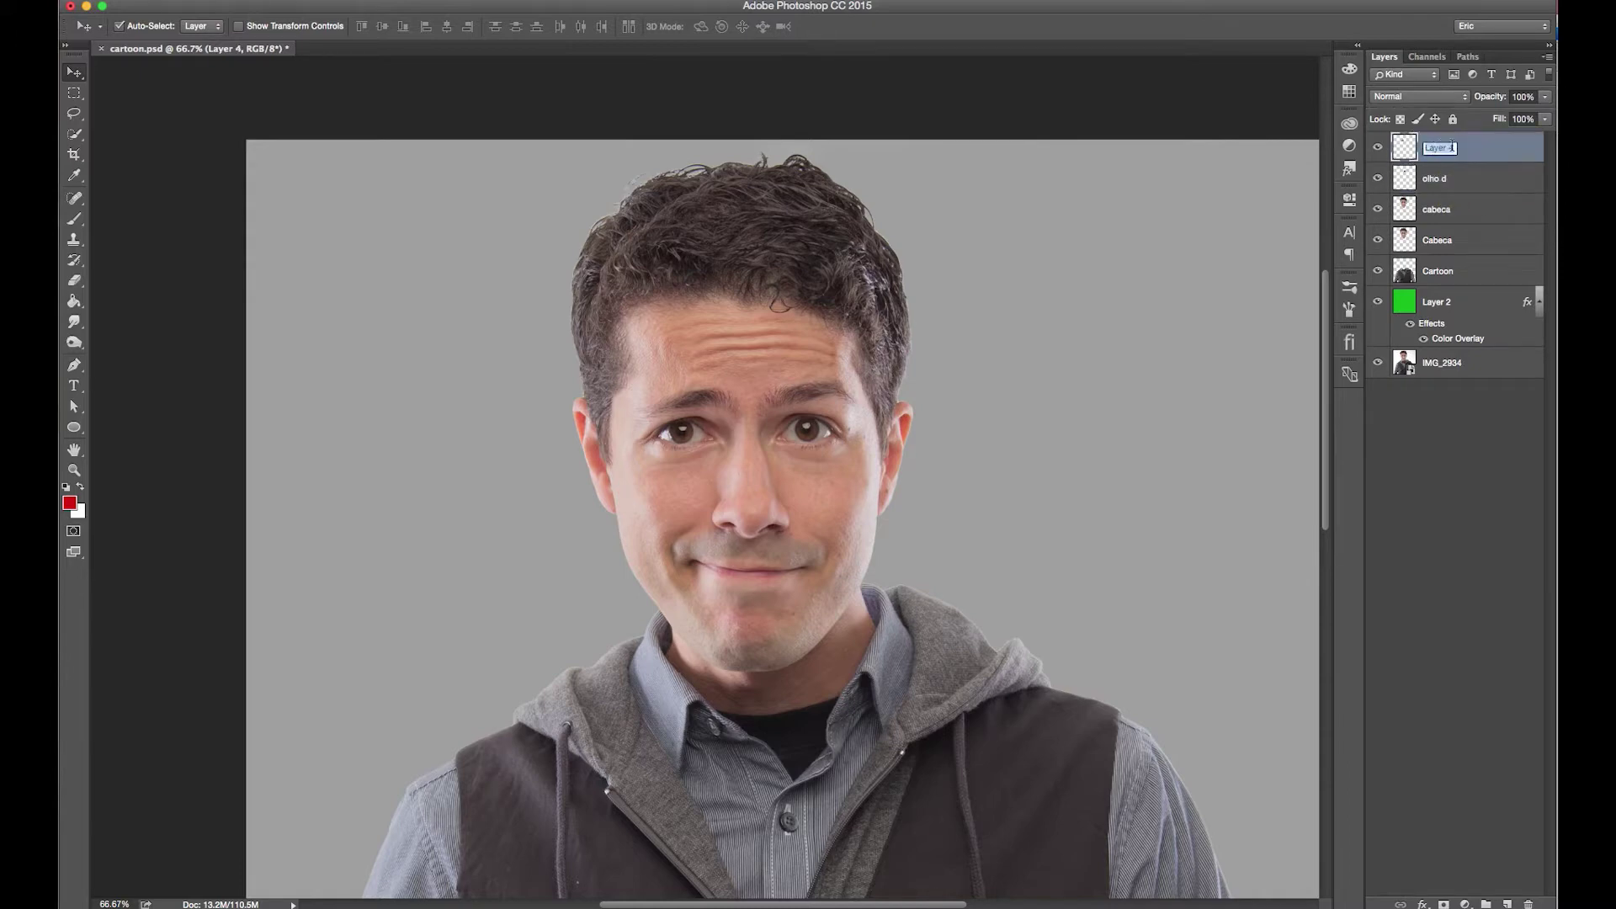
type("o esq")
key("BackSpace")
key("BackSpace")
key("Return")
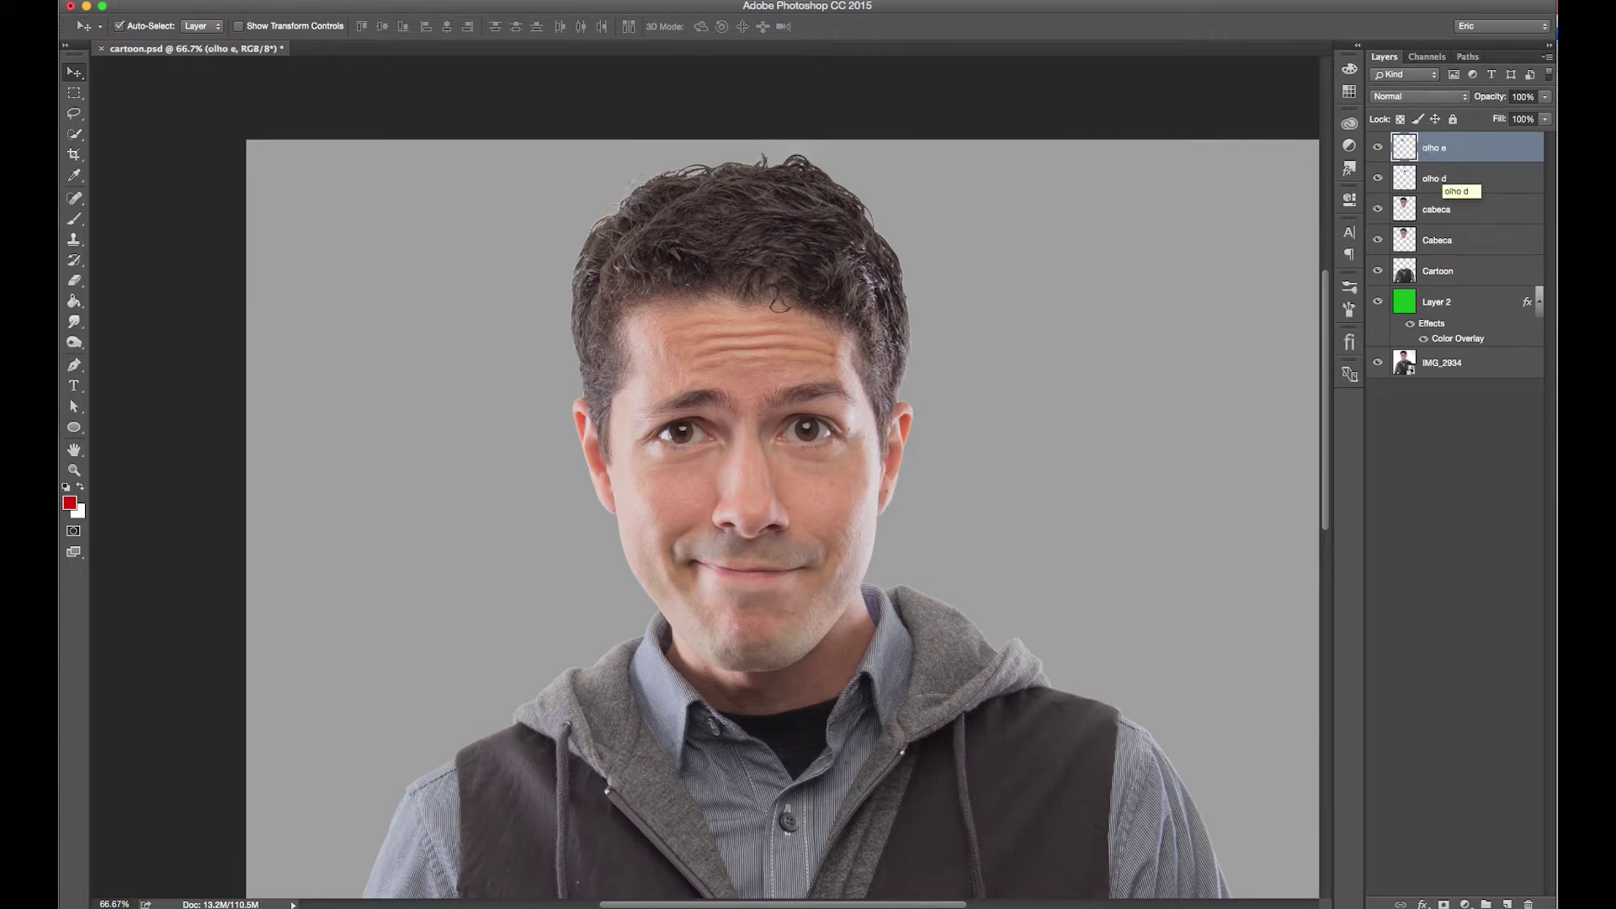
Step: Hide the Cabeca and Cartoon layers so only the cabeca head shows
left_click(1441, 179)
left_click(1379, 148)
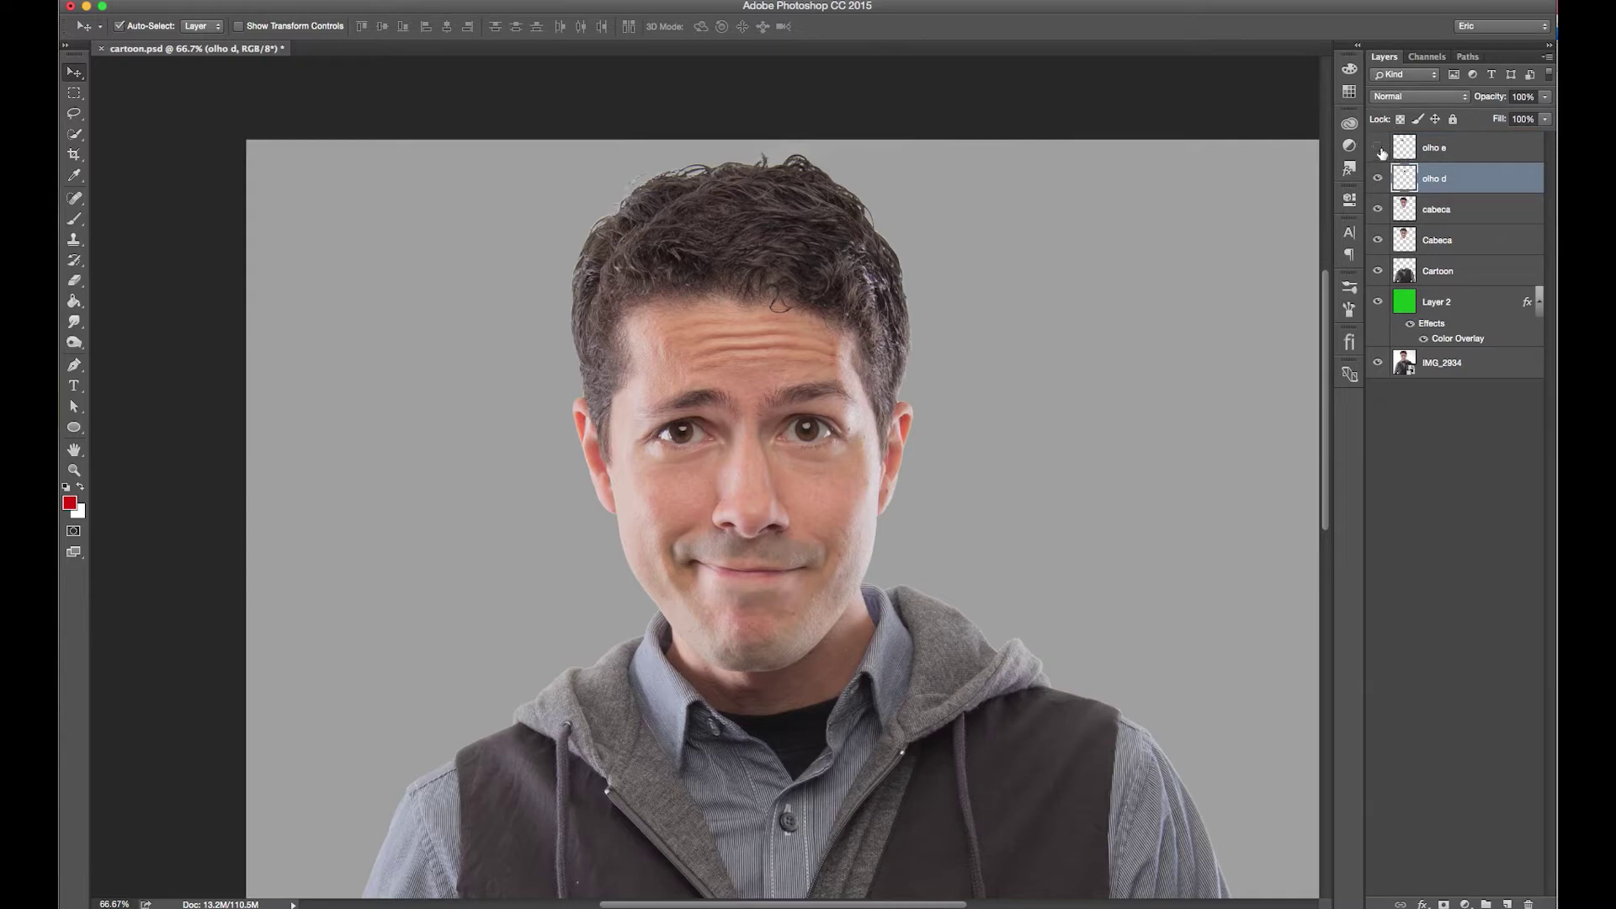
left_click(1379, 240)
left_click(1379, 270)
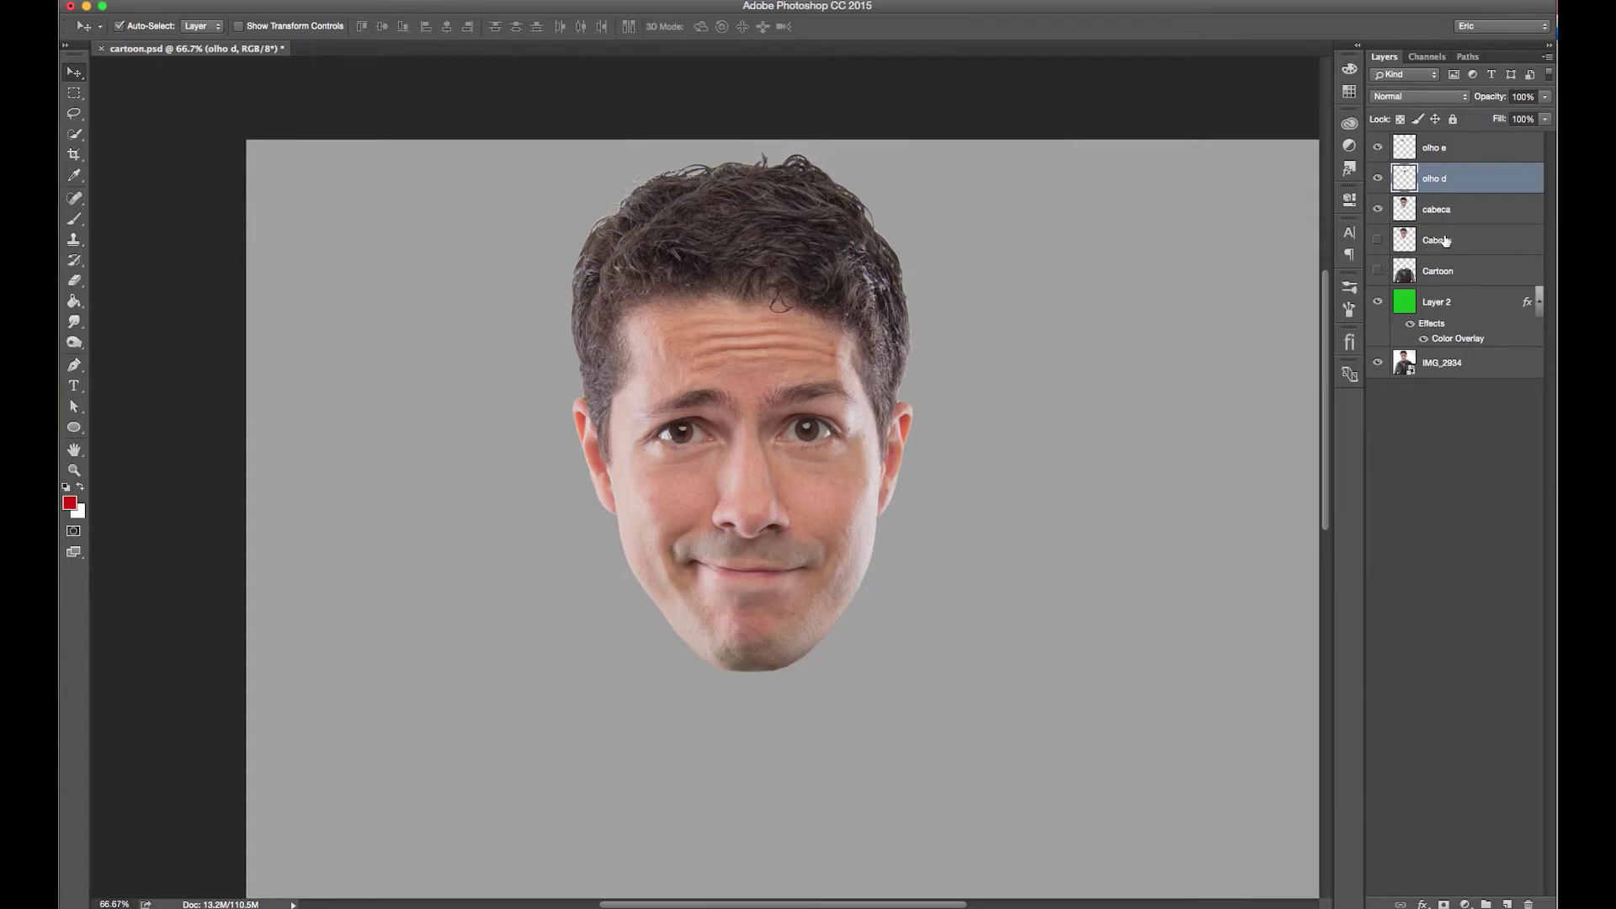
left_click(1439, 209)
Step: Scale the cabeca head down to about 83% and raise it up and to the right
key("ctrl+t")
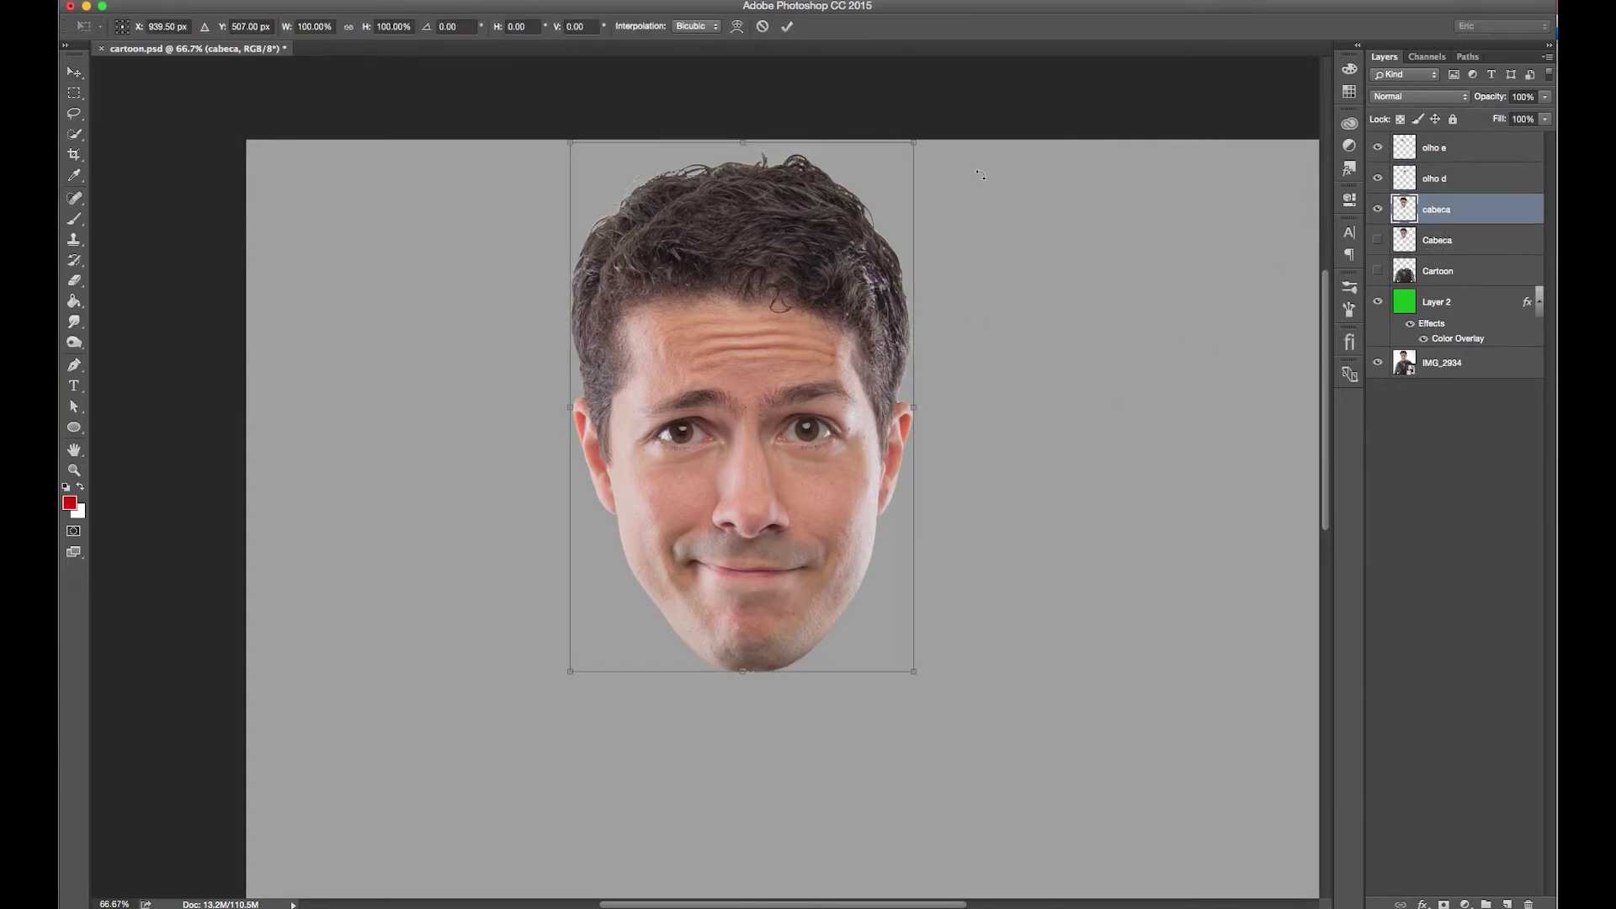
left_click_drag(915, 141, 852, 245)
left_click_drag(748, 560, 762, 548)
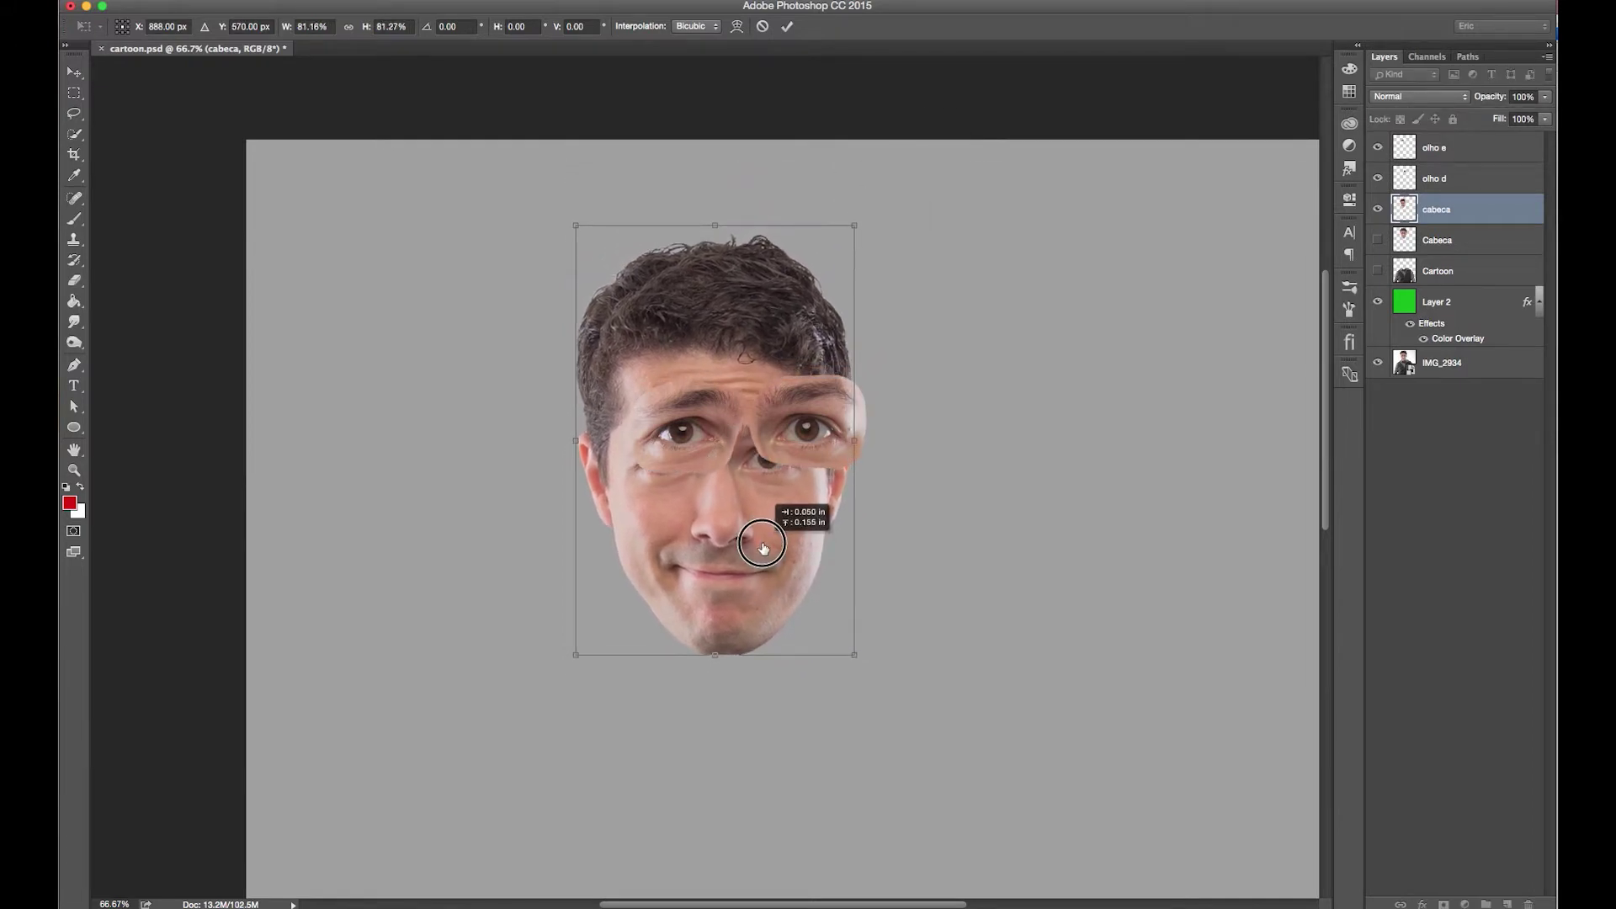
left_click_drag(762, 548, 779, 523)
left_click_drag(872, 198, 866, 206)
key("Return")
left_click_drag(755, 527, 760, 532)
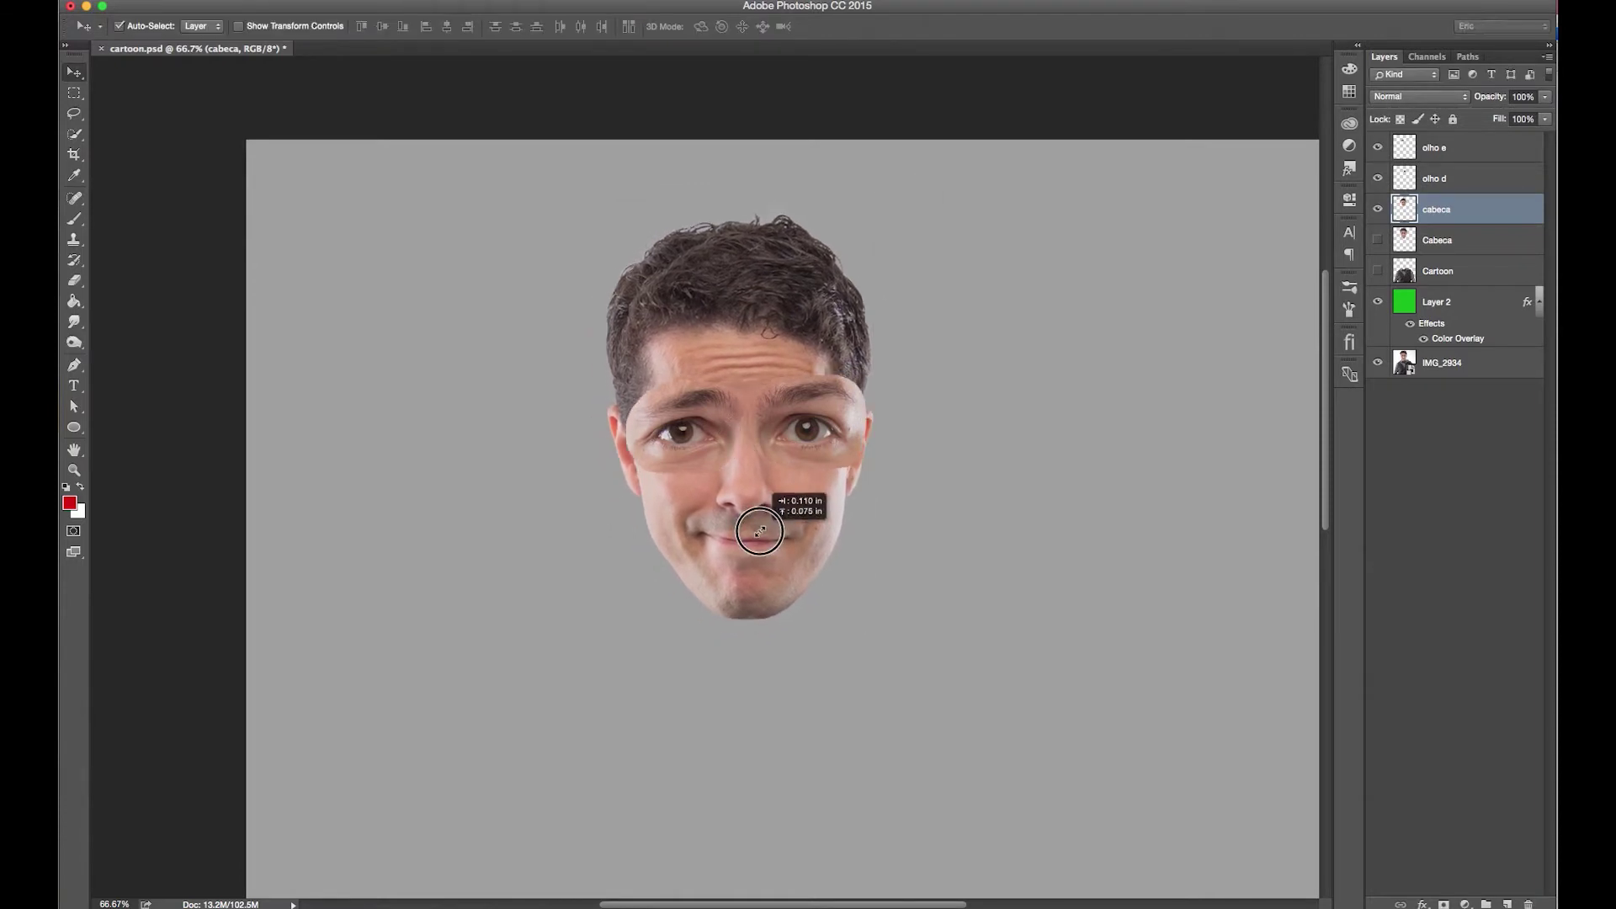
Step: Nudge the olho e and olho d eye patches into place over the eyes
left_click(838, 433)
left_click(729, 409, "super")
left_click(627, 431)
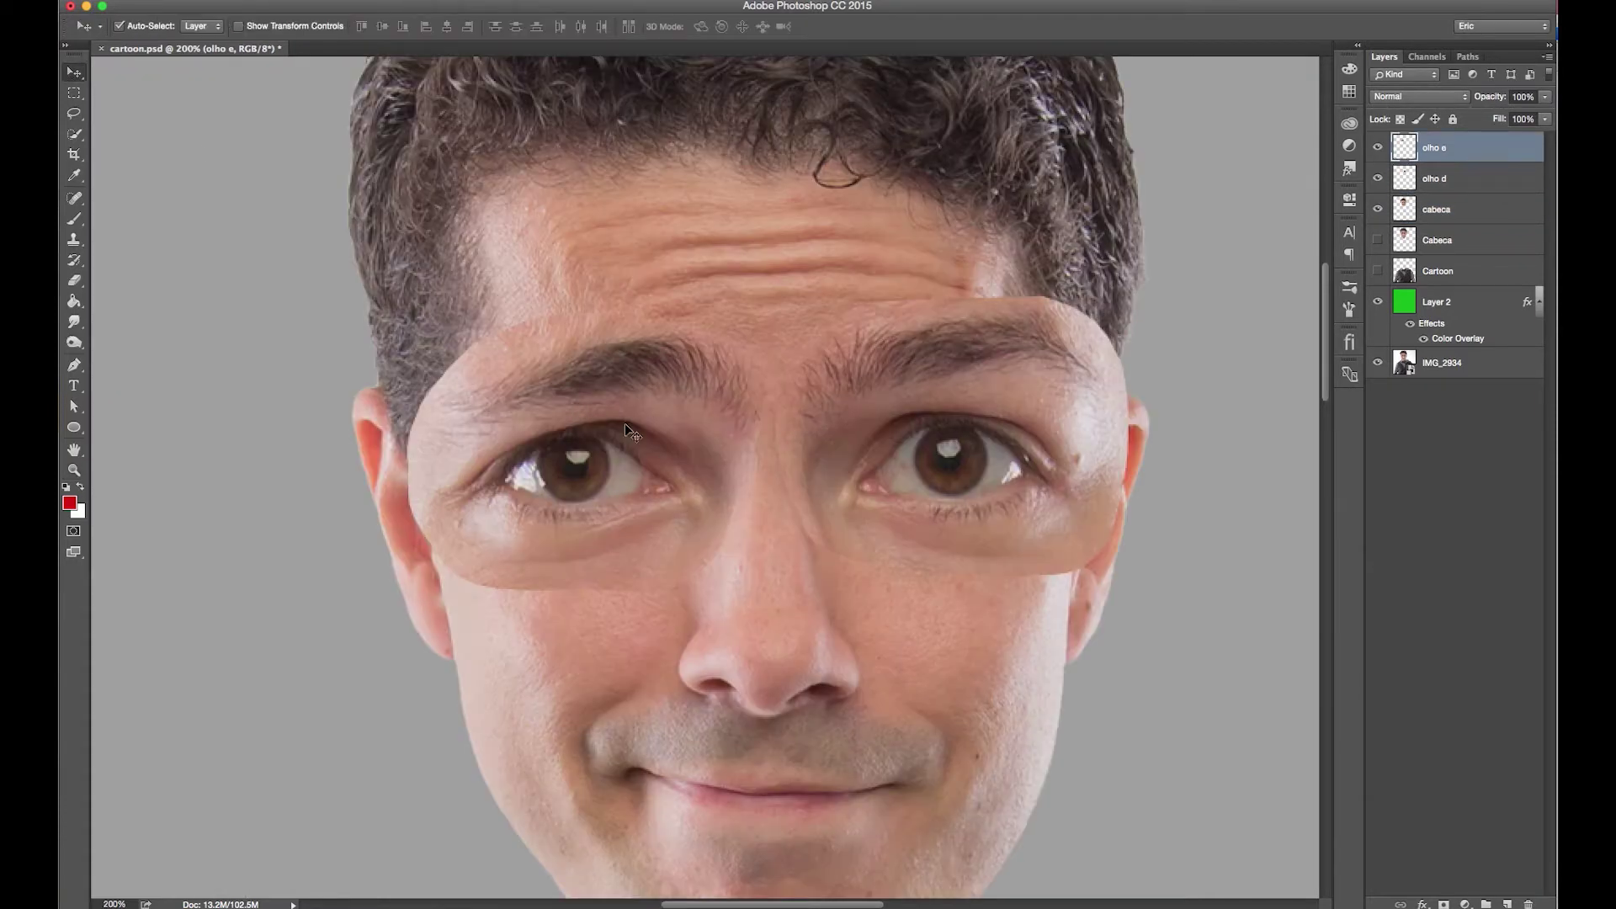
left_click_drag(627, 431, 638, 424)
left_click_drag(930, 438, 916, 428)
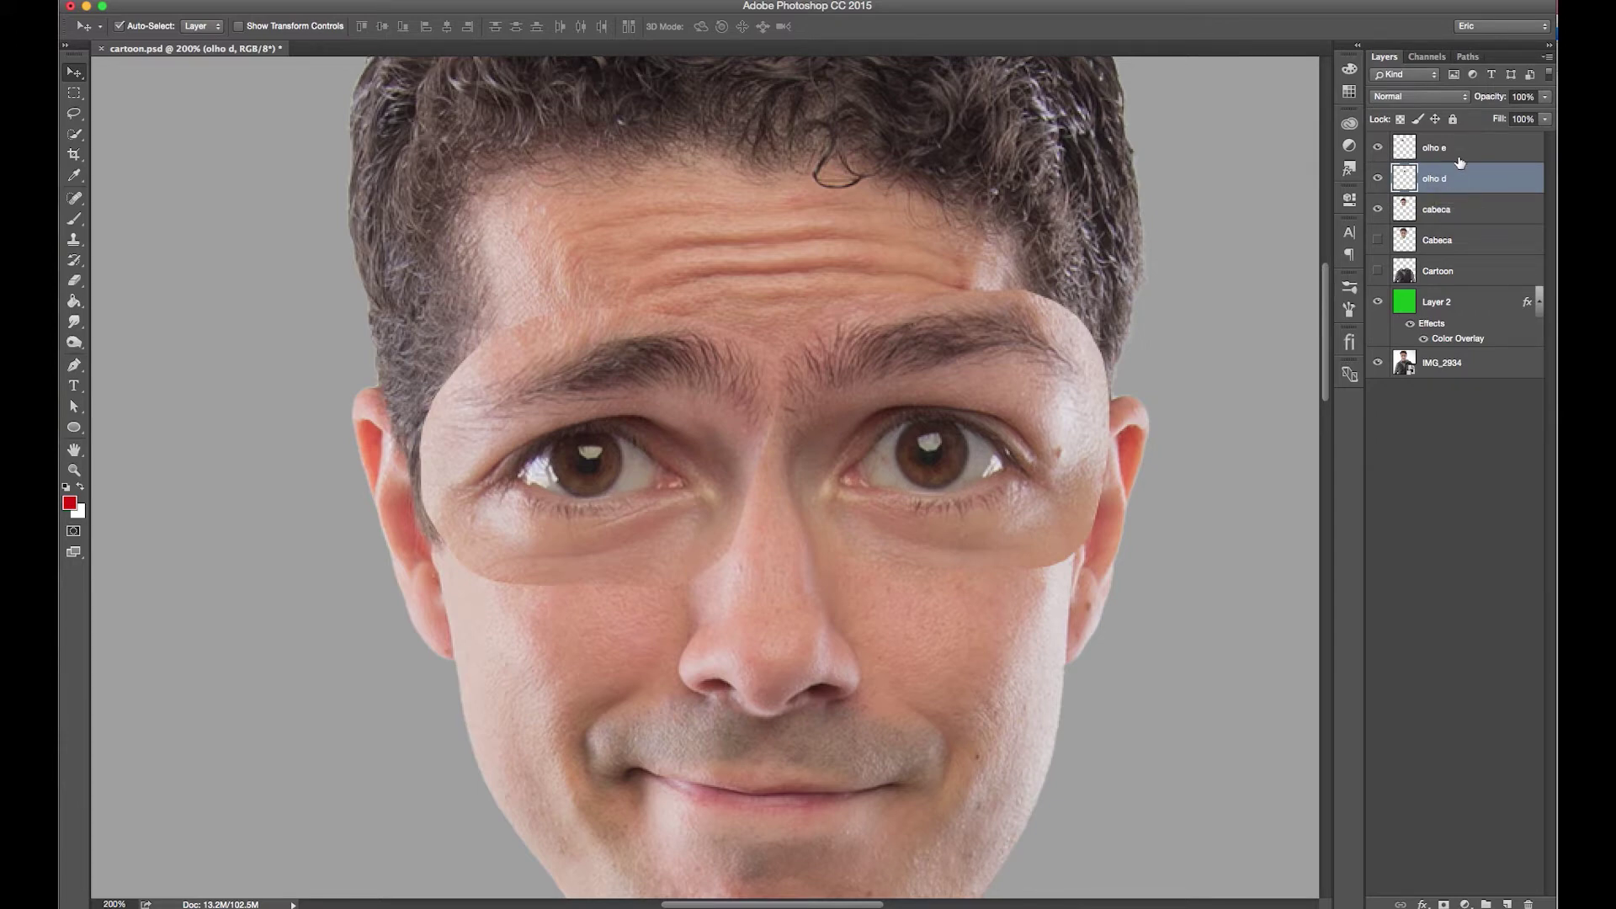
Step: Check olho d's layer menu and switch the selection between the olho e and olho d layers
right_click(1456, 180)
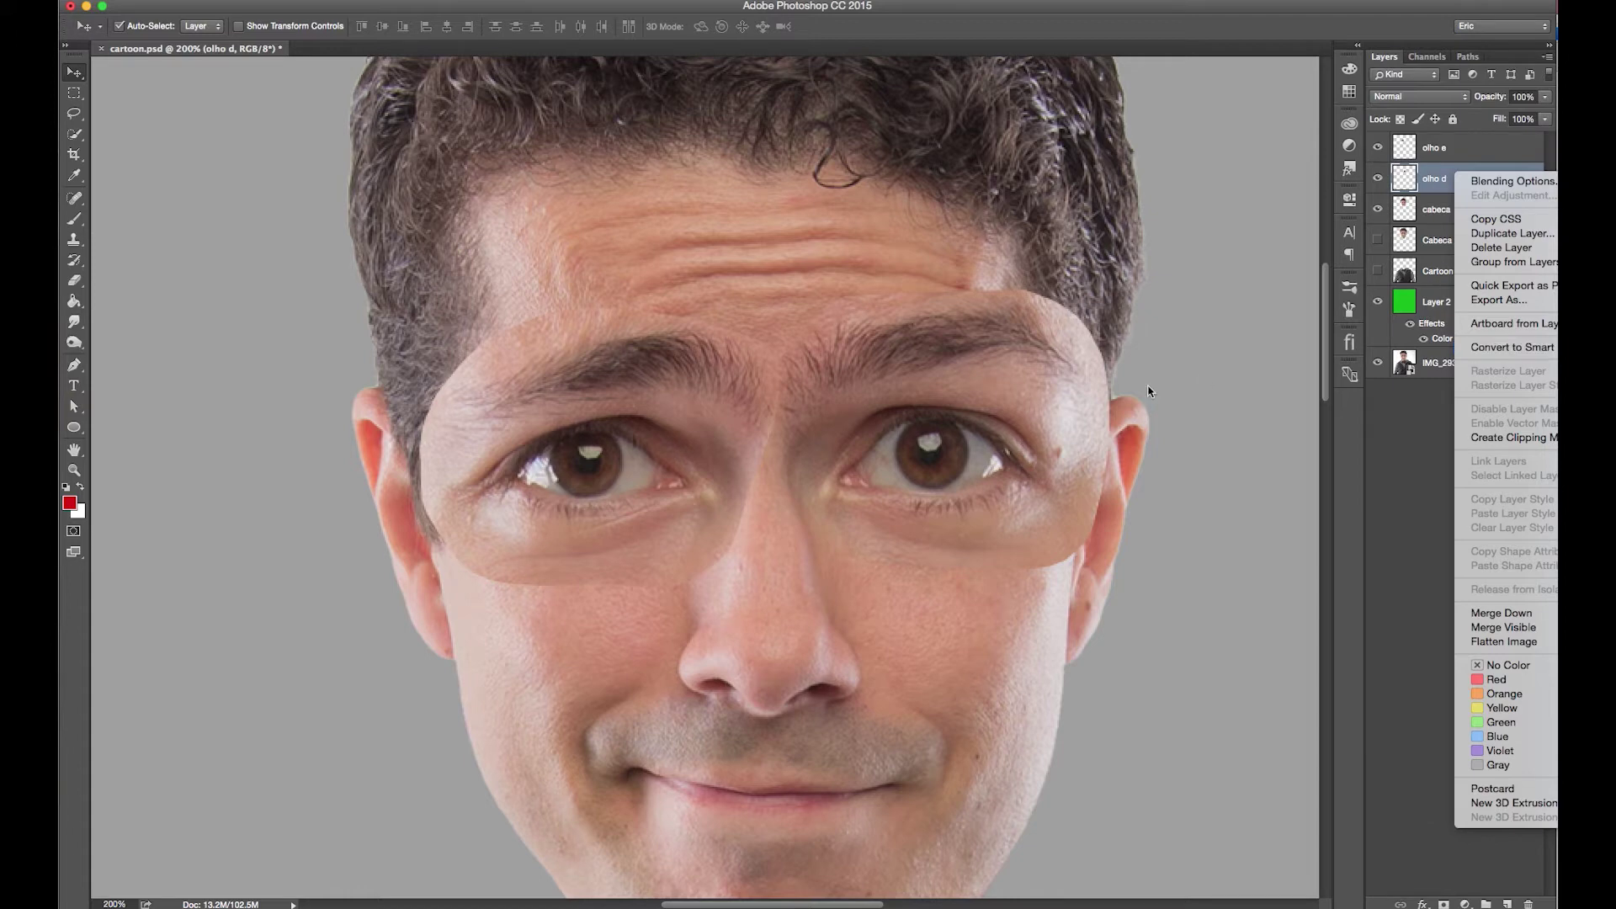
left_click(967, 427)
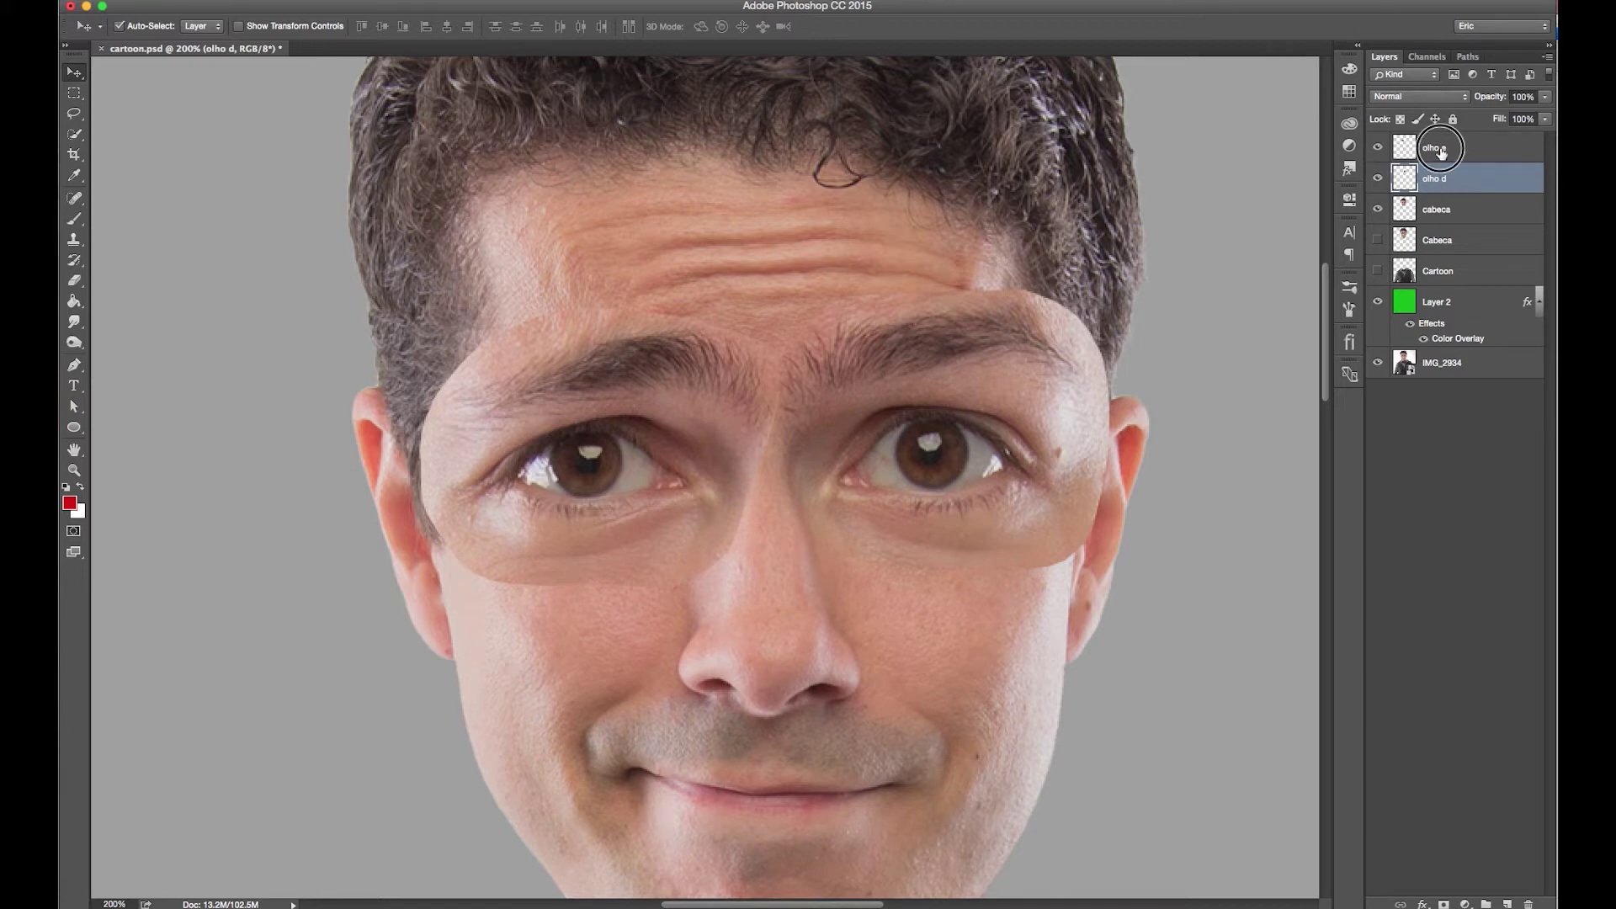
left_click(1445, 159, "shift")
left_click(1444, 180)
left_click(1441, 148)
left_click(1441, 180)
left_click(748, 409)
left_click(1018, 336)
Step: Hide olho d, leaving the olho e eye patch visible and selected
left_click(1379, 148)
left_click(1377, 148)
left_click(1378, 178)
left_click(735, 409)
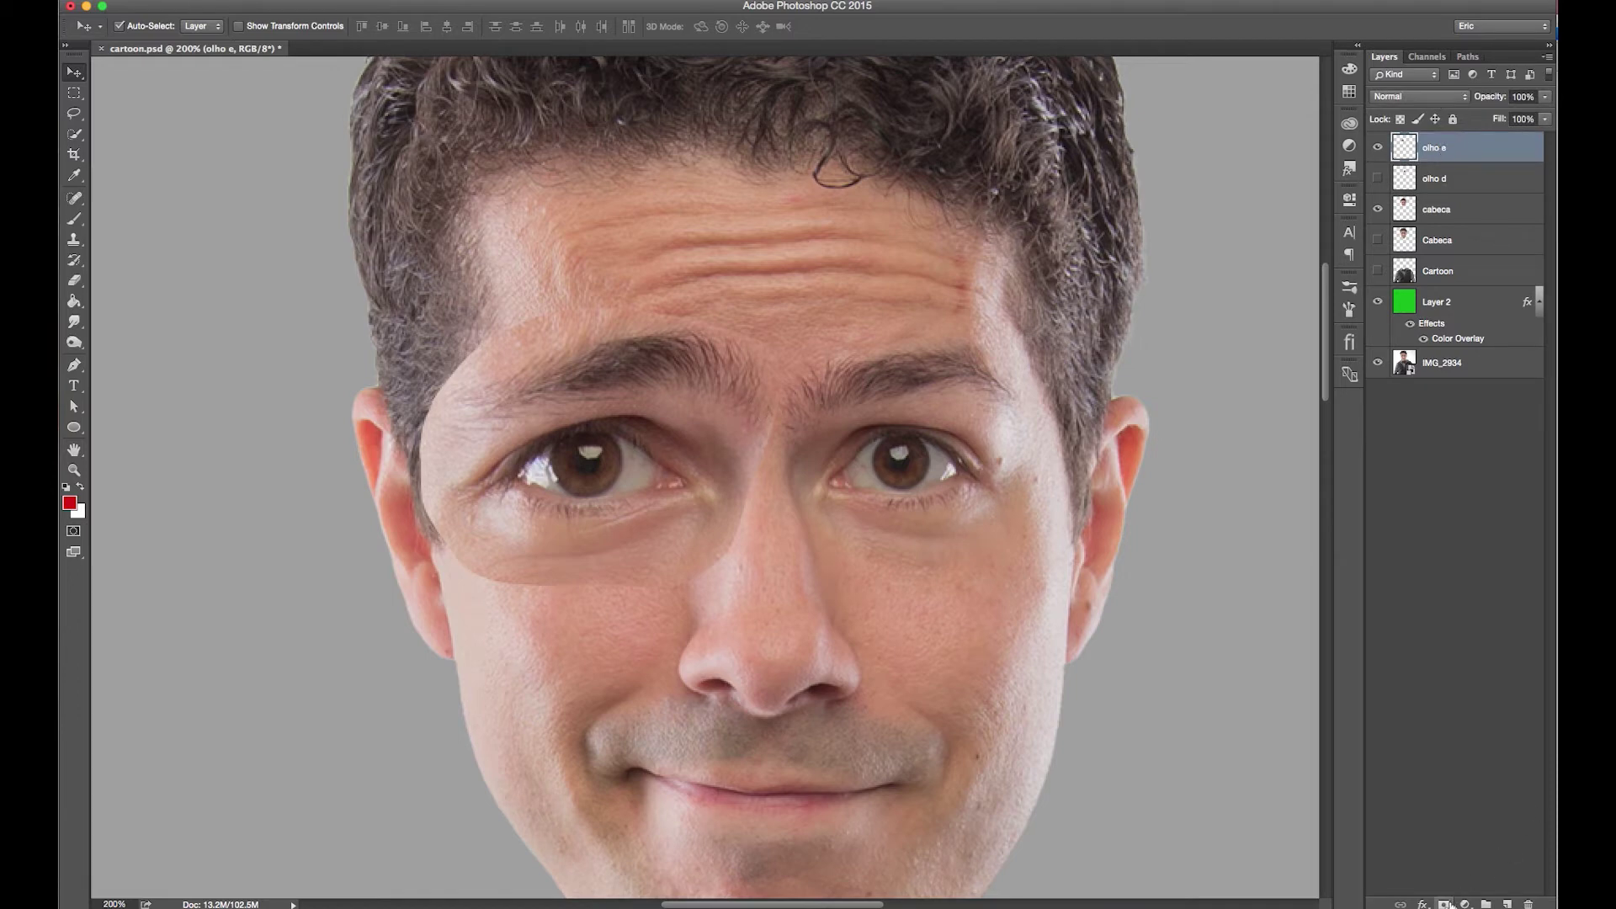
Step: Give olho e a layer mask at 20% opacity, hide it, and add a new empty layer on top
left_click(1445, 905)
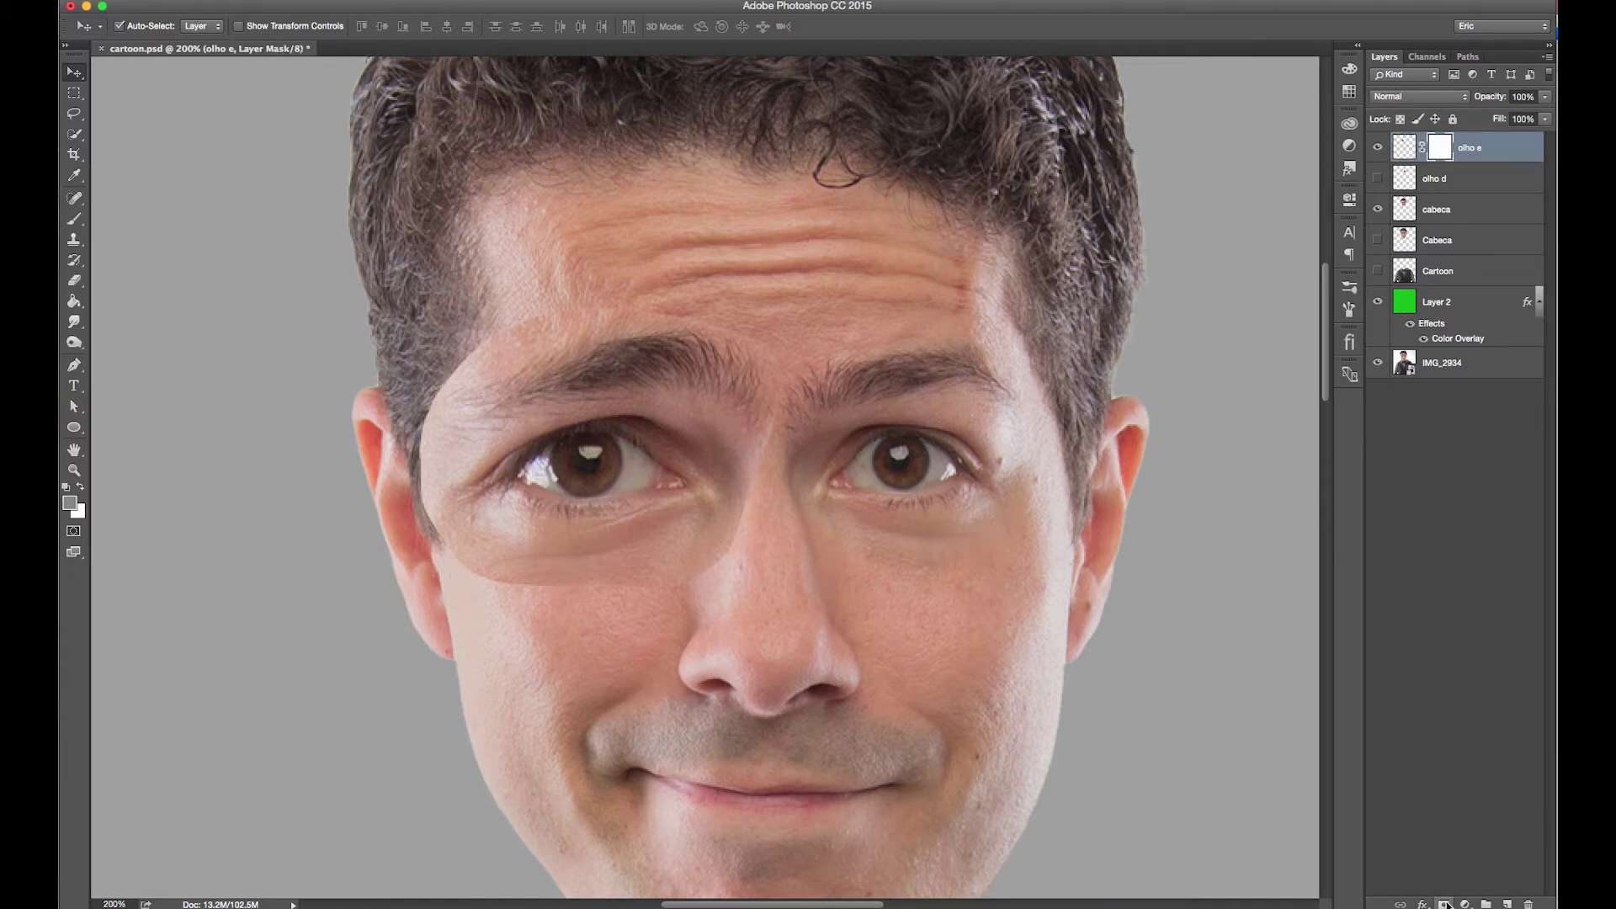
left_click(1544, 97)
mouse_move(1531, 113)
left_mouse_down()
mouse_move(1472, 121)
mouse_move(1519, 116)
left_mouse_up()
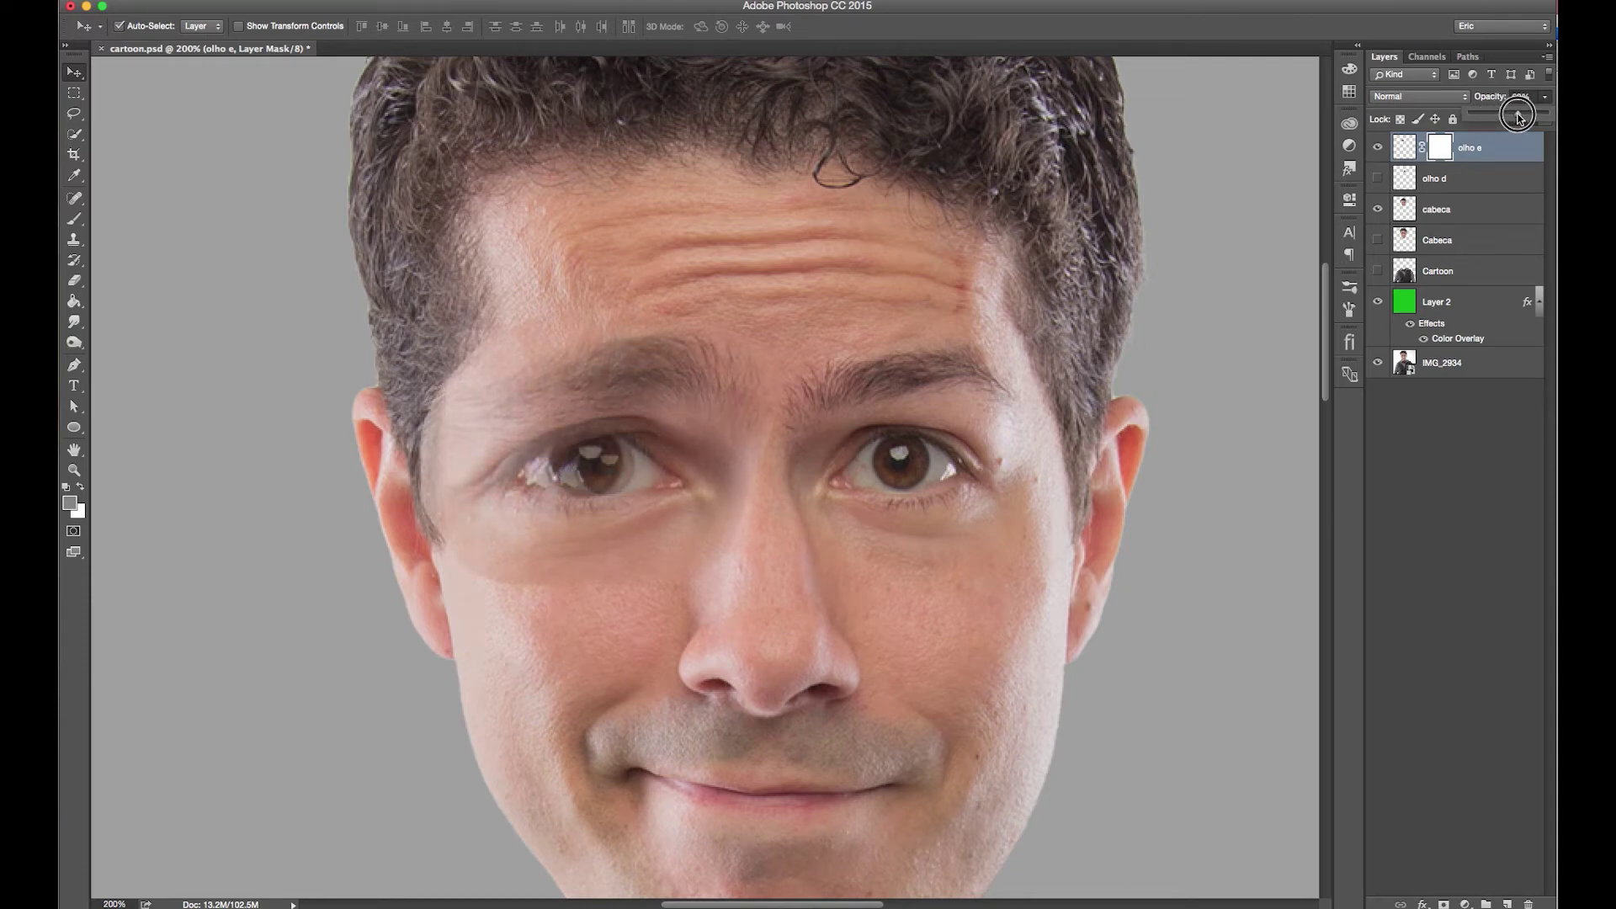
mouse_move(1520, 116)
left_mouse_down()
mouse_move(1486, 126)
mouse_move(1525, 118)
left_mouse_up()
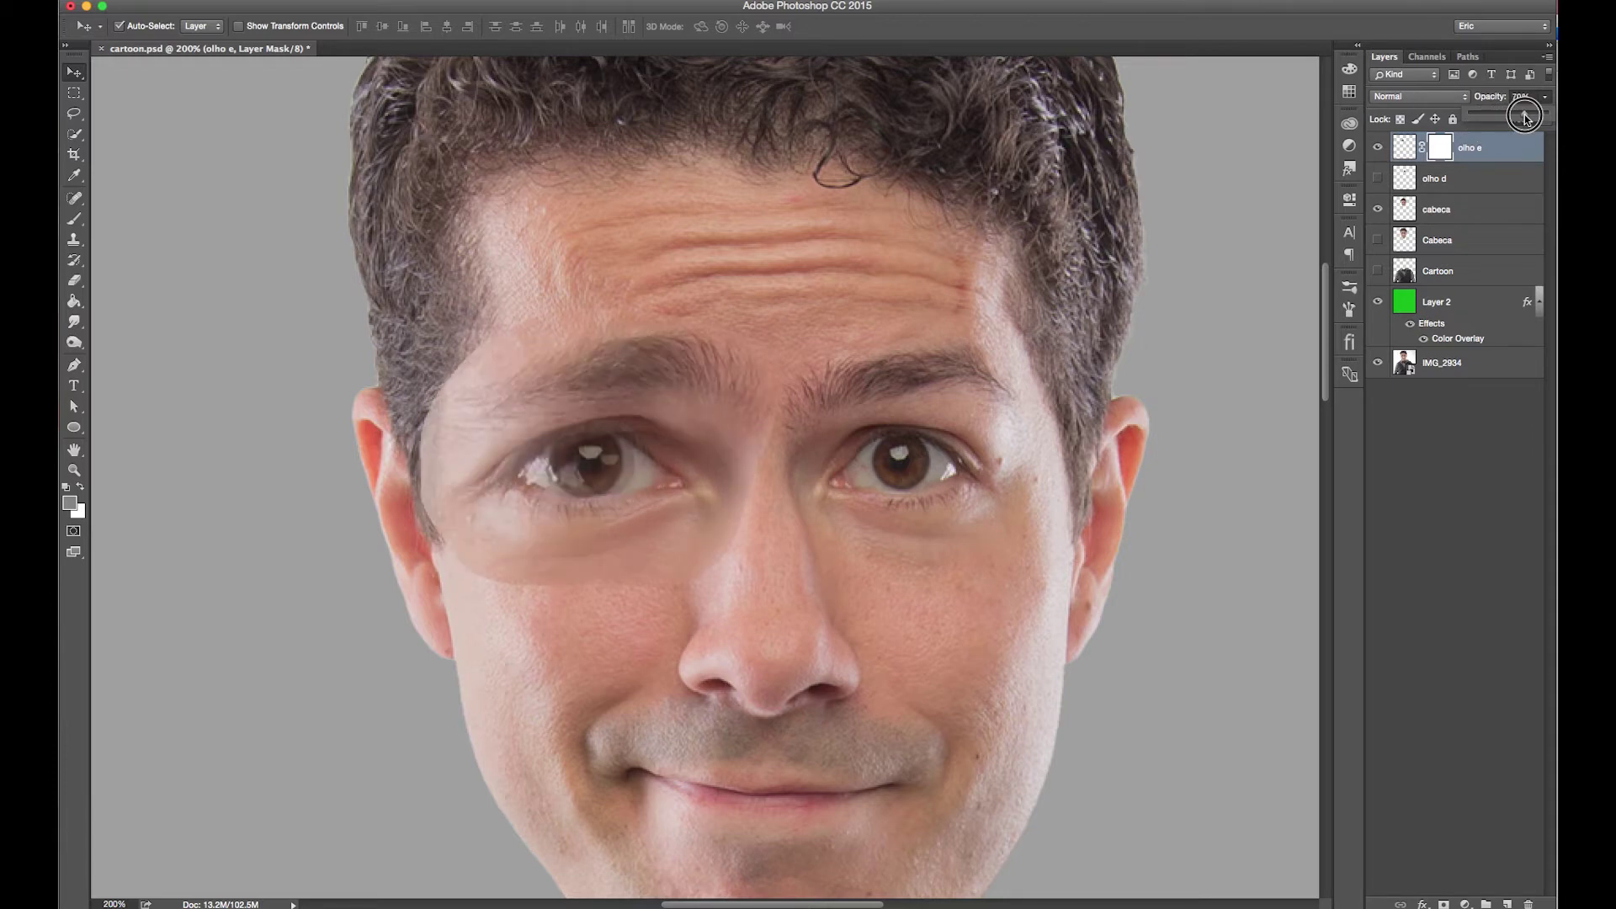
left_click(1378, 148)
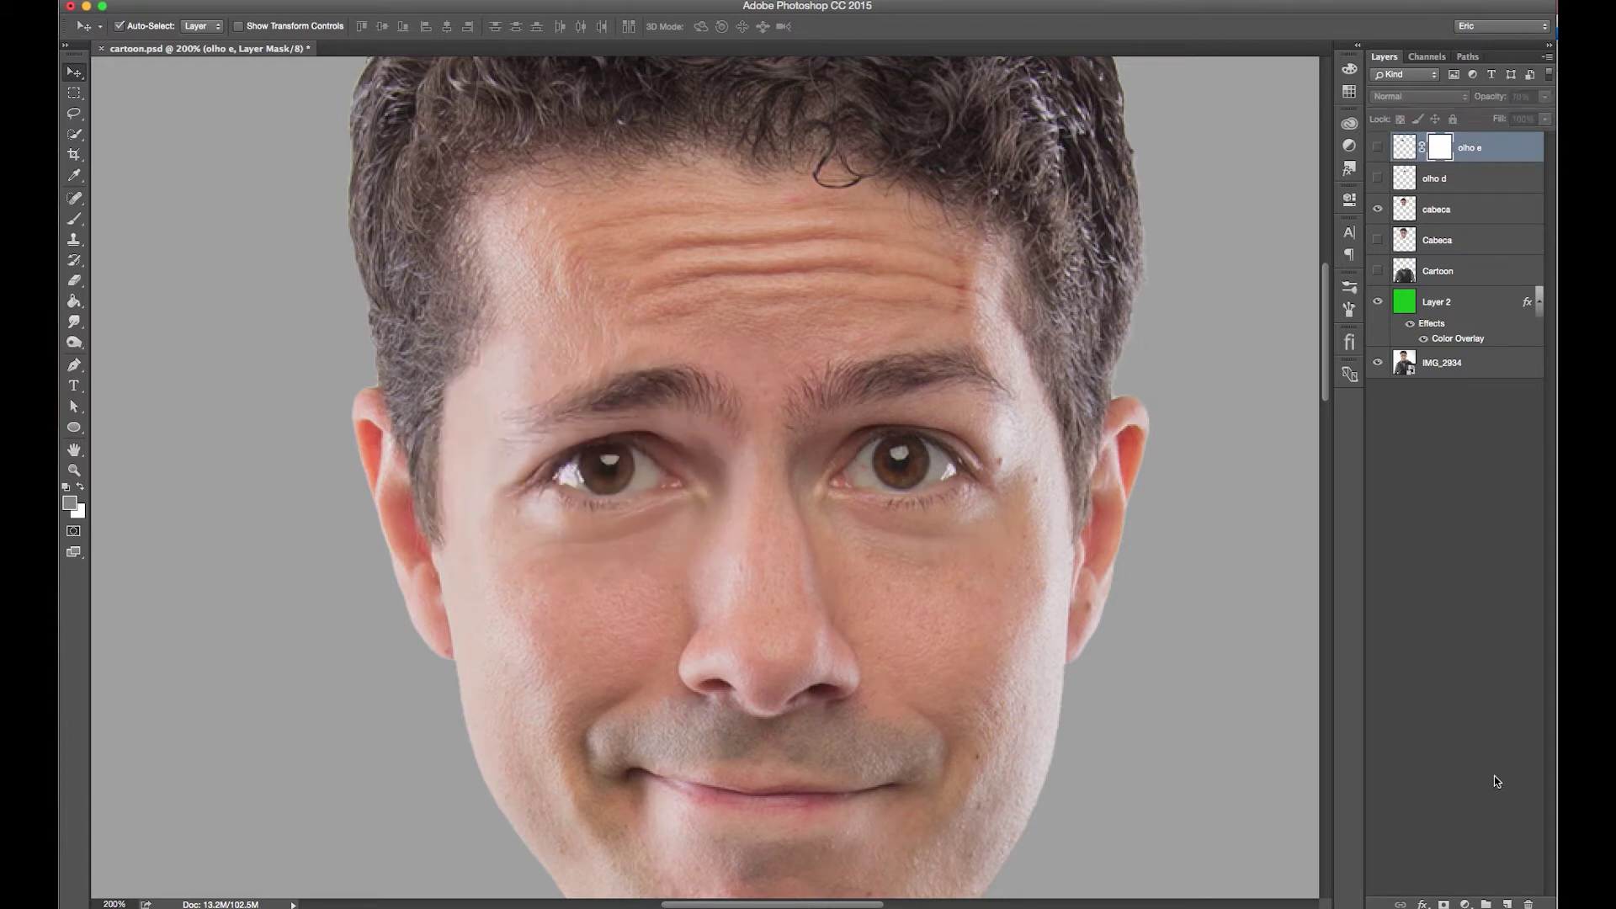
left_click(1506, 904)
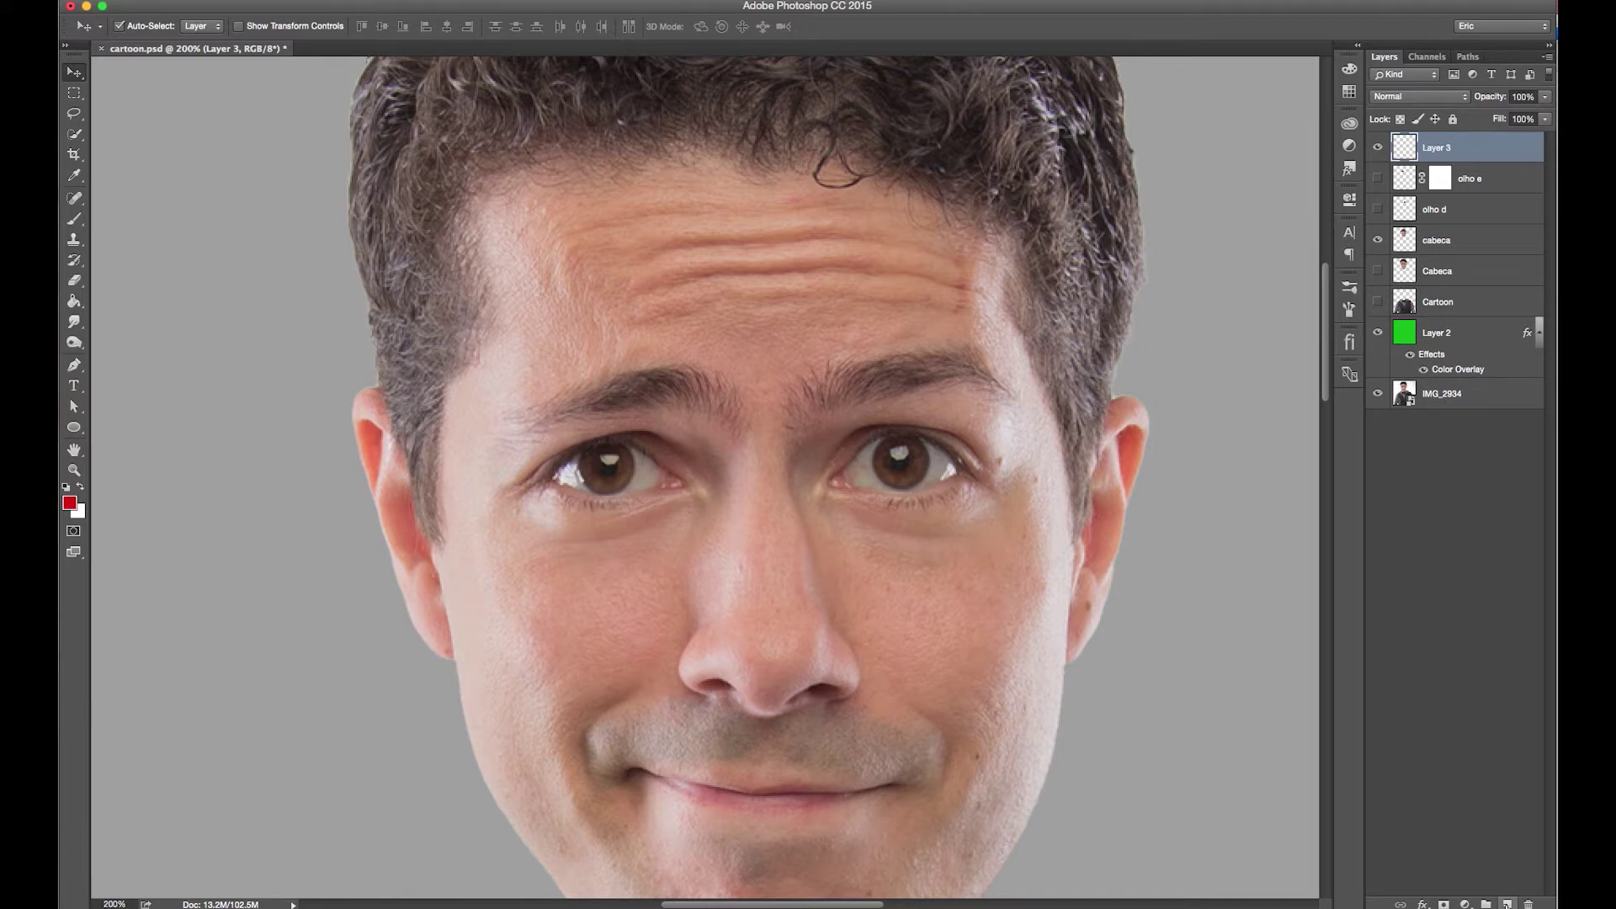
left_click(75, 219)
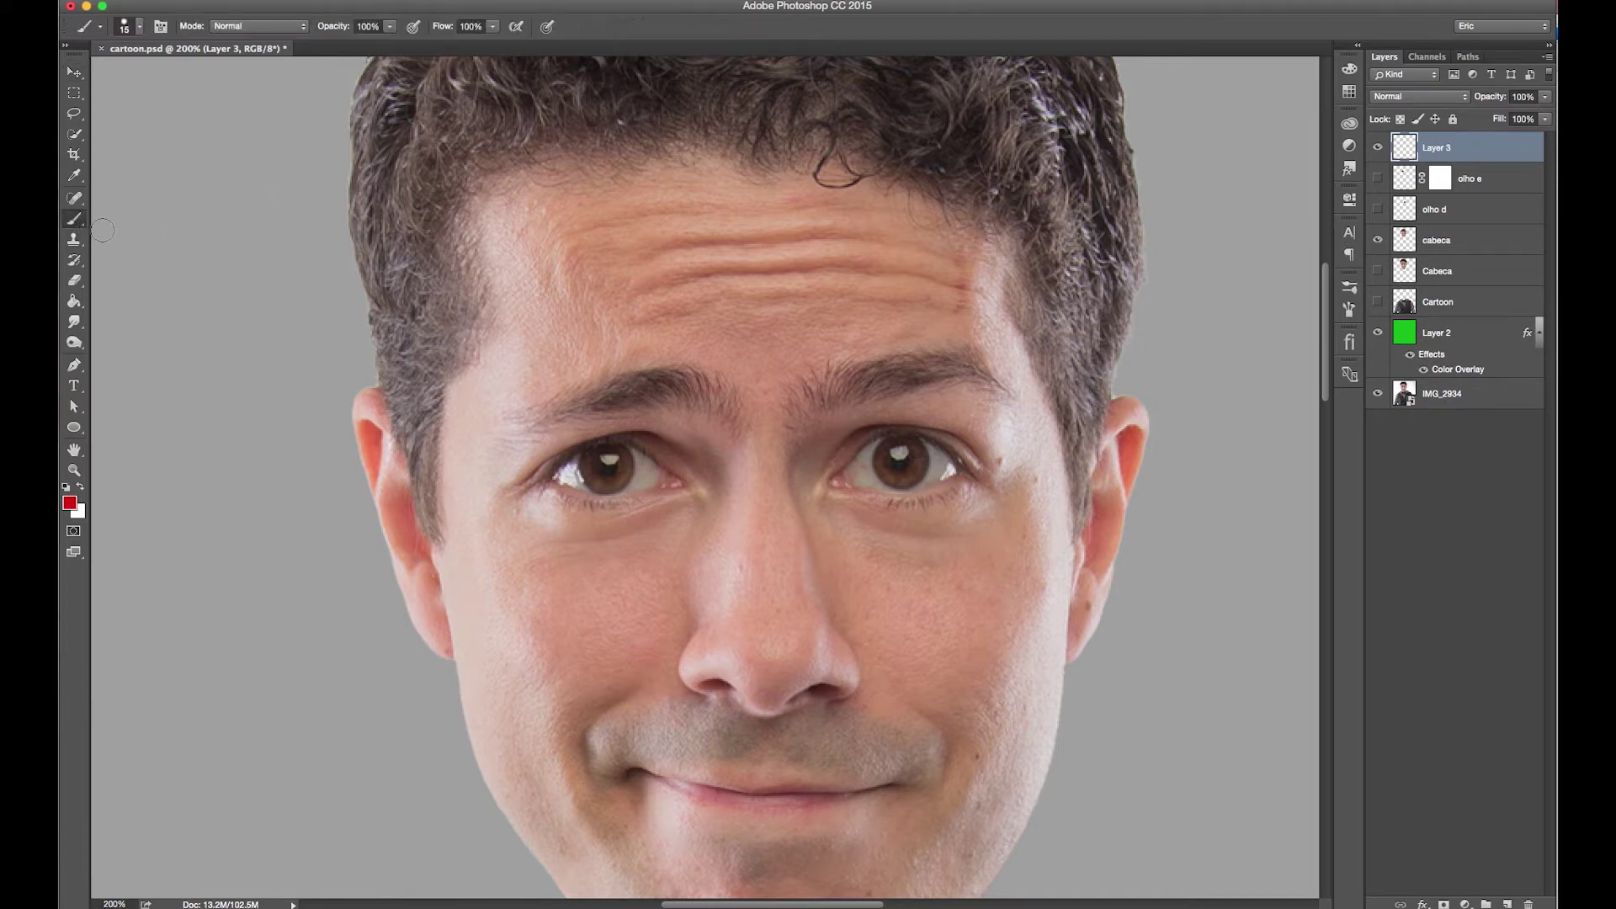
Step: Paint a red horizontal guide line across both eyes with a size-9 brush
key("bracketleft")
key("bracketleft")
left_click_drag(431, 501, 699, 483)
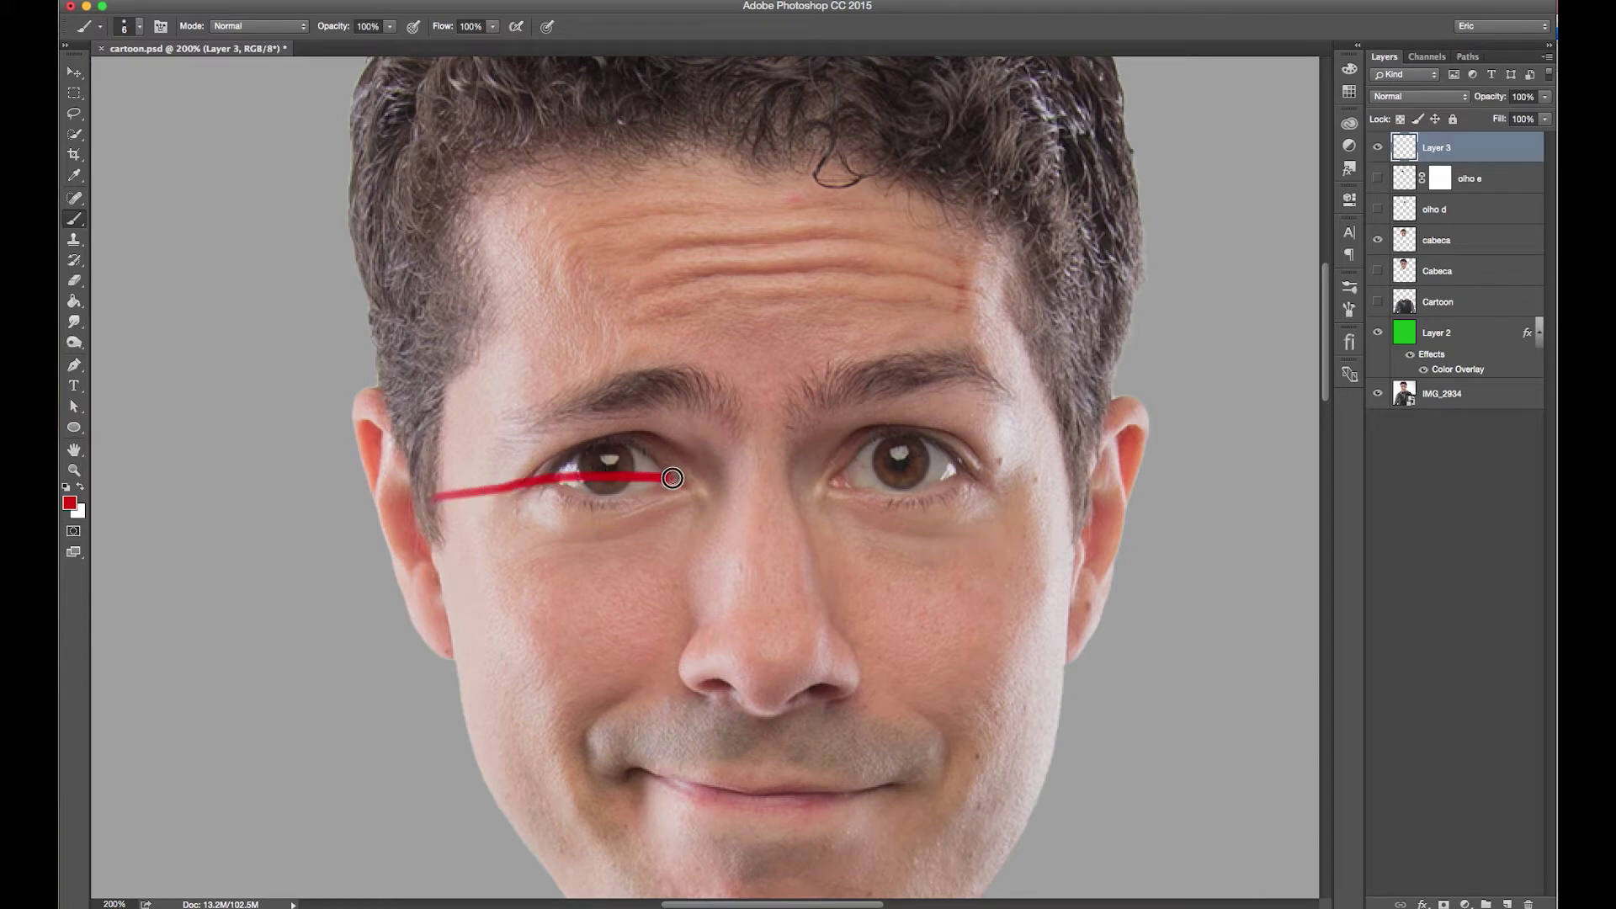
mouse_move(699, 482)
left_mouse_down()
mouse_move(1268, 476)
mouse_move(291, 491)
left_mouse_up()
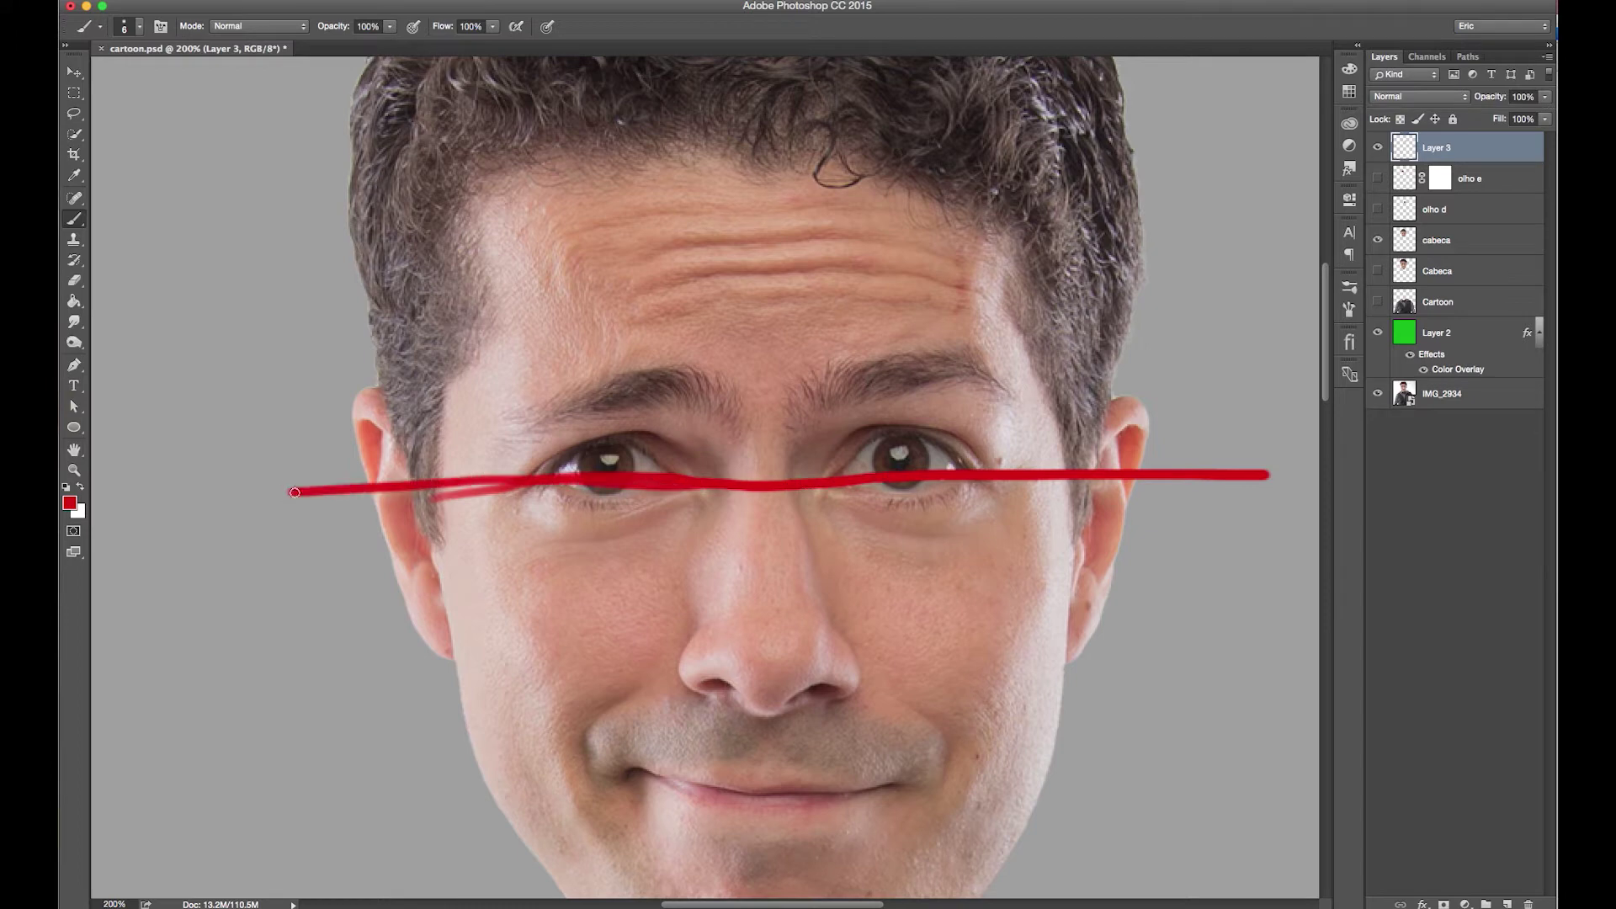
Step: Show olho e, lower its fill, and line the enlarged eye up with the guide
left_click(1378, 177)
left_click(1481, 178)
left_click_drag(1545, 119, 1556, 120)
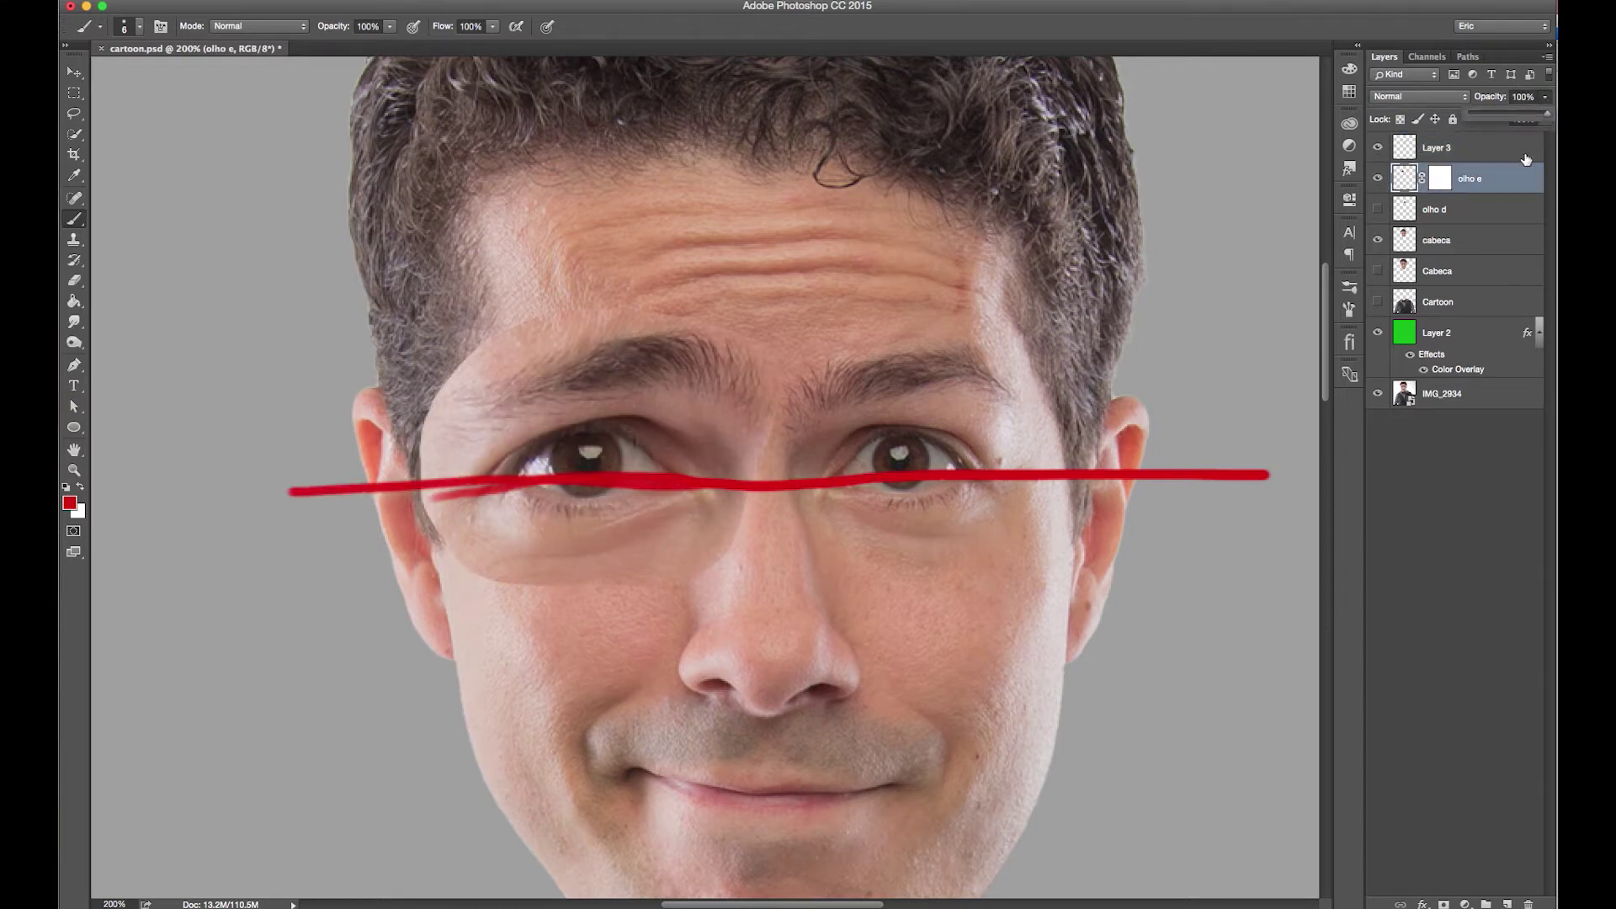
left_click(1415, 154)
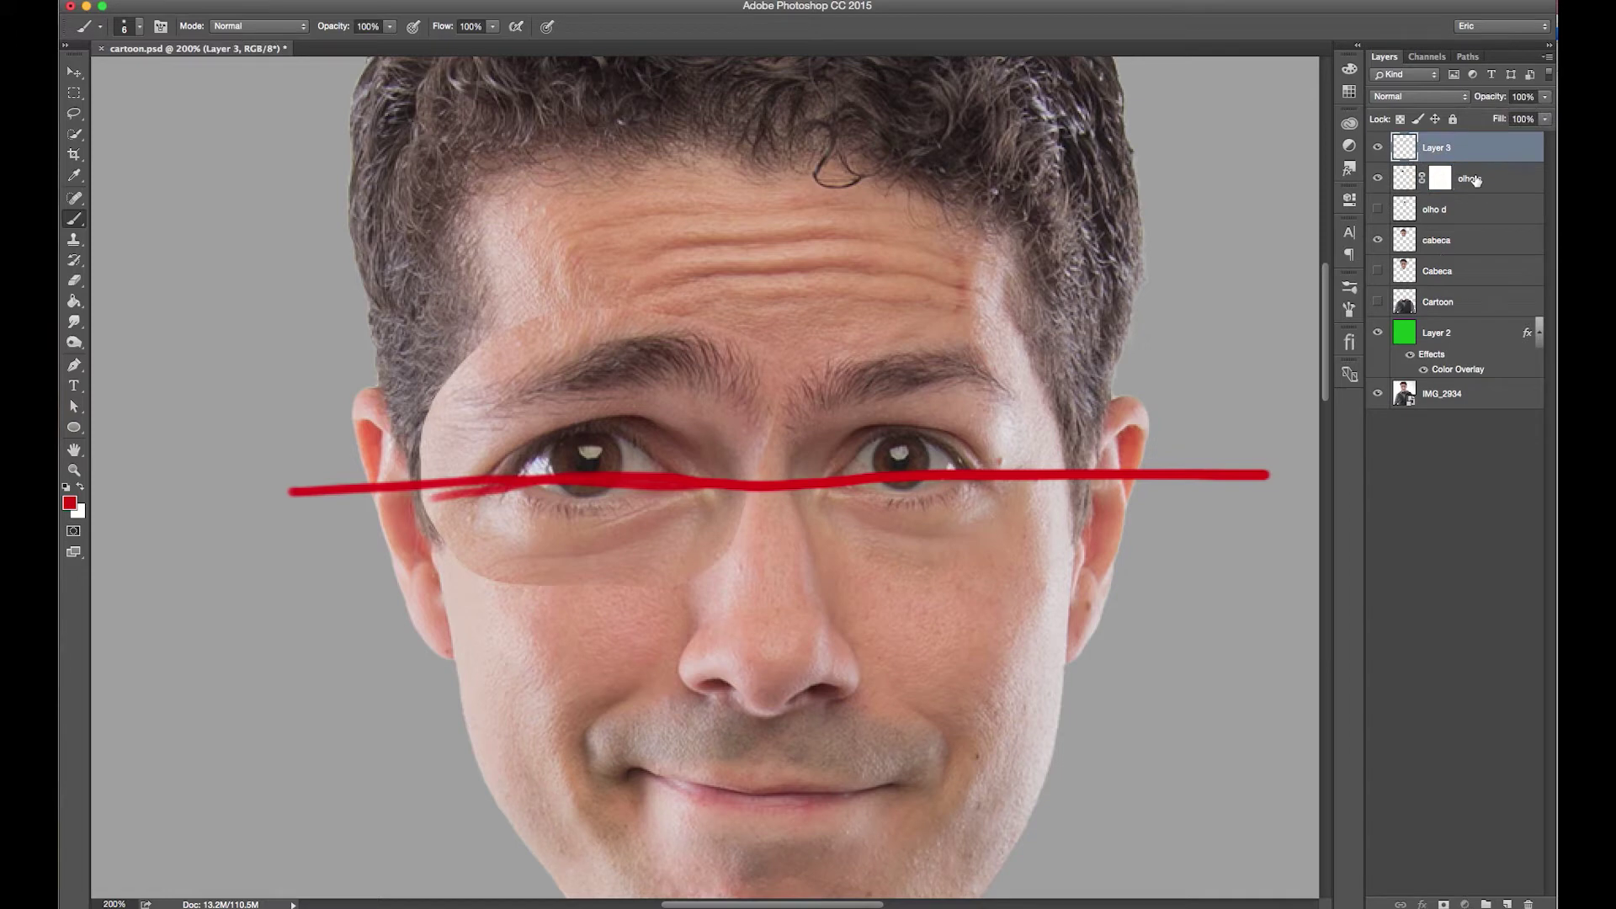
key("v")
left_click_drag(637, 396, 647, 404)
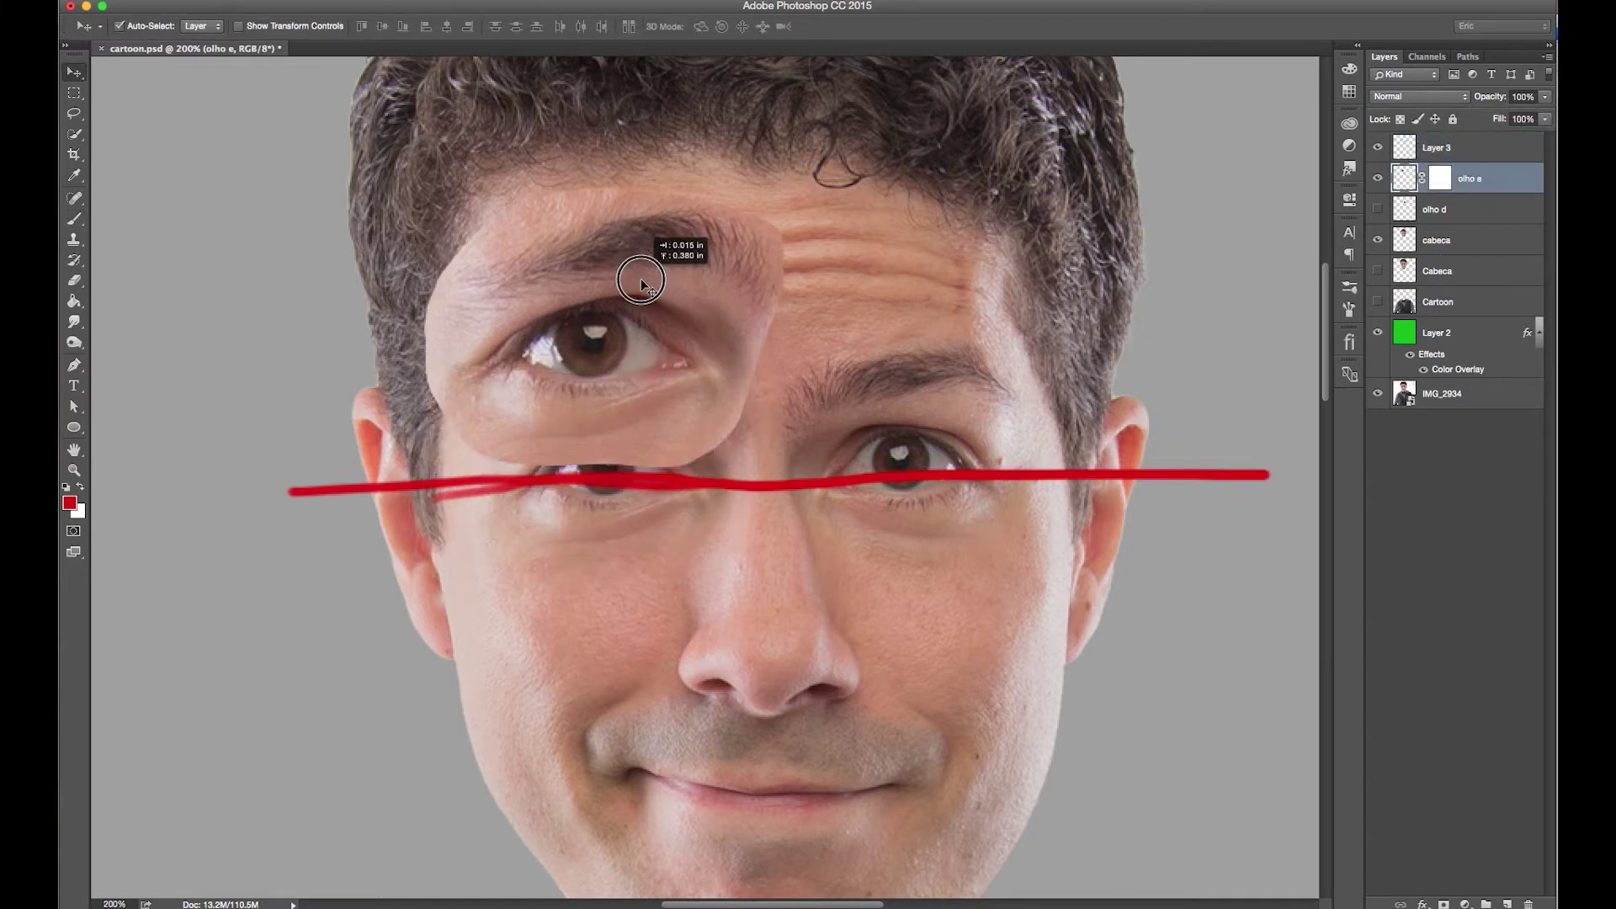
Step: Target olho e's layer mask for painting and hide the red guide line
left_click(1440, 180)
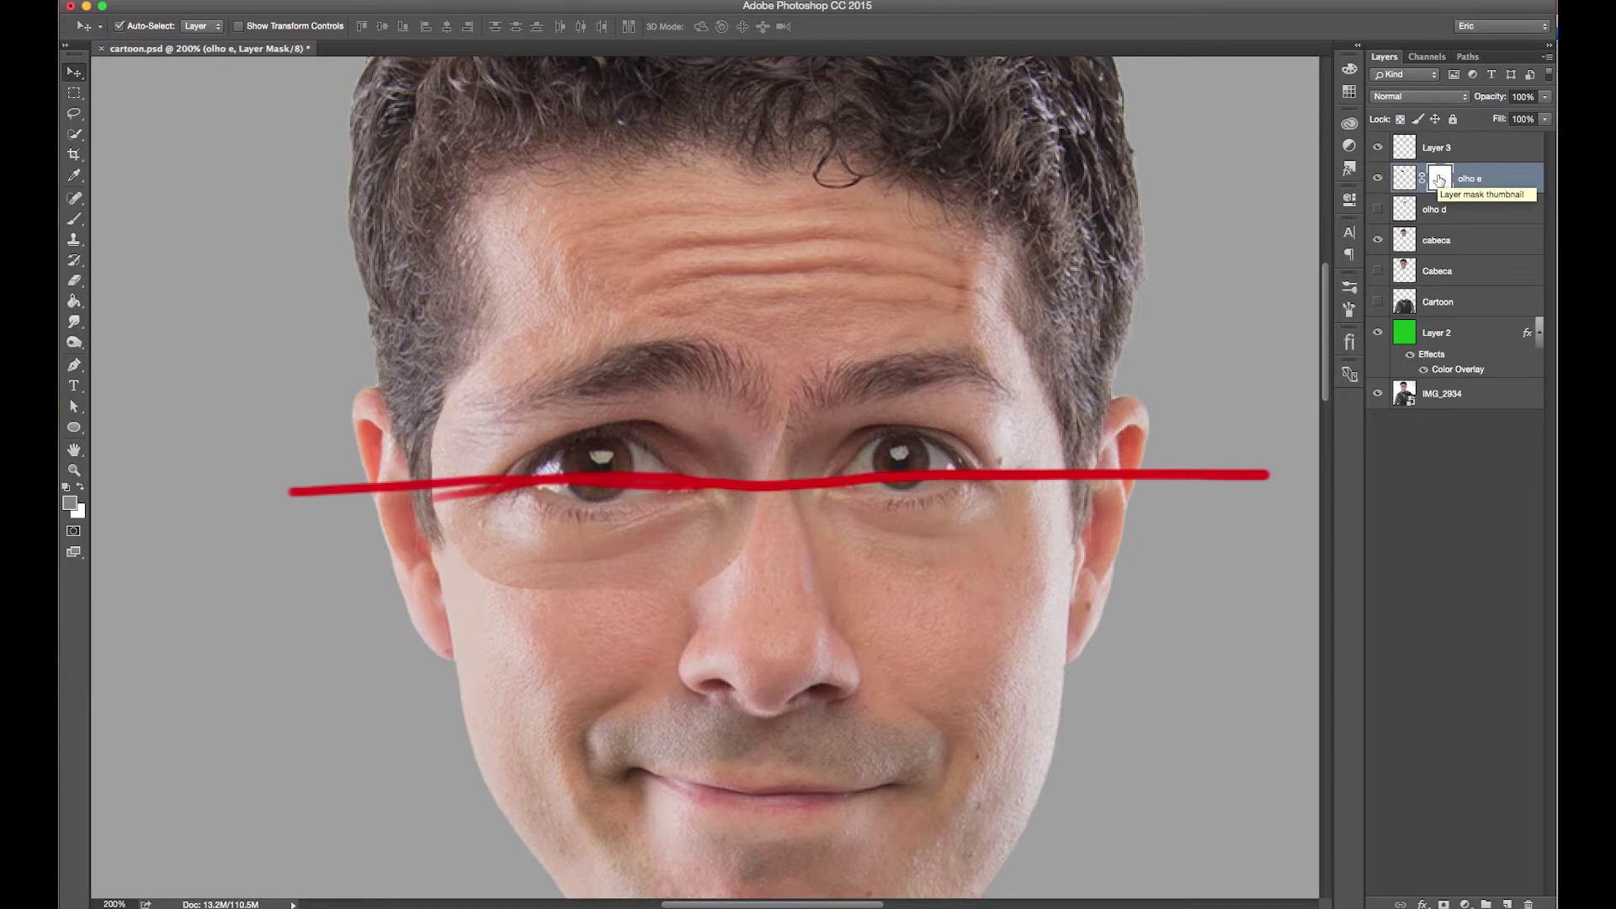
left_click(75, 223)
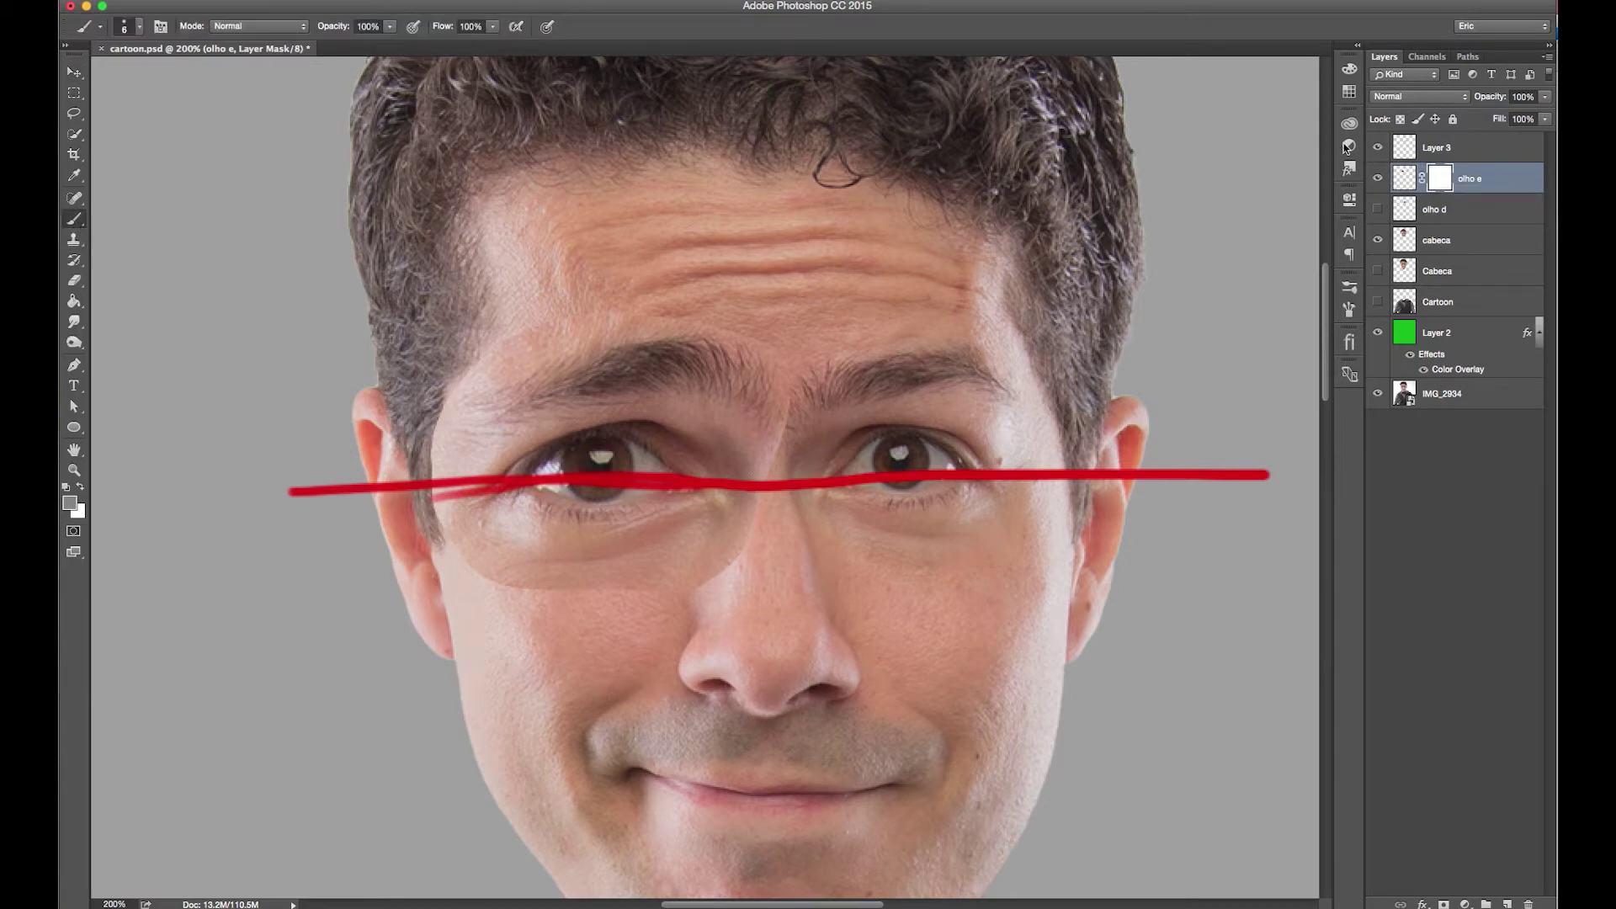
left_click(1378, 147)
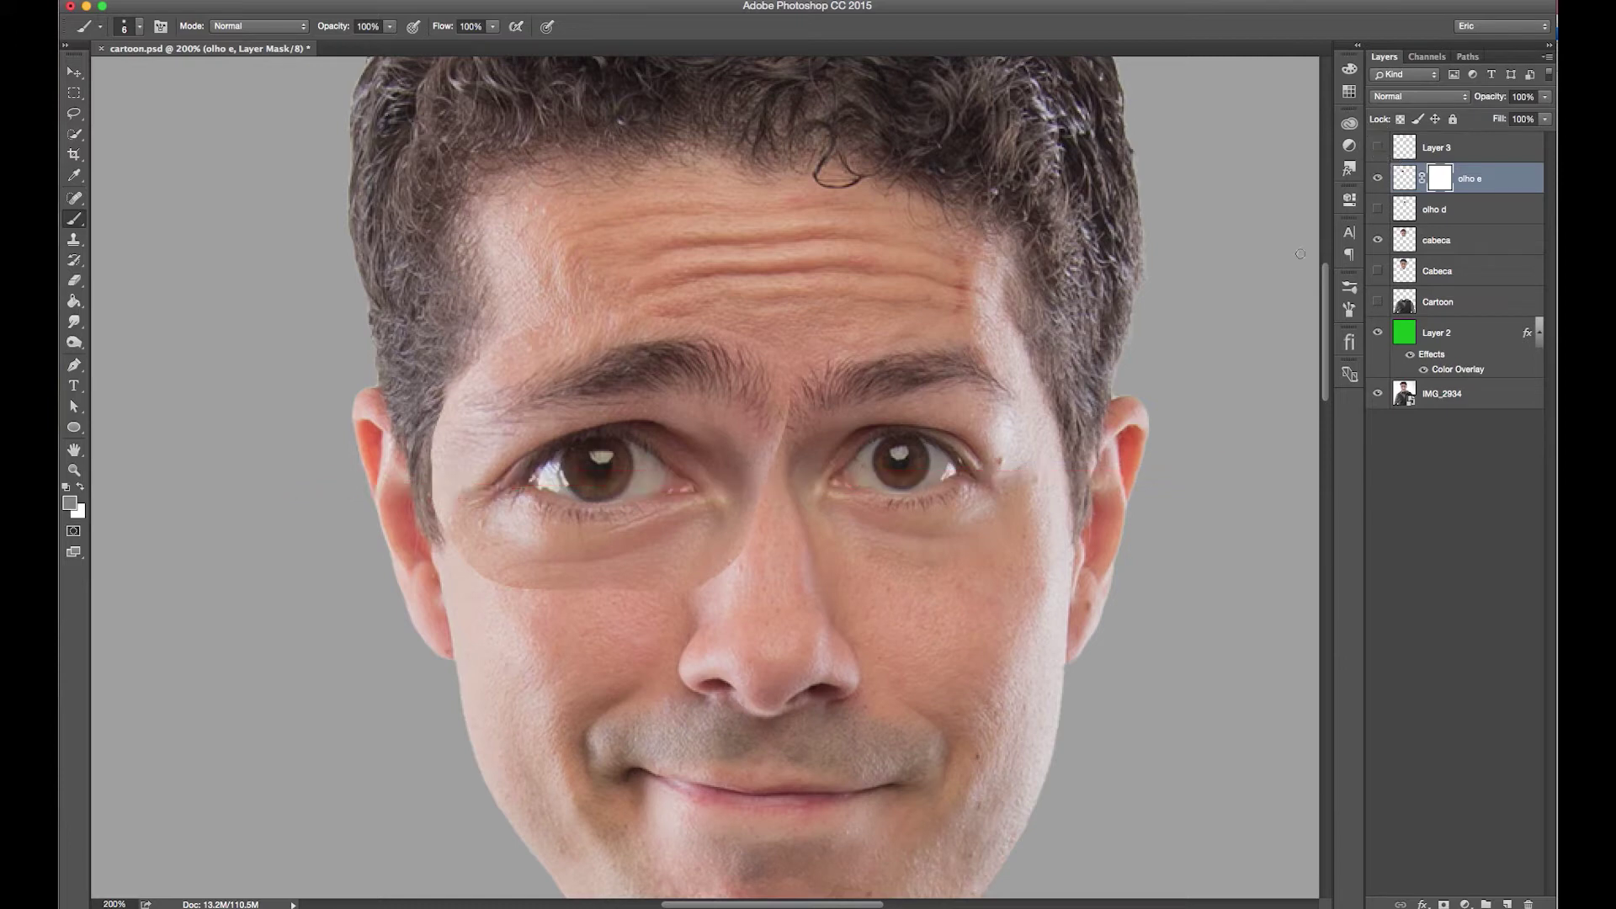
Step: Set up a soft round brush at 30 px
right_click(750, 538)
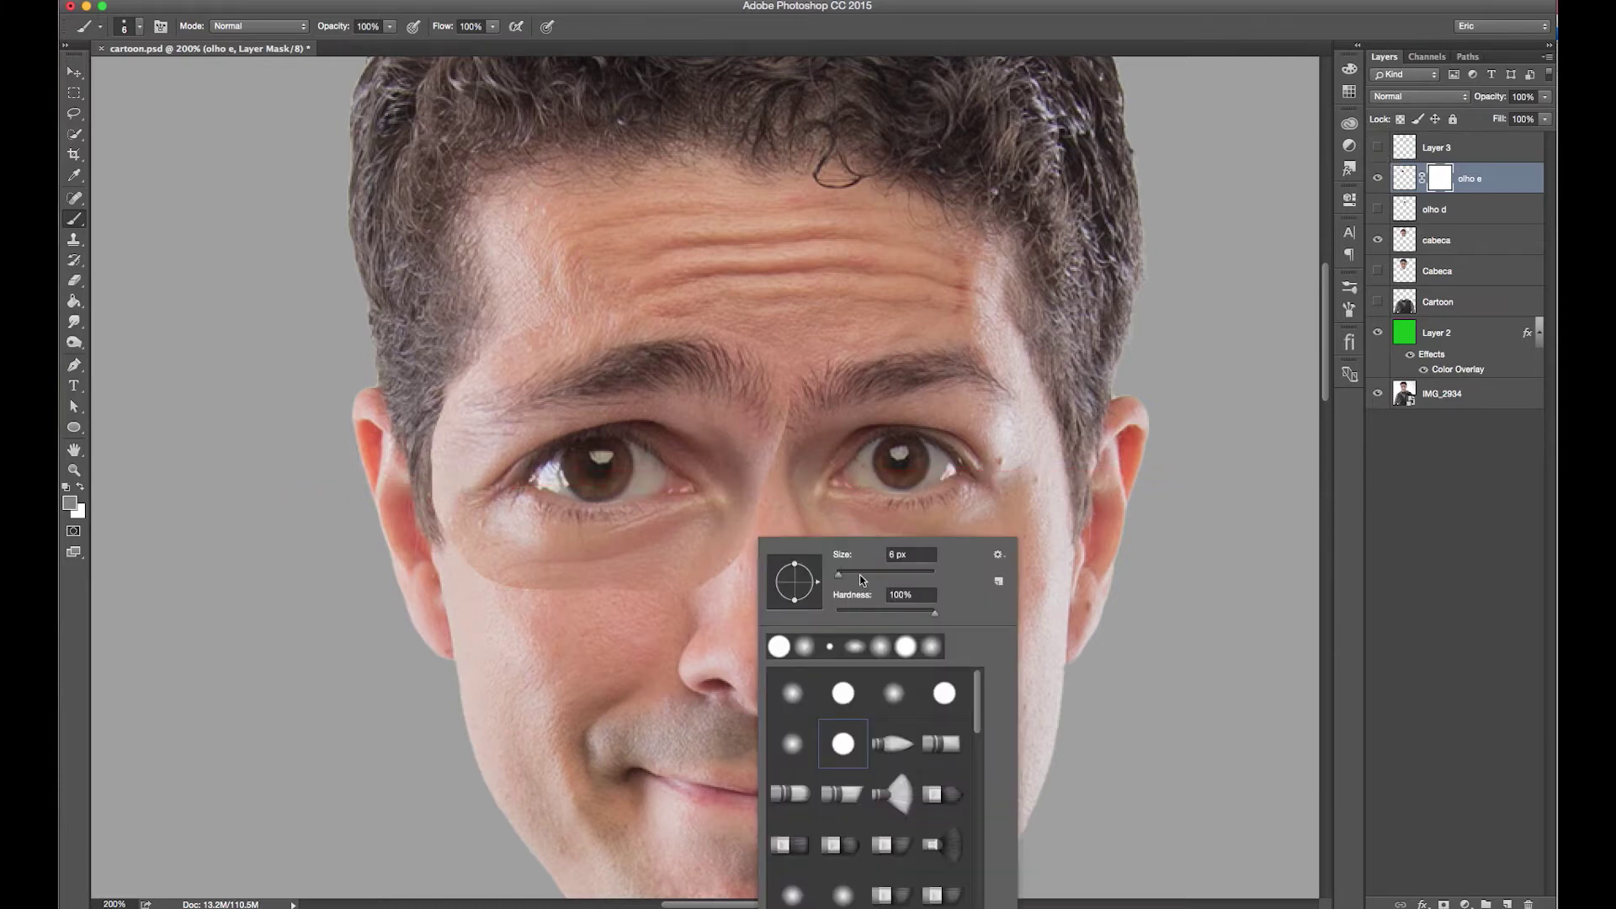
left_click_drag(852, 574, 872, 574)
left_click(792, 743)
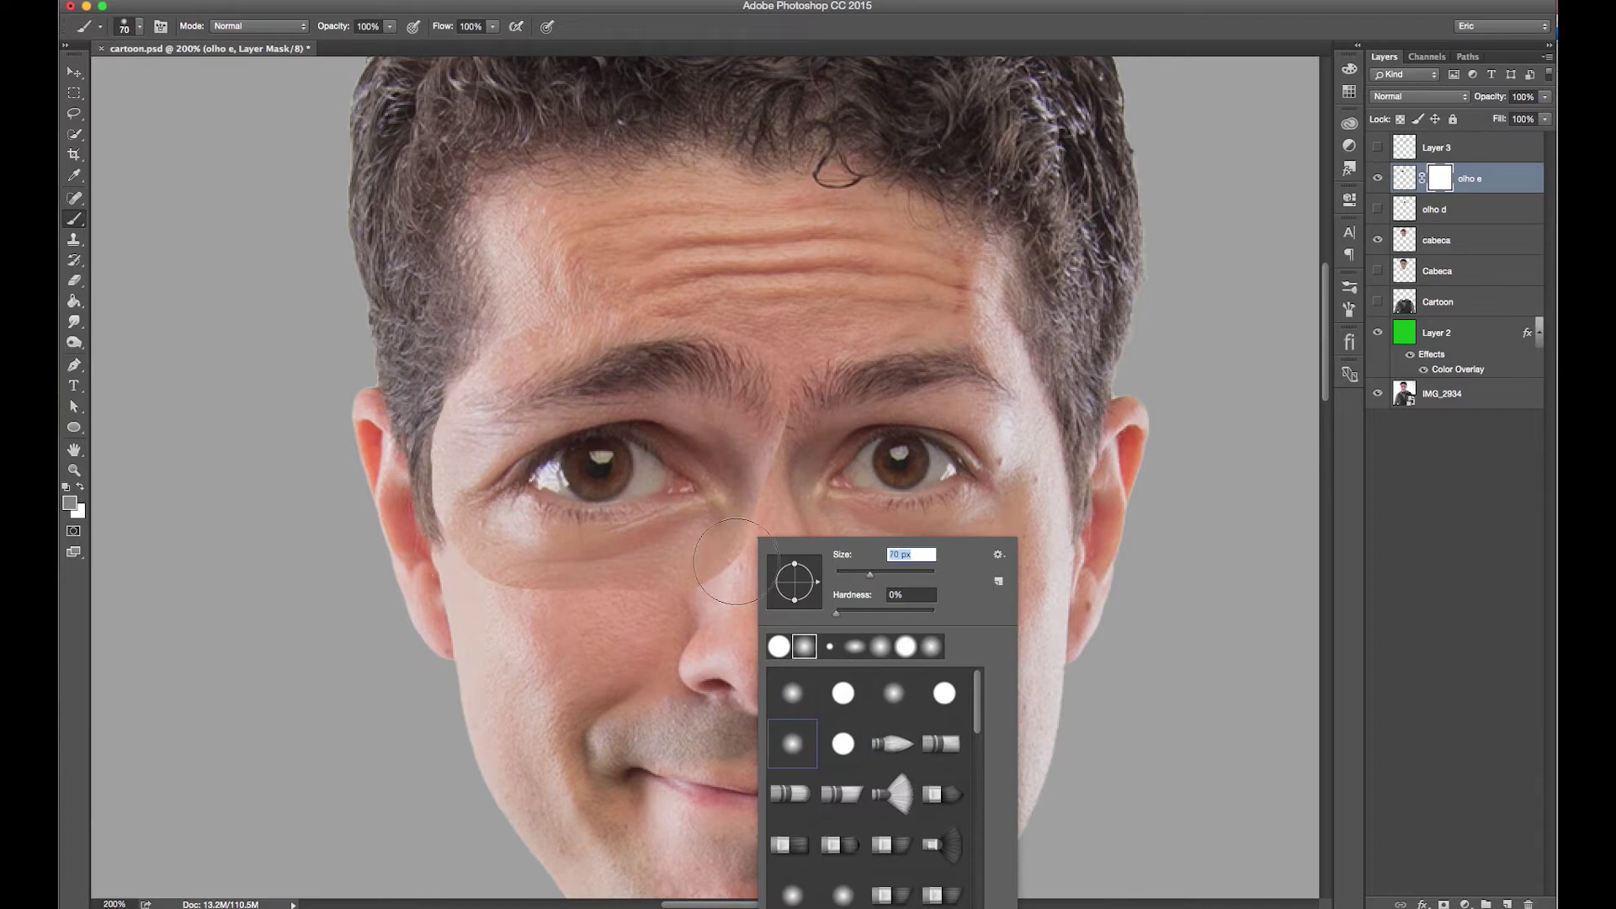
left_click_drag(870, 574, 852, 578)
left_click(1438, 179)
Step: Paint black on the olho e mask along the nose bridge and forehead seams, then view at 100%
double_click(1438, 181)
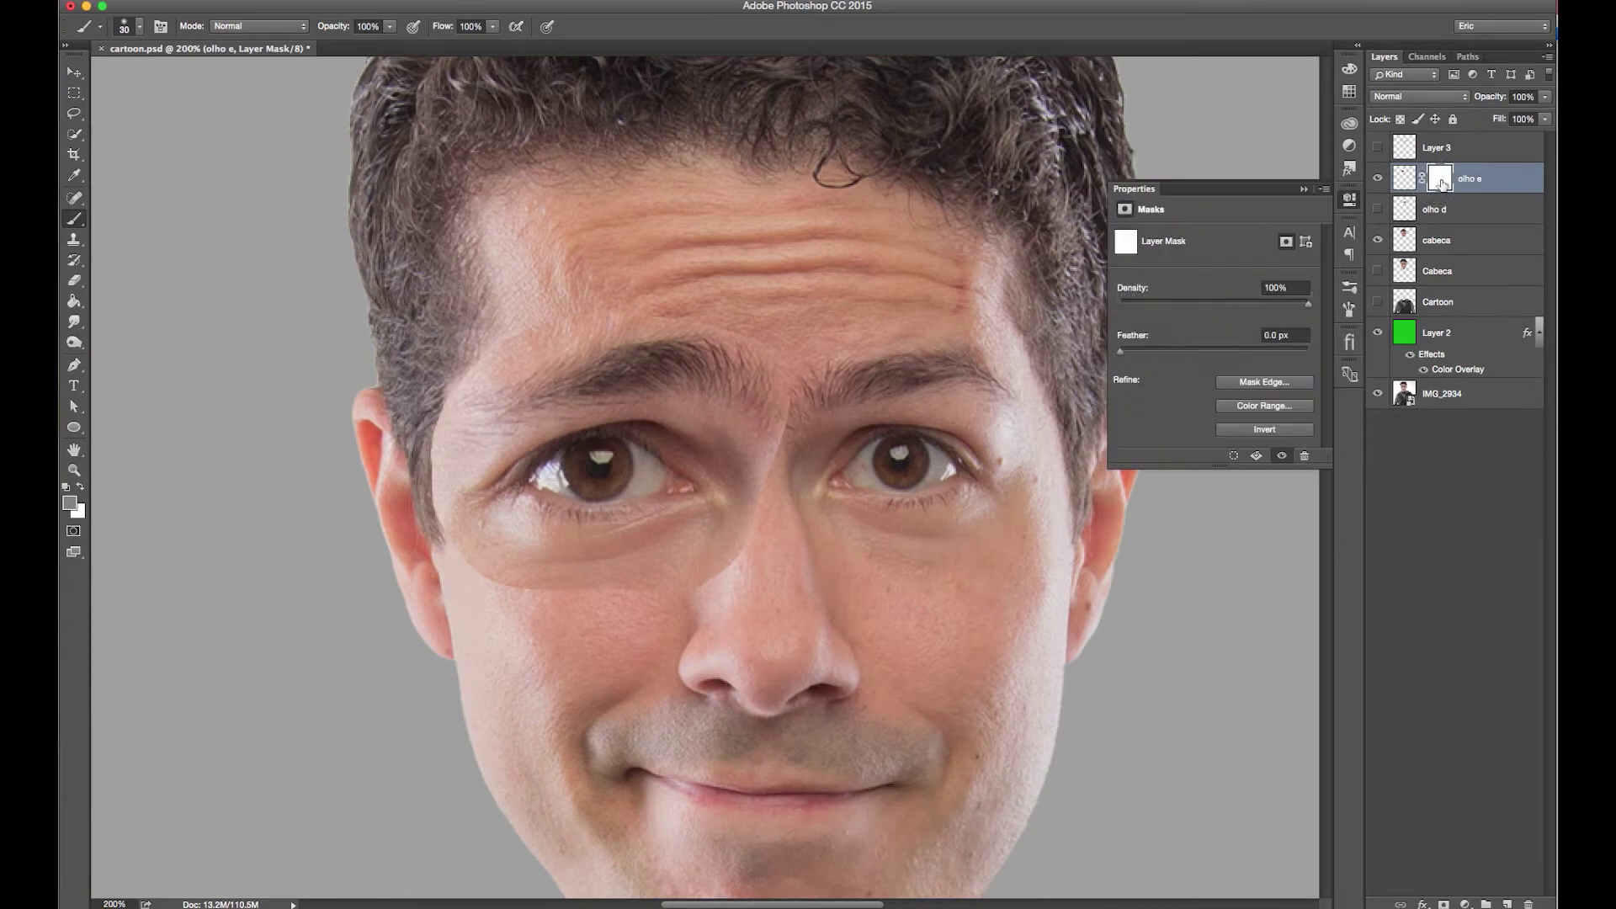
left_click(1306, 192)
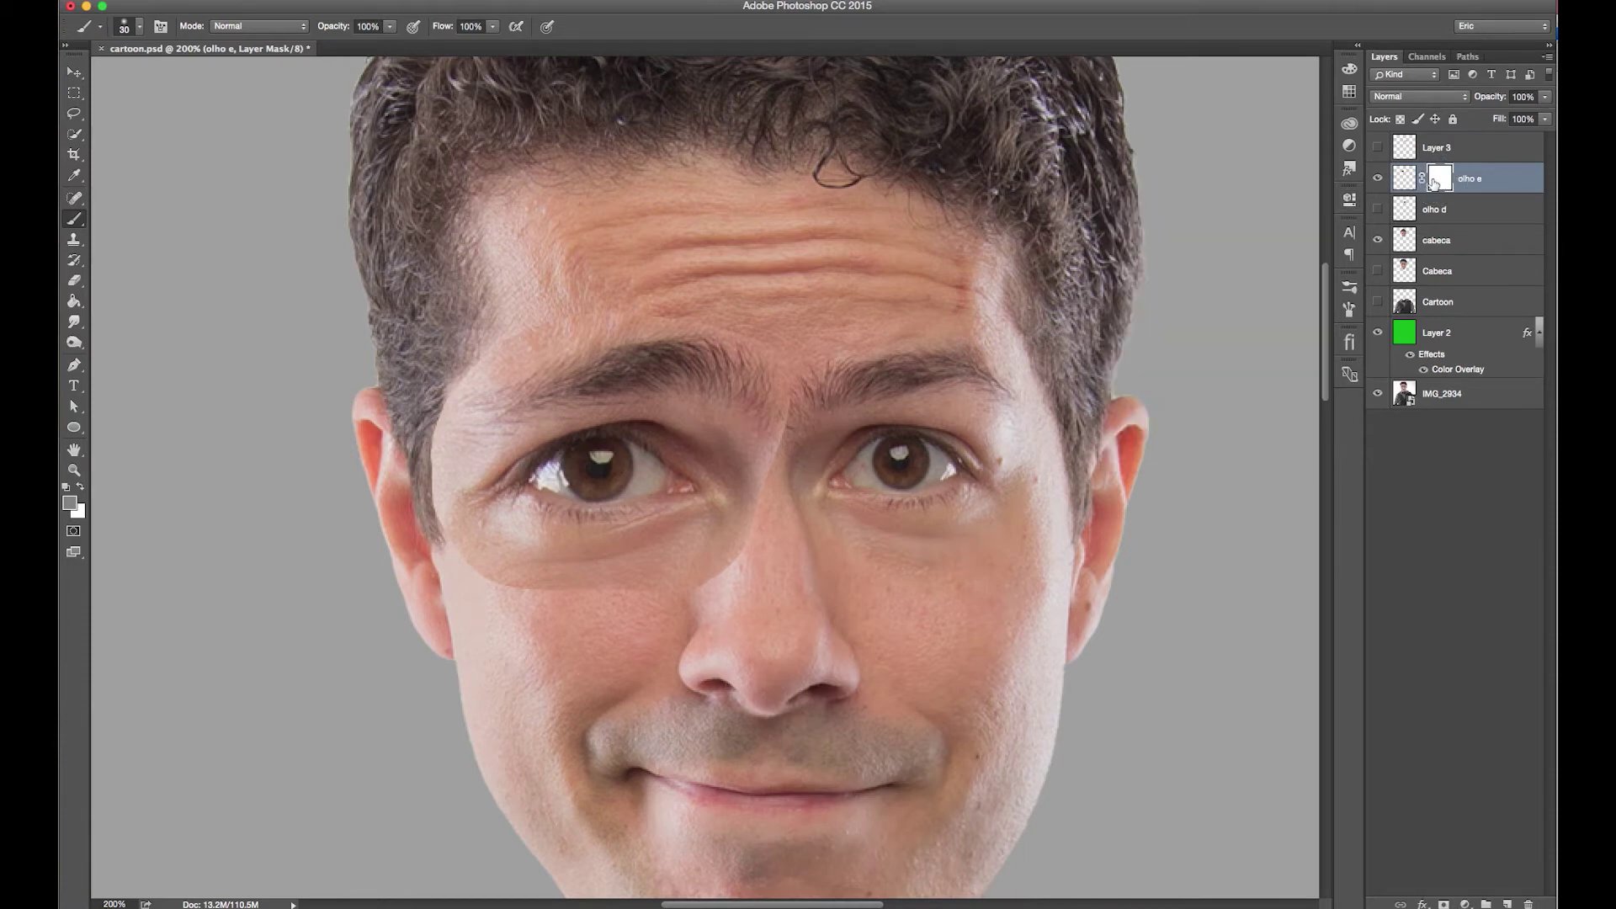
left_click(67, 487)
mouse_move(749, 545)
left_mouse_down()
mouse_move(800, 386)
mouse_move(710, 311)
mouse_move(492, 367)
mouse_move(433, 469)
mouse_move(542, 584)
mouse_move(672, 577)
mouse_move(750, 527)
mouse_move(497, 577)
mouse_move(469, 376)
left_mouse_up()
mouse_move(627, 321)
left_mouse_down()
mouse_move(585, 336)
mouse_move(758, 317)
mouse_move(788, 350)
left_mouse_up()
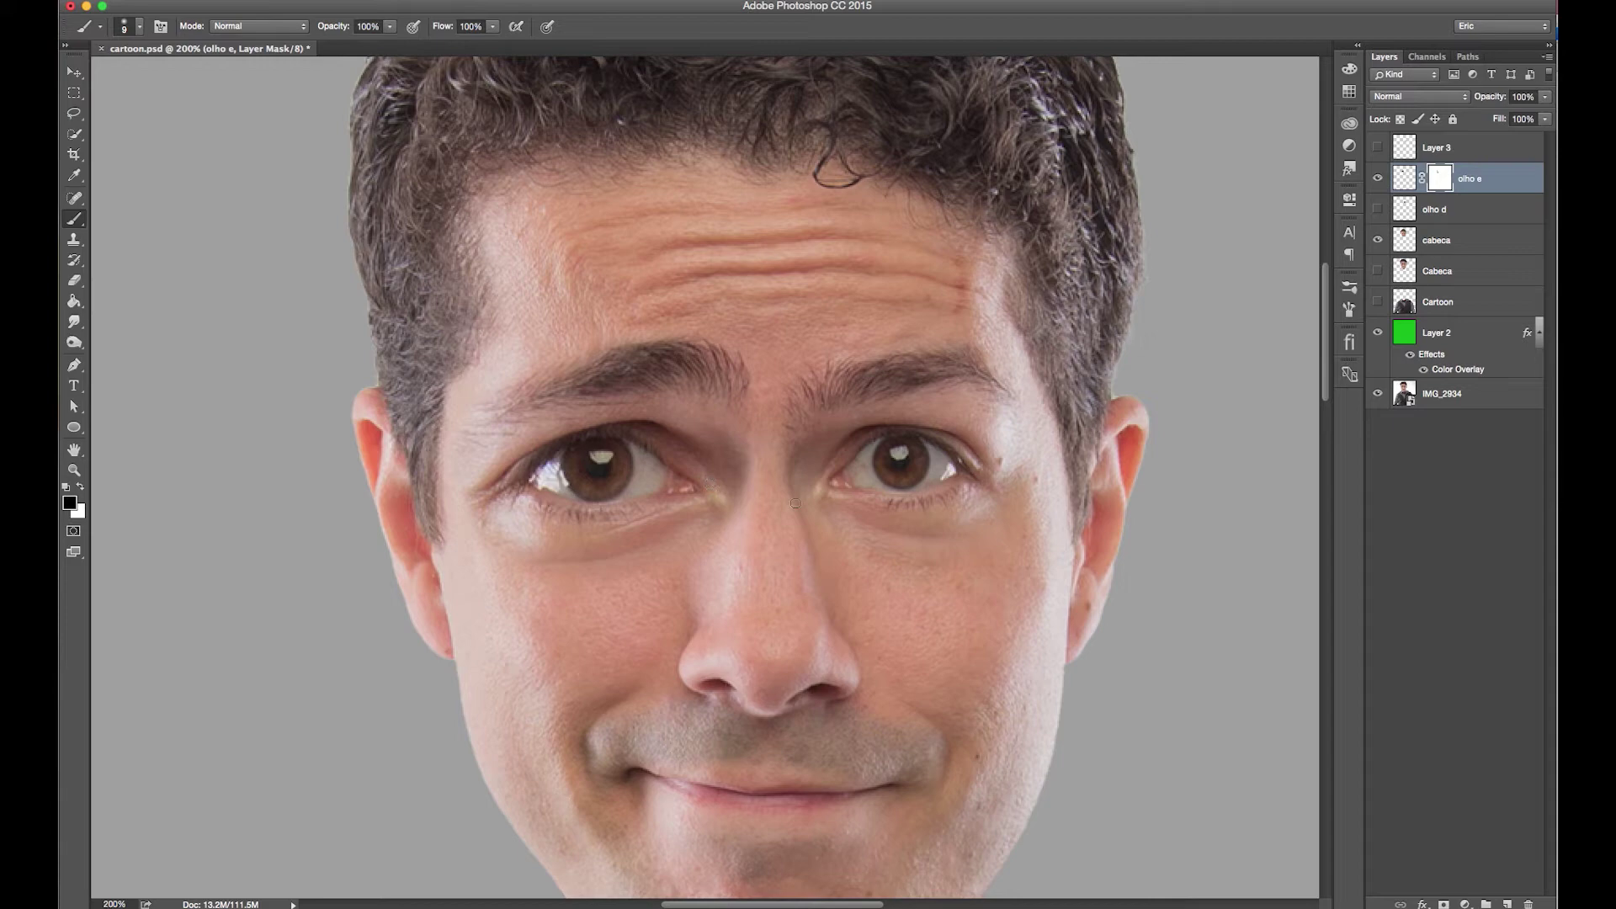
double_click(75, 473)
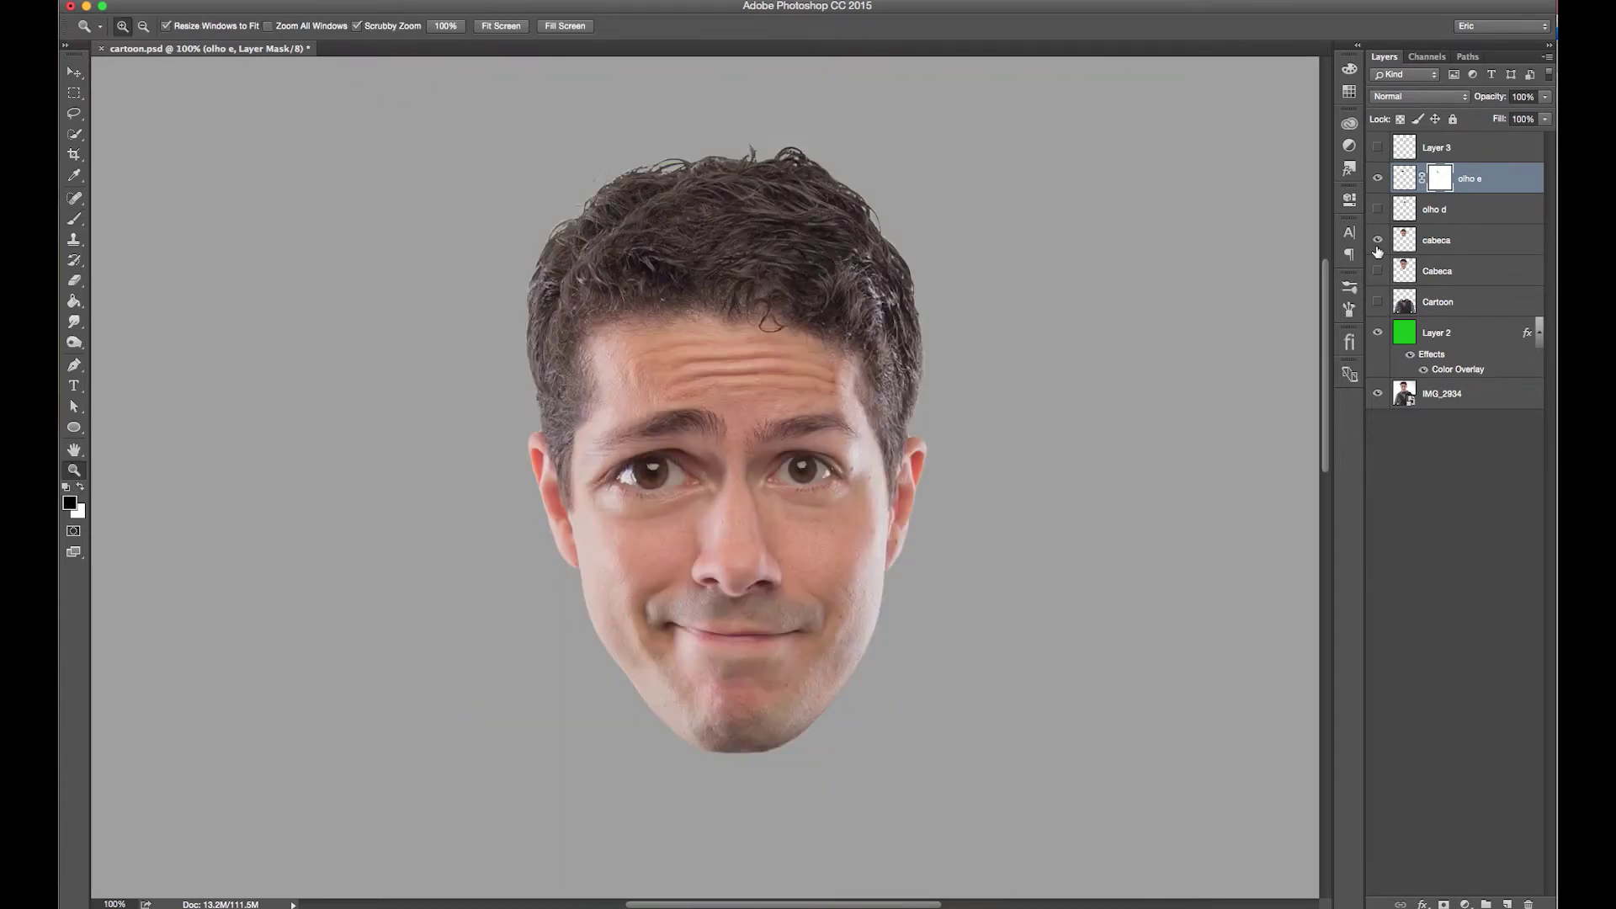
Step: Show olho d, align it level with the red guide, and add a layer mask
left_click(1379, 209)
key("v")
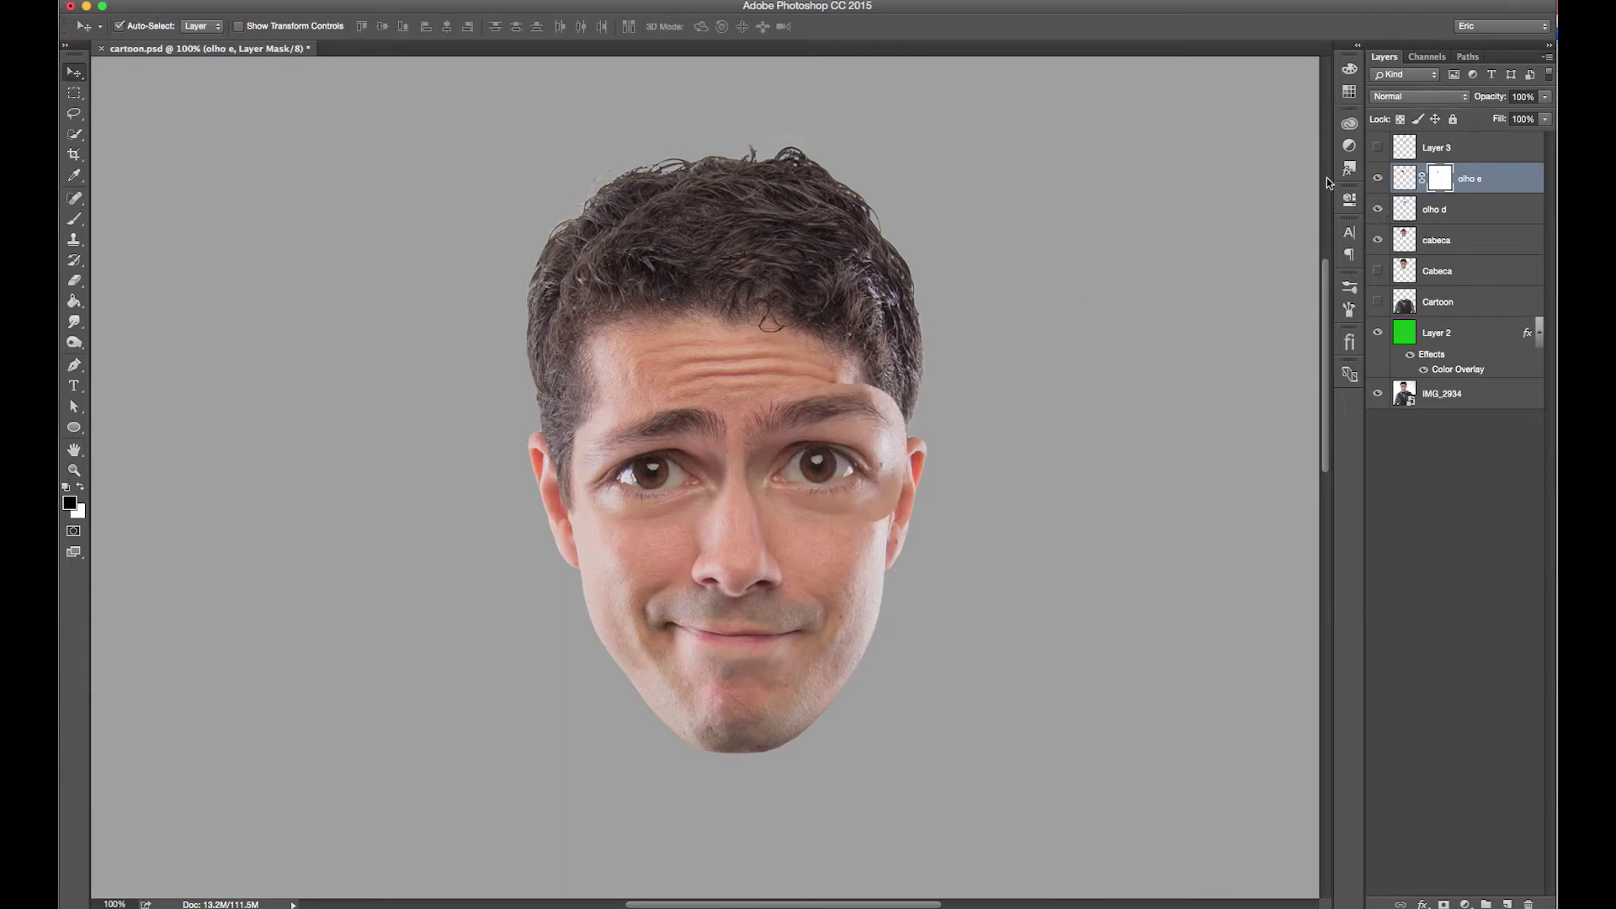
left_click_drag(876, 459, 868, 459)
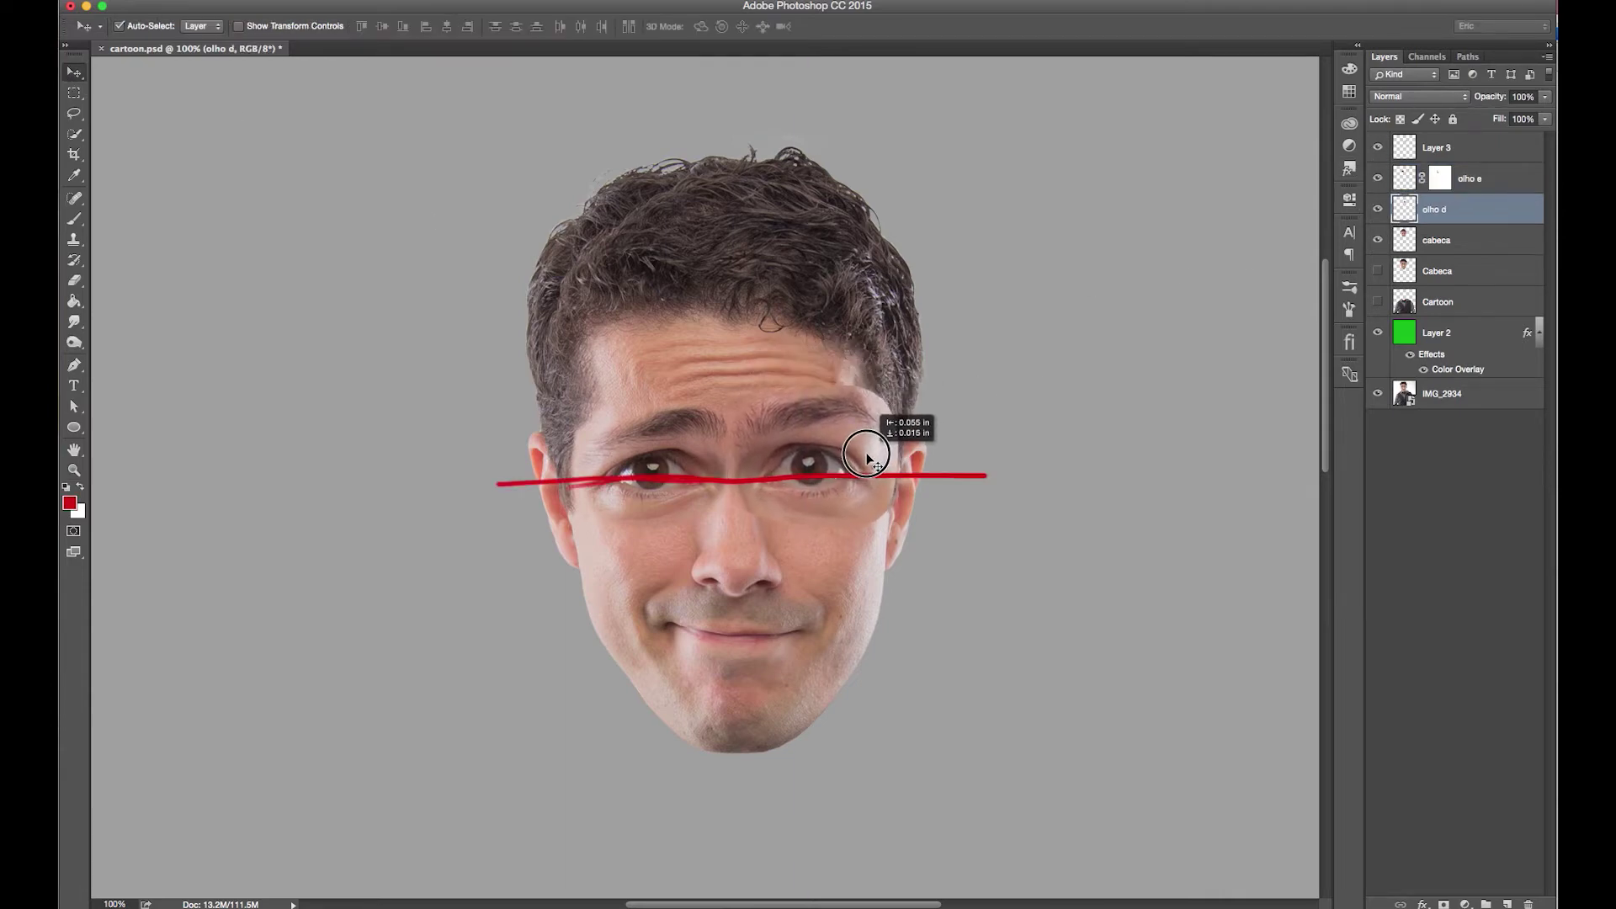
left_click_drag(867, 459, 865, 458)
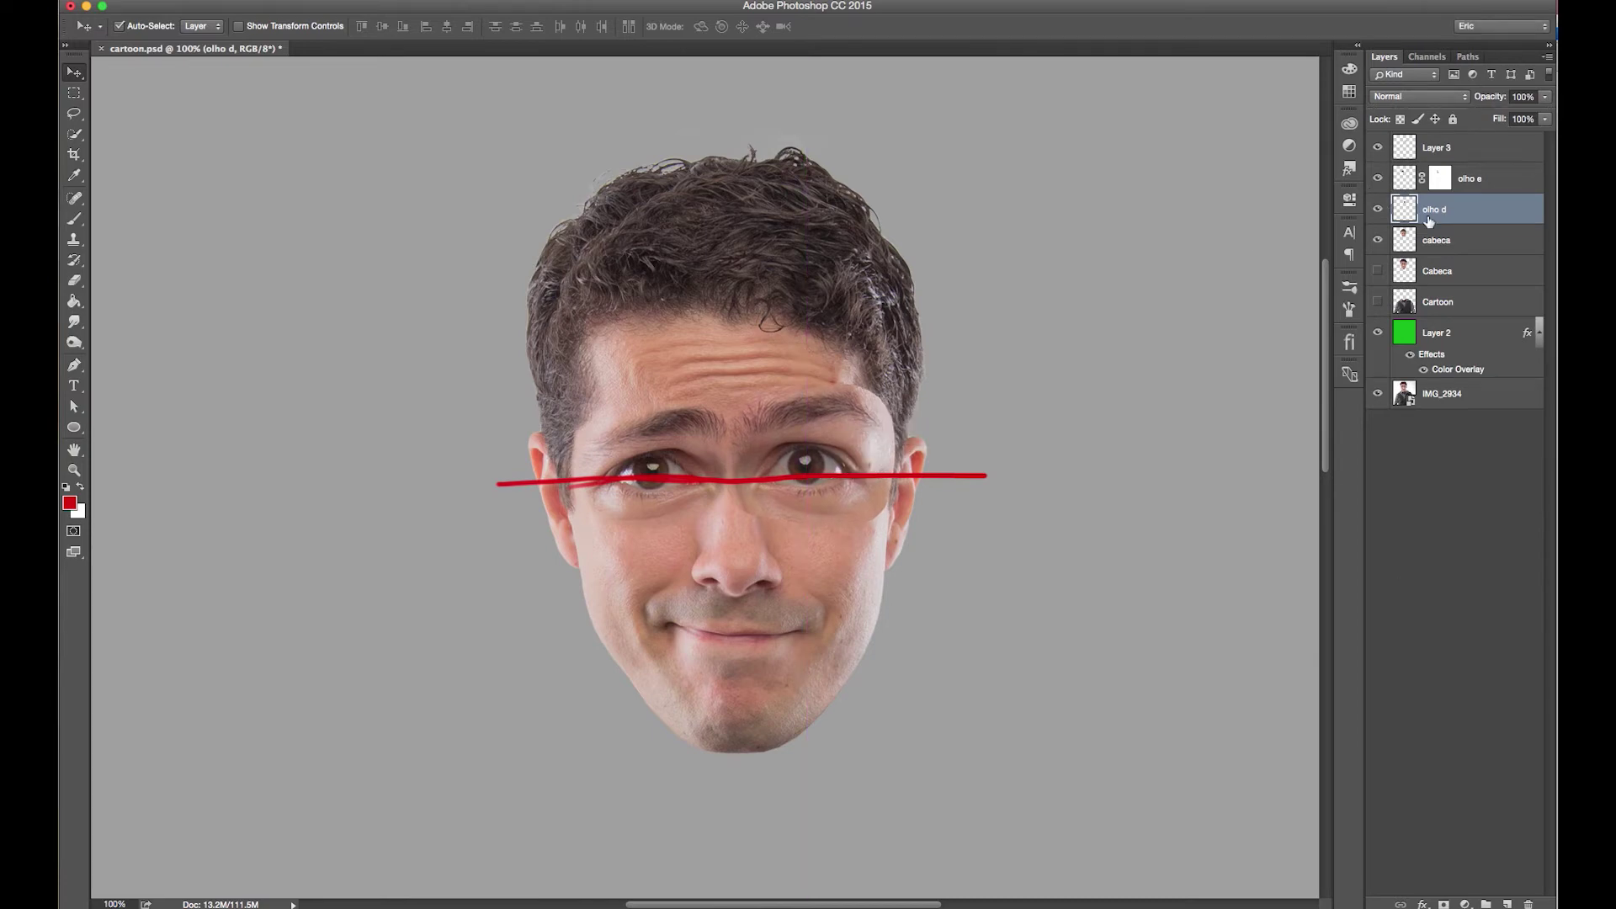
left_click(1444, 904)
Step: Hide the guide and paint away olho d's inner and outer seams with a 35 px brush
left_click(1379, 147)
key("z")
left_click_drag(751, 469, 836, 467)
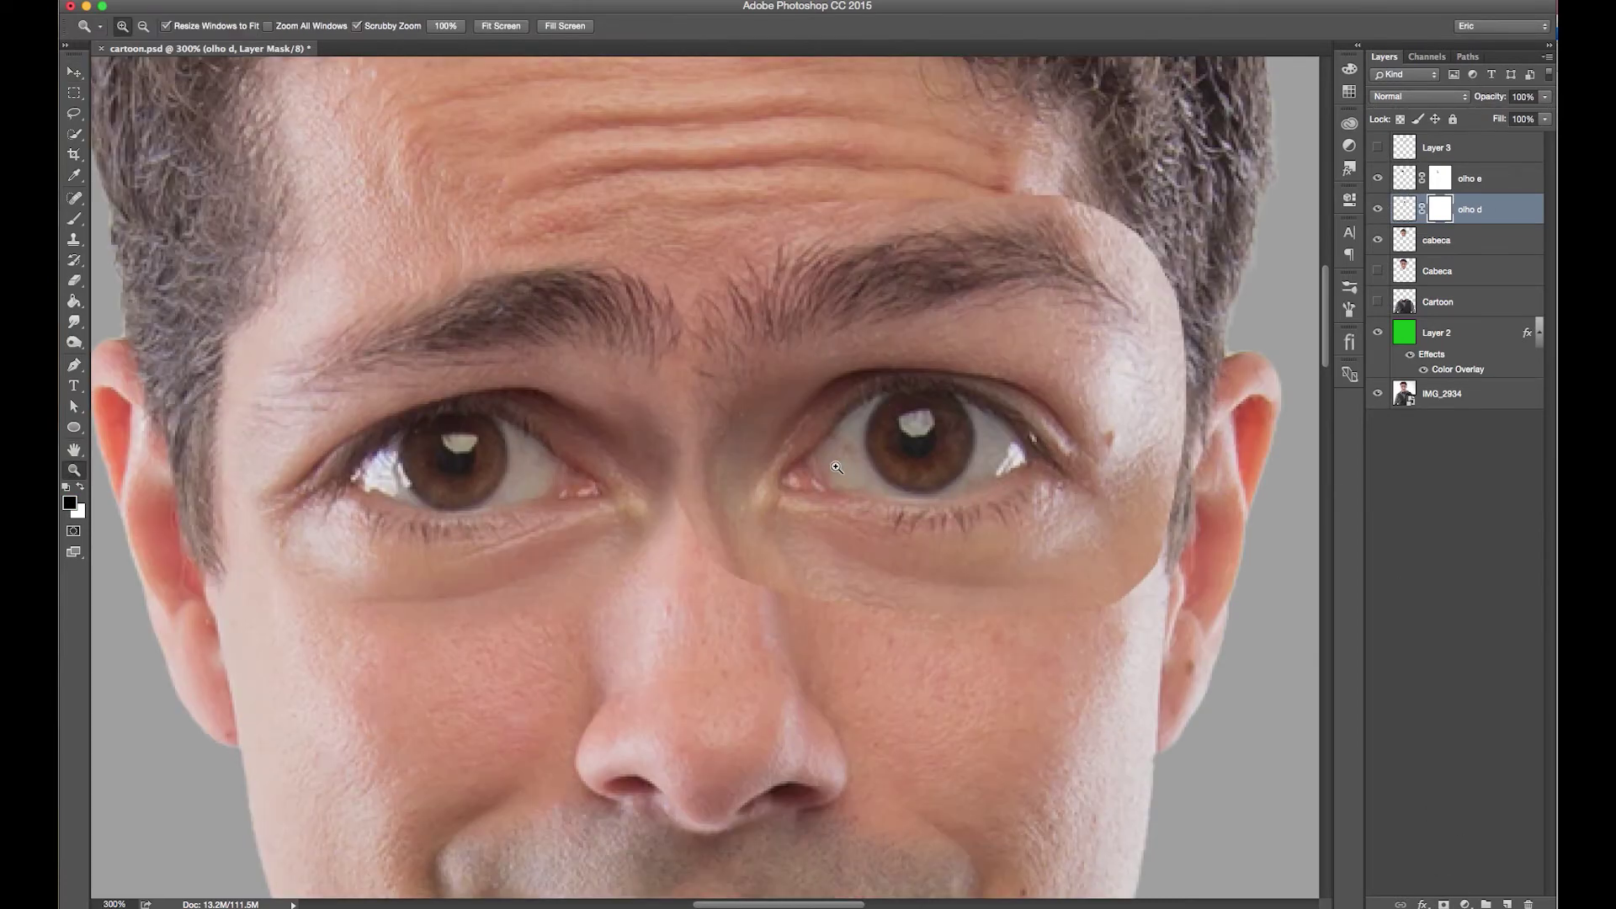
left_click(74, 219)
key("bracketright")
key("bracketright")
key("bracketright")
left_click_drag(714, 468, 783, 617)
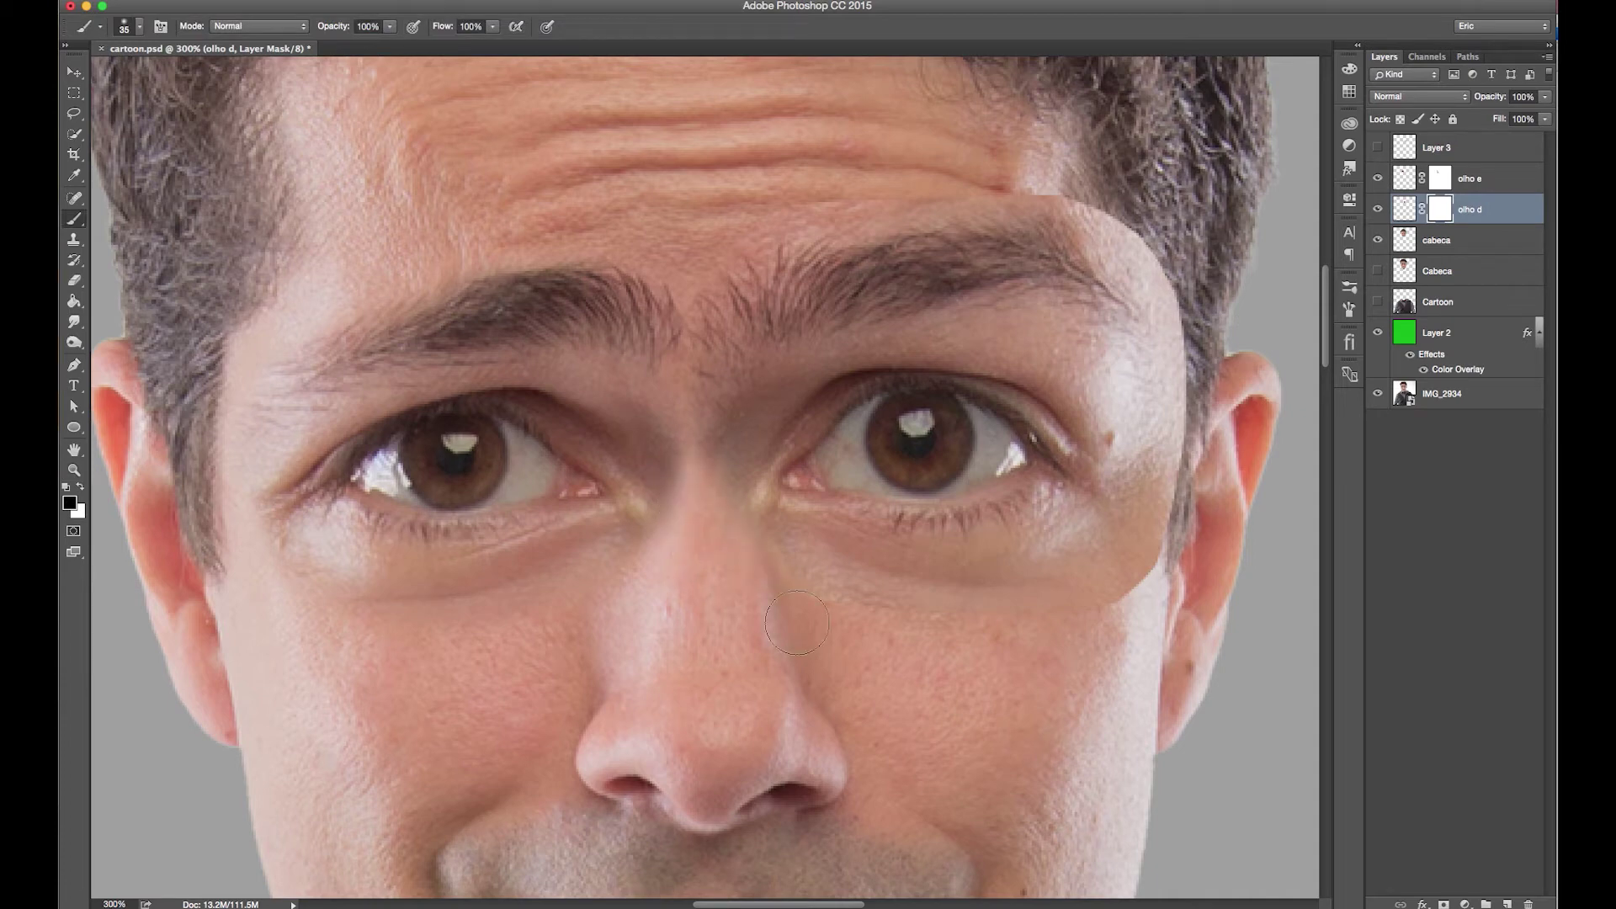
mouse_move(1132, 581)
left_mouse_down()
mouse_move(1085, 186)
mouse_move(1062, 227)
mouse_move(1122, 323)
mouse_move(1149, 263)
left_mouse_up()
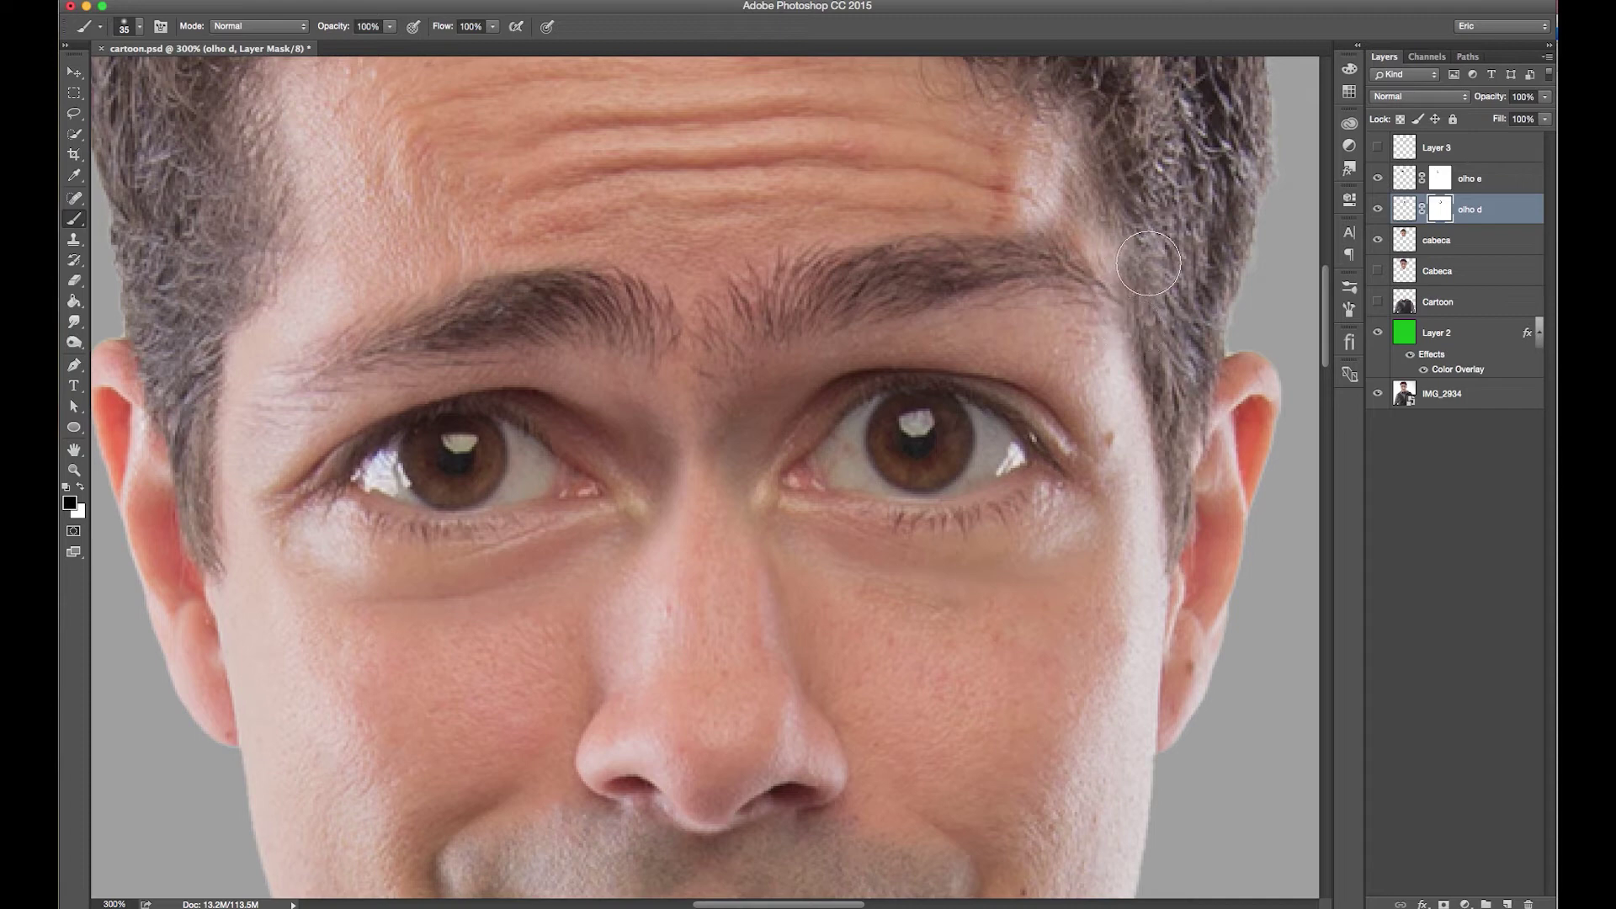
left_click(238, 1)
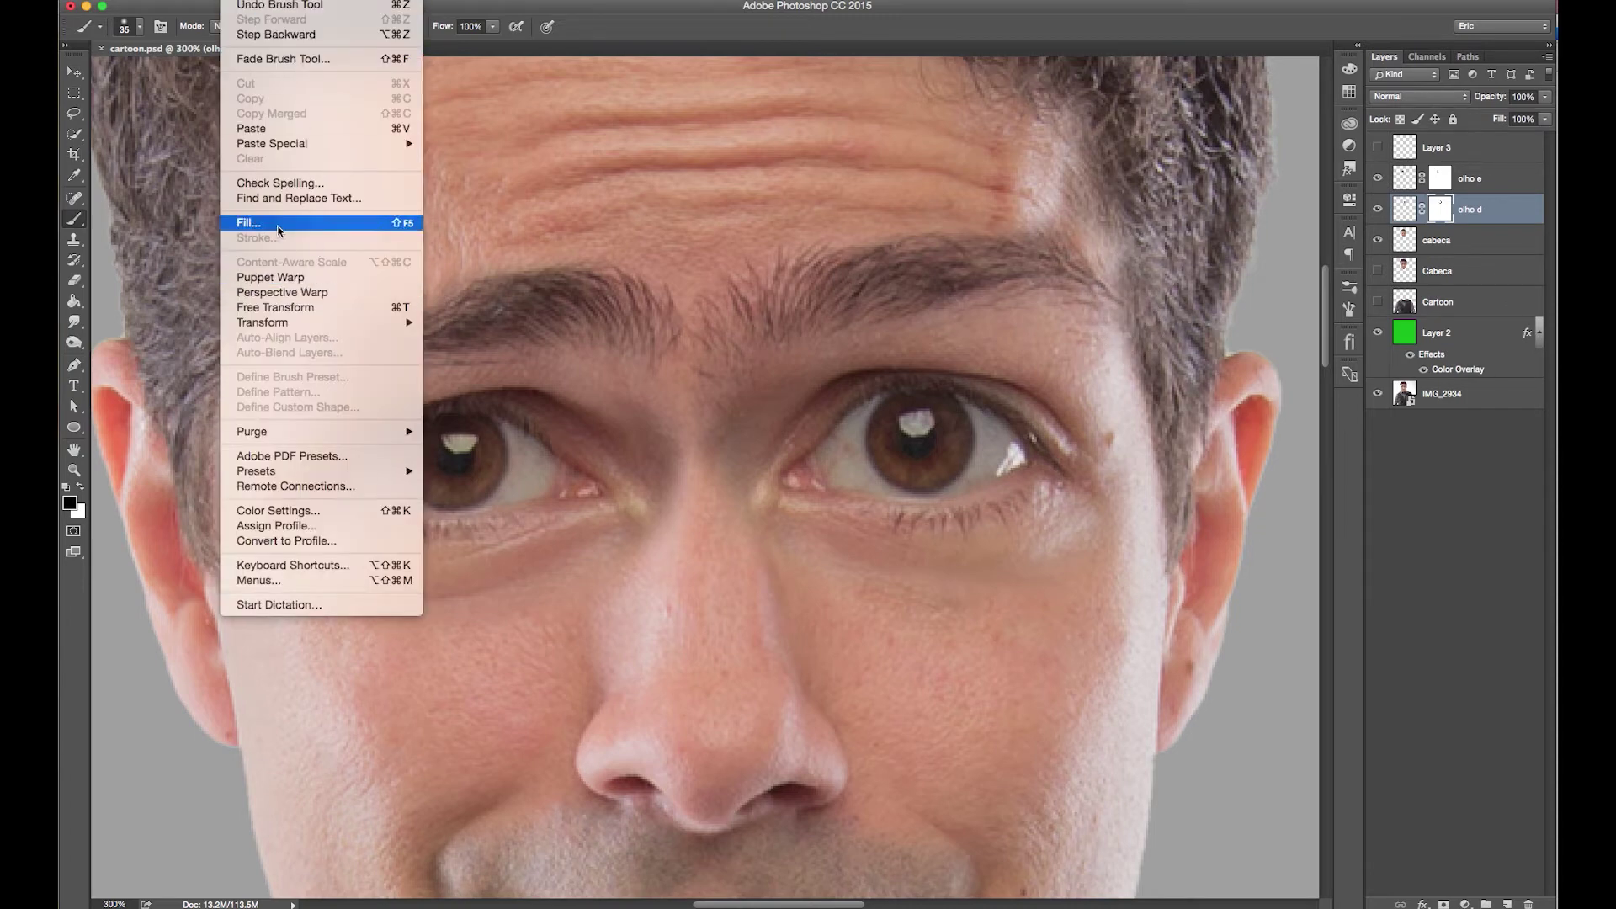
mouse_move(322, 322)
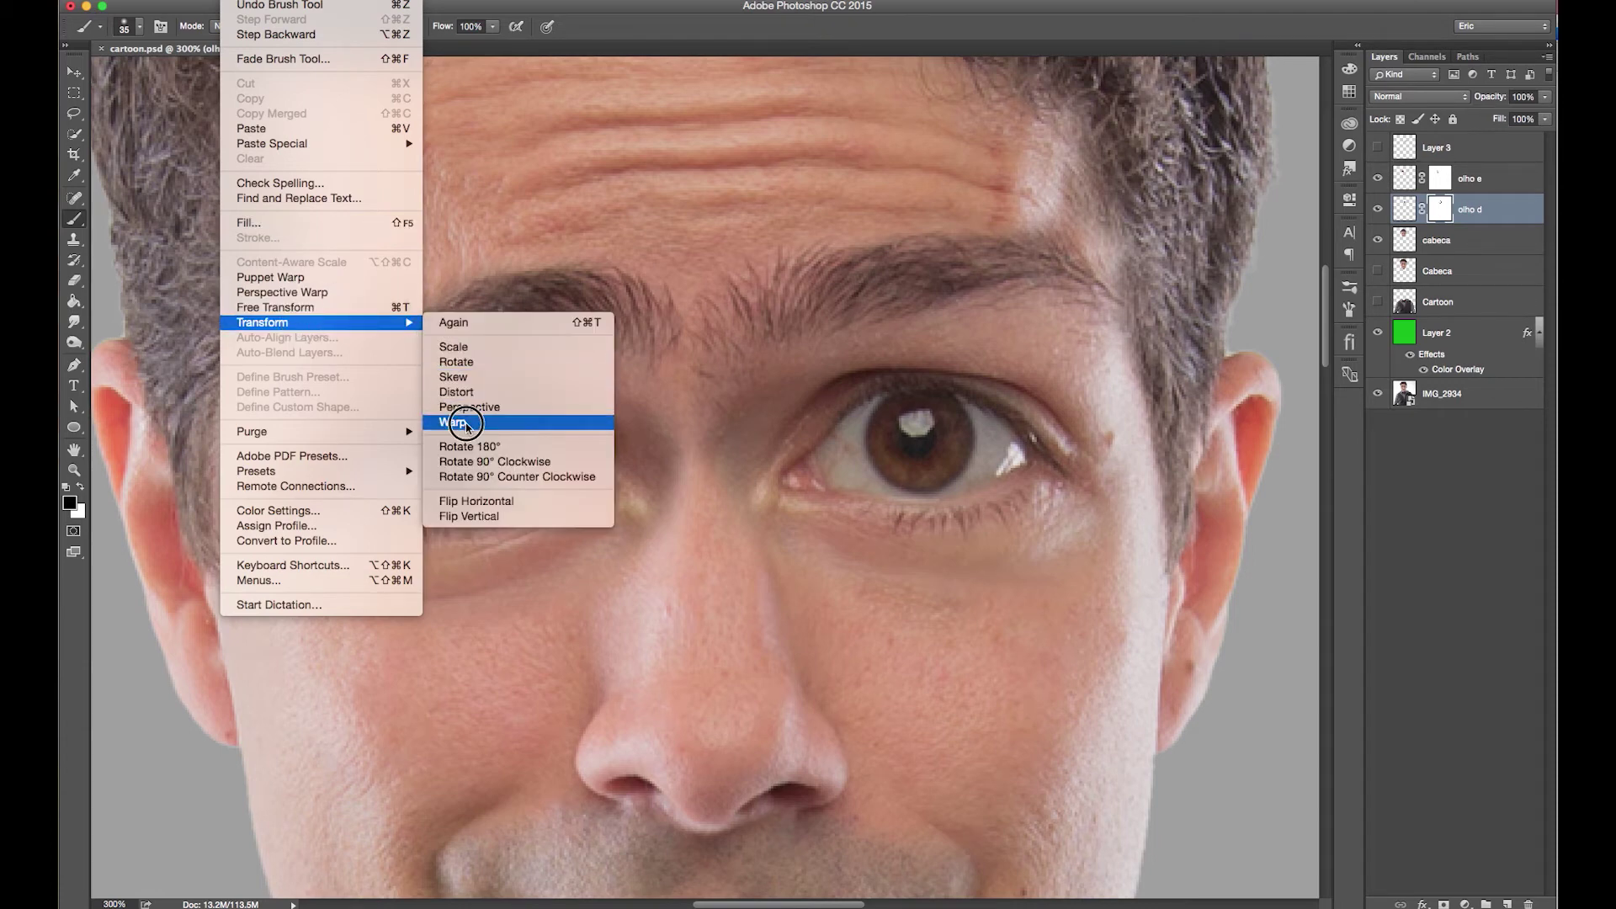
Step: Warp the olho d patch, pulling its top-right and bottom-right corners inward toward the temple
left_click(467, 426)
left_click_drag(1188, 193, 1138, 296)
left_click_drag(1186, 617, 1176, 615)
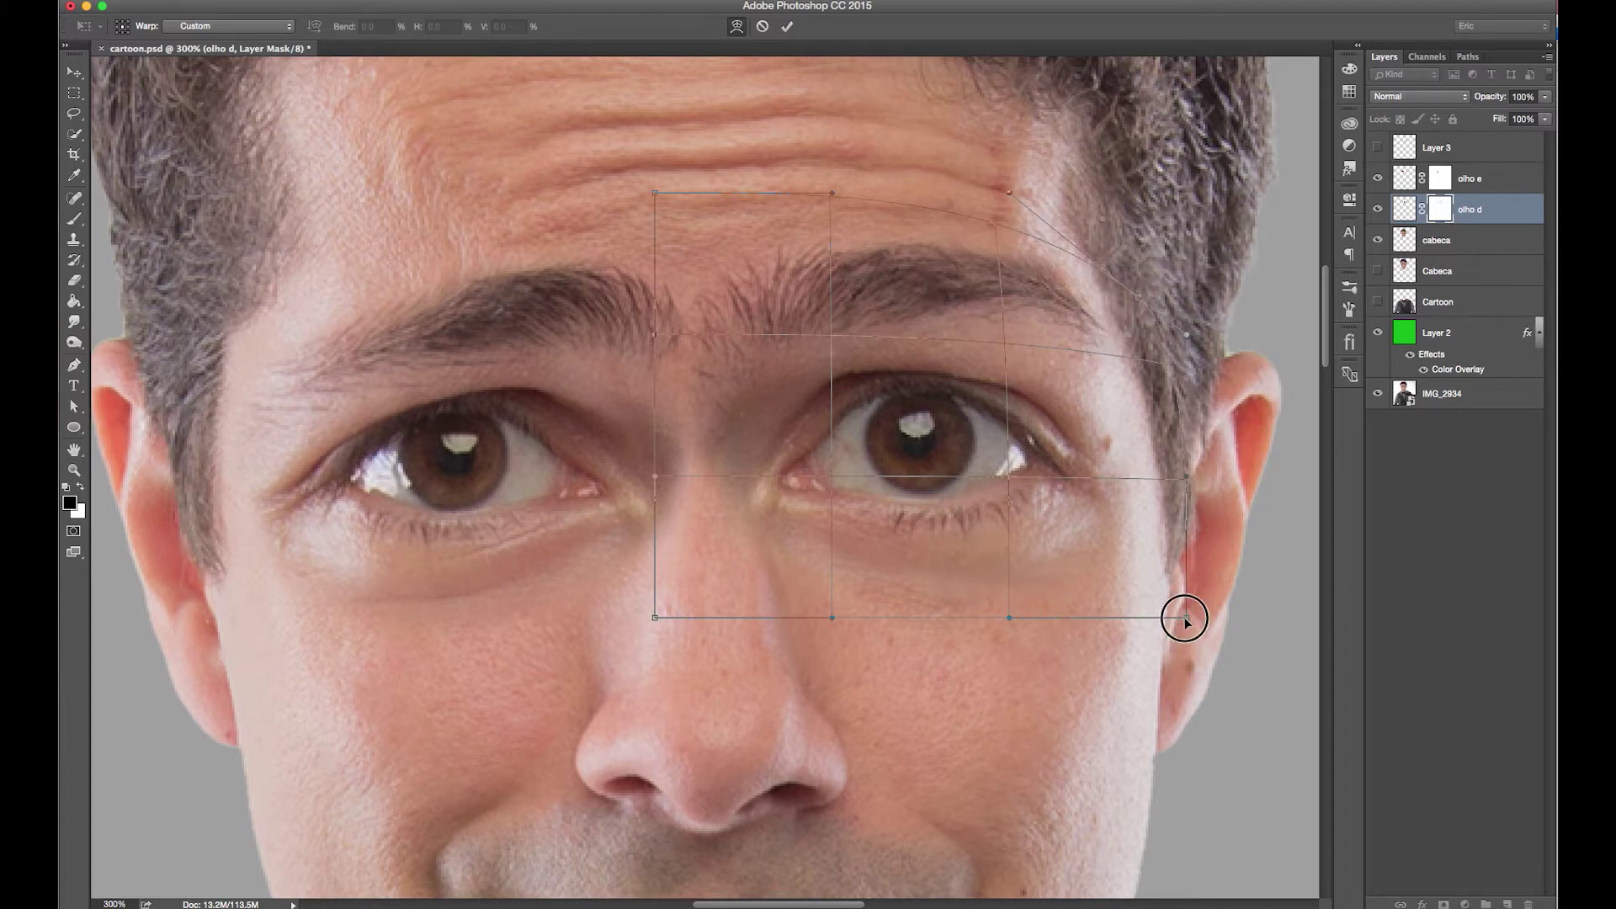
key("Return")
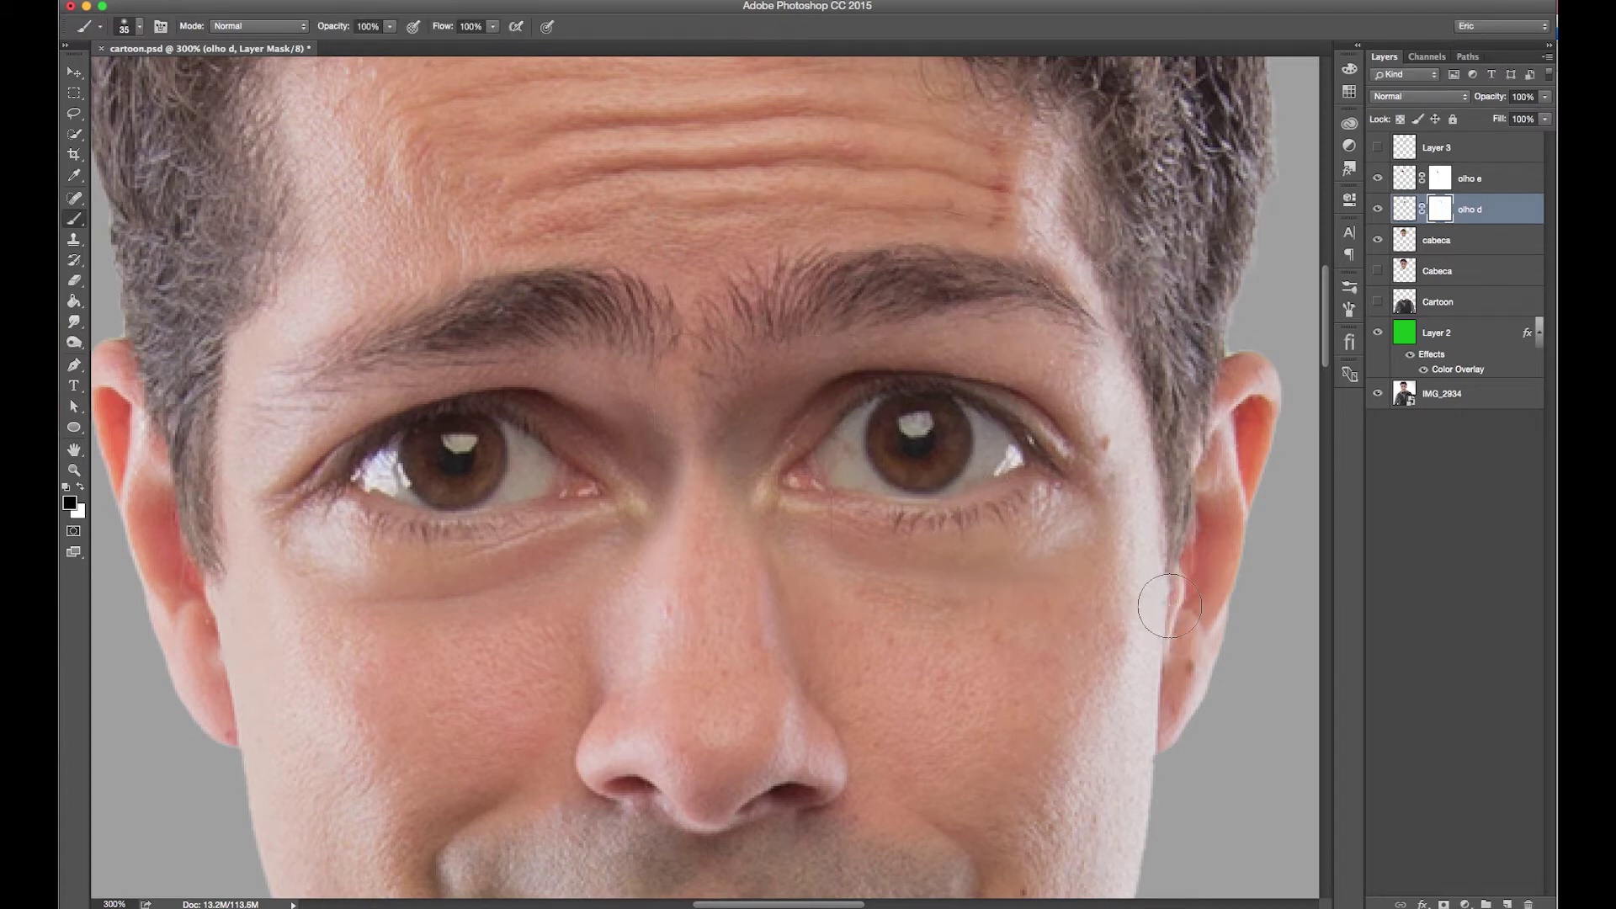
key("super+minus")
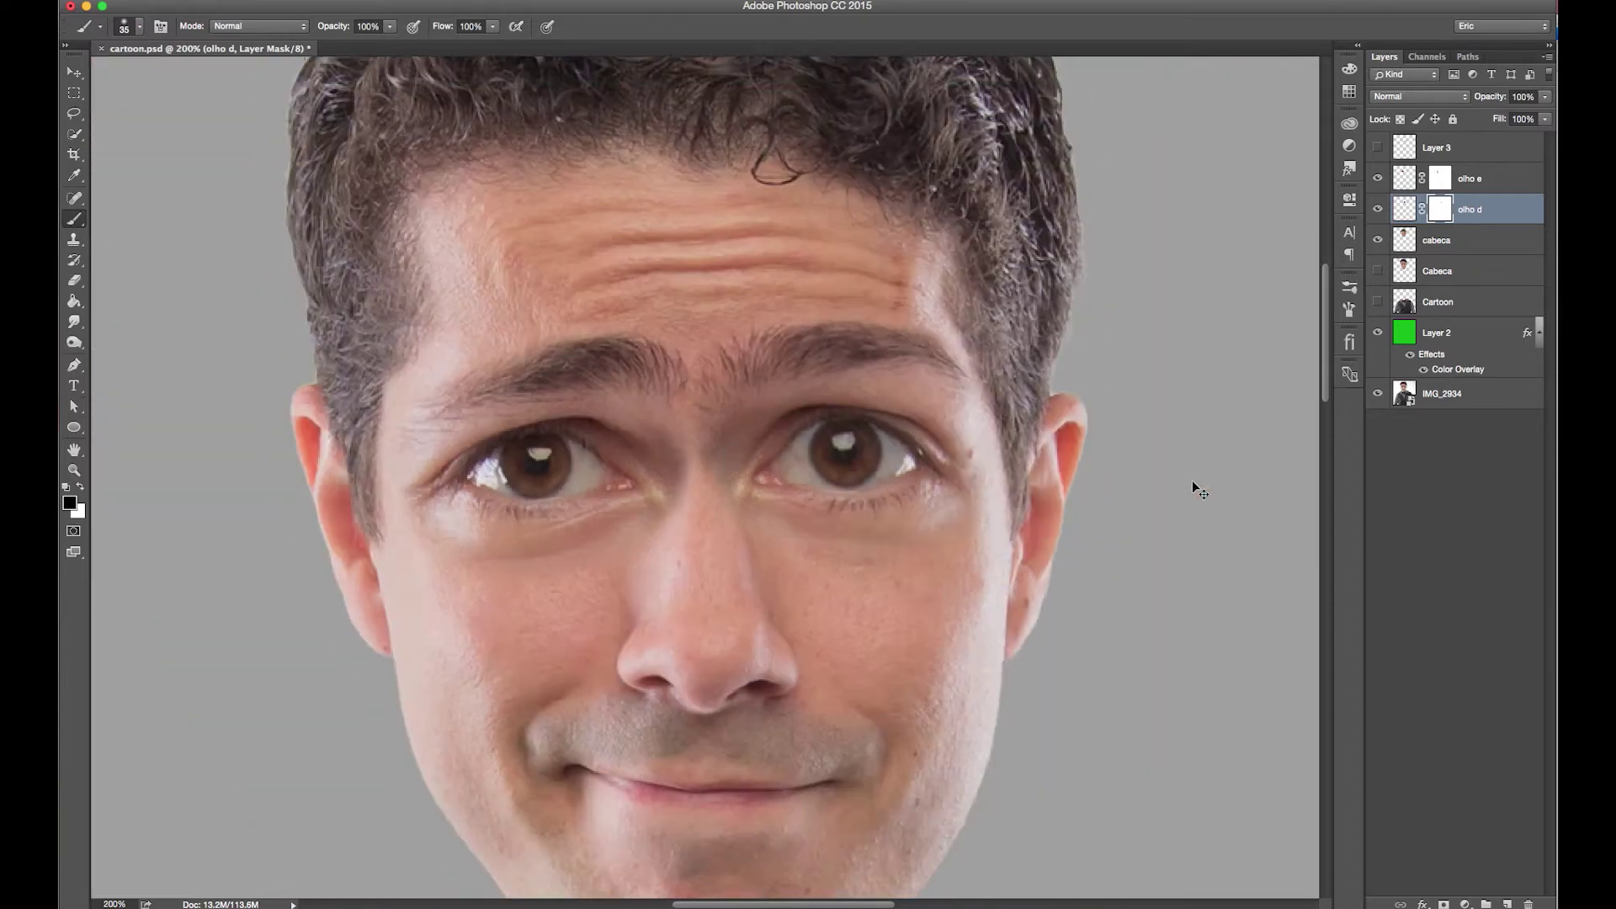
key("super+minus")
key("super+minus")
mouse_move(1378, 178)
left_mouse_down()
mouse_move(1378, 208)
mouse_move(1377, 178)
left_mouse_up()
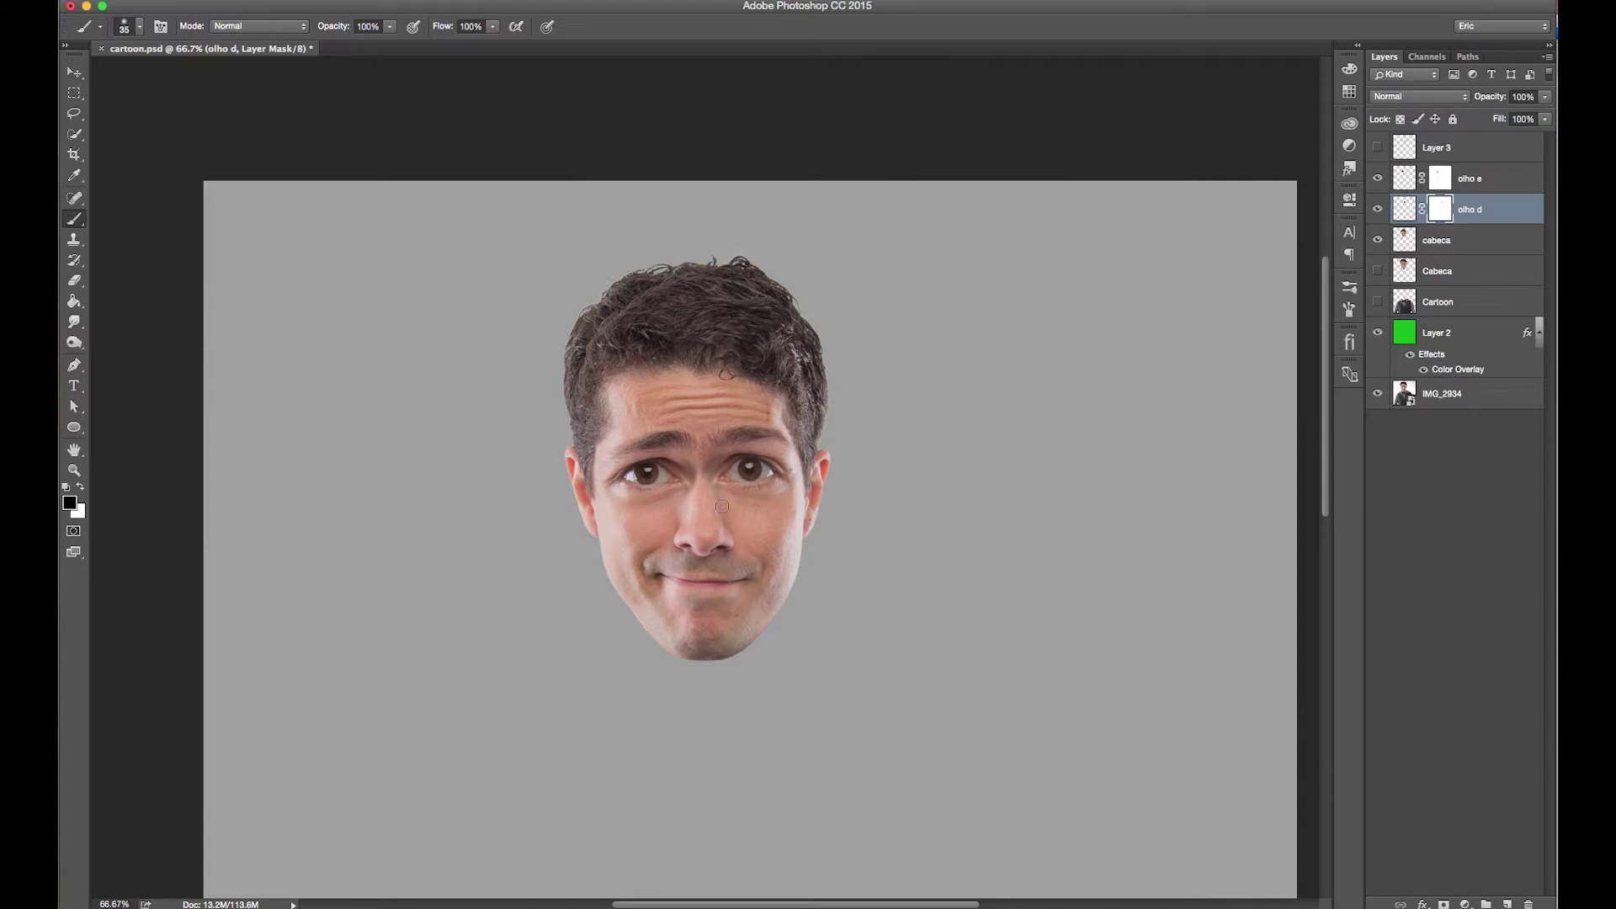
left_click_drag(1378, 211, 1378, 178)
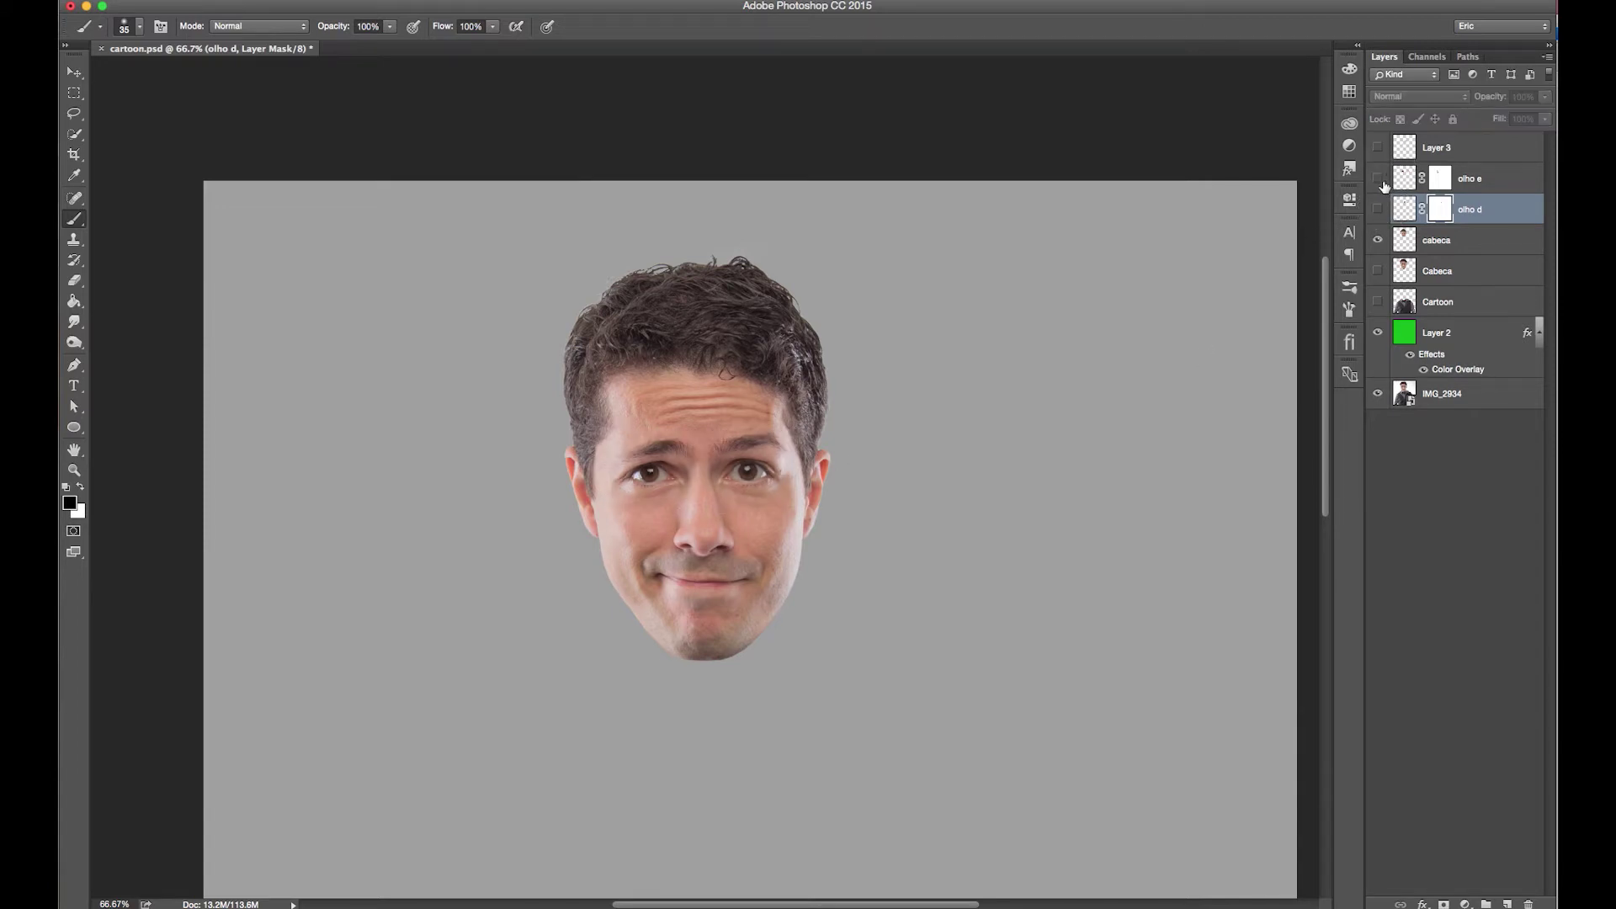
left_click_drag(1378, 178, 1381, 211)
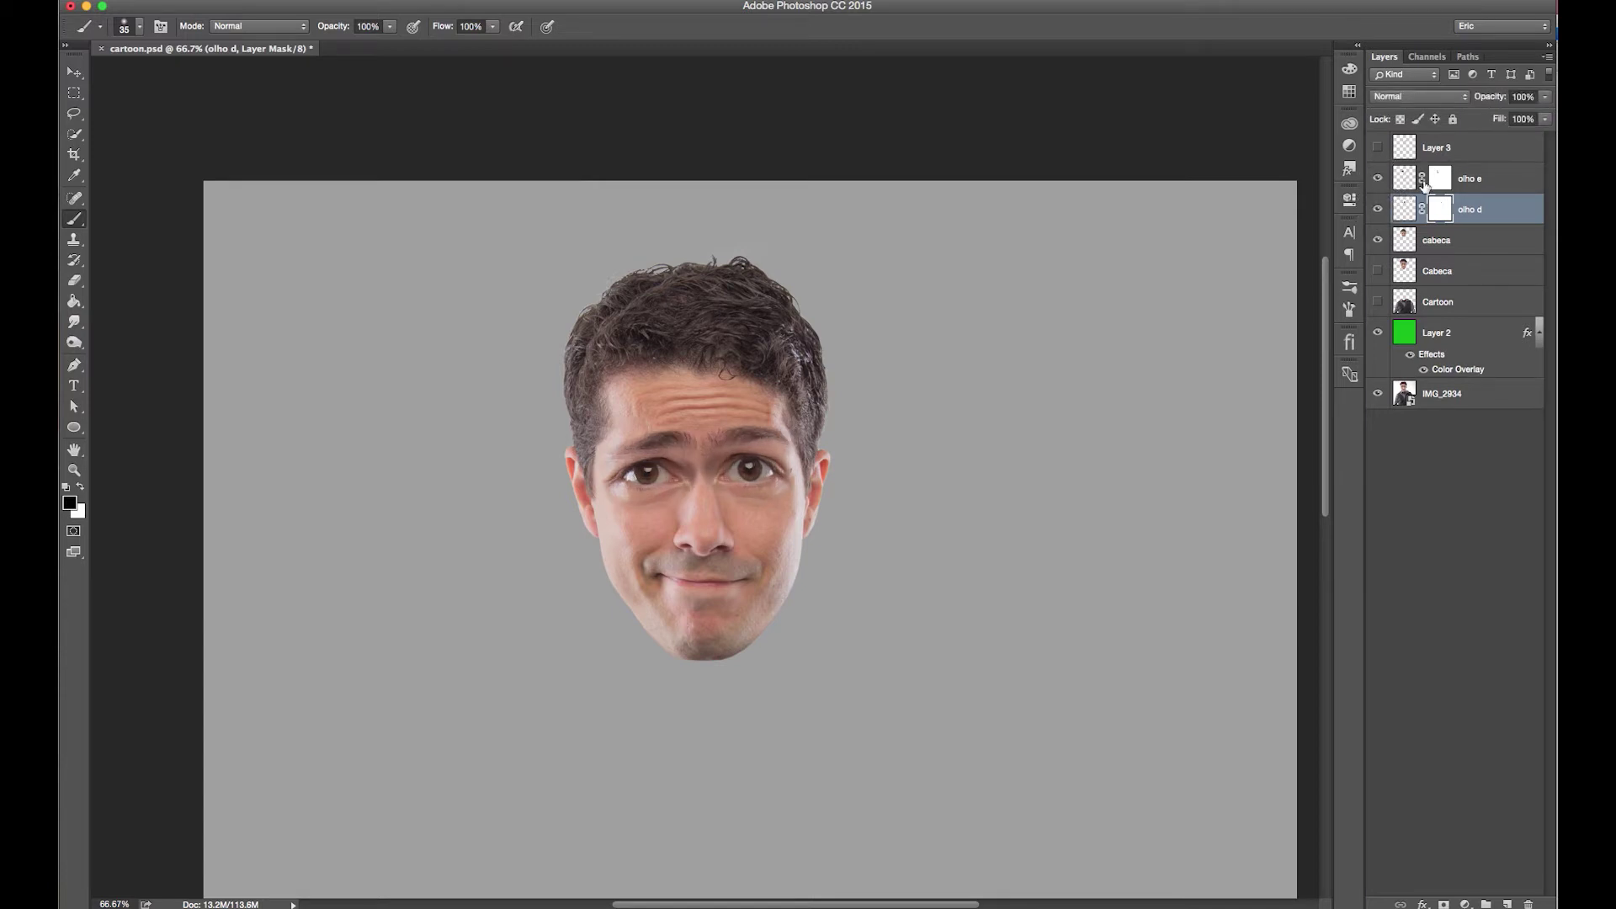
left_click(1379, 210)
left_click(1379, 179)
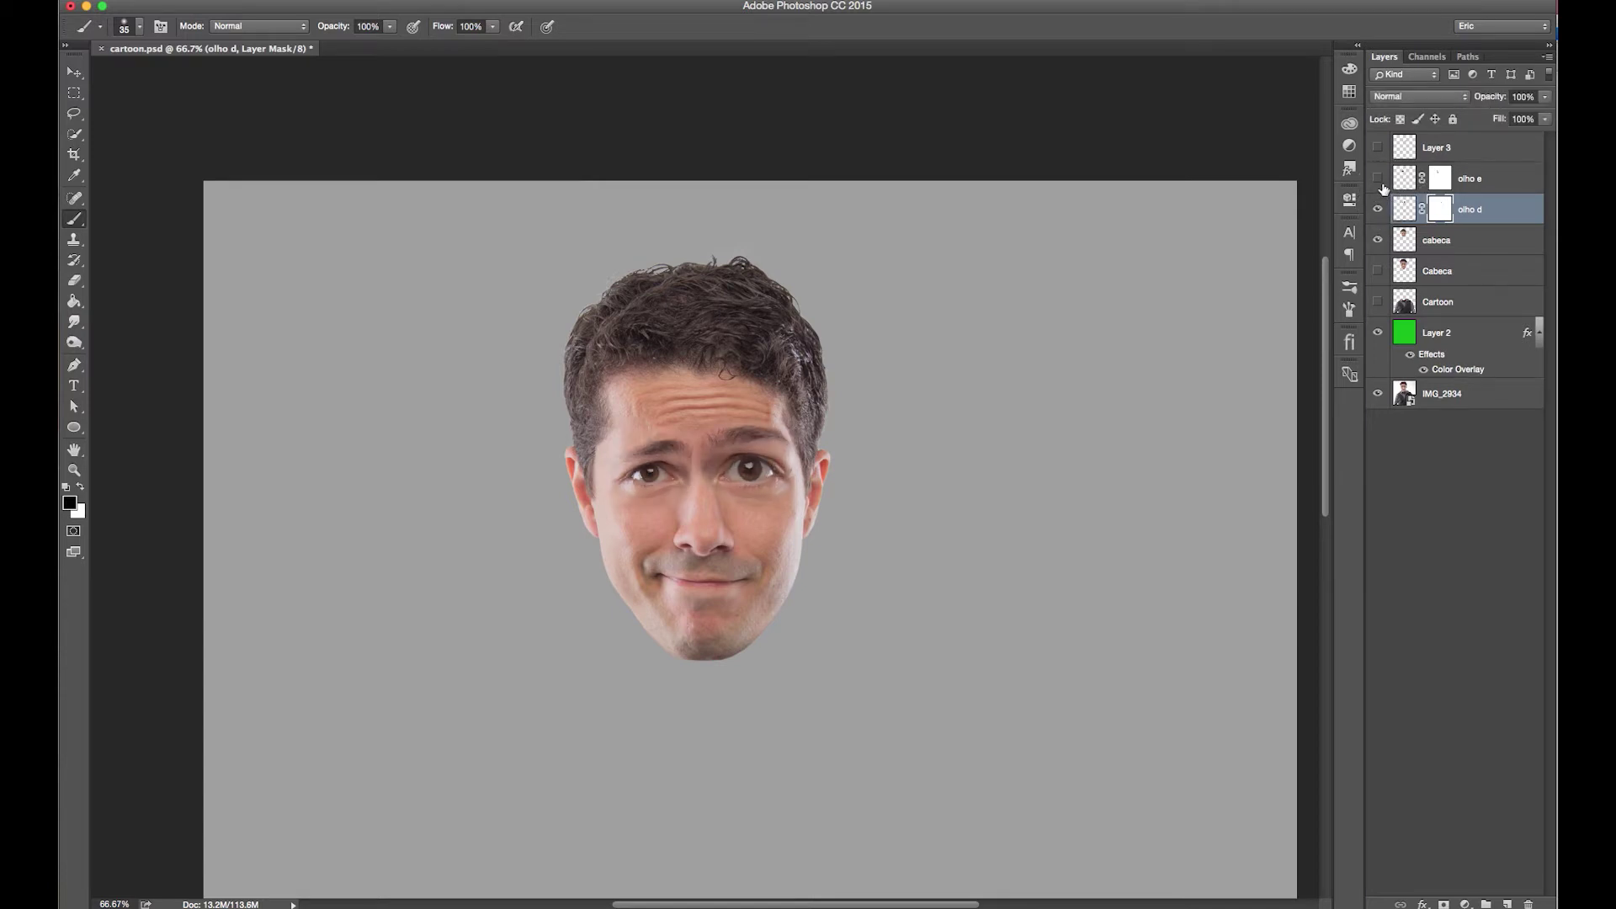
left_click(1418, 179)
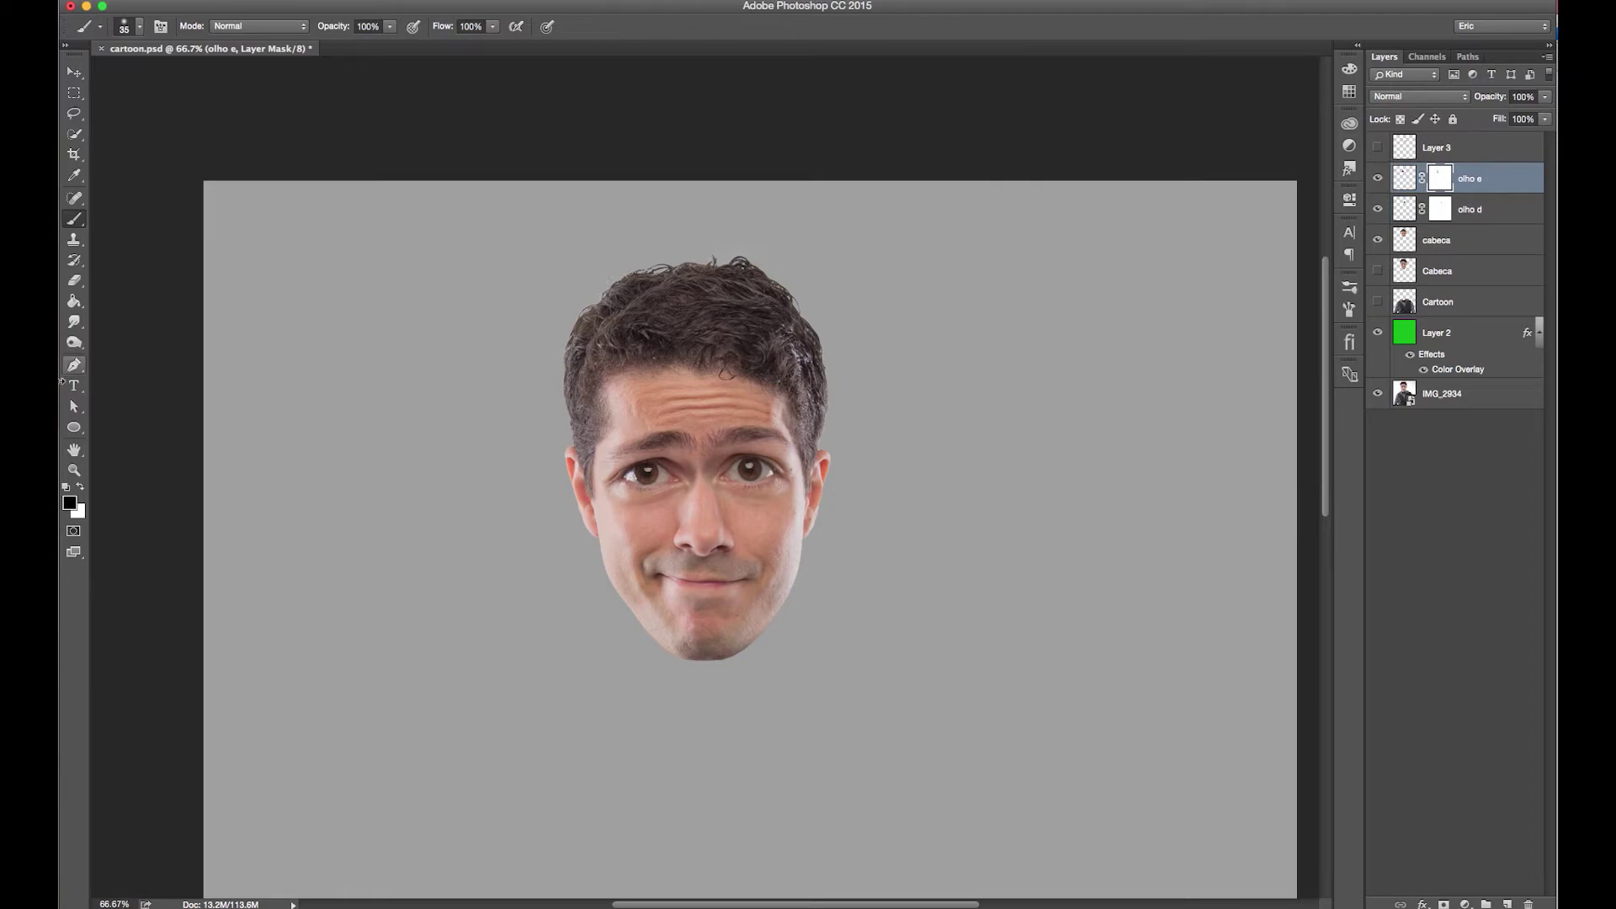
left_click(74, 470)
Step: Blend the bright patch under the left eye on the olho e mask
left_click_drag(549, 390, 583, 356)
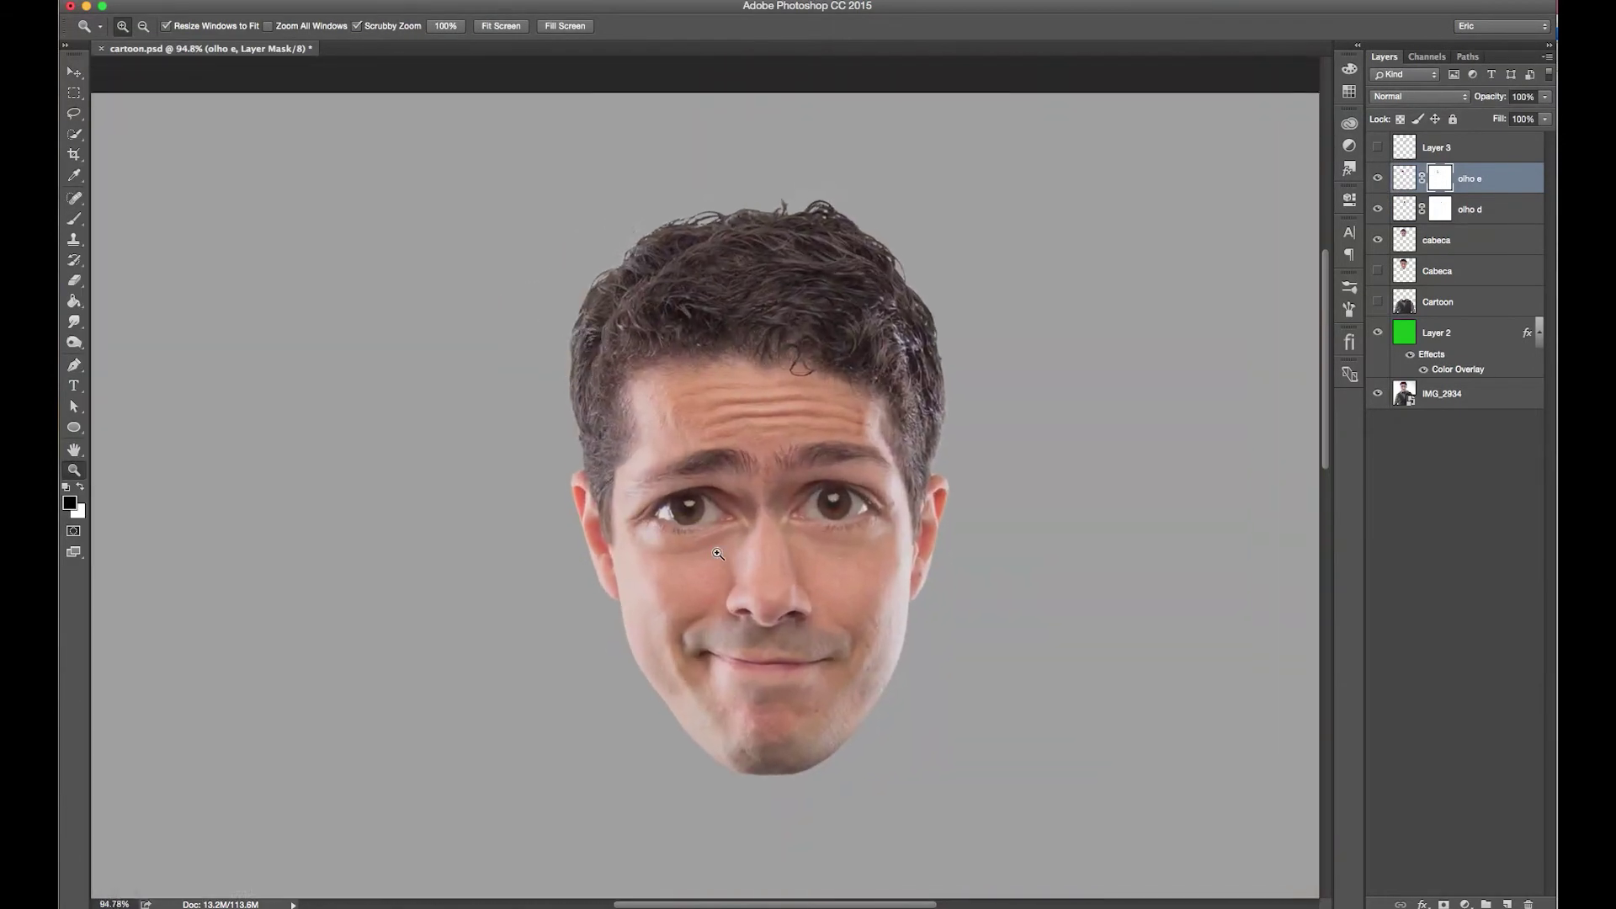
left_click_drag(583, 357, 691, 362)
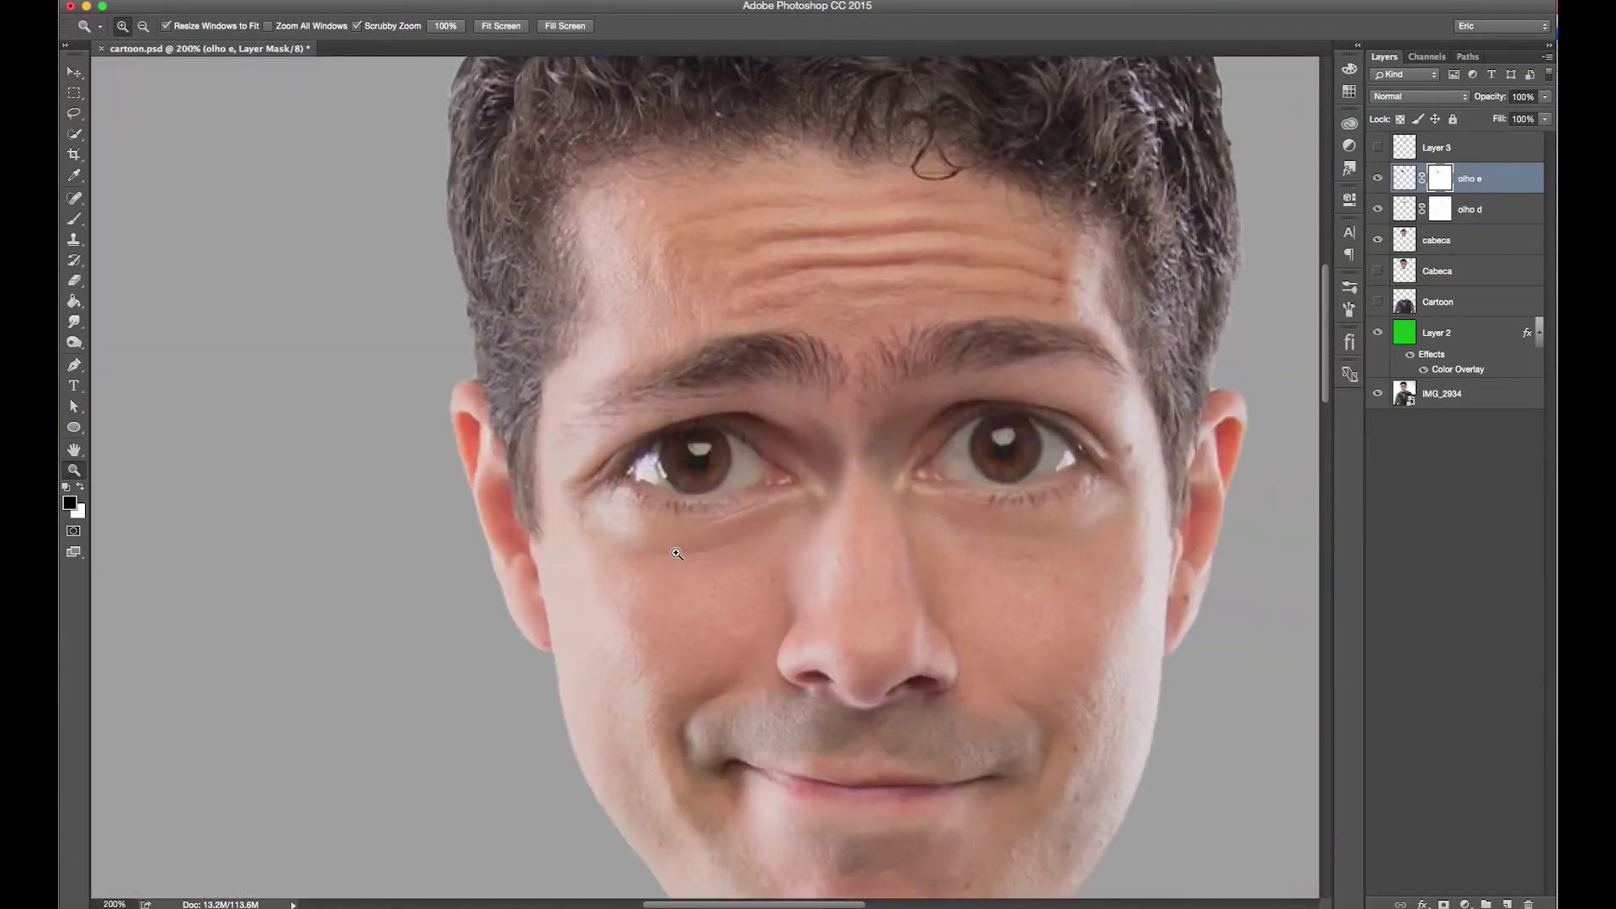
left_click(84, 281)
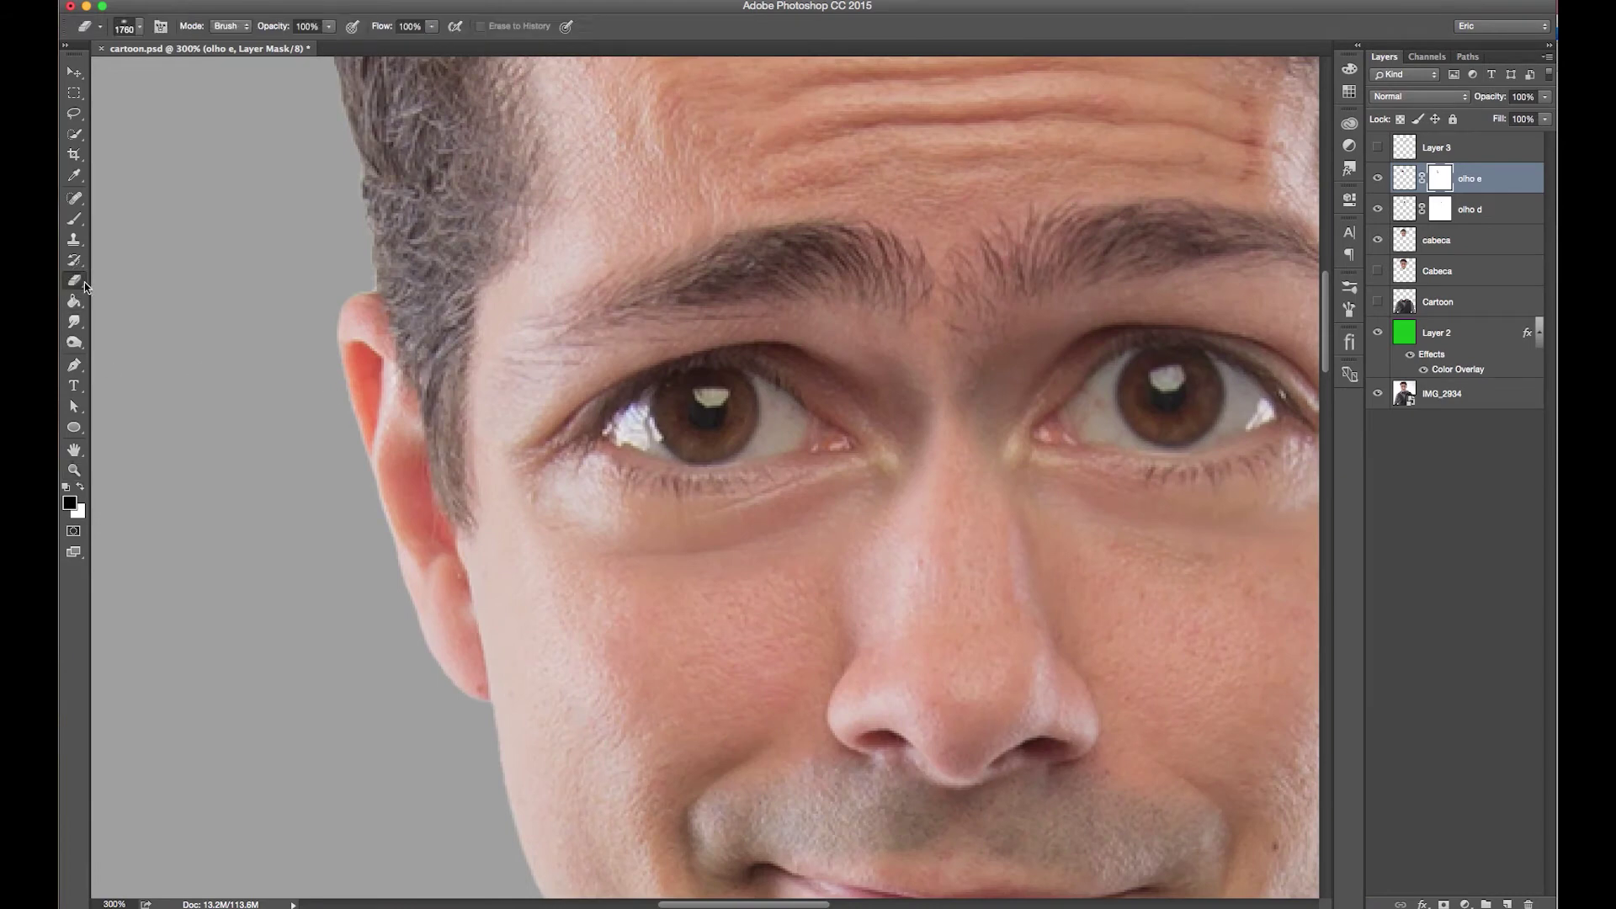
left_click(75, 221)
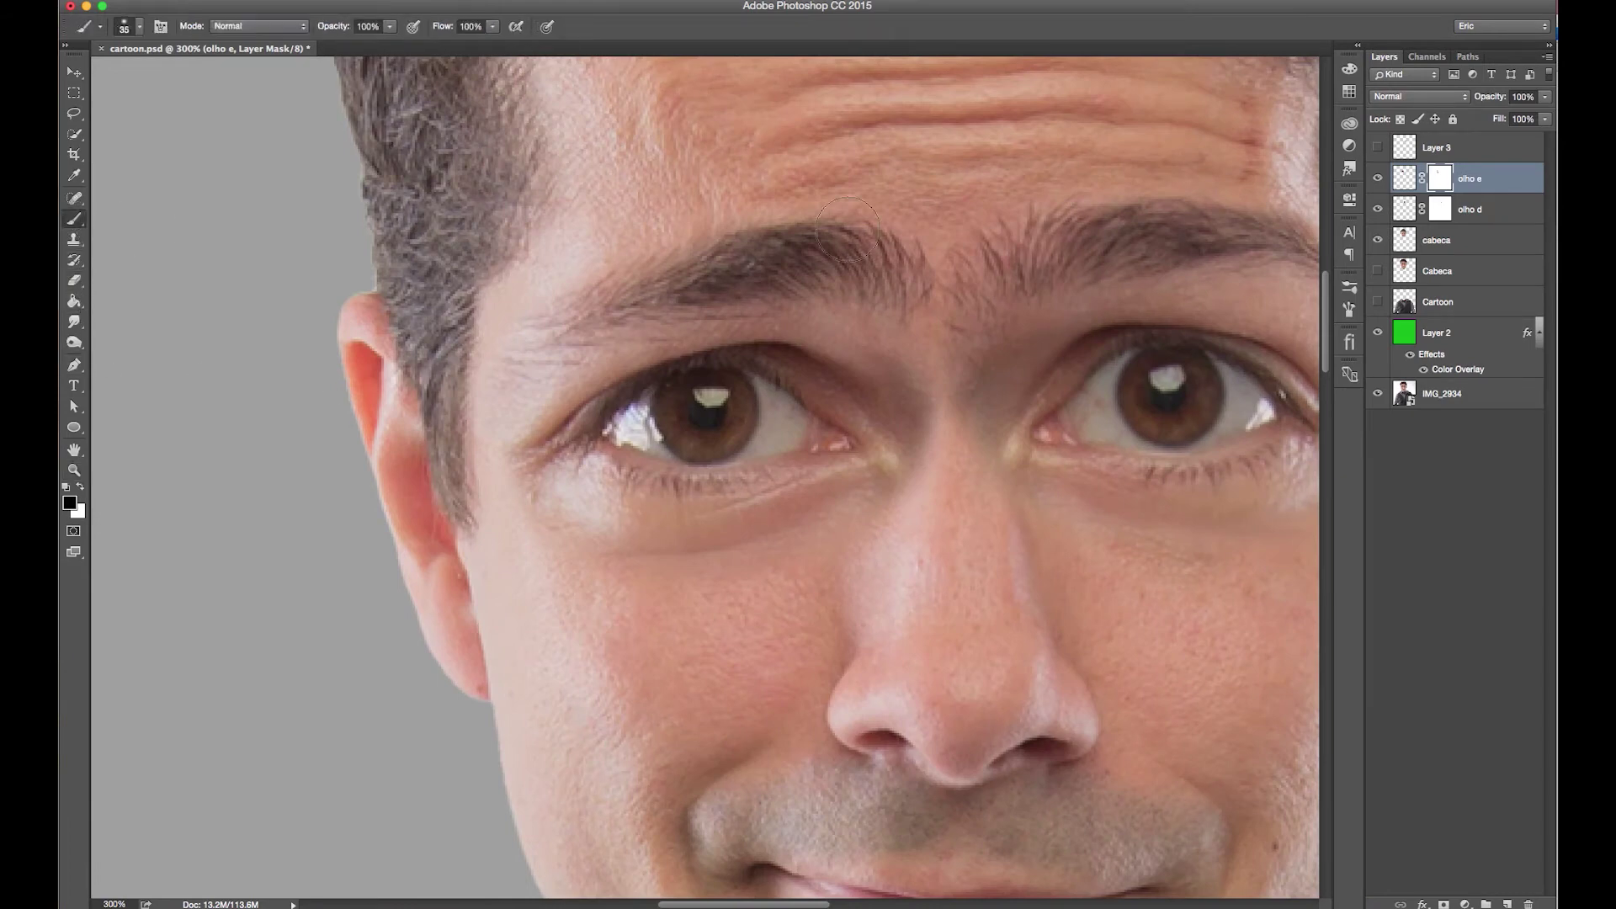
mouse_move(551, 505)
left_mouse_down()
mouse_move(606, 549)
mouse_move(575, 534)
mouse_move(559, 553)
mouse_move(577, 552)
mouse_move(548, 523)
mouse_move(596, 561)
left_mouse_up()
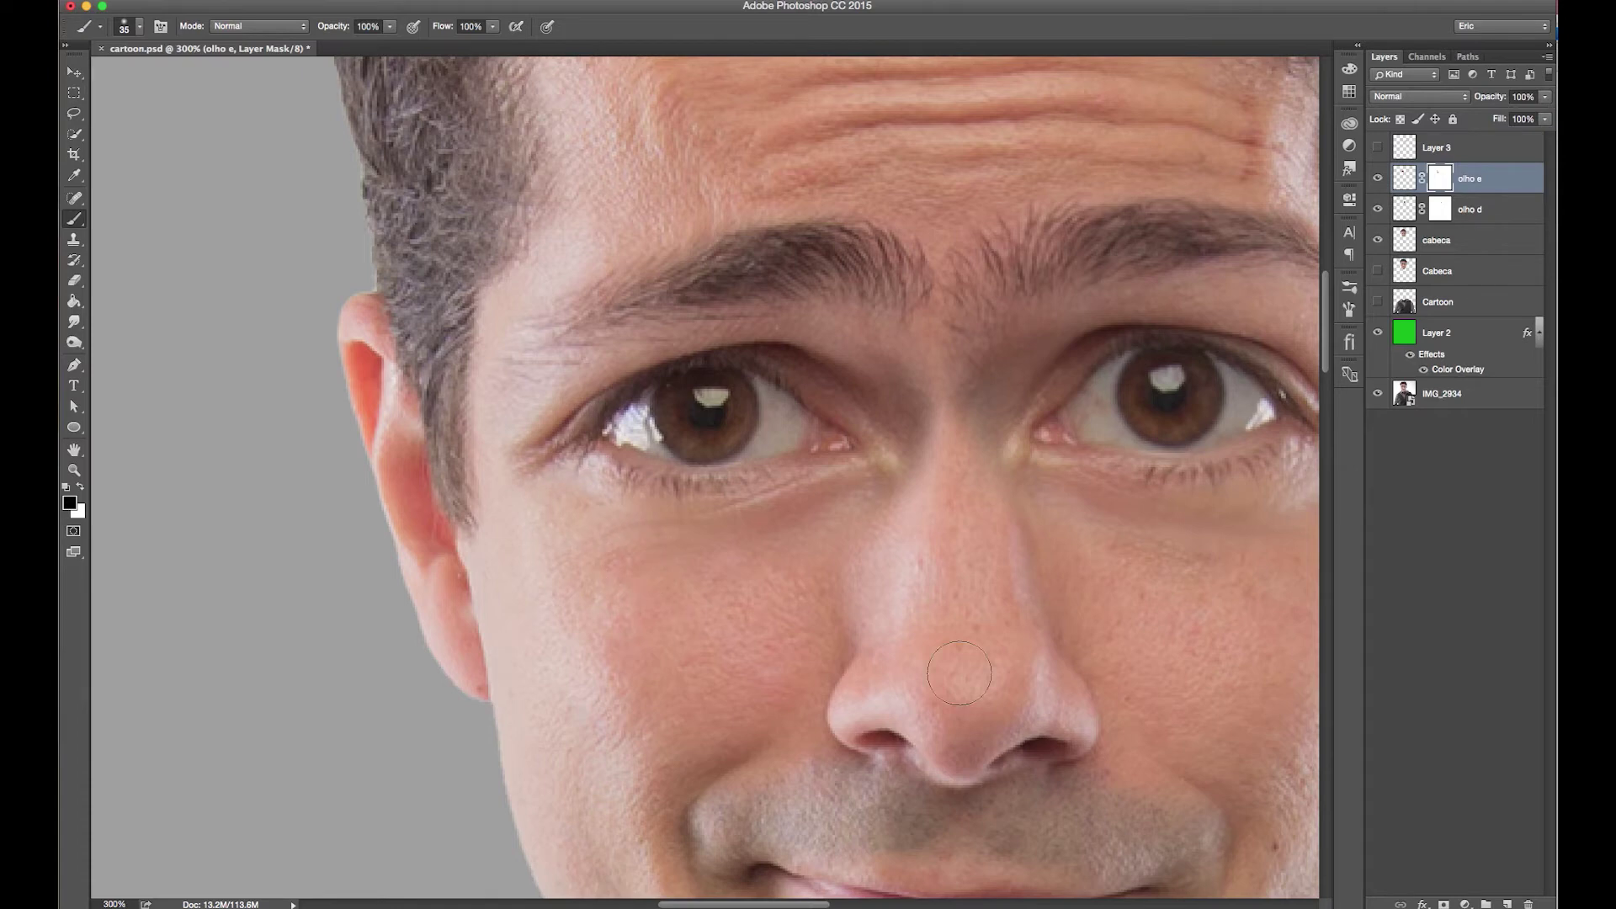
key("ctrl+minus")
key("ctrl+minus")
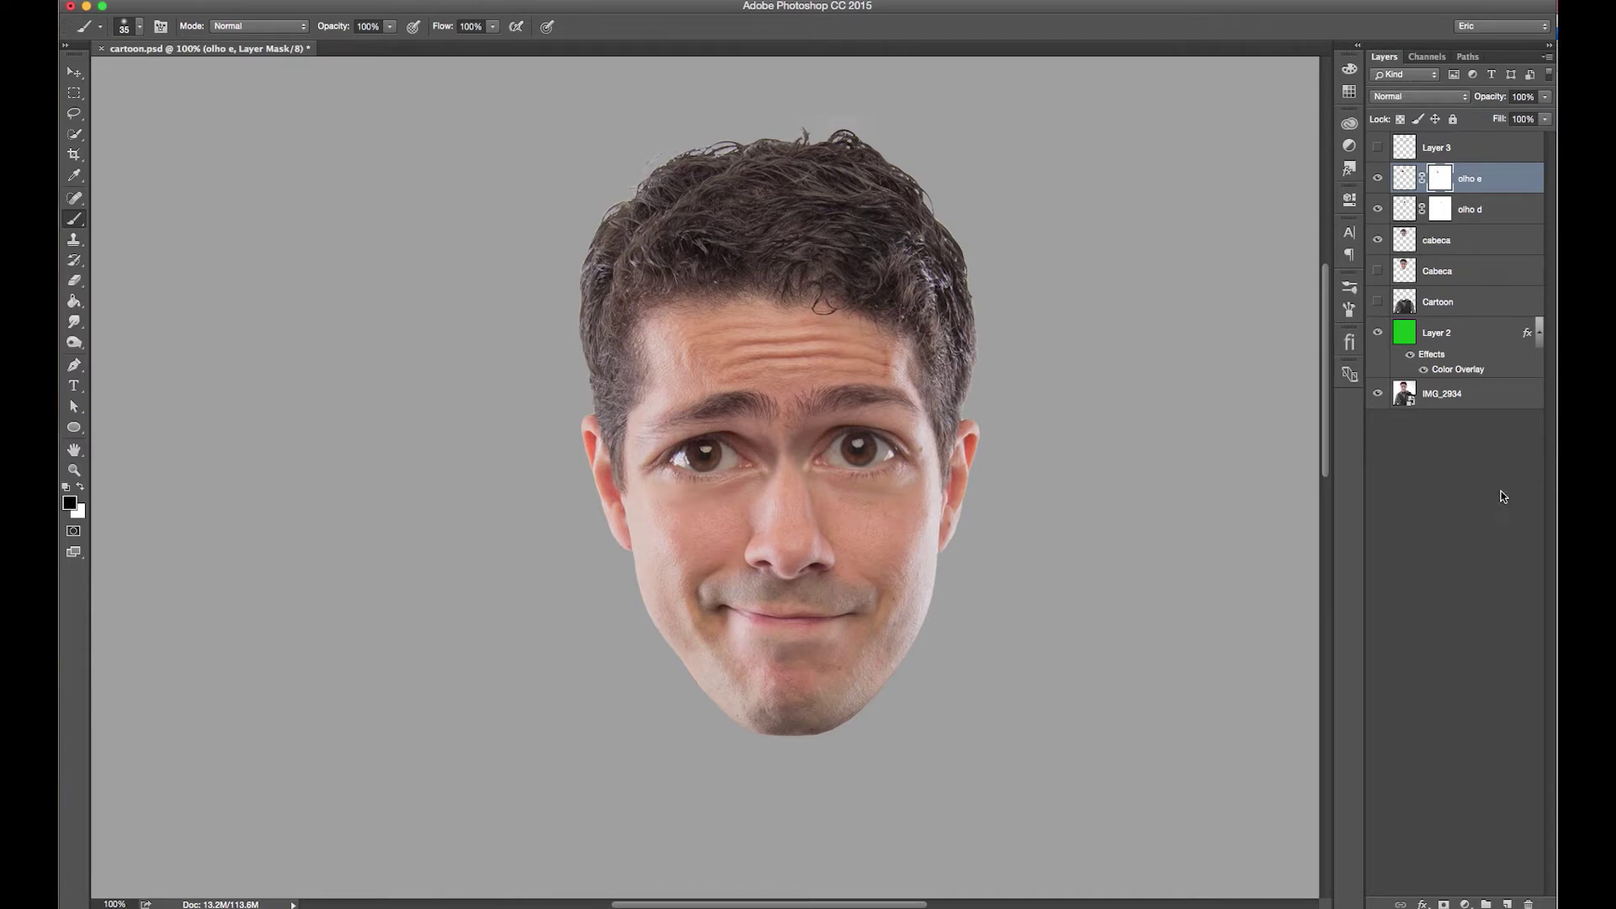
Step: Paint away the hard edge under the right eye on the olho d mask
left_click(1440, 209)
left_click_drag(898, 487, 892, 498)
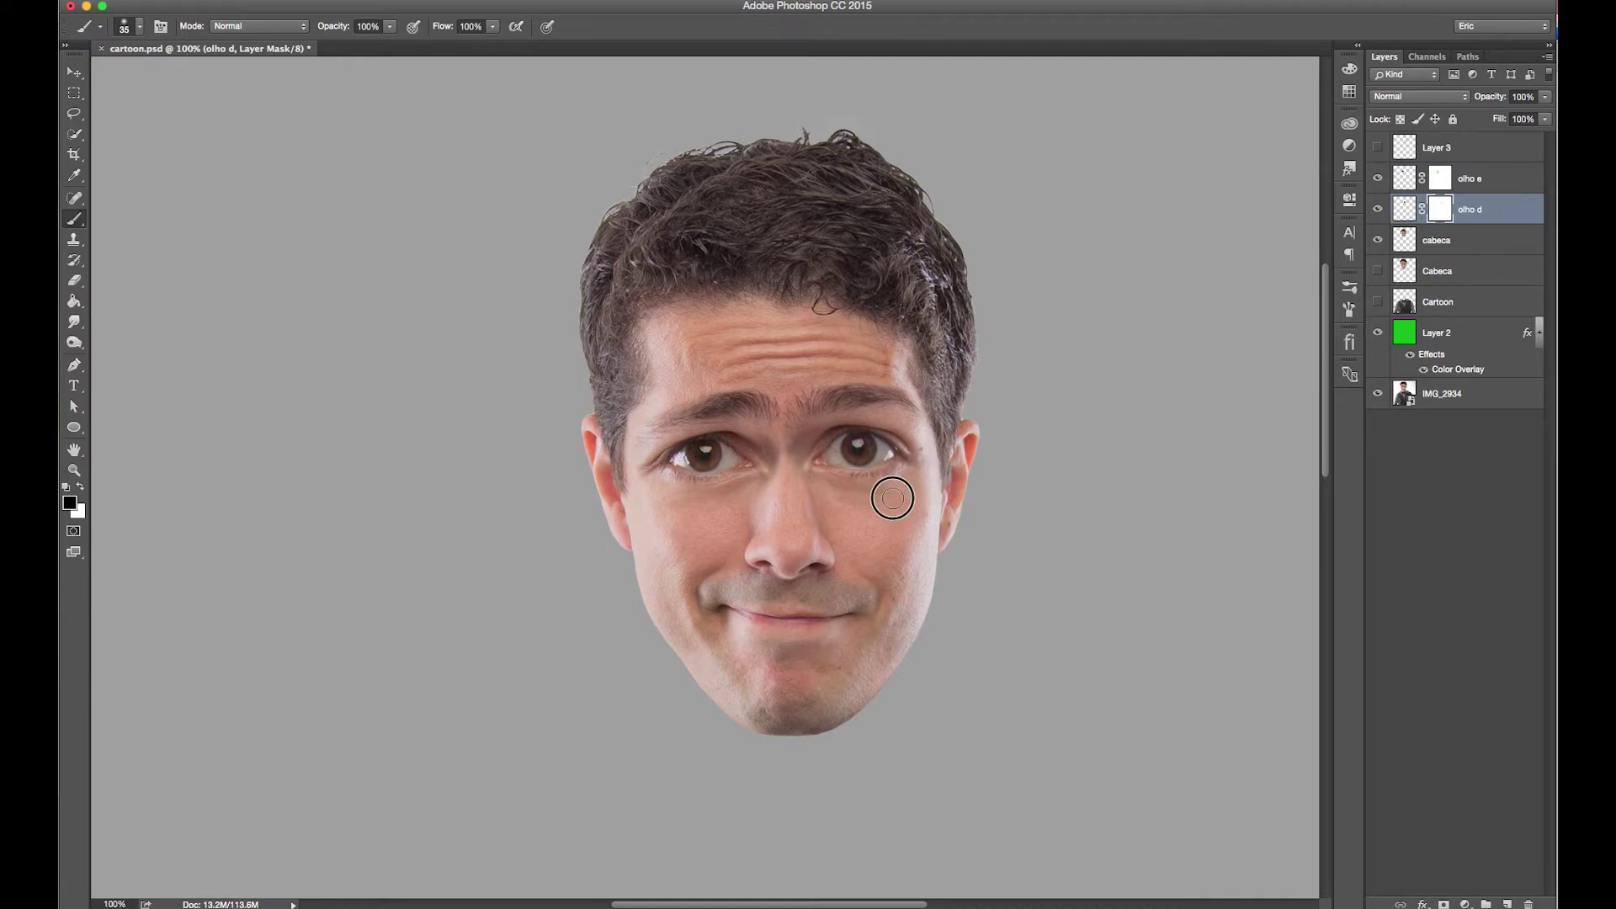
left_click_drag(892, 498, 856, 532)
key("ctrl+plus")
key("ctrl+plus")
key("ctrl+plus")
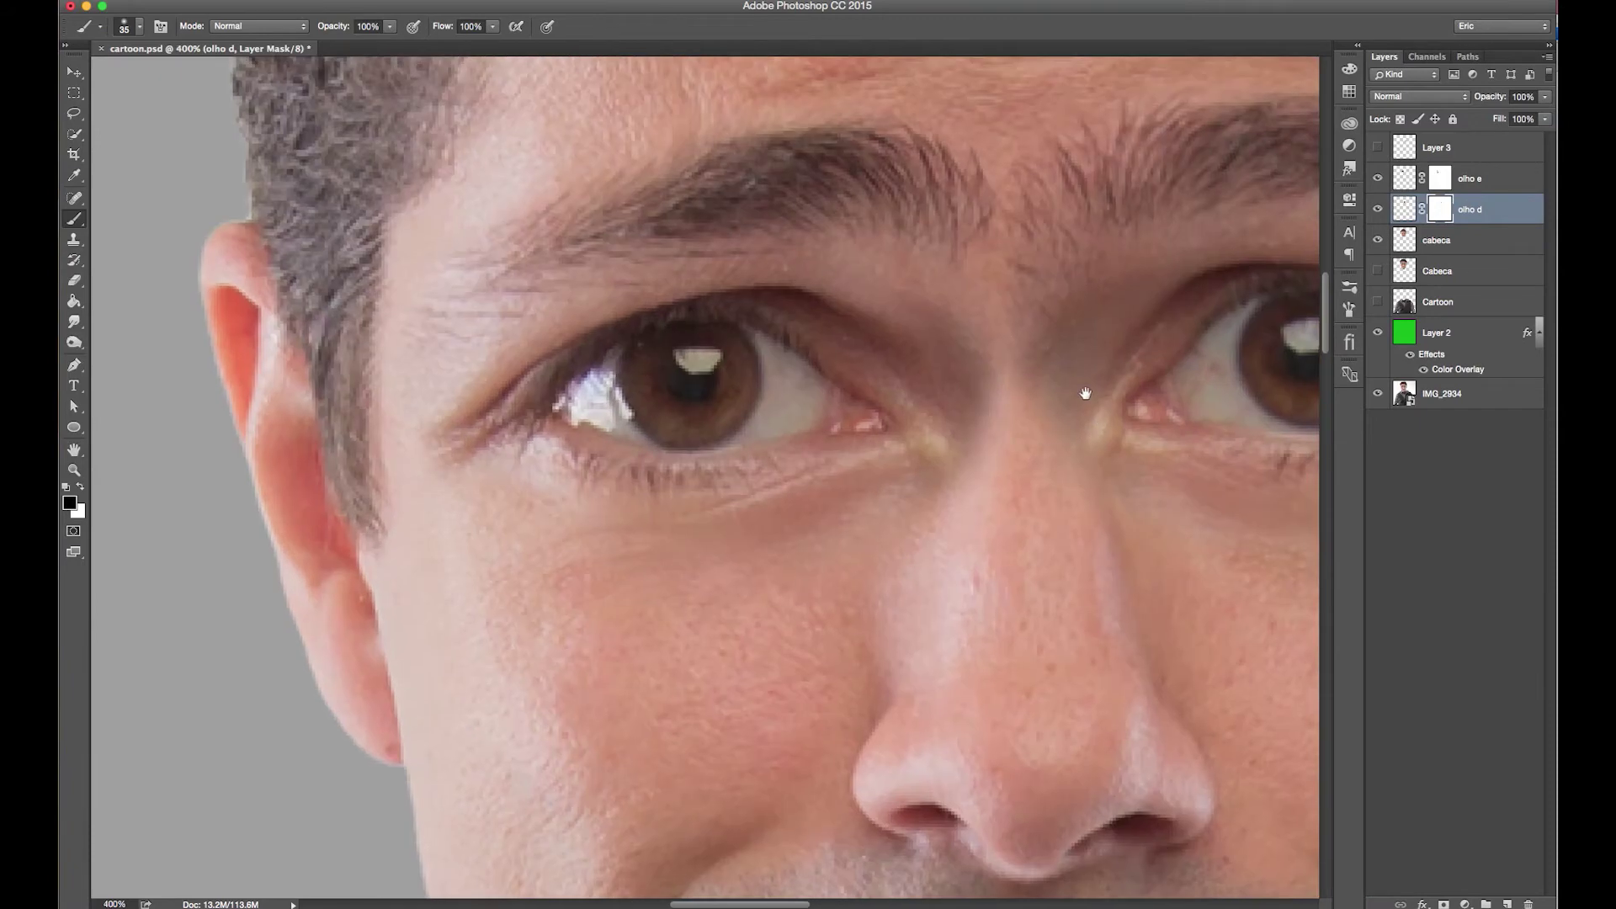
left_click_drag(1085, 393, 884, 548)
Step: Blend the olho d mask between the eyebrows with a smaller brush, restoring detail in white
left_click(1379, 179)
left_click(1378, 210)
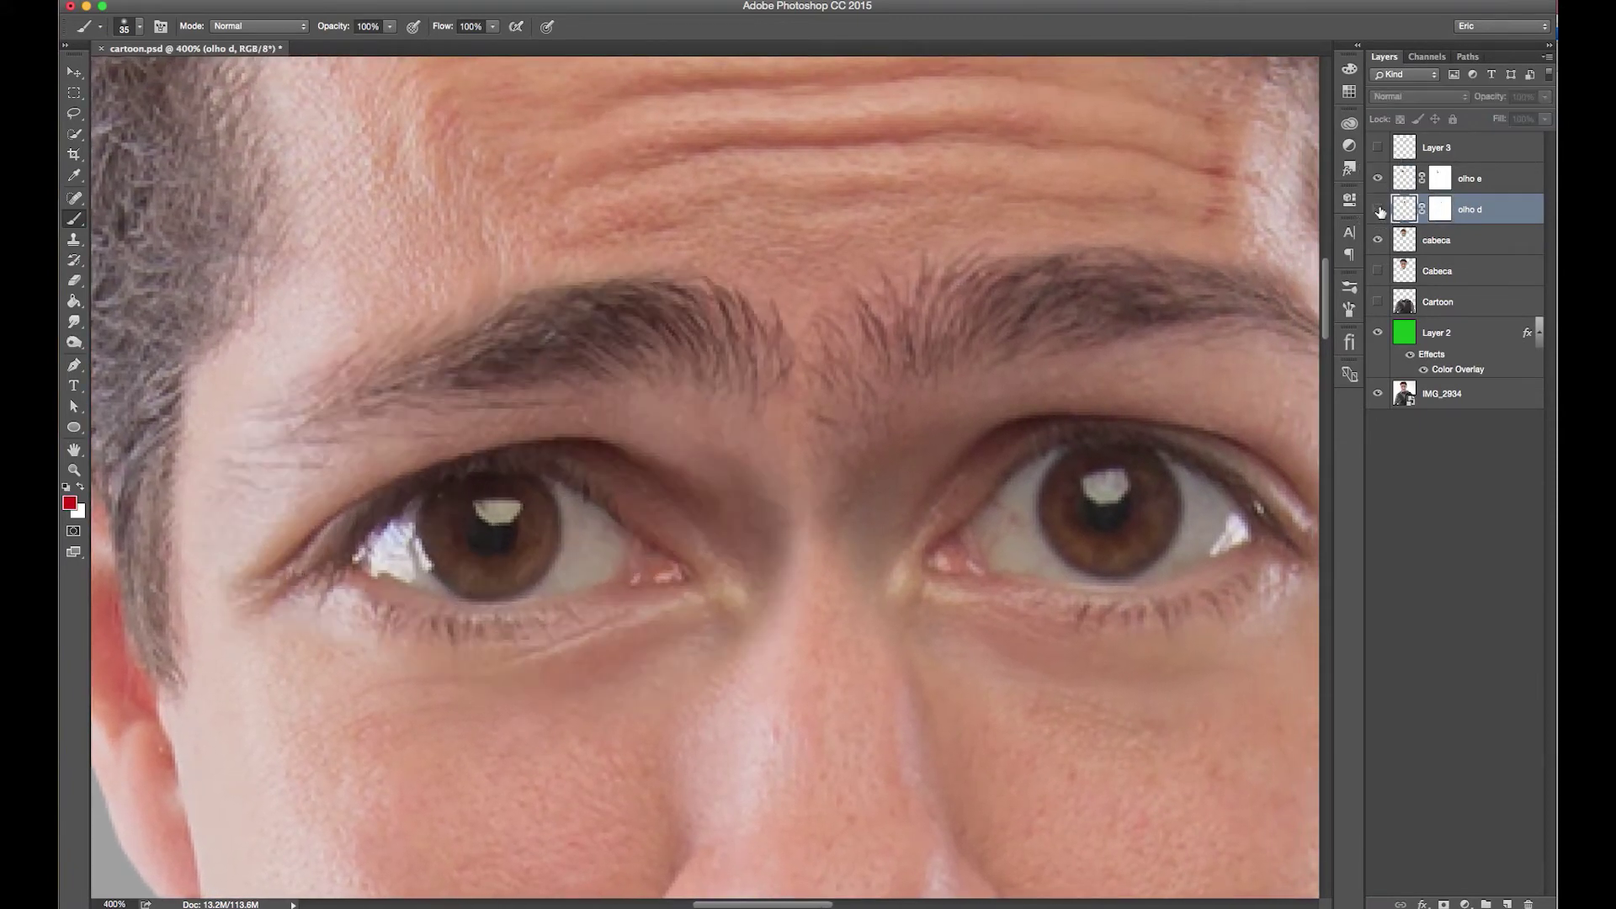
left_click(1441, 210)
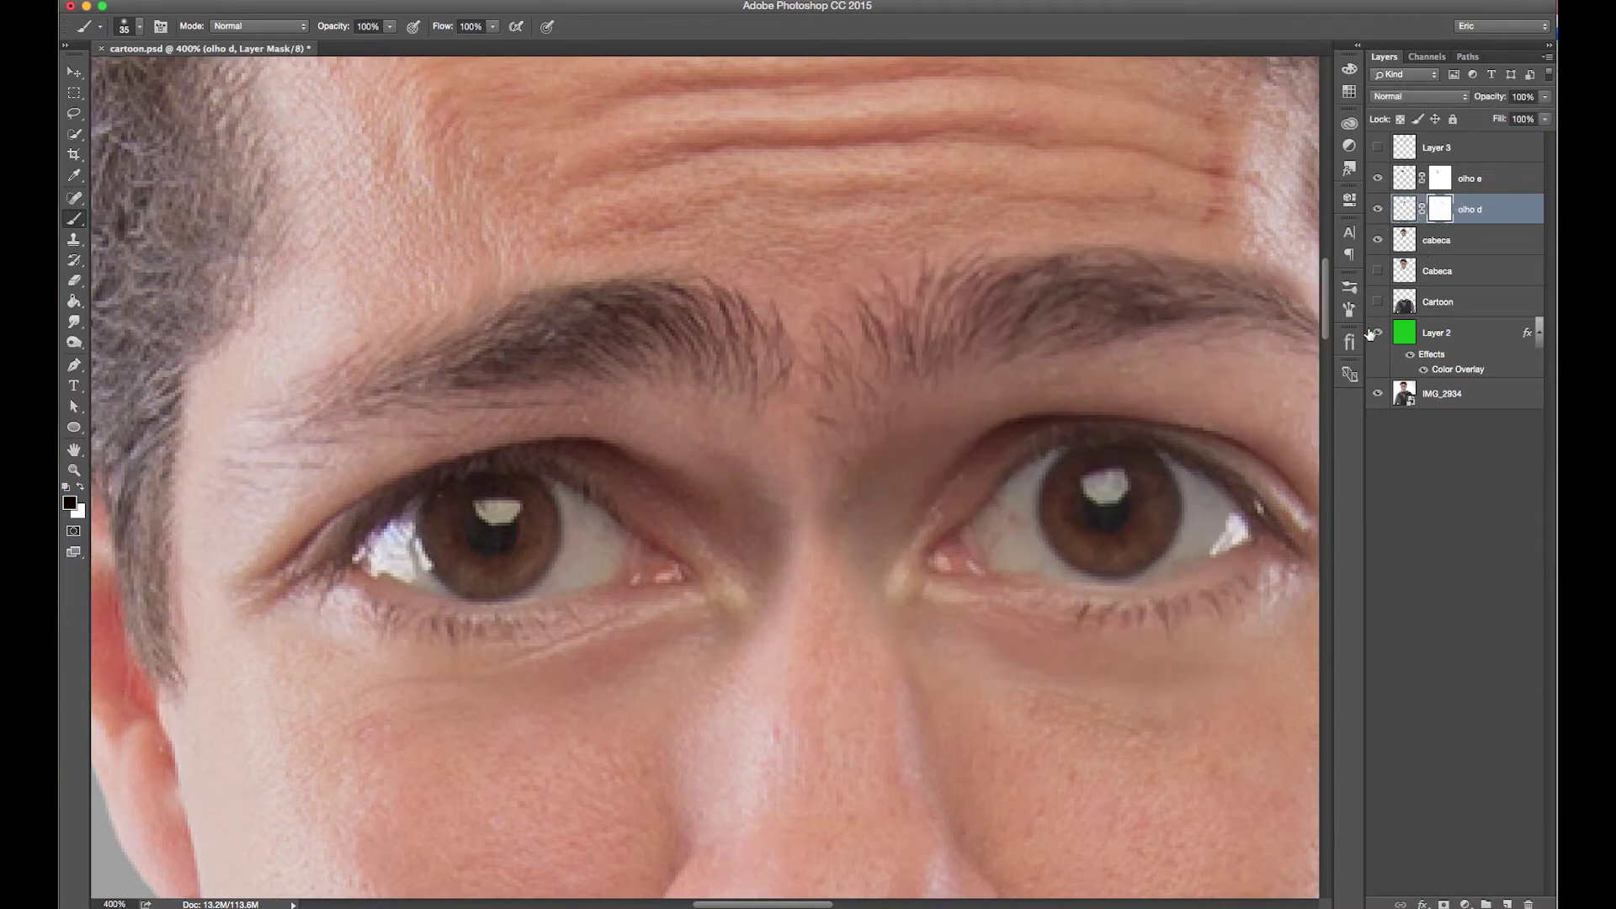
key("bracketleft")
key("bracketleft")
mouse_move(809, 415)
left_mouse_down()
mouse_move(779, 404)
mouse_move(801, 361)
mouse_move(812, 505)
mouse_move(830, 531)
mouse_move(852, 530)
mouse_move(825, 313)
mouse_move(859, 372)
mouse_move(841, 447)
mouse_move(853, 429)
left_mouse_up()
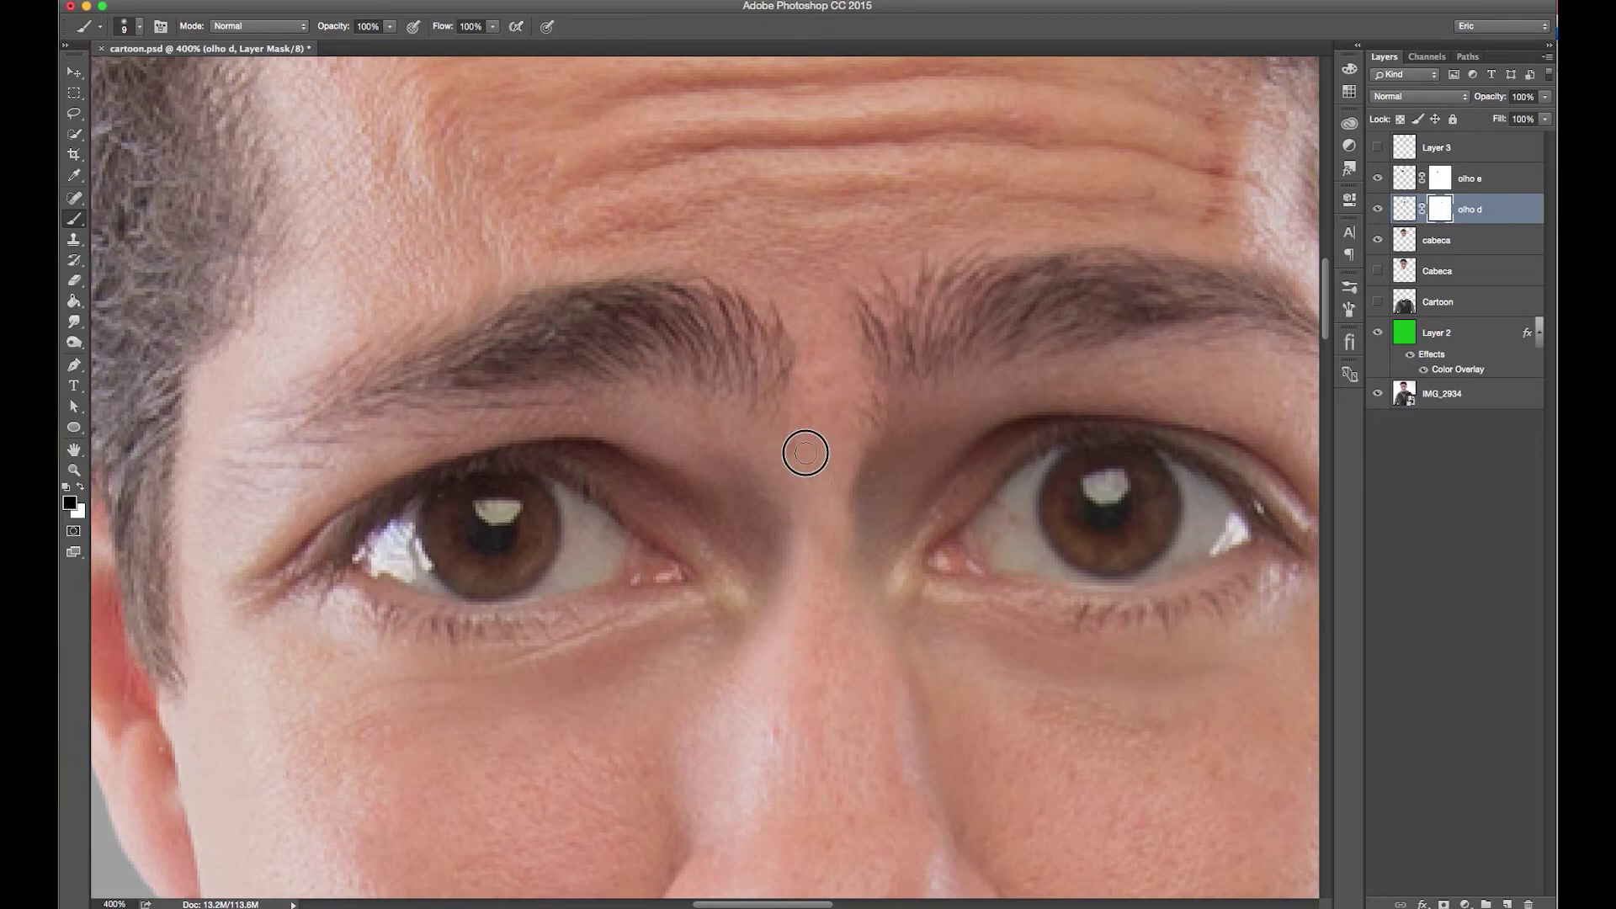
mouse_move(878, 423)
left_mouse_down()
mouse_move(920, 379)
mouse_move(884, 462)
mouse_move(931, 421)
left_mouse_up()
key("ctrl+z")
left_click(80, 489)
left_click_drag(867, 405, 867, 364)
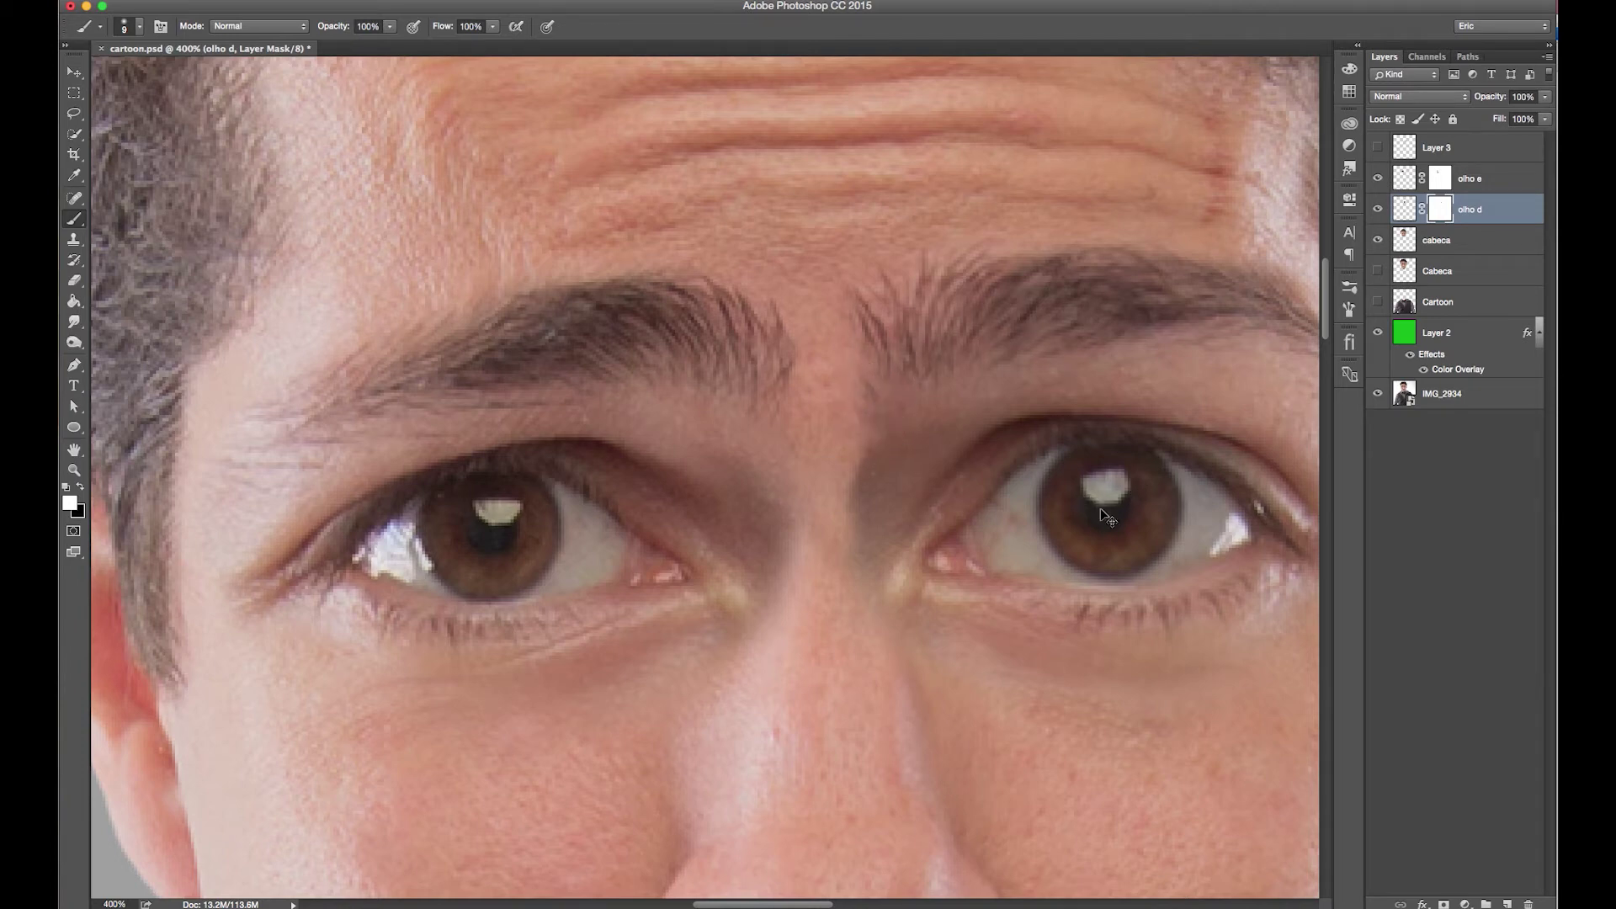
key("super+minus")
key("super+minus")
key("super+minus")
key("super+minus")
key("super+plus")
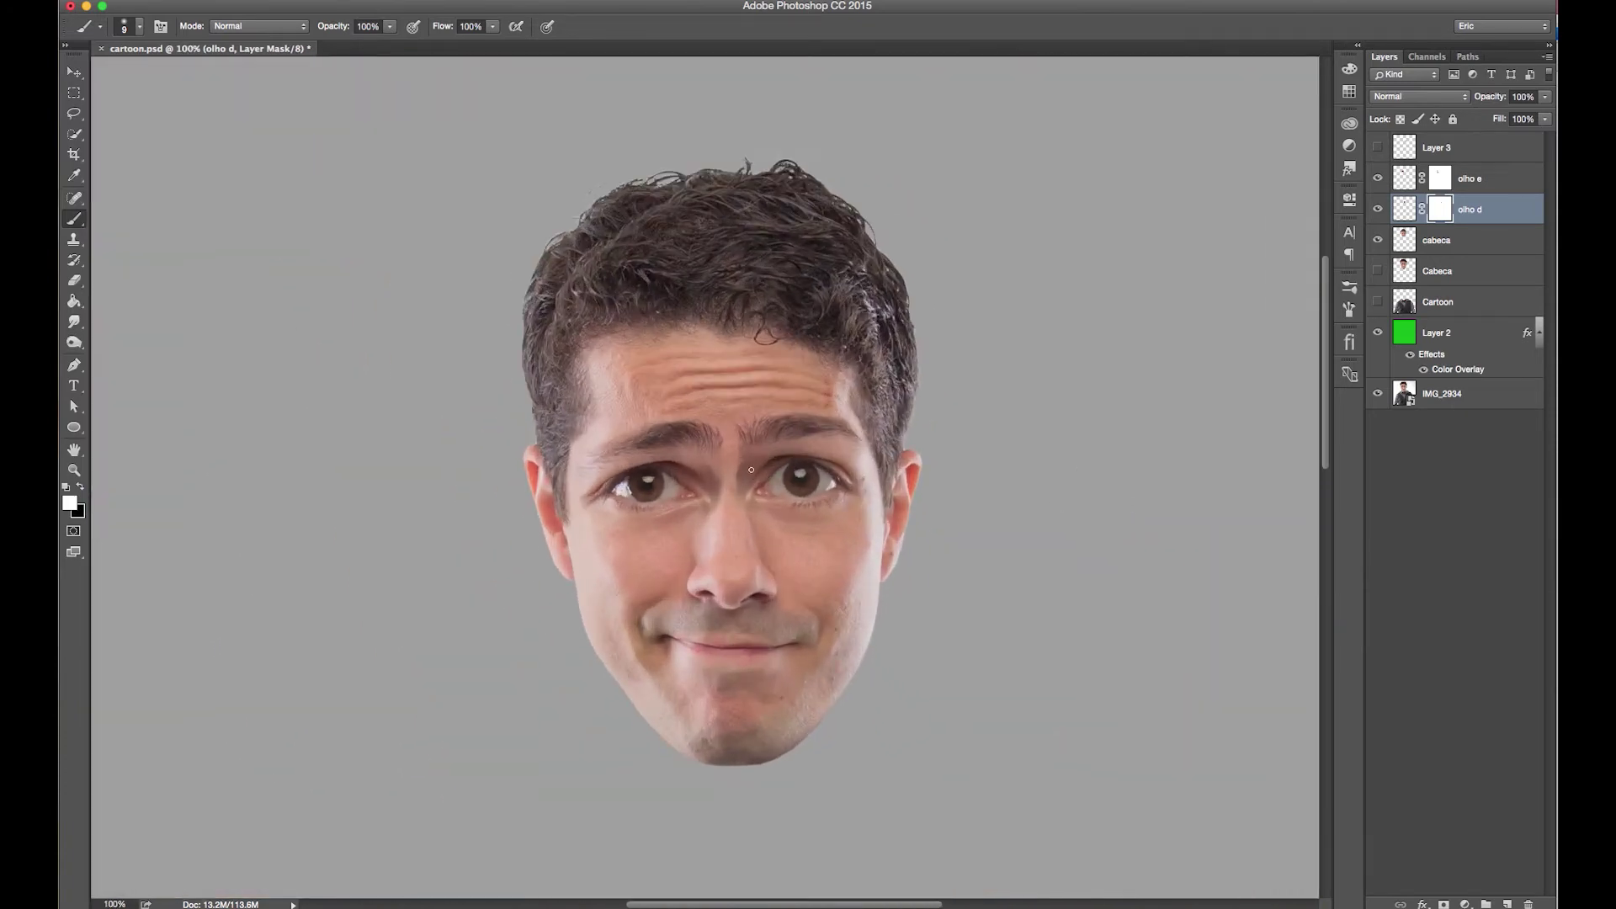
left_click(1378, 209)
left_click(1378, 209)
left_click(1378, 209)
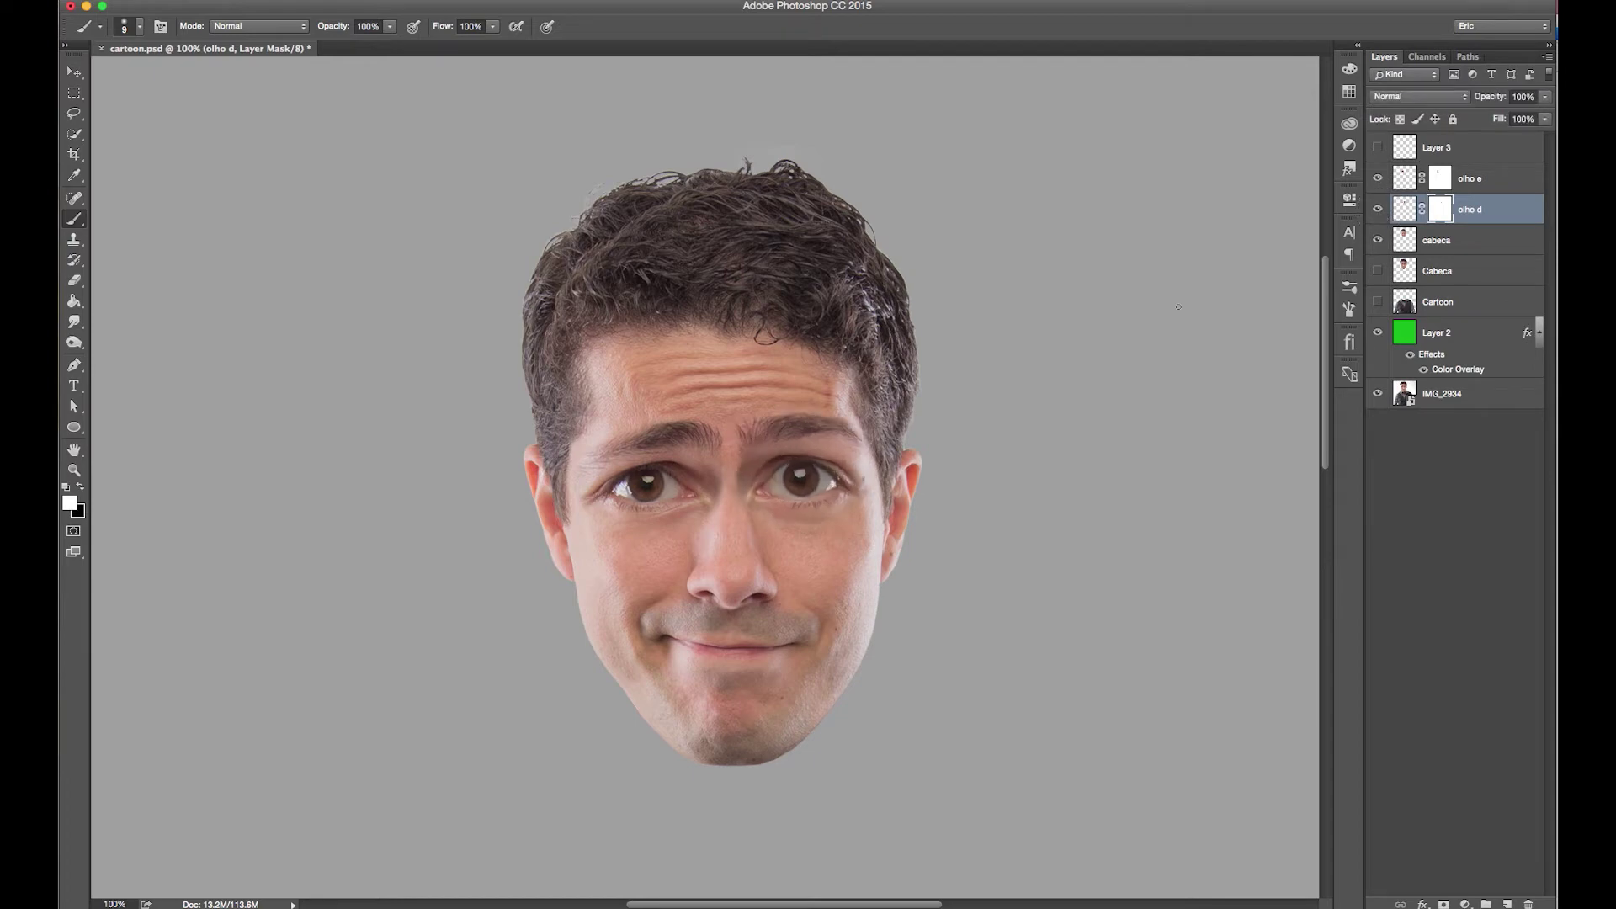
key("x")
right_click(740, 471)
type("25")
key("Return")
left_click(1378, 271)
left_click(1378, 240)
left_click(1378, 209)
left_click(1378, 178)
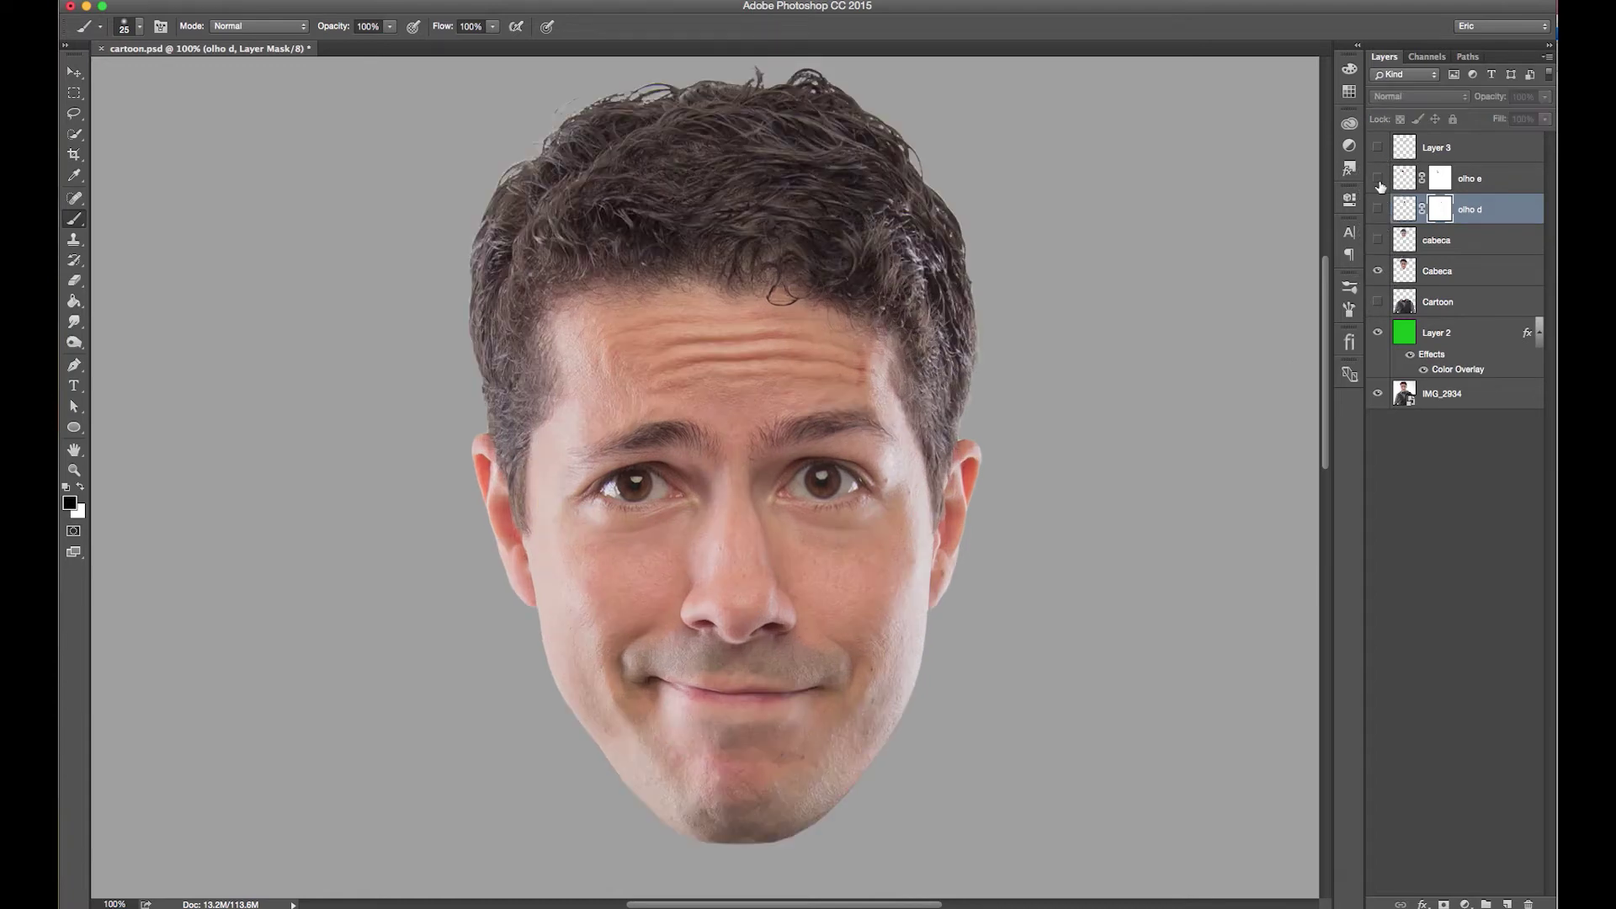
left_click_drag(1378, 178, 1378, 236)
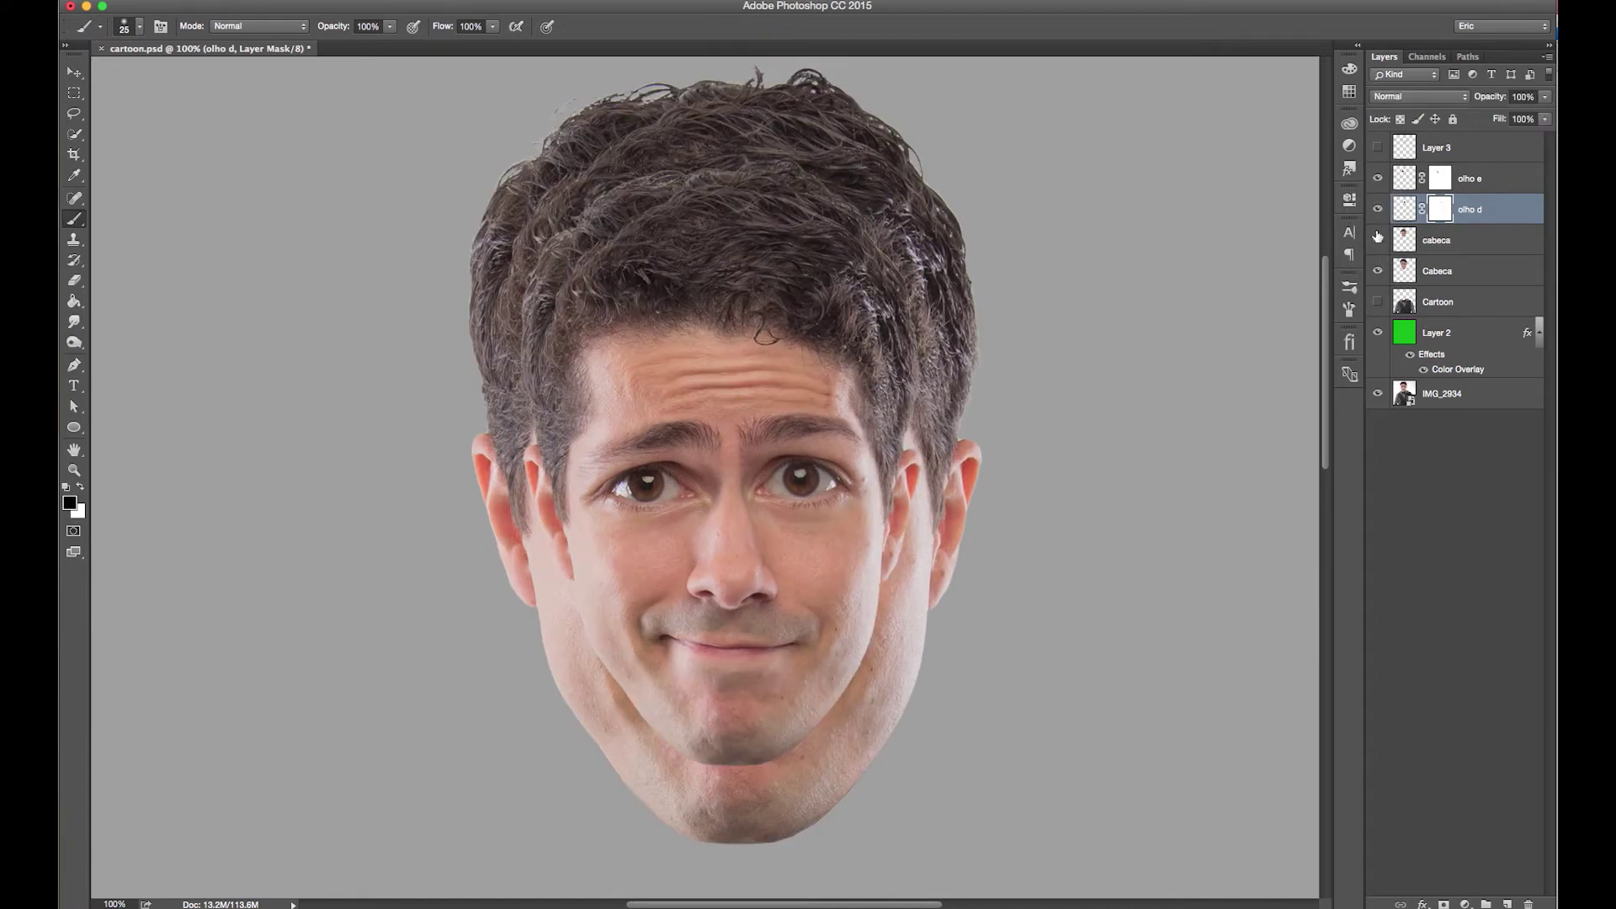
left_click(1378, 270)
left_click(1486, 146)
mouse_move(1441, 152)
left_mouse_down()
mouse_move(1441, 898)
mouse_move(1534, 901)
left_mouse_up()
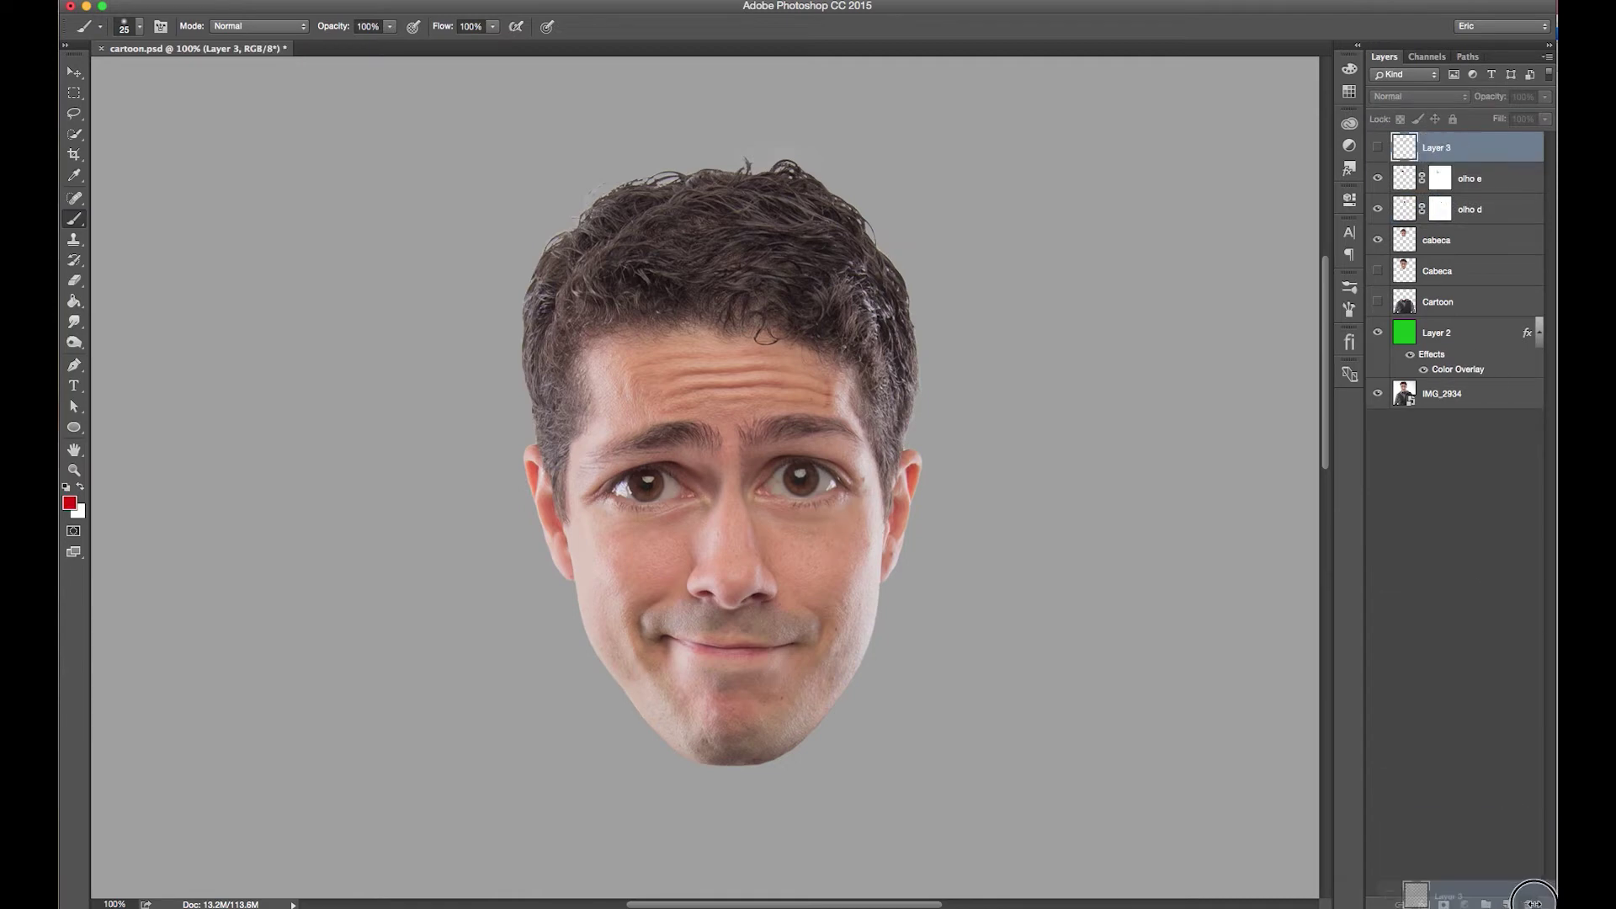
Step: Delete Layer 3
left_click_drag(1534, 901, 1532, 903)
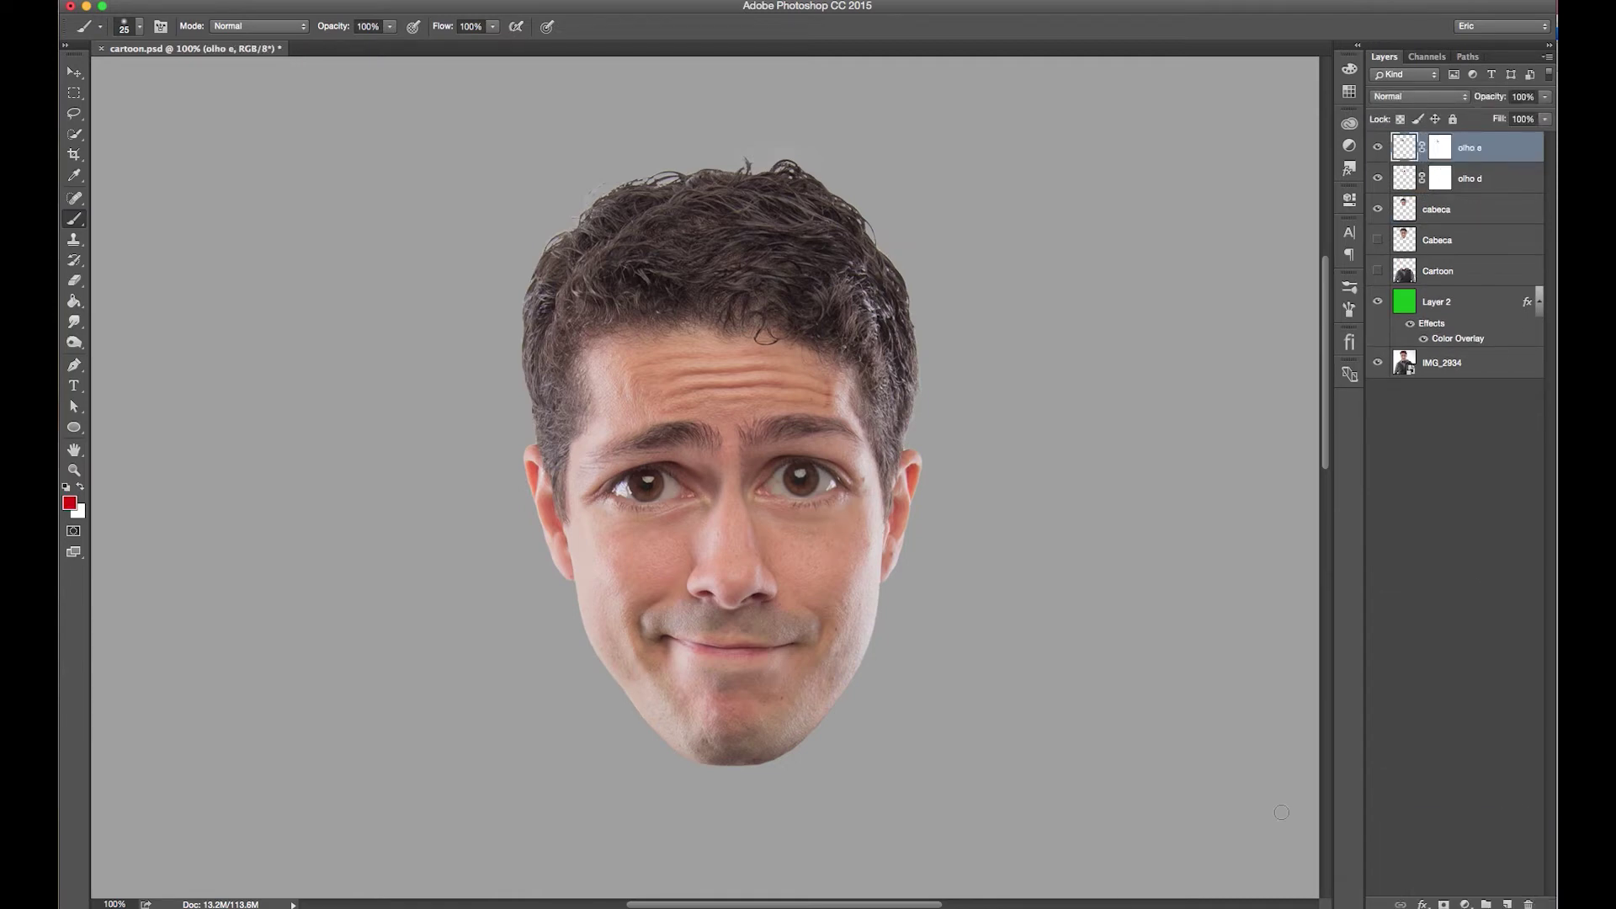
left_click(74, 469)
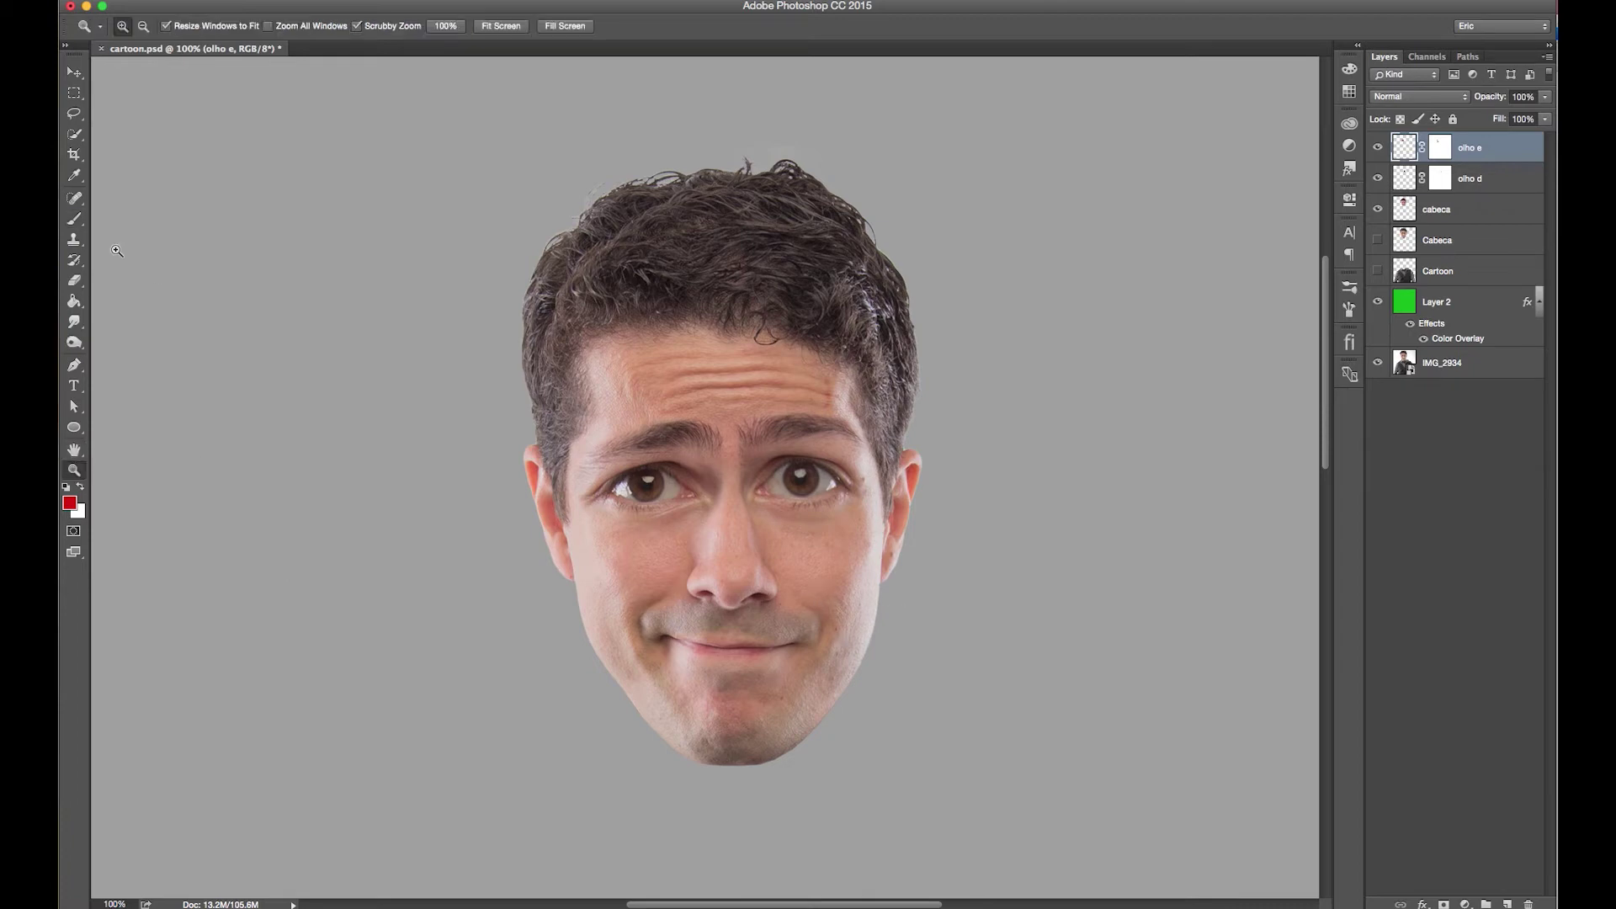
left_click(75, 73)
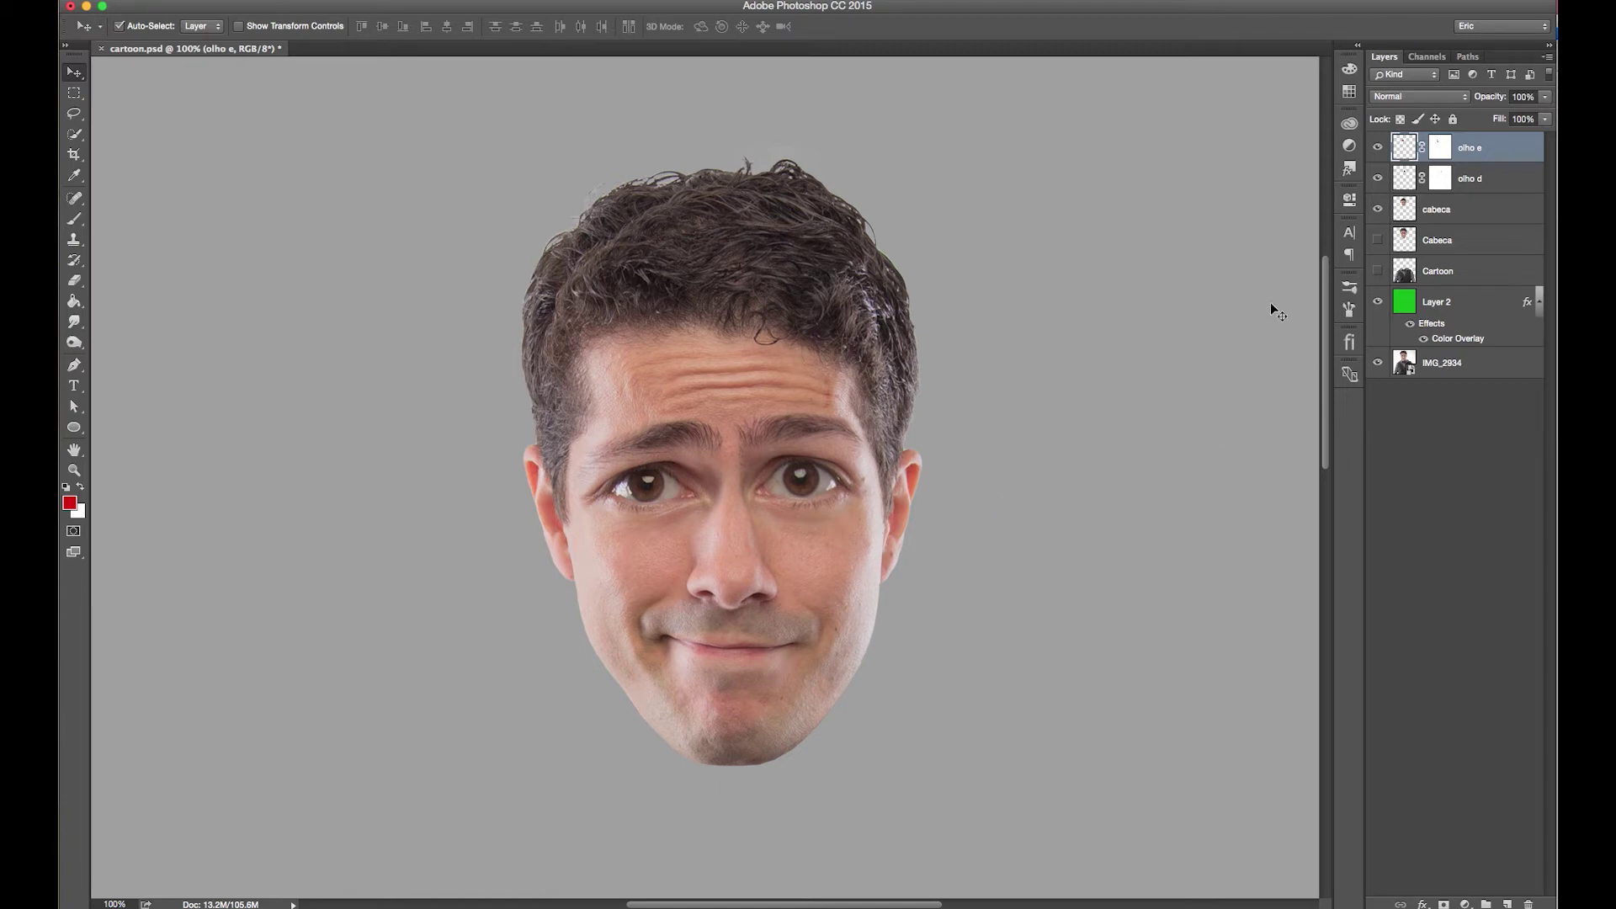
Step: Duplicate the cabeca layer into cabeca copy, then zoom to 200% on the nose
left_click(1471, 217)
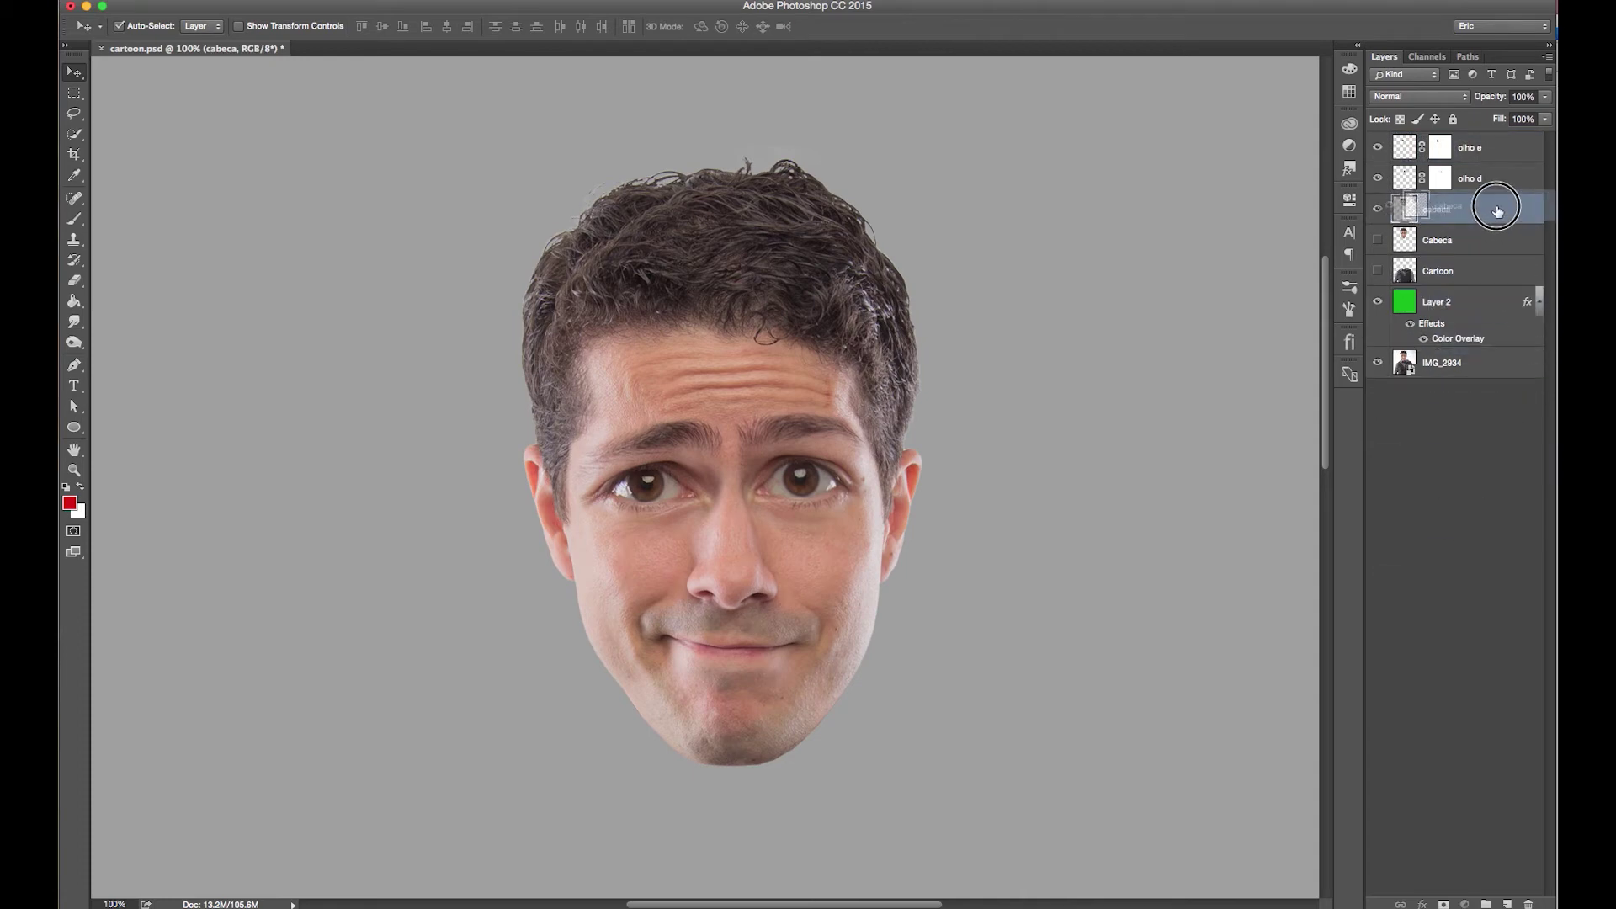
left_click_drag(1448, 210, 1509, 902)
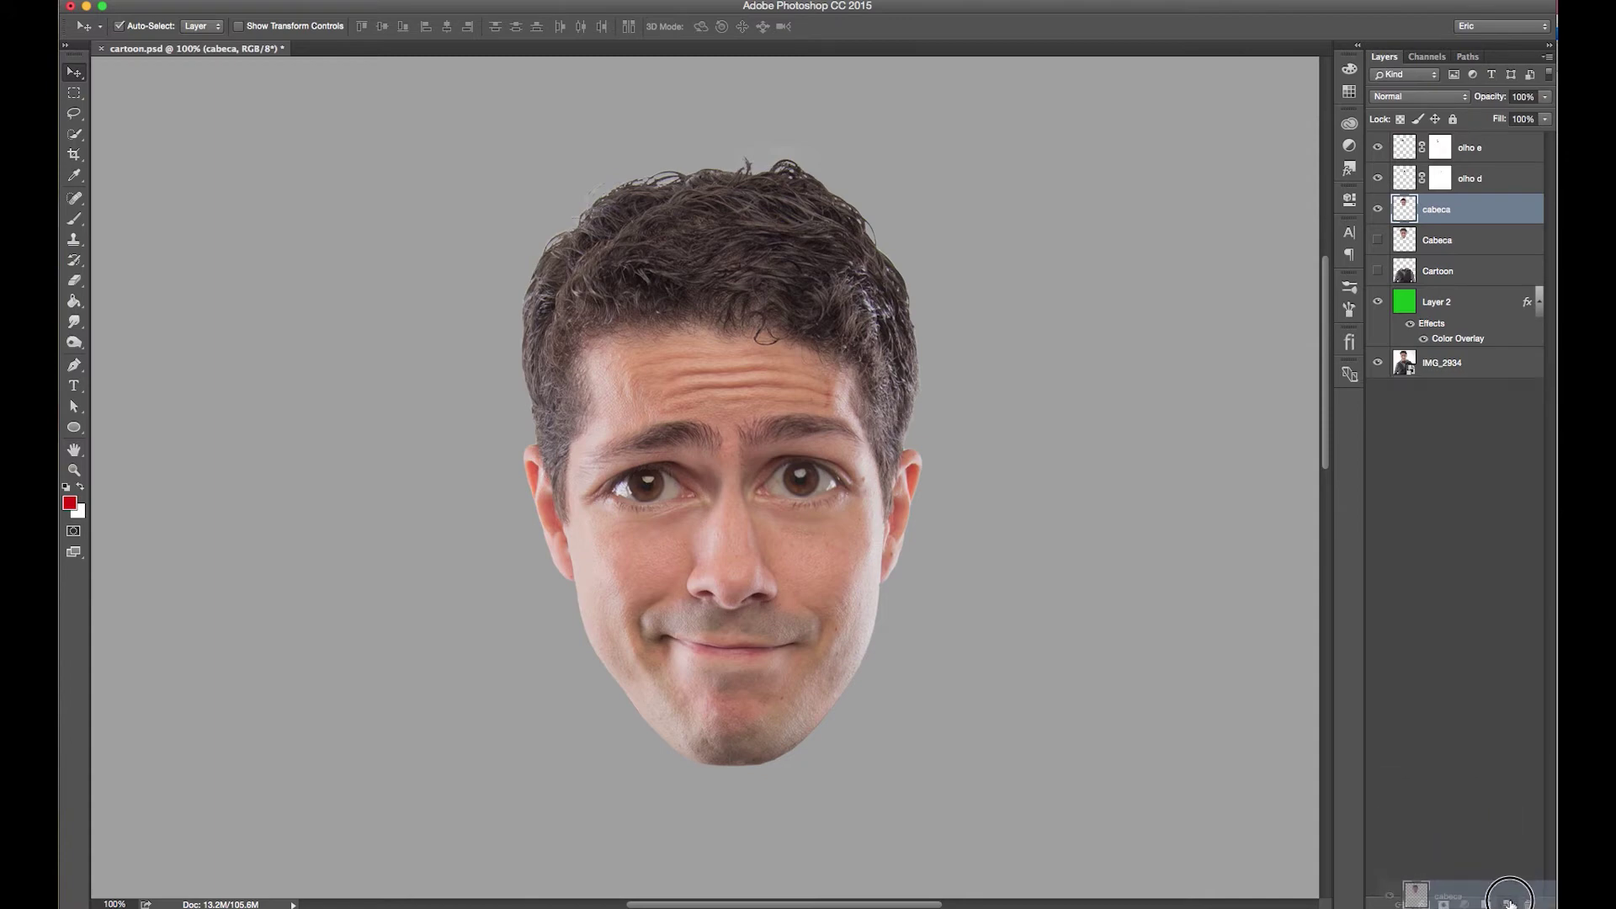
left_click_drag(1509, 902, 1508, 903)
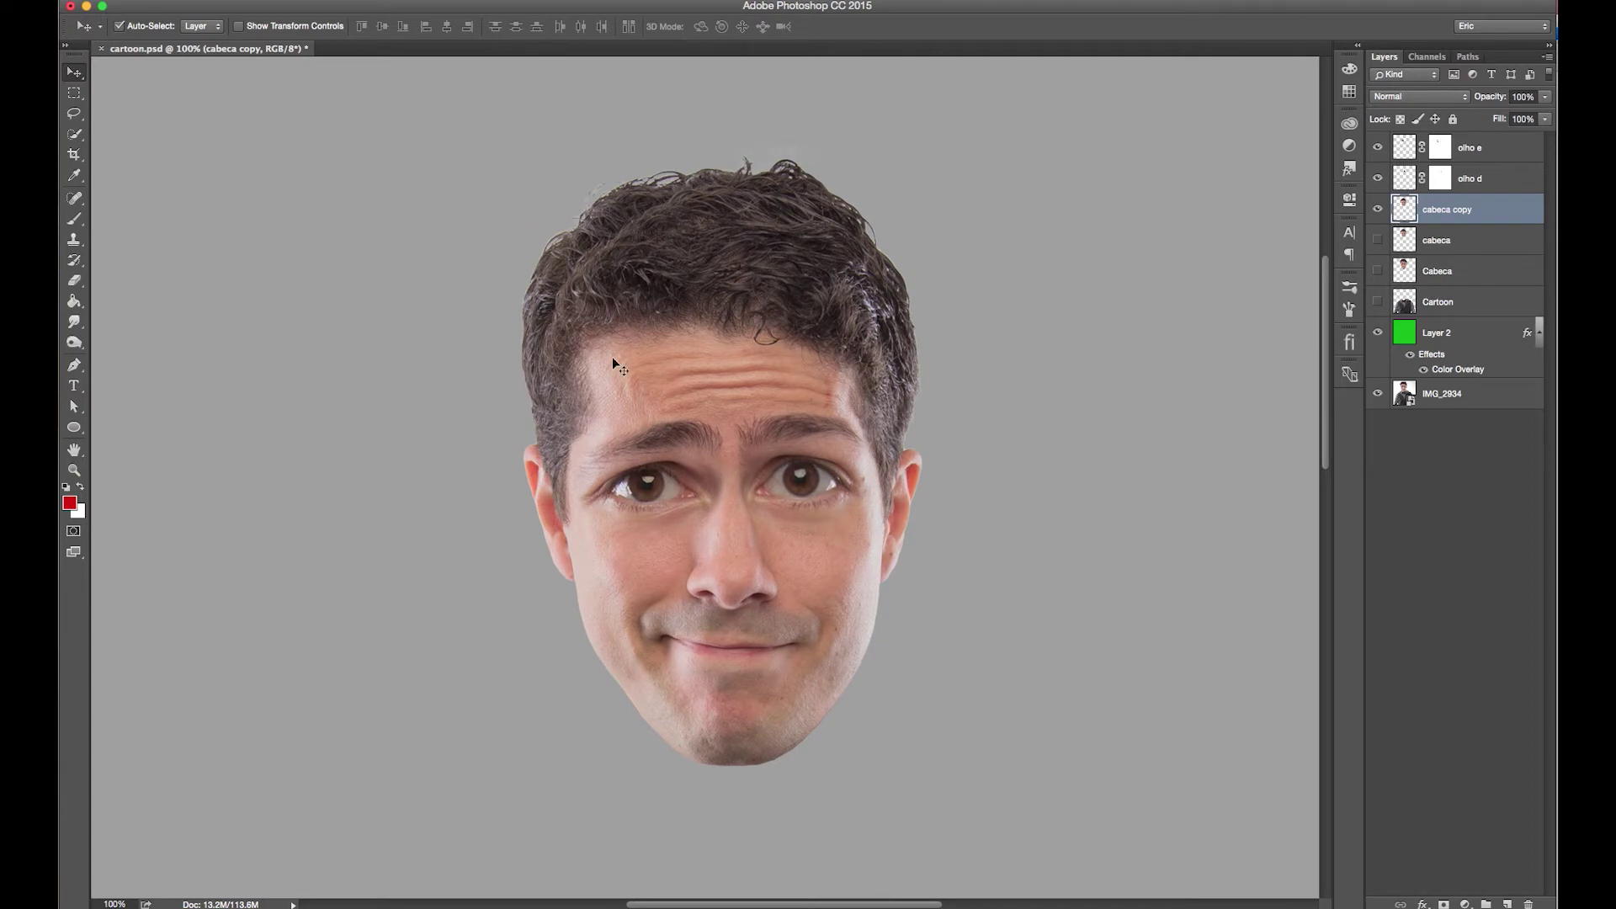
left_click(75, 472)
left_click(762, 602)
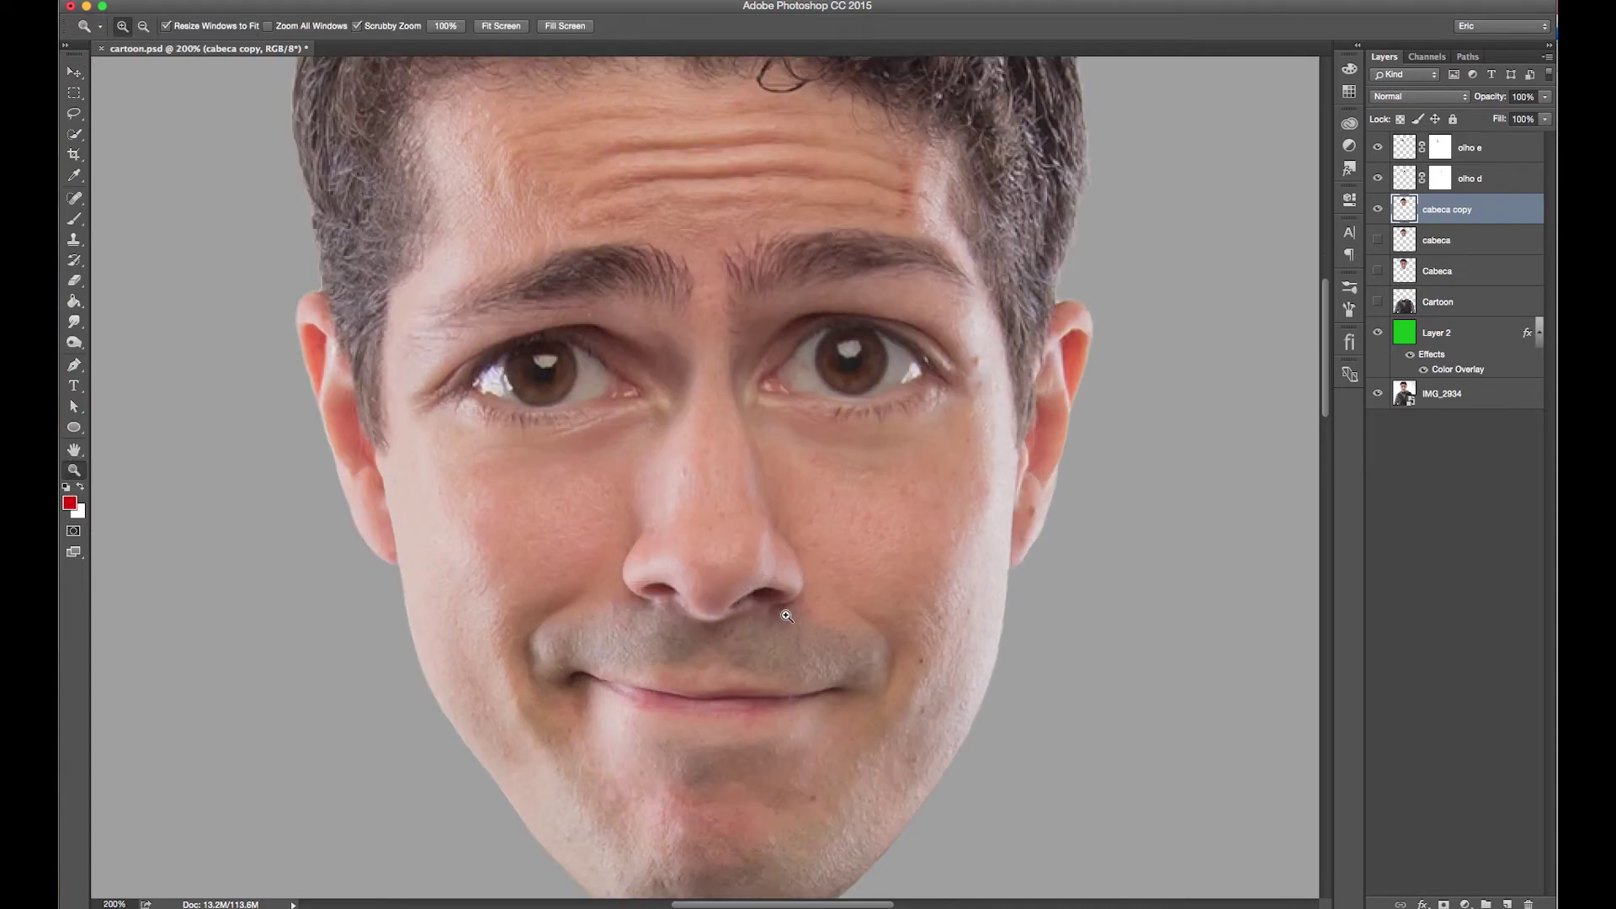
Step: Open Liquify on cabeca copy, then cancel it without changes
left_click_drag(826, 646, 828, 514)
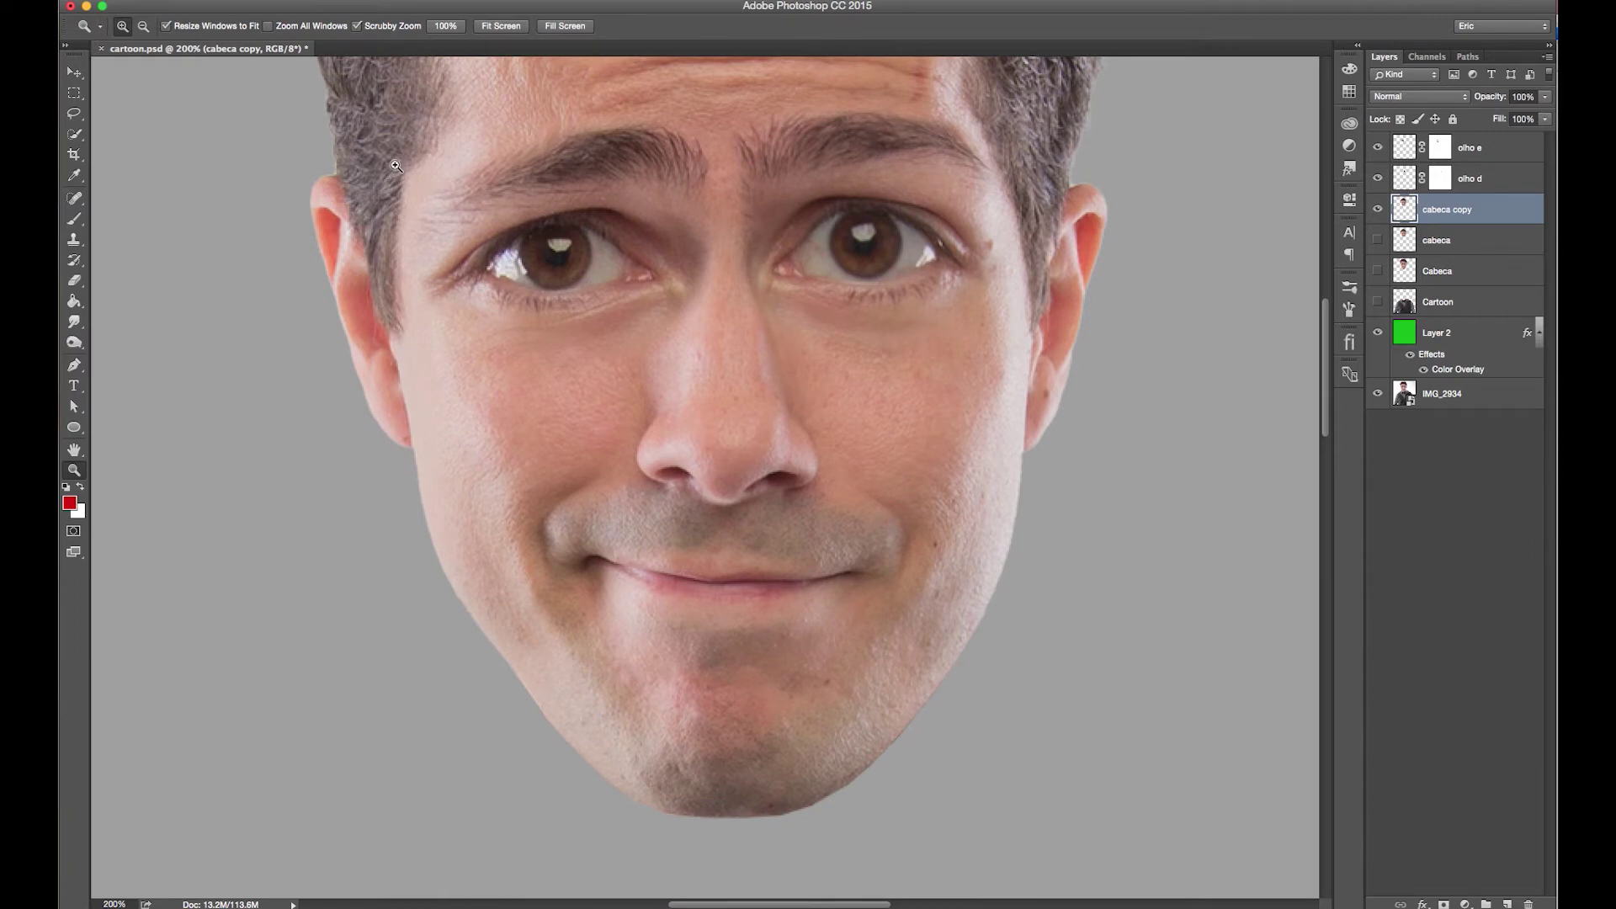
left_click(455, 0)
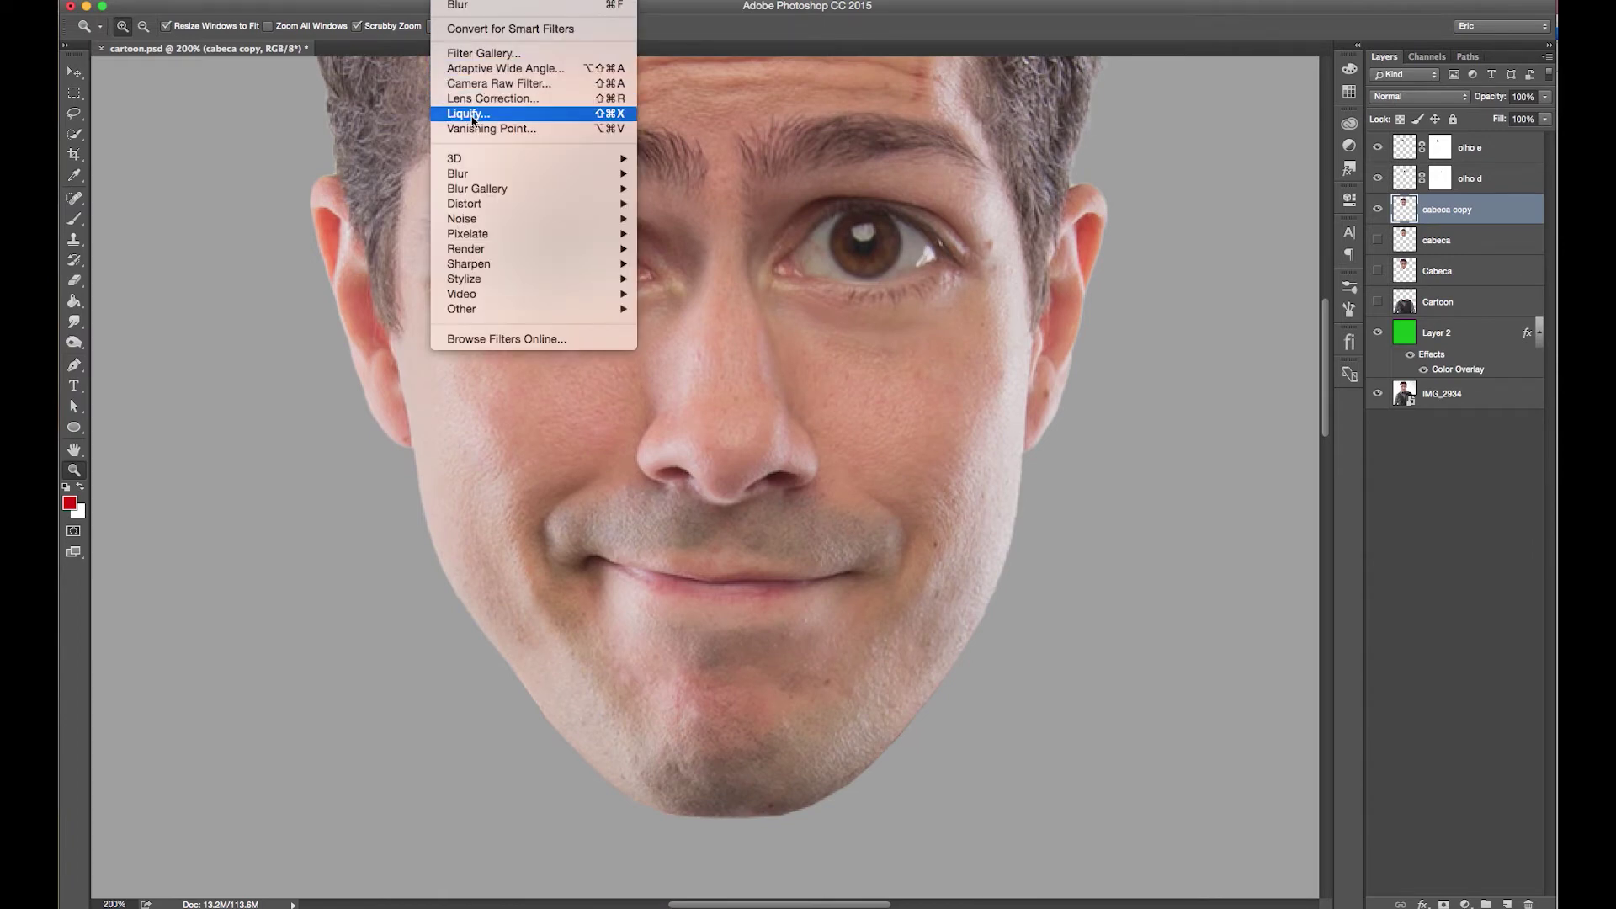
left_click(472, 118)
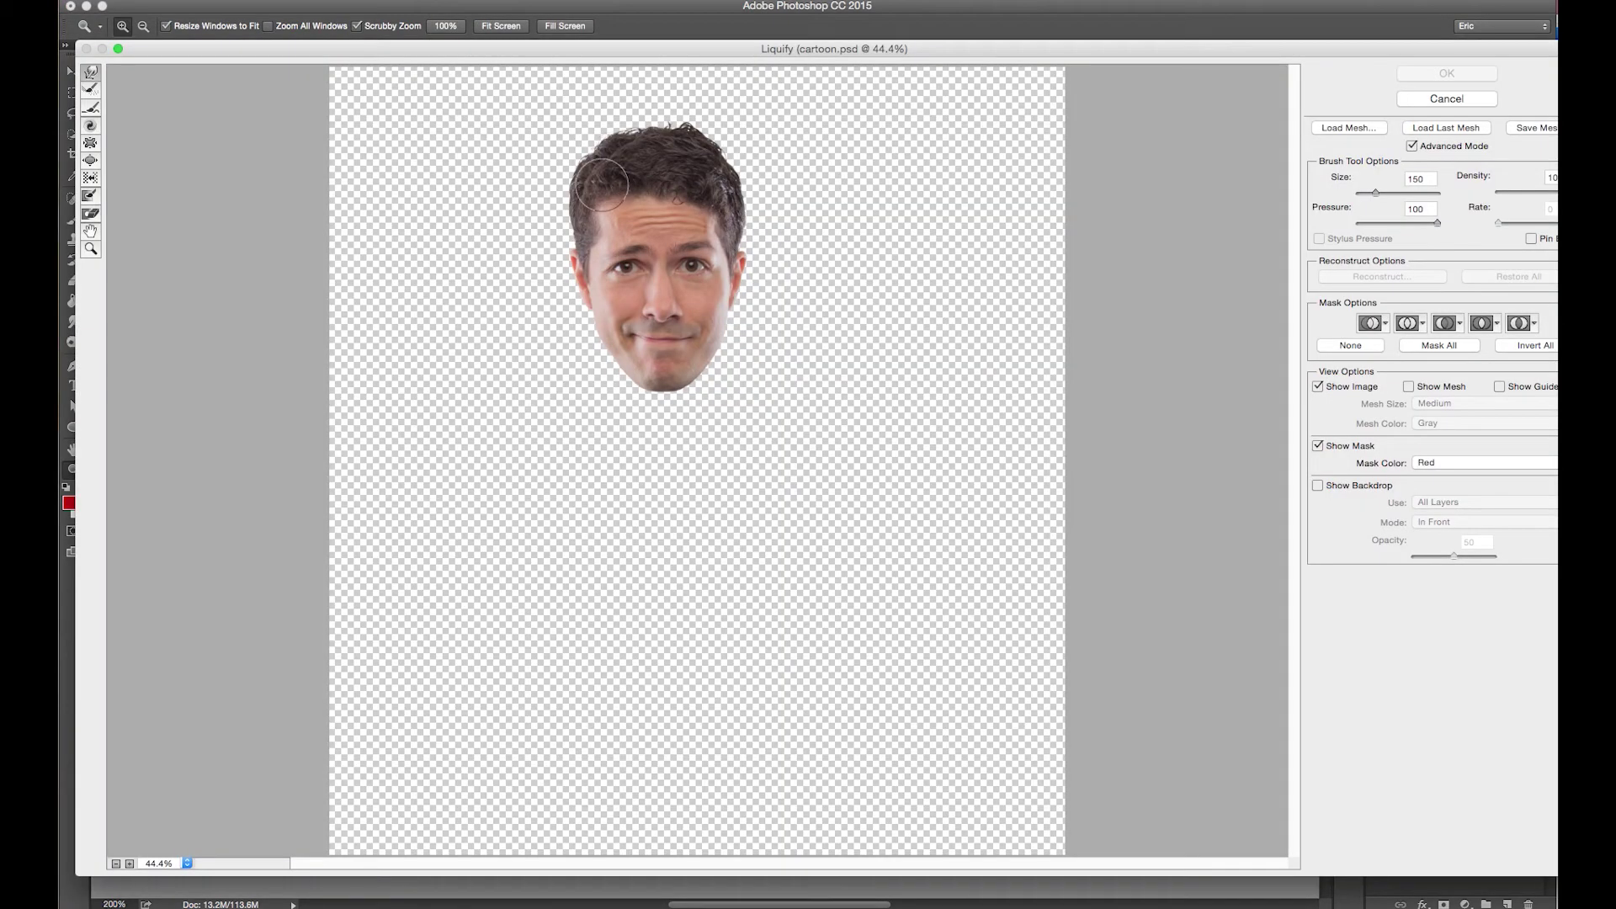
left_click(1436, 104)
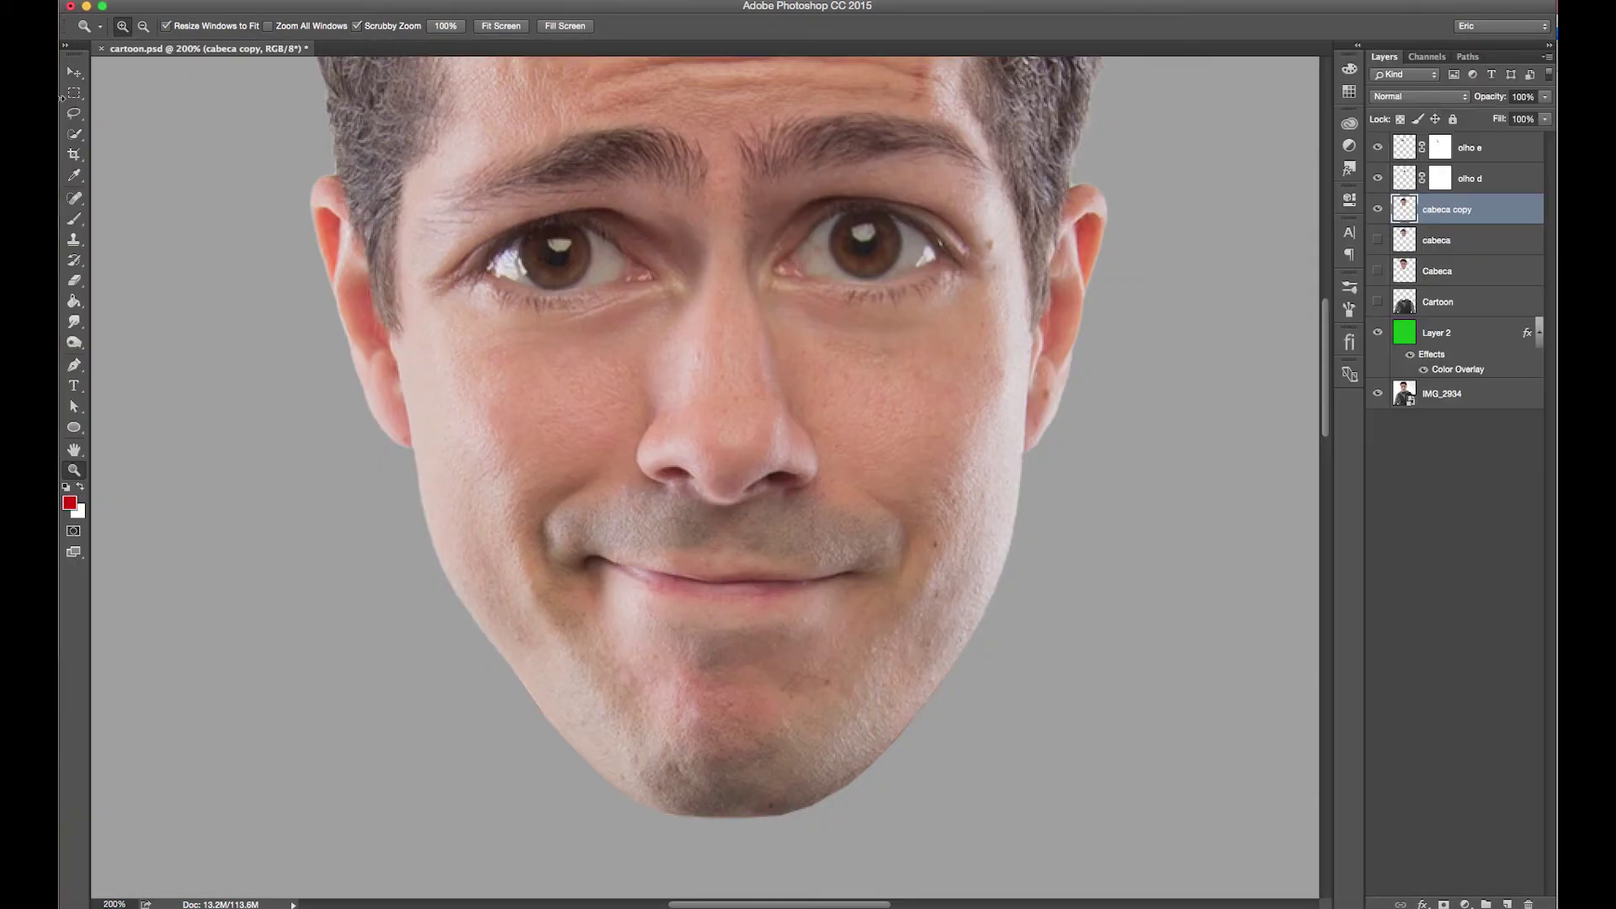
Step: Draw a rectangular selection framing the face from the brows past the chin, and reopen Liquify
left_click(74, 93)
left_click_drag(259, 131, 982, 717)
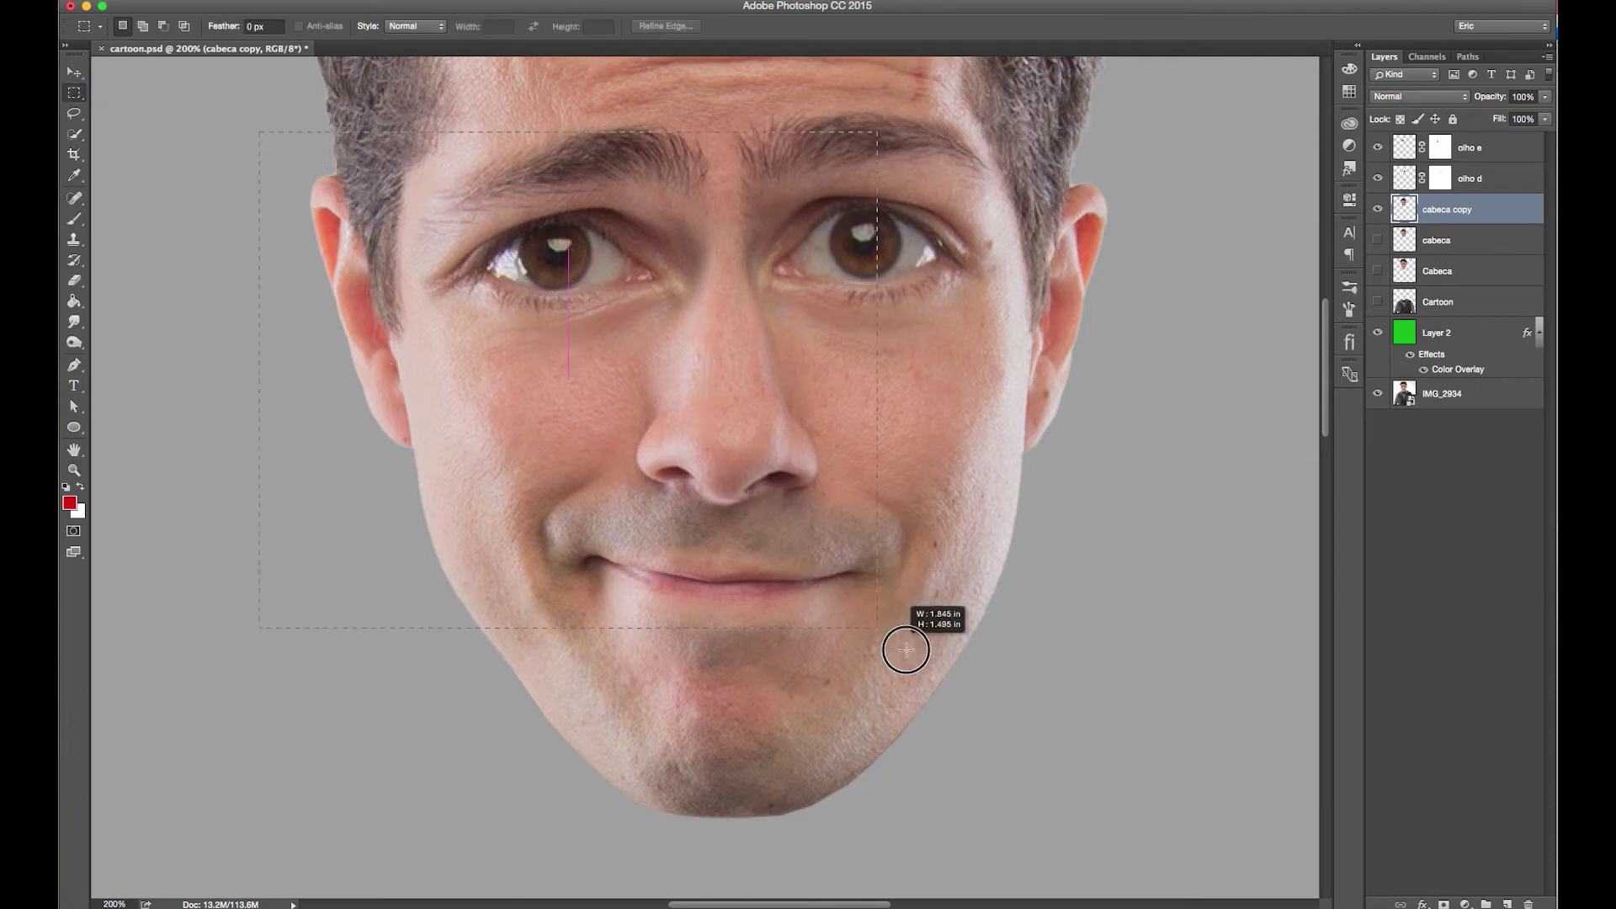
left_click_drag(981, 717, 1231, 858)
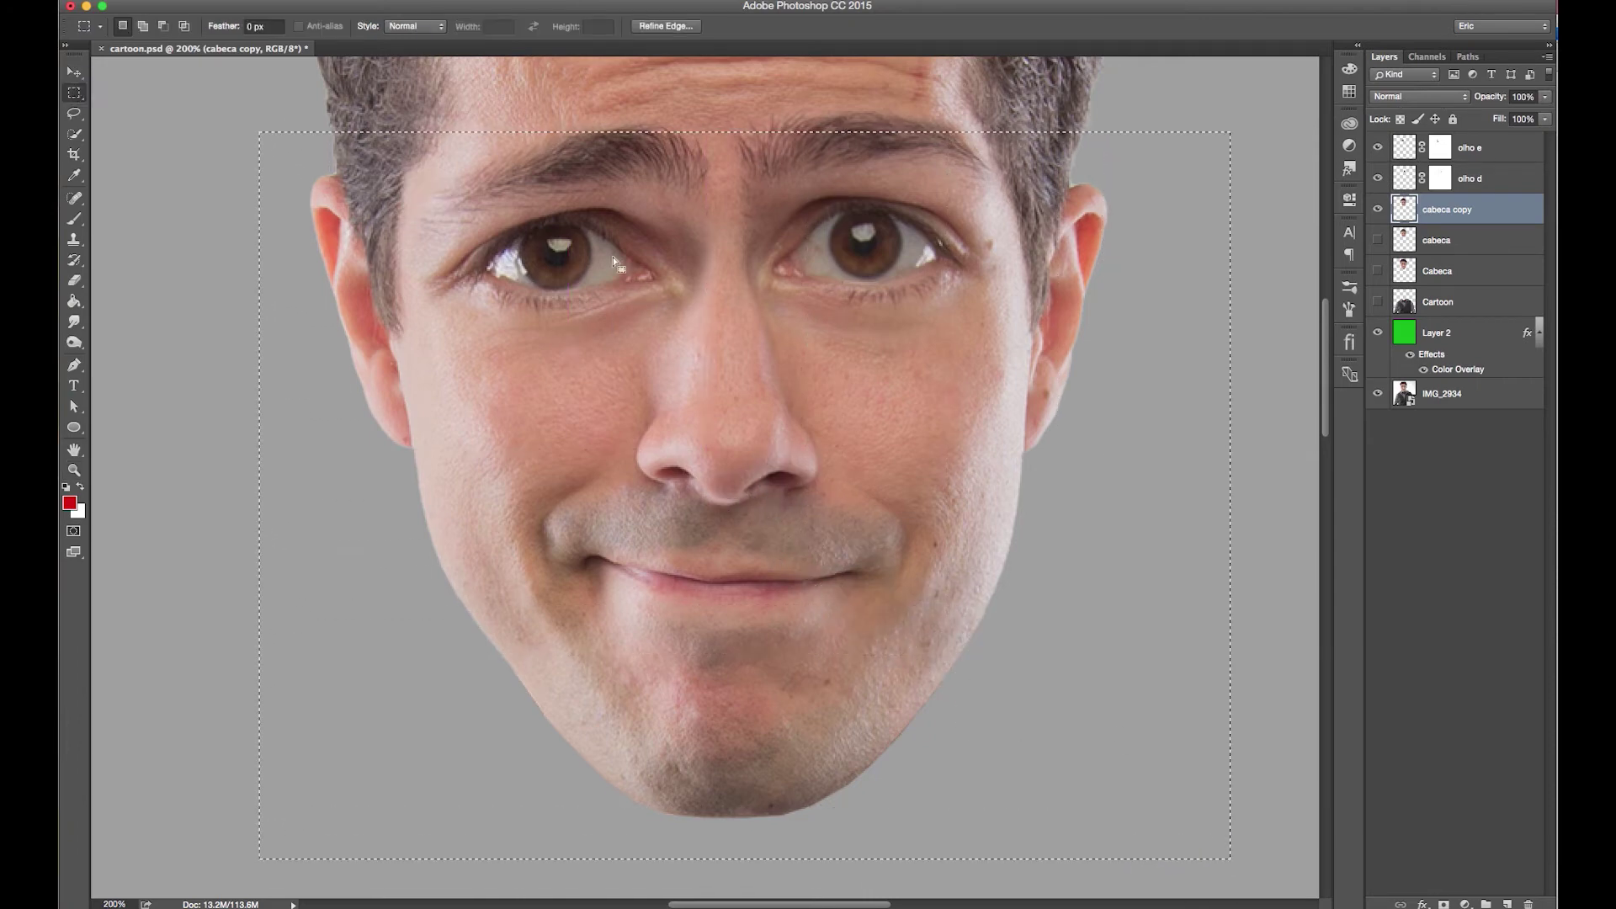
left_click(446, 0)
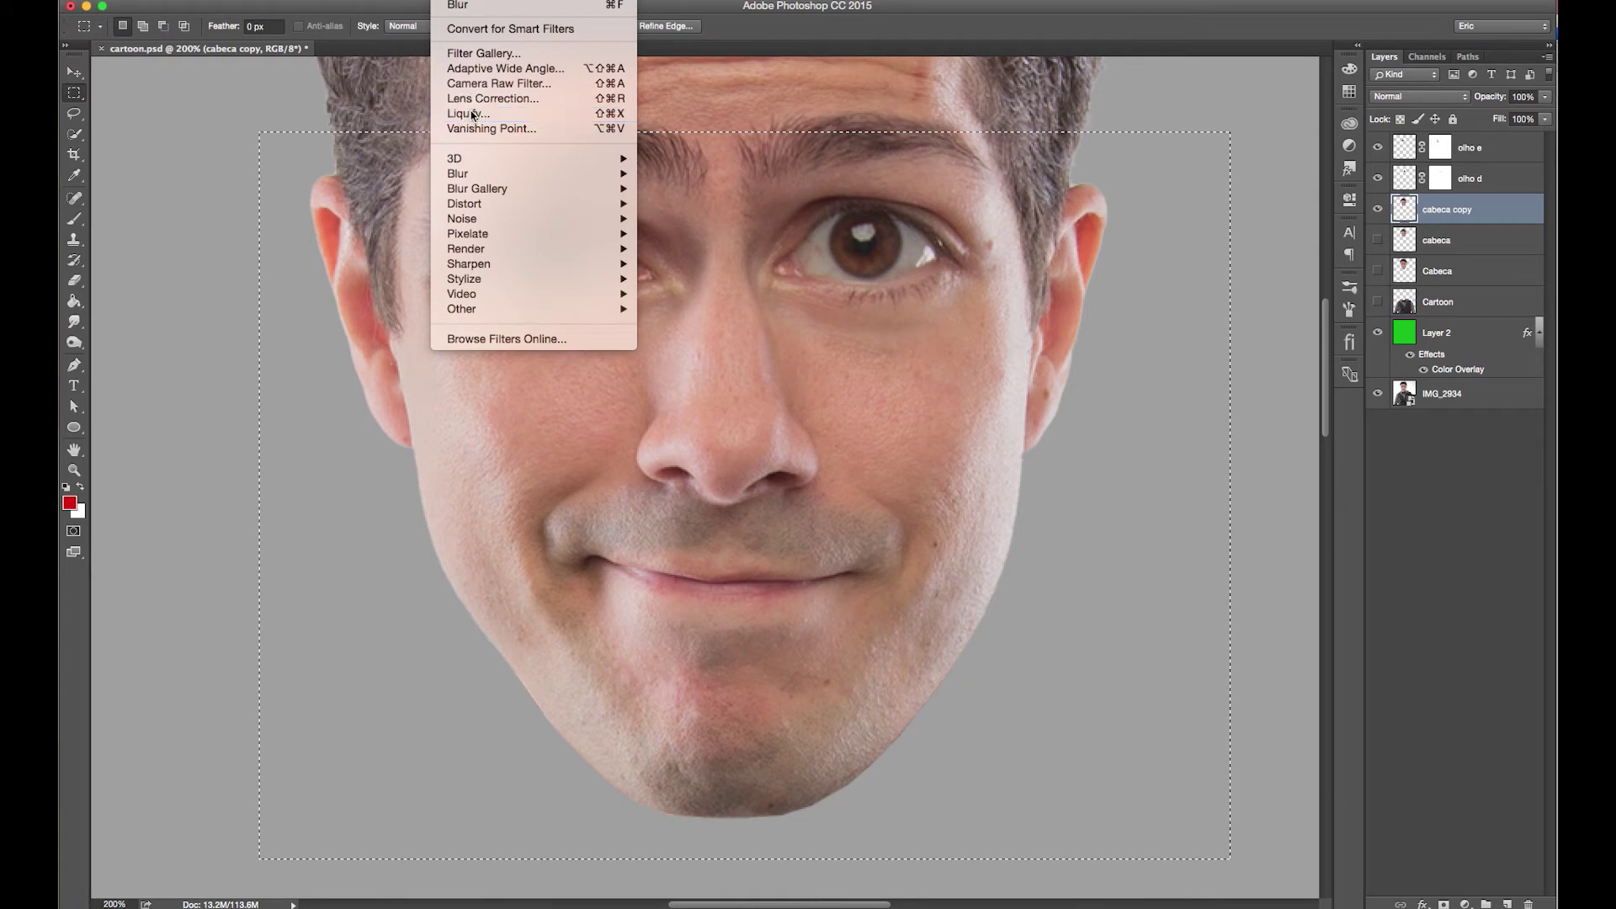
left_click(636, 112)
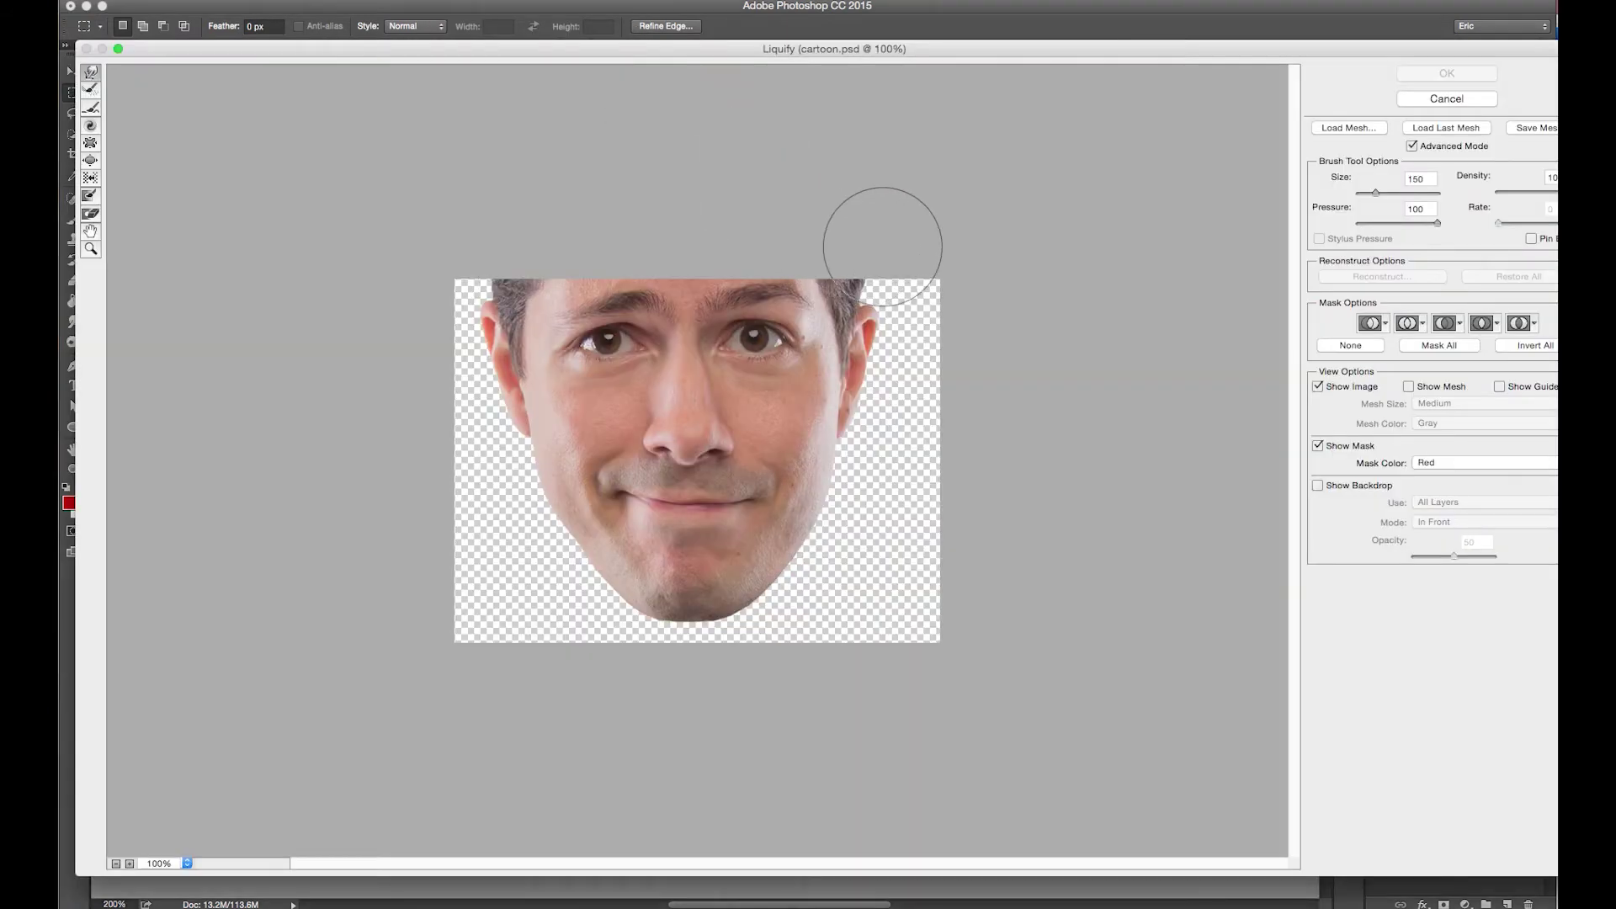
Step: Zoom the Liquify preview to 200% and set the Freeze Mask Tool to pressure 1
key("super+plus")
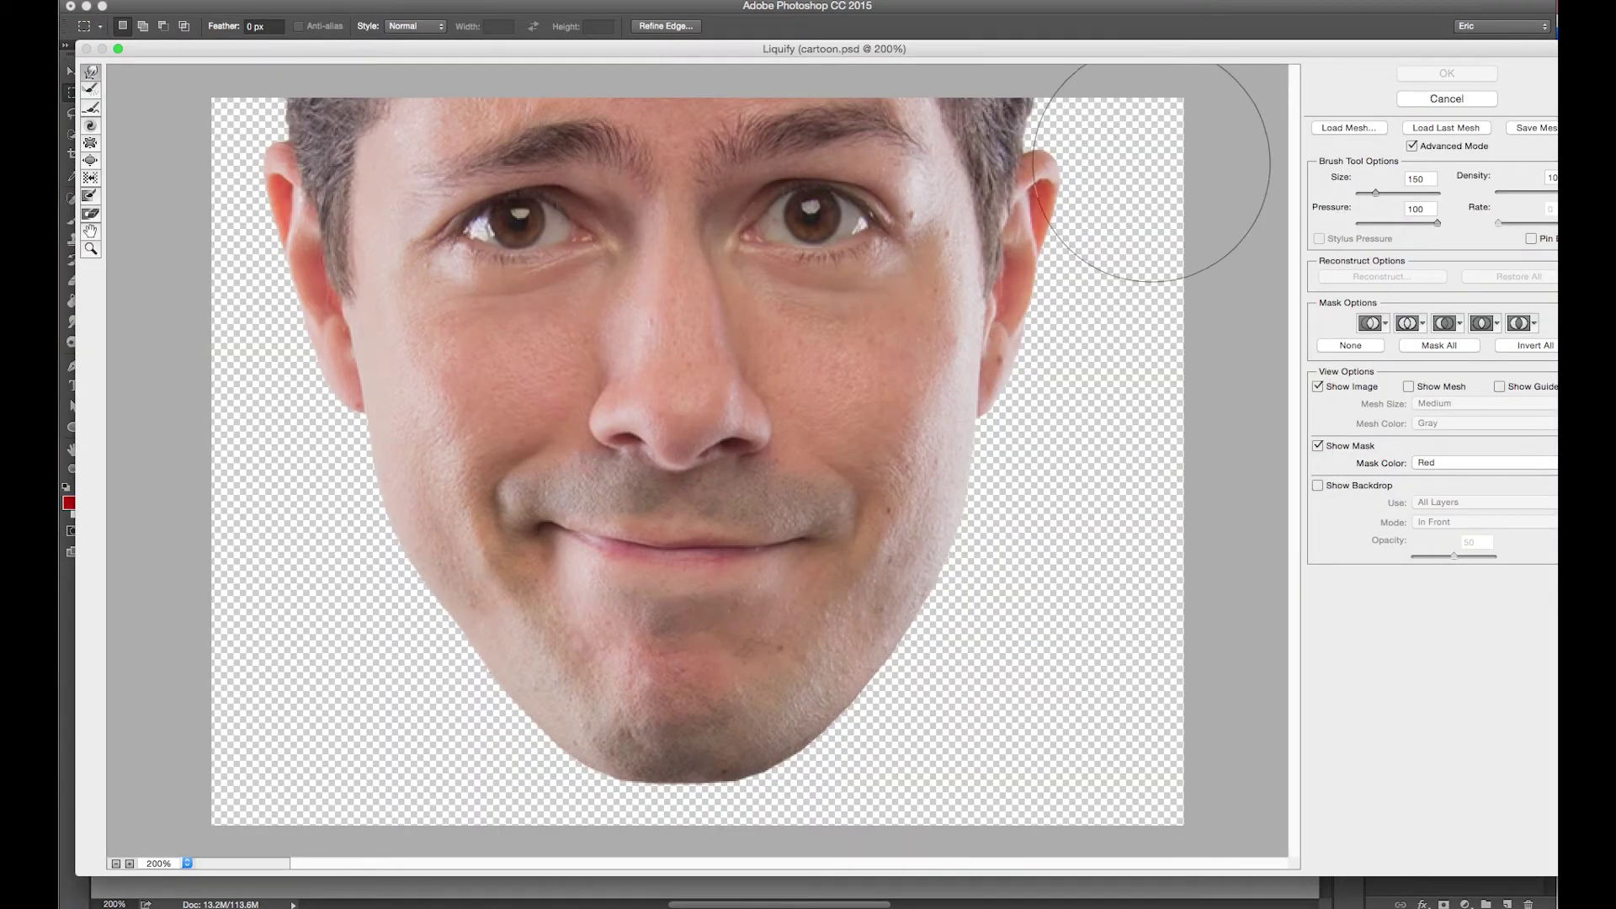
left_click_drag(1171, 52, 1160, 48)
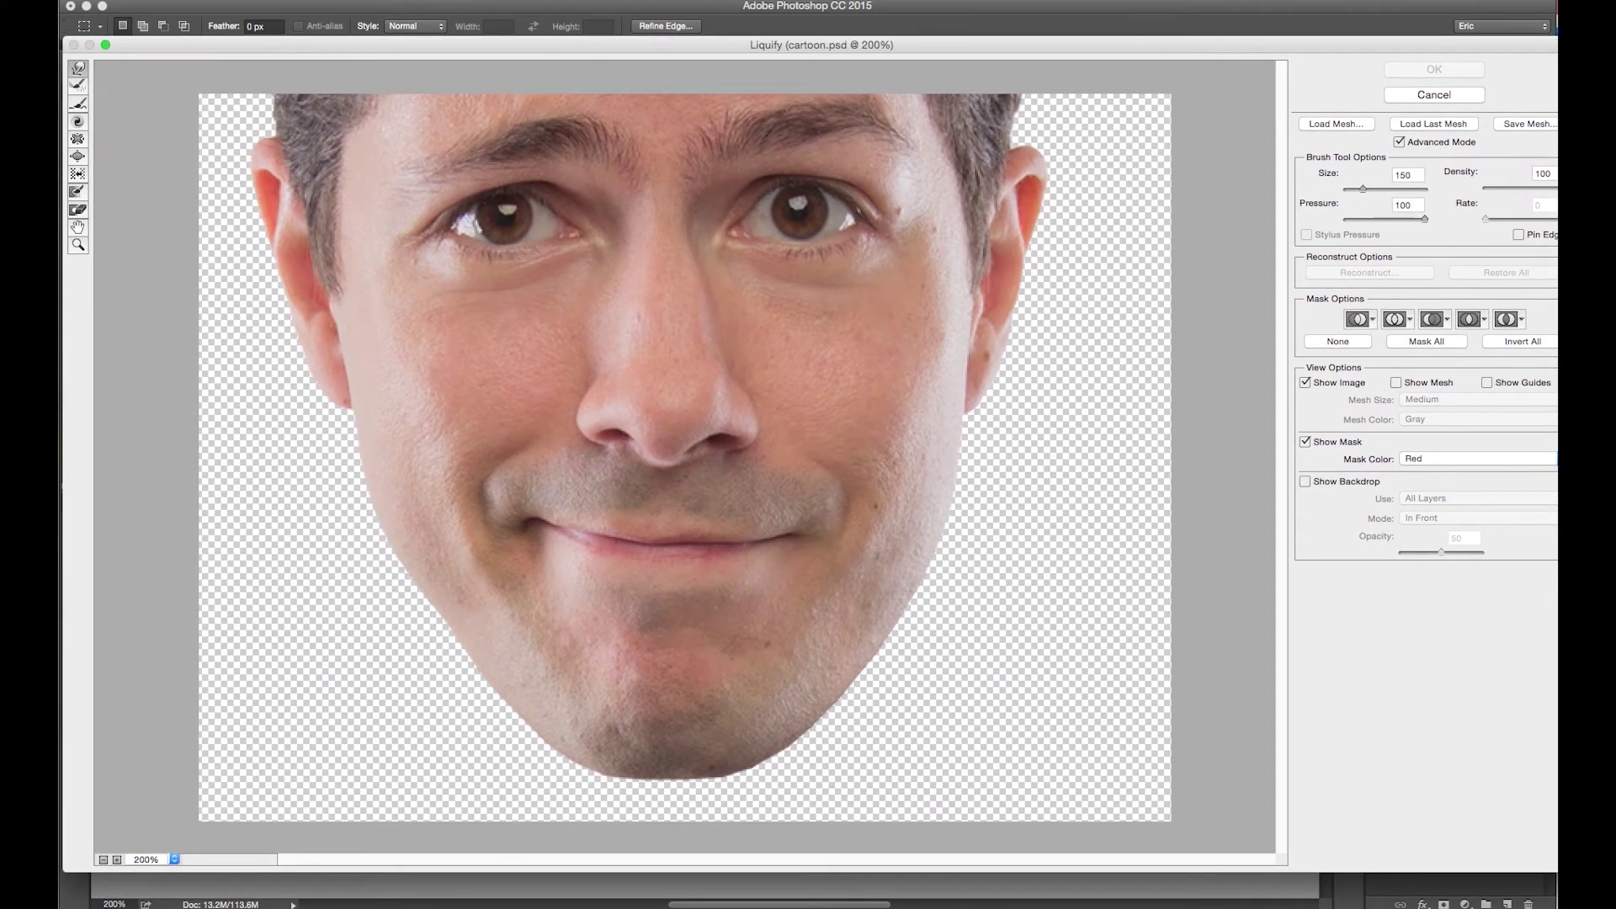
left_click_drag(1555, 870, 1542, 878)
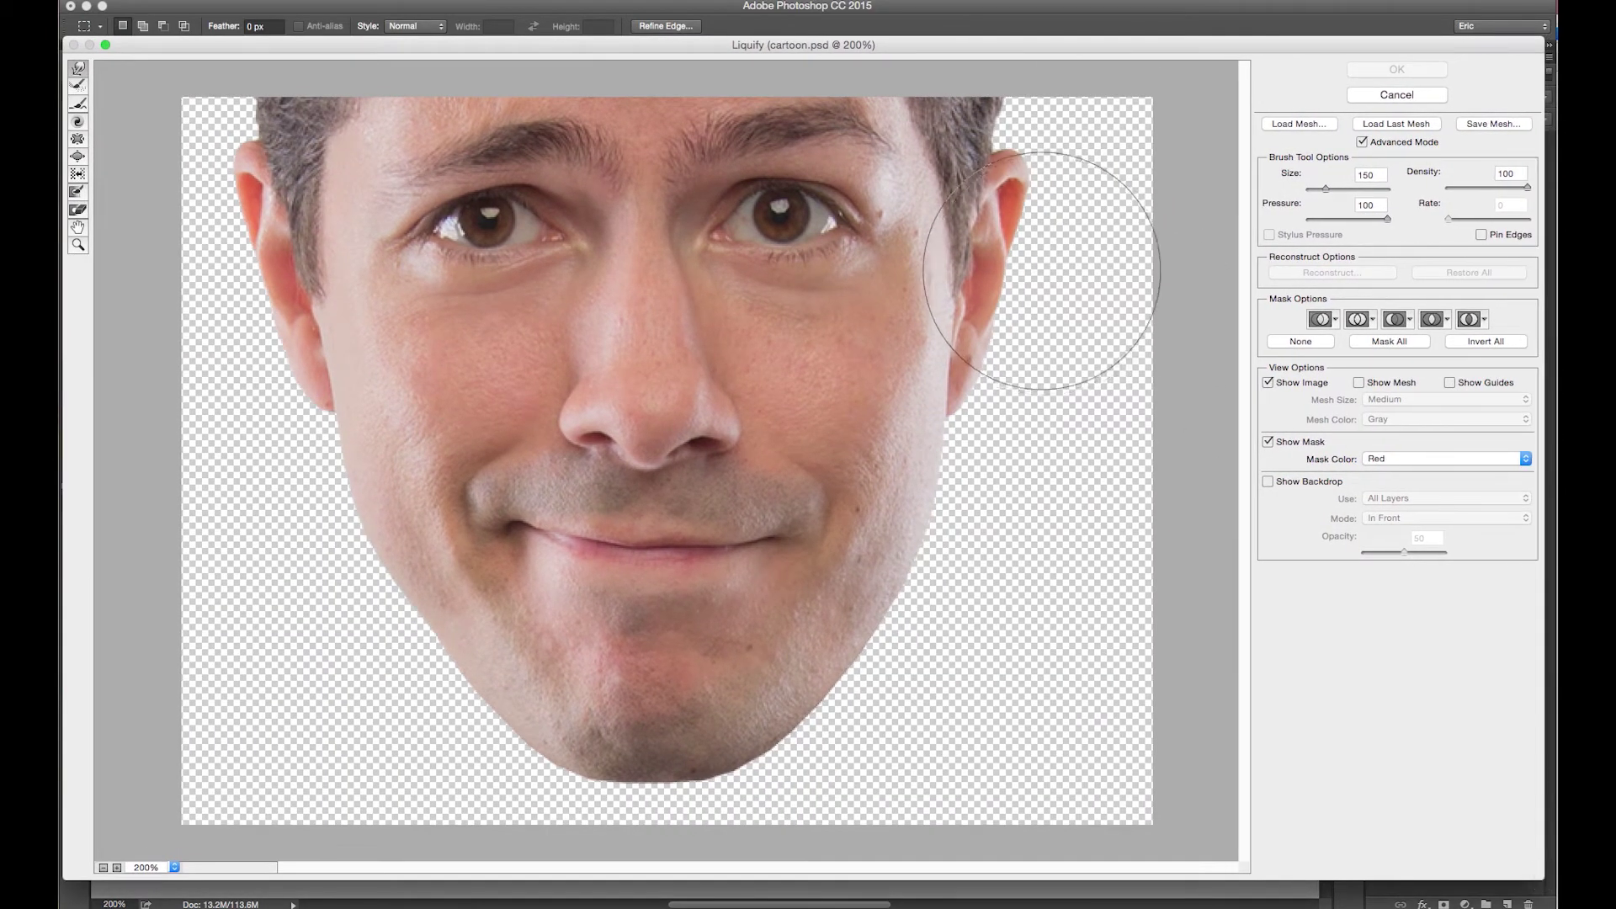
left_click_drag(941, 46, 948, 48)
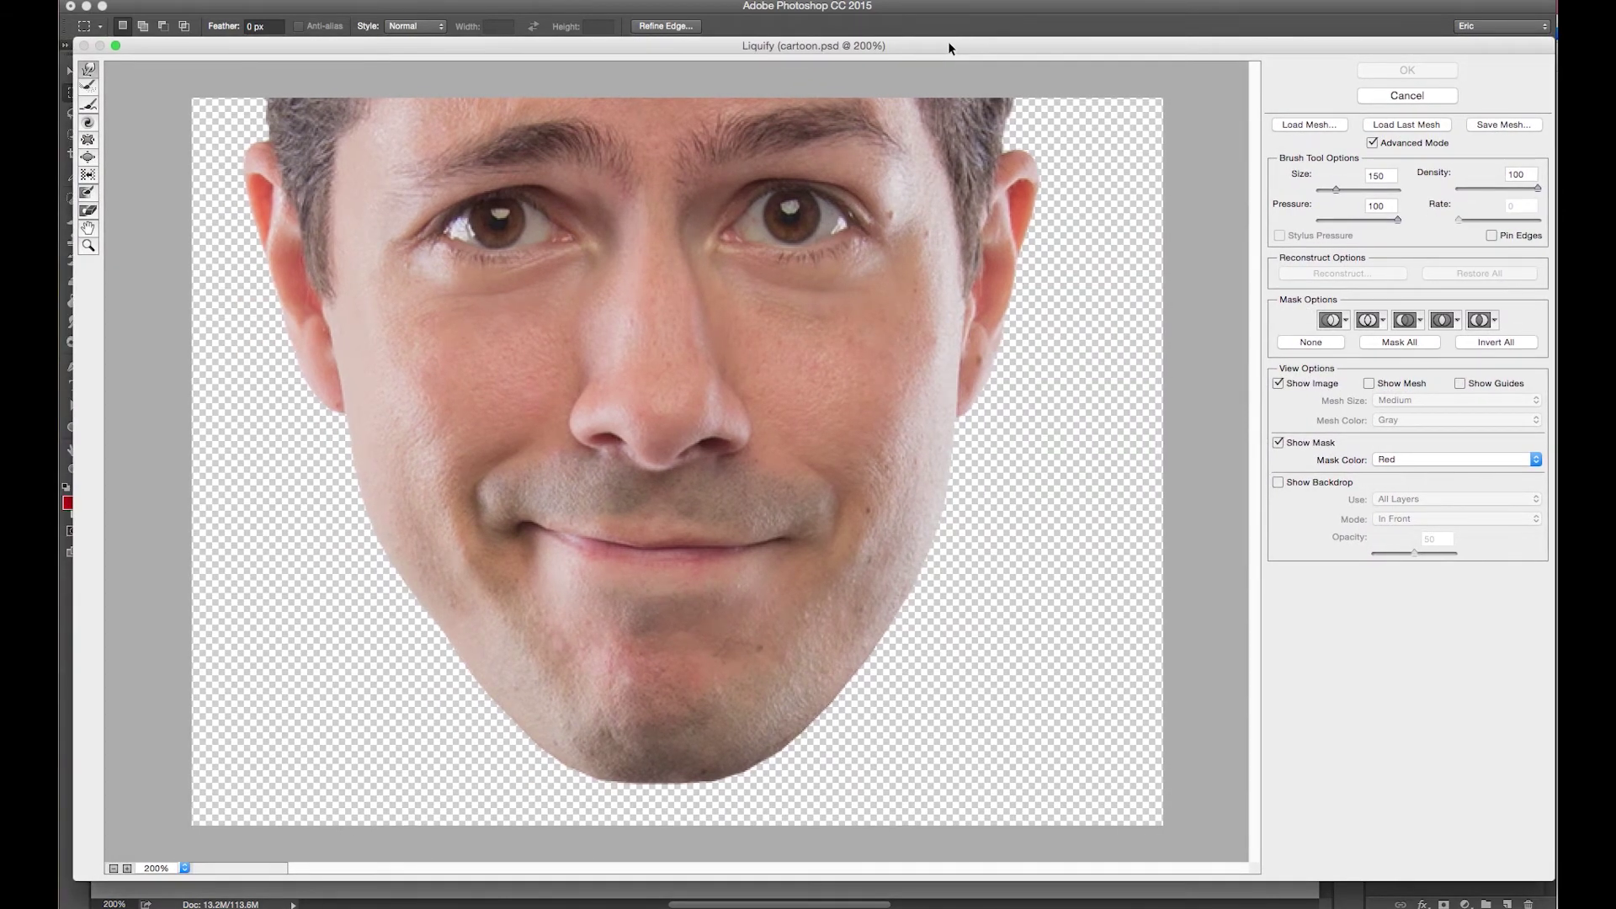
left_click(90, 195)
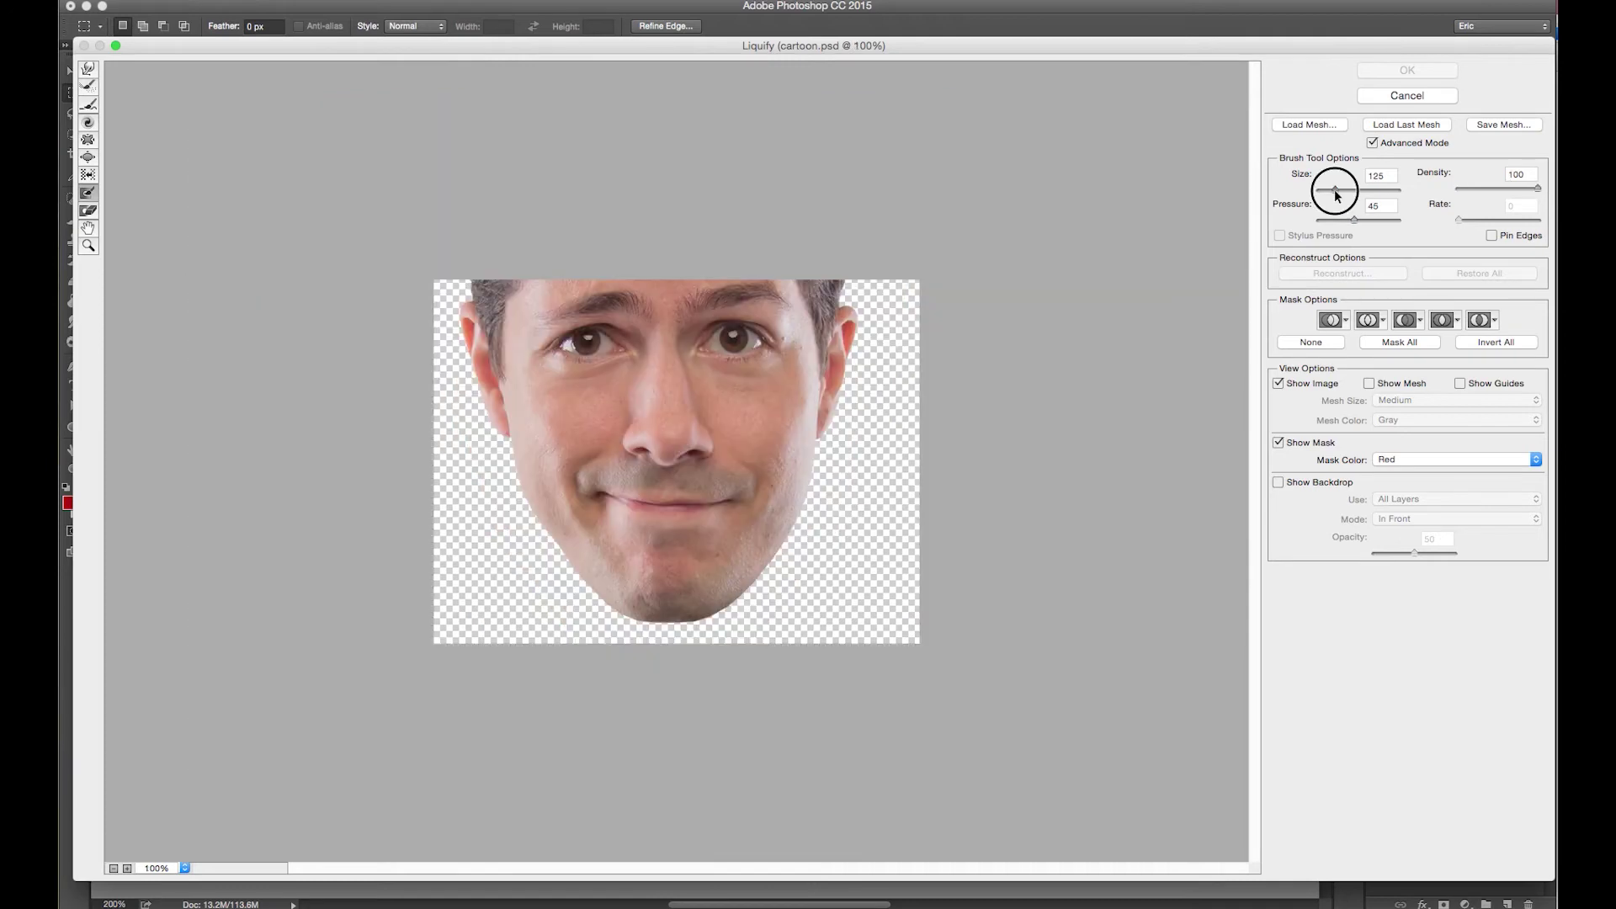
left_click_drag(1351, 221, 1310, 220)
Step: Paint freeze mask over the nose and mouth, shrinking the brush to 80
mouse_move(757, 379)
left_mouse_down()
mouse_move(775, 389)
mouse_move(866, 324)
left_mouse_up()
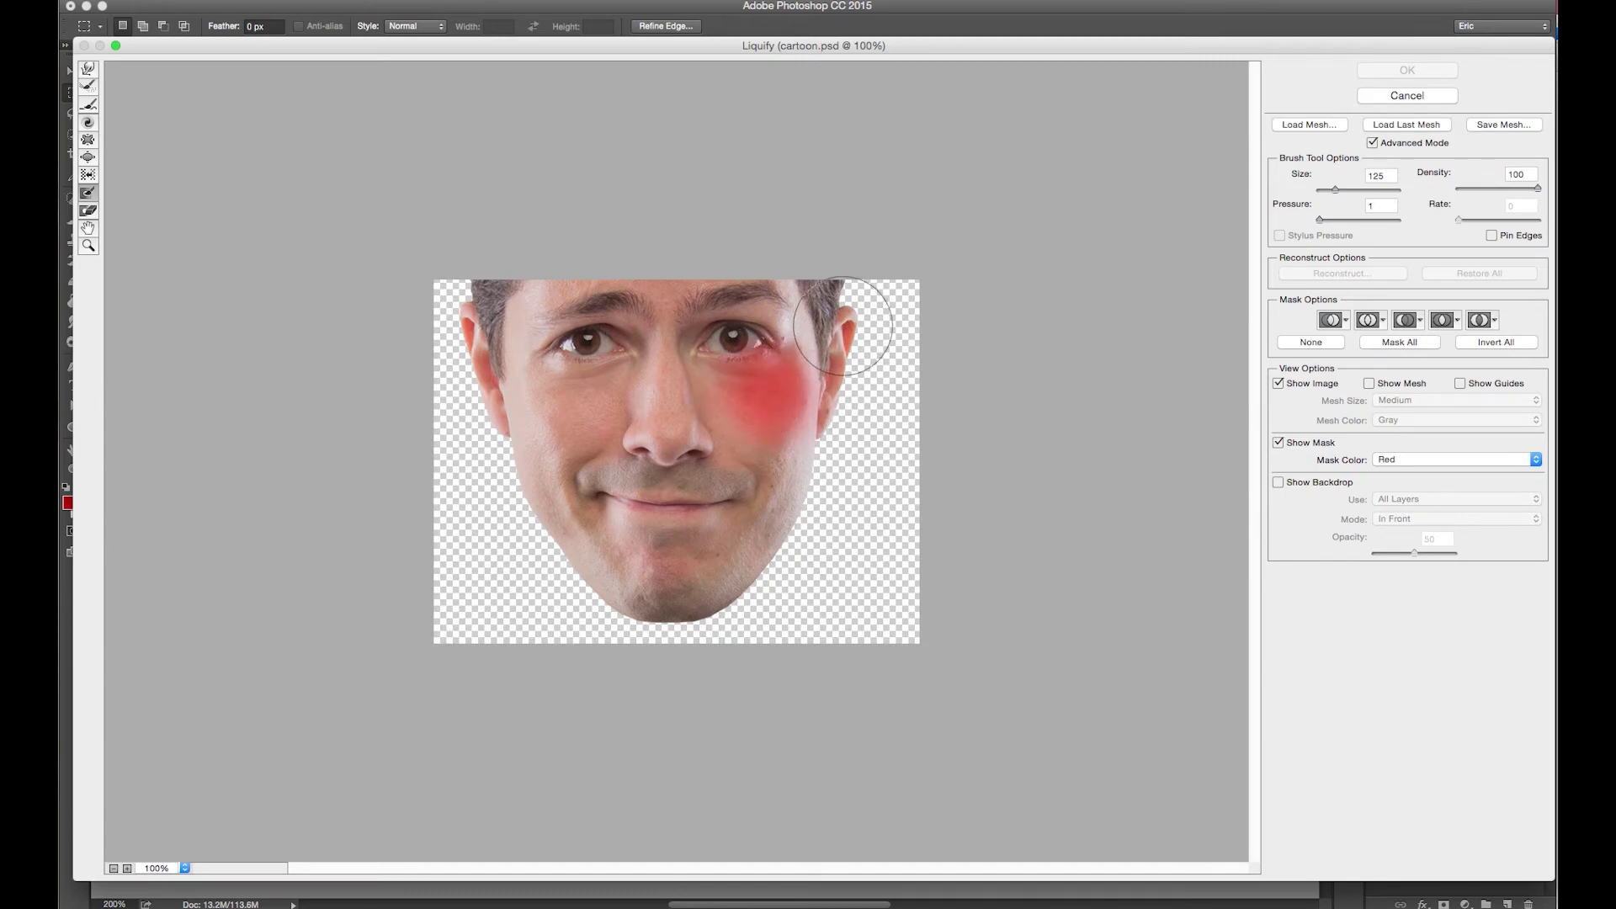
key("ctrl+alt+z")
mouse_move(739, 371)
left_mouse_down()
mouse_move(757, 385)
mouse_move(769, 362)
mouse_move(703, 375)
mouse_move(667, 350)
mouse_move(553, 349)
mouse_move(542, 295)
mouse_move(567, 278)
mouse_move(676, 303)
mouse_move(801, 289)
mouse_move(480, 346)
mouse_move(452, 332)
mouse_move(508, 317)
mouse_move(541, 270)
mouse_move(822, 296)
left_mouse_up()
key("ctrl+alt+z")
mouse_move(647, 383)
left_mouse_down()
mouse_move(668, 428)
mouse_move(653, 426)
mouse_move(659, 452)
mouse_move(686, 429)
mouse_move(658, 437)
left_mouse_up()
key("bracketleft")
key("bracketleft")
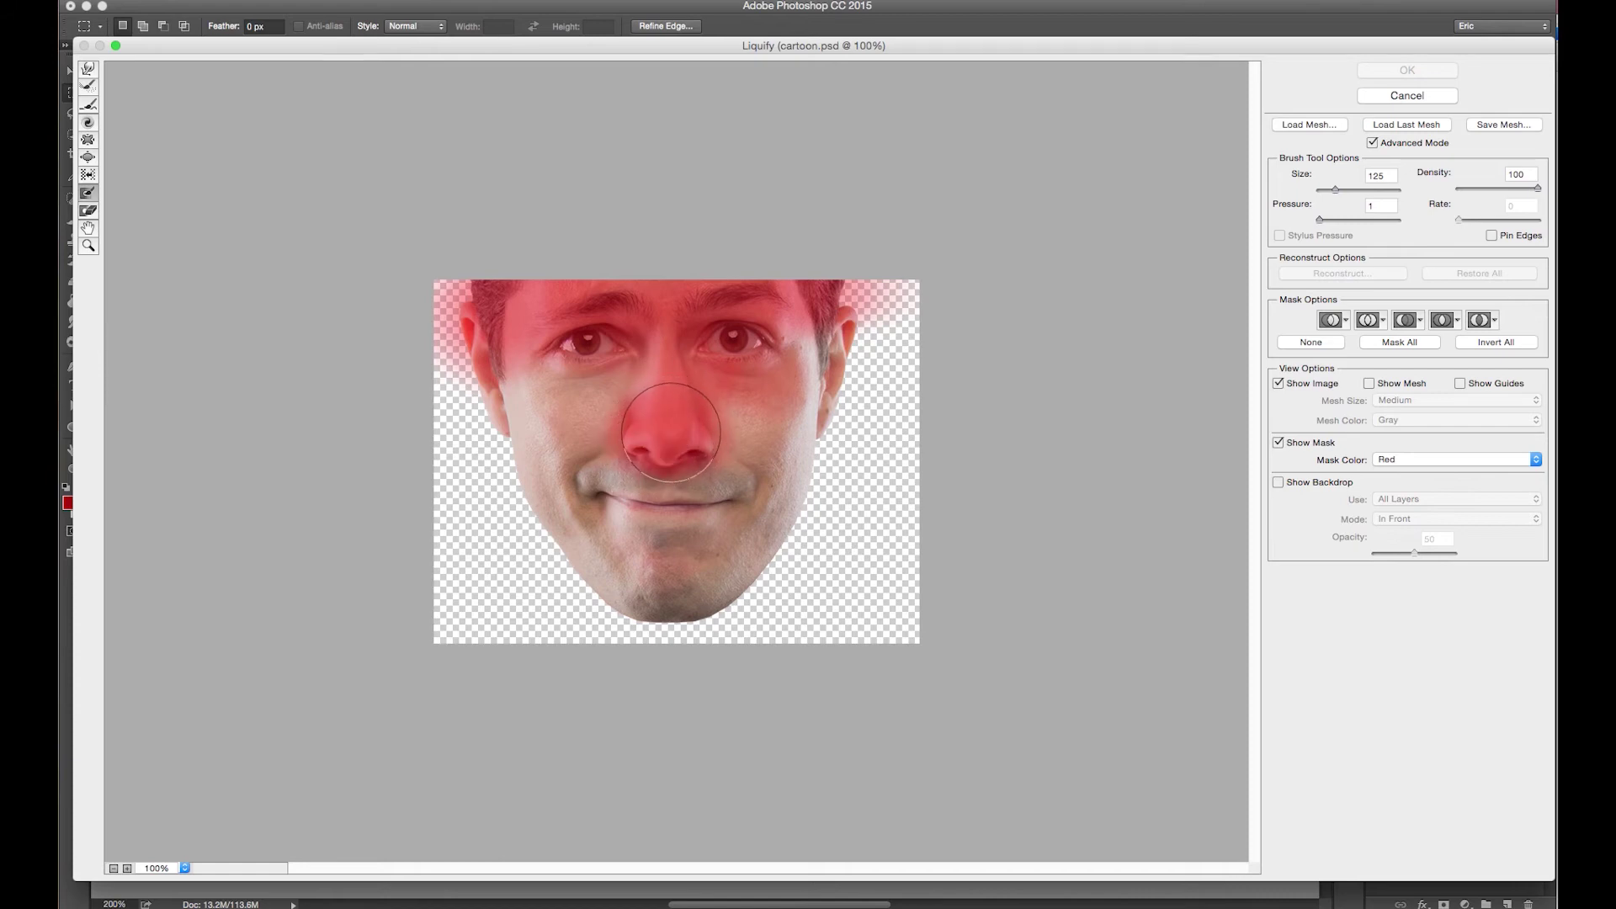
key("bracketleft")
mouse_move(647, 467)
left_mouse_down()
mouse_move(606, 487)
mouse_move(729, 494)
mouse_move(736, 472)
mouse_move(660, 499)
mouse_move(596, 462)
mouse_move(642, 401)
mouse_move(704, 404)
mouse_move(624, 504)
mouse_move(740, 451)
mouse_move(757, 396)
mouse_move(598, 472)
mouse_move(646, 522)
mouse_move(740, 505)
mouse_move(649, 505)
mouse_move(603, 371)
mouse_move(494, 390)
mouse_move(783, 350)
mouse_move(704, 289)
mouse_move(639, 376)
mouse_move(601, 384)
left_mouse_up()
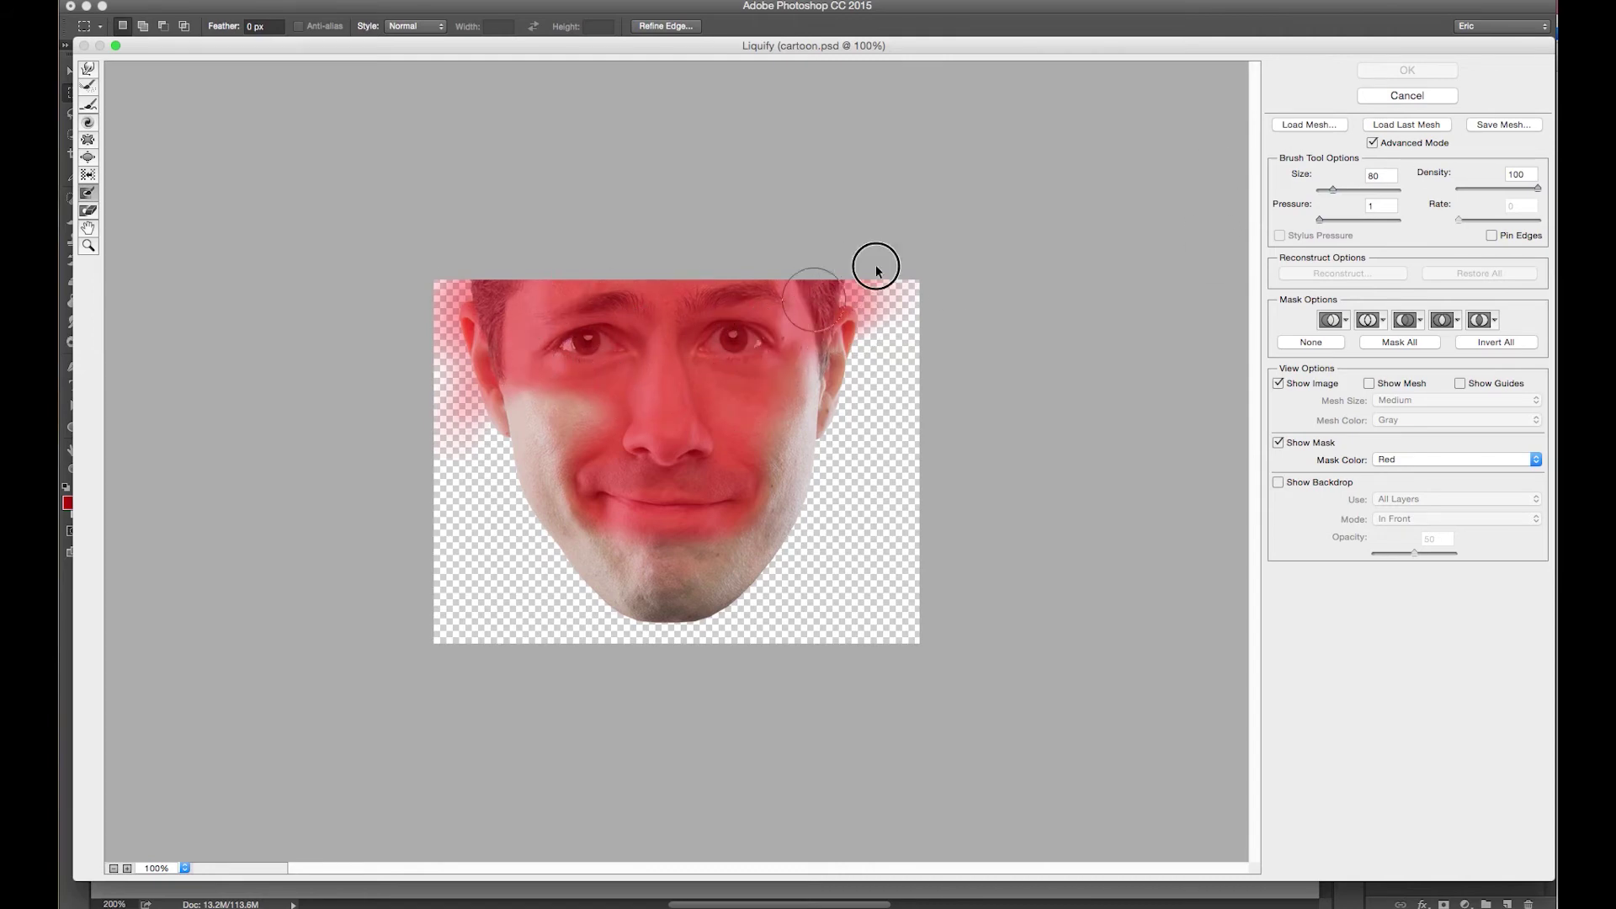
Step: Push the chin upward with a 400 px Forward Warp brush and apply Liquify
left_click(87, 72)
left_click_drag(666, 563, 662, 551)
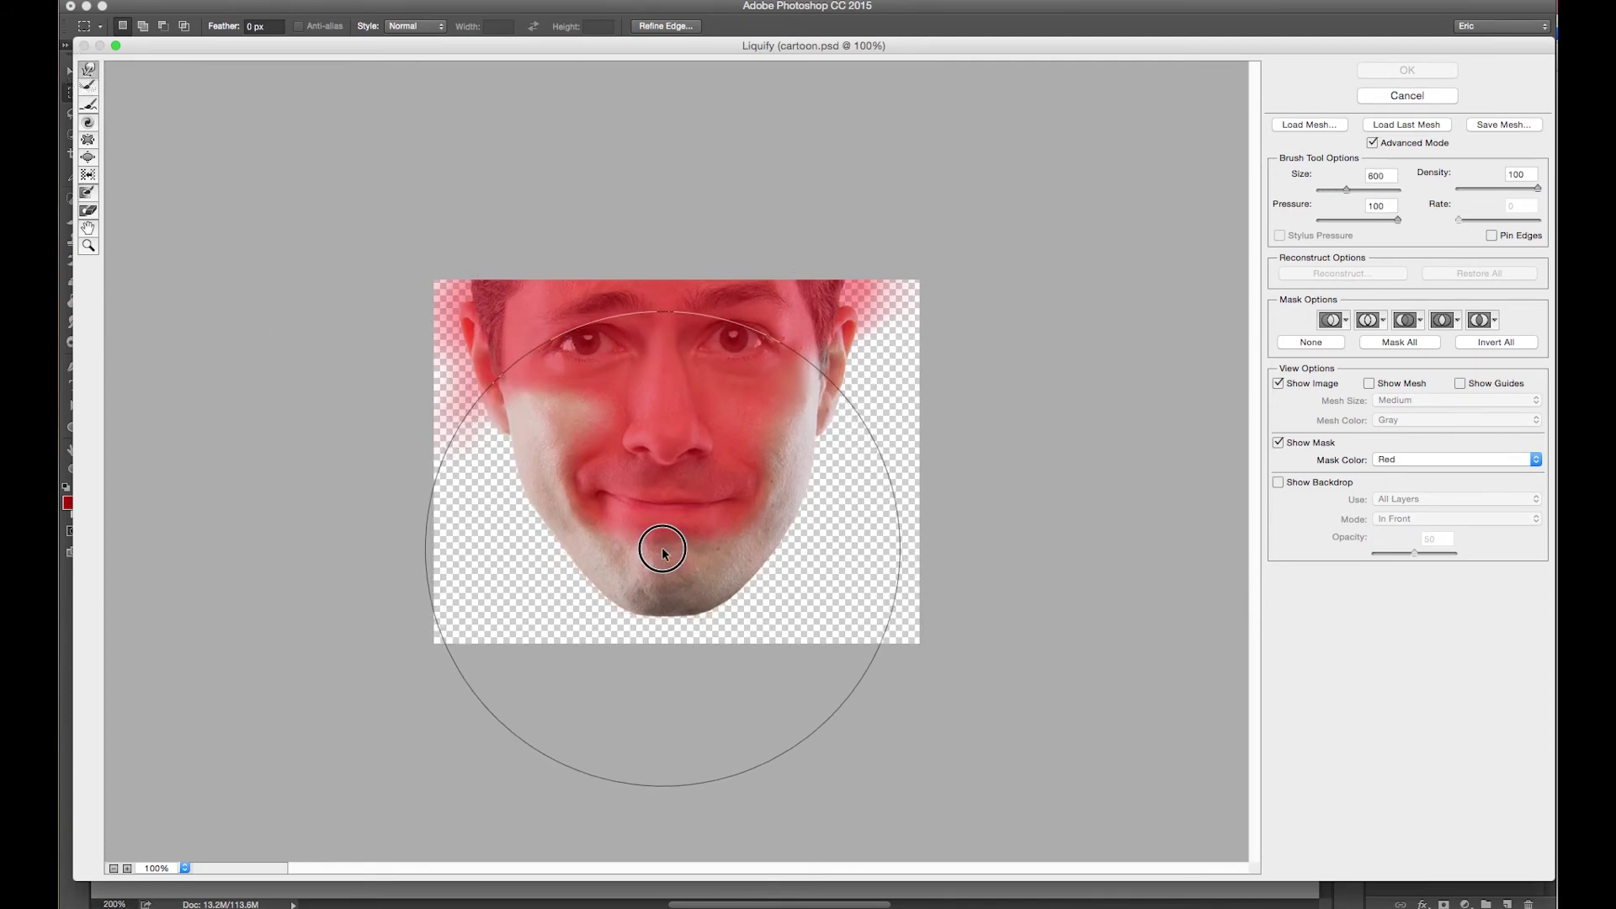
key("bracketleft")
key("bracketleft")
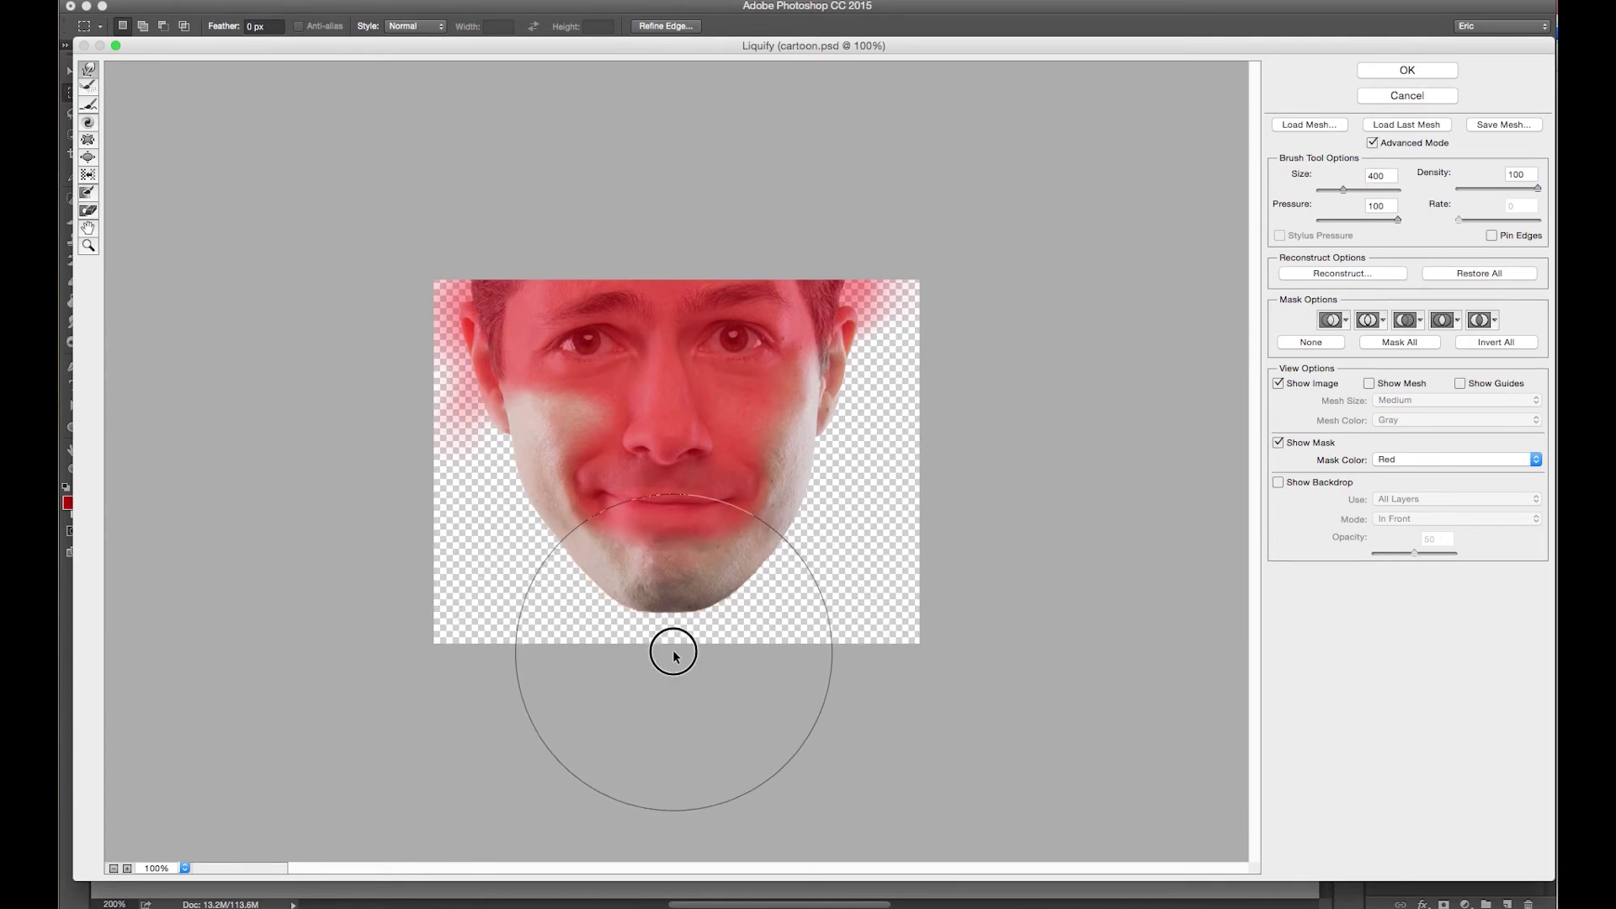
key("bracketleft")
key("ctrl+z")
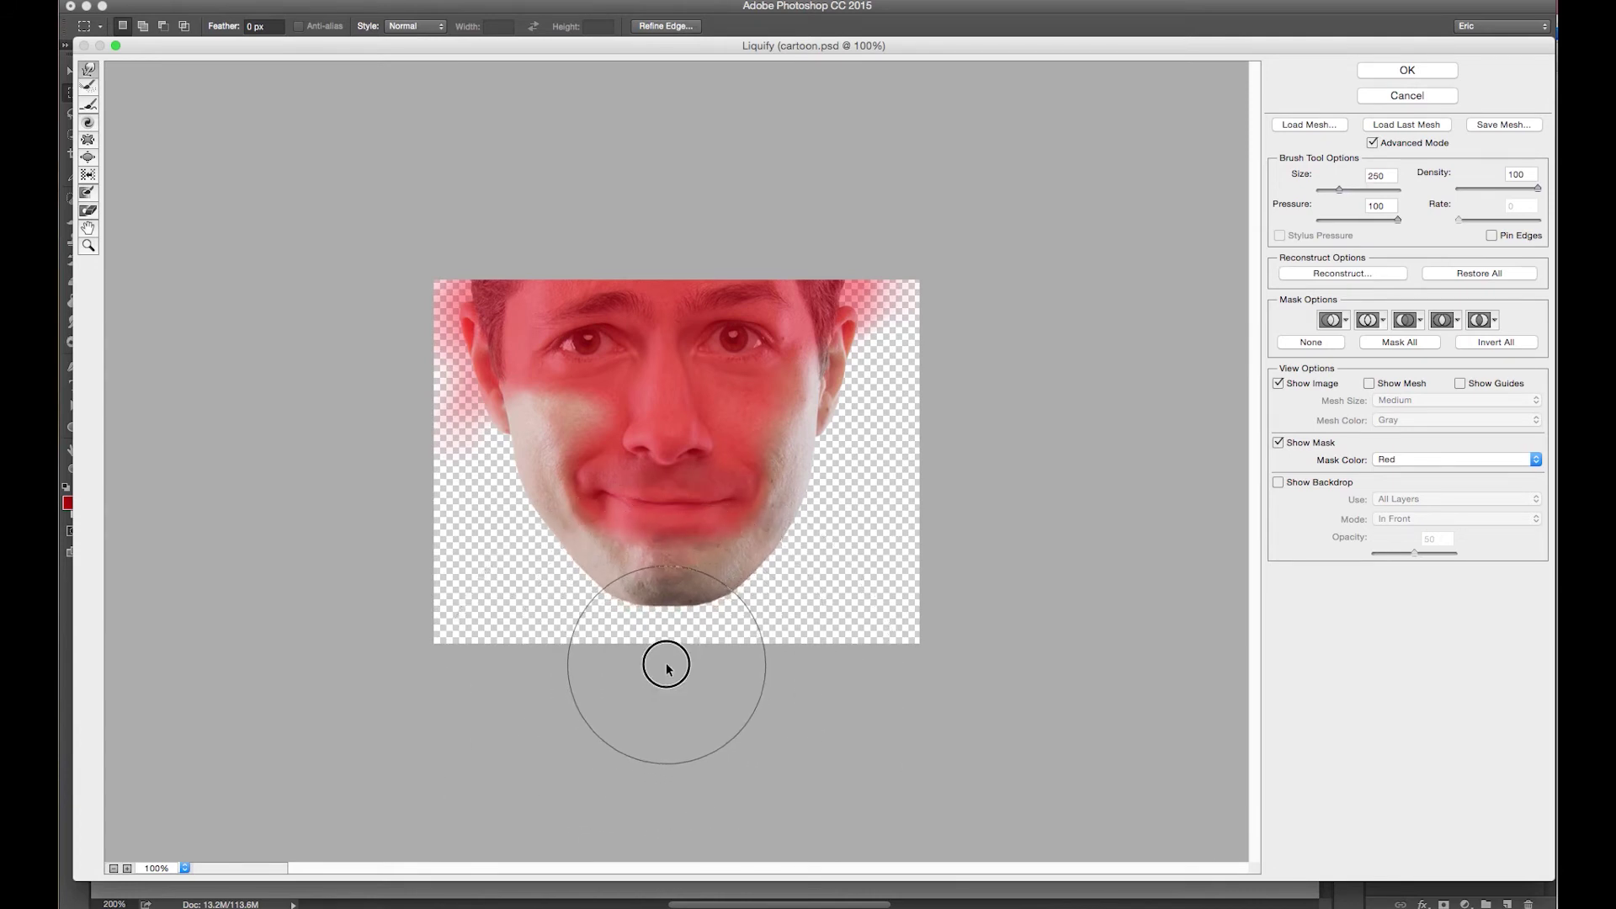
key("bracketright")
key("bracketright")
key("bracketright")
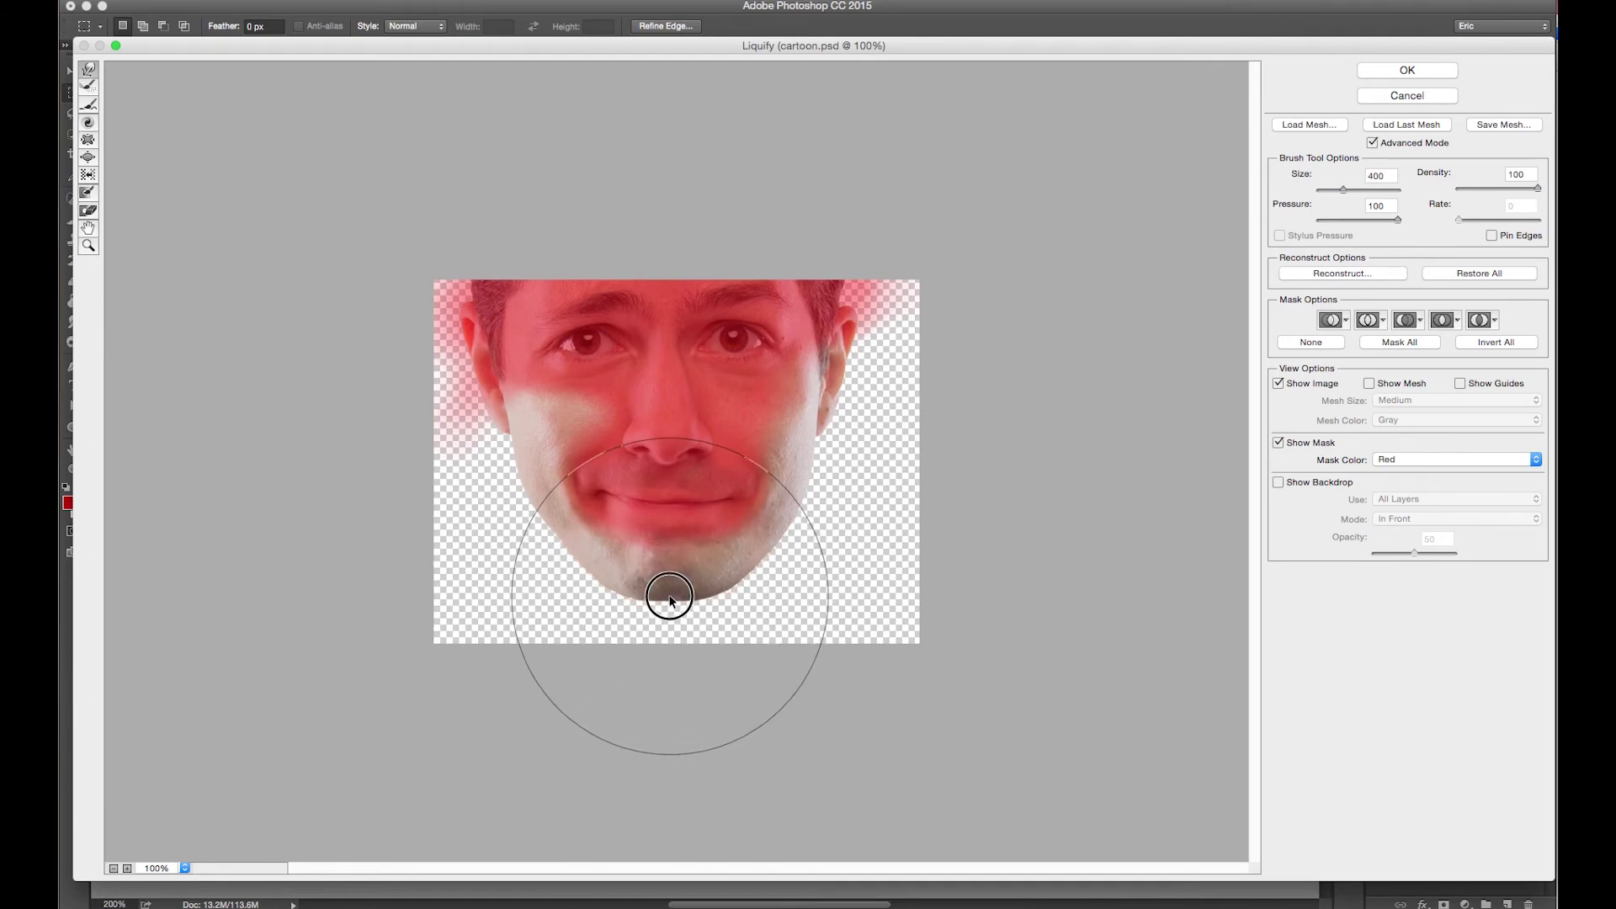
left_click(1407, 71)
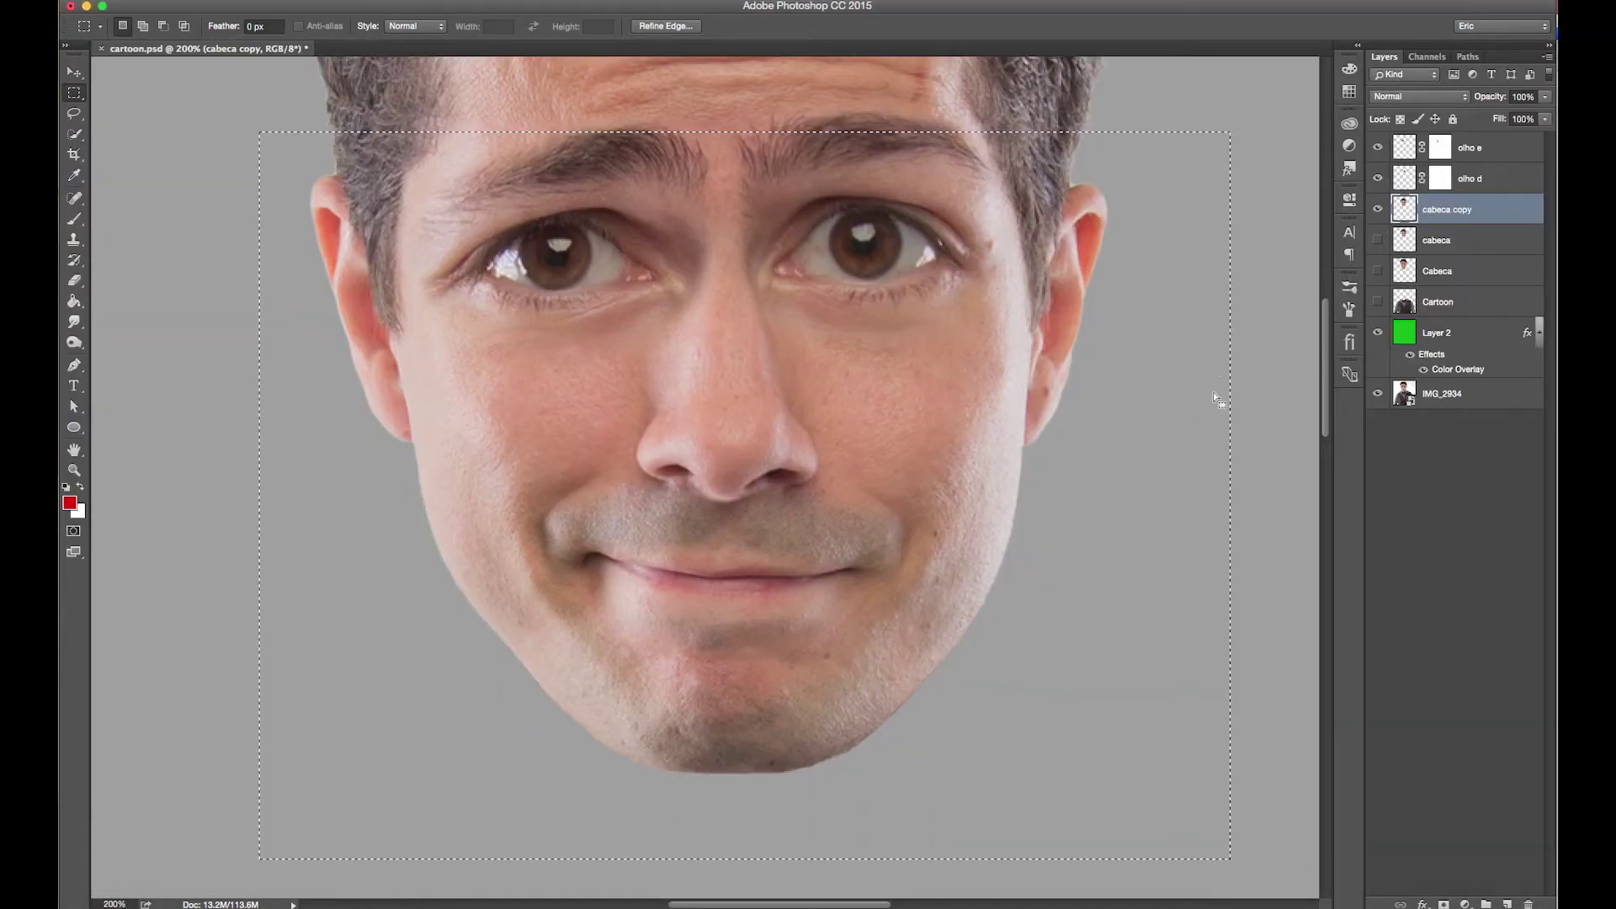
Step: Compare the chin edit before and after, then turn the Cartoon body layer back on
key("ctrl+z")
key("ctrl+z")
key("ctrl+z")
key("ctrl+z")
key("ctrl+minus")
key("ctrl+minus")
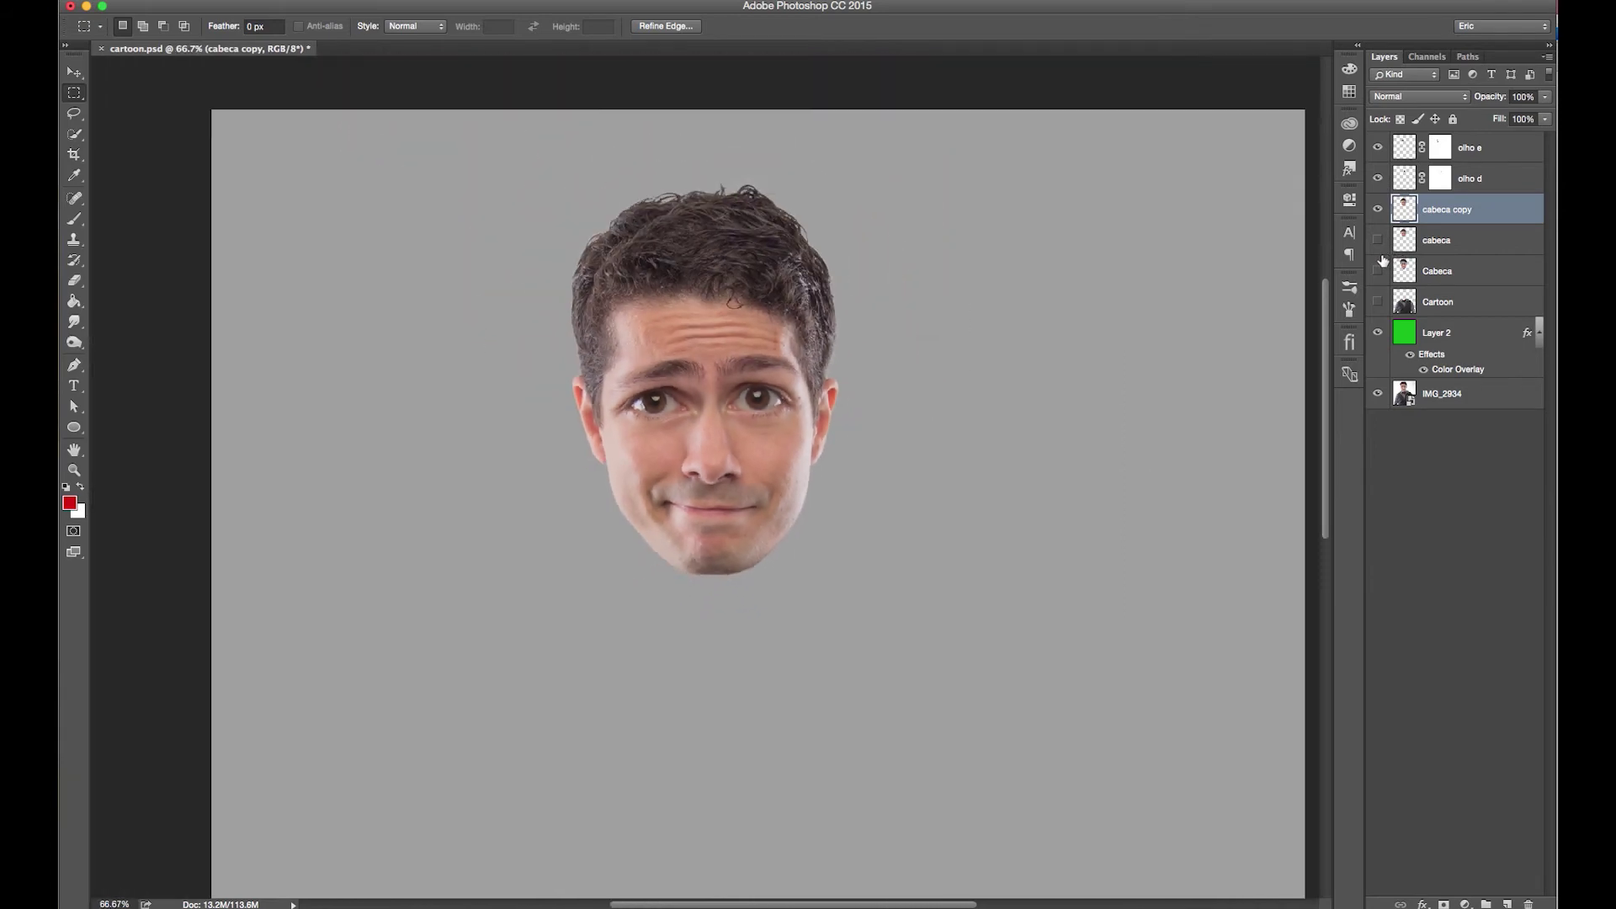
left_click(1379, 264)
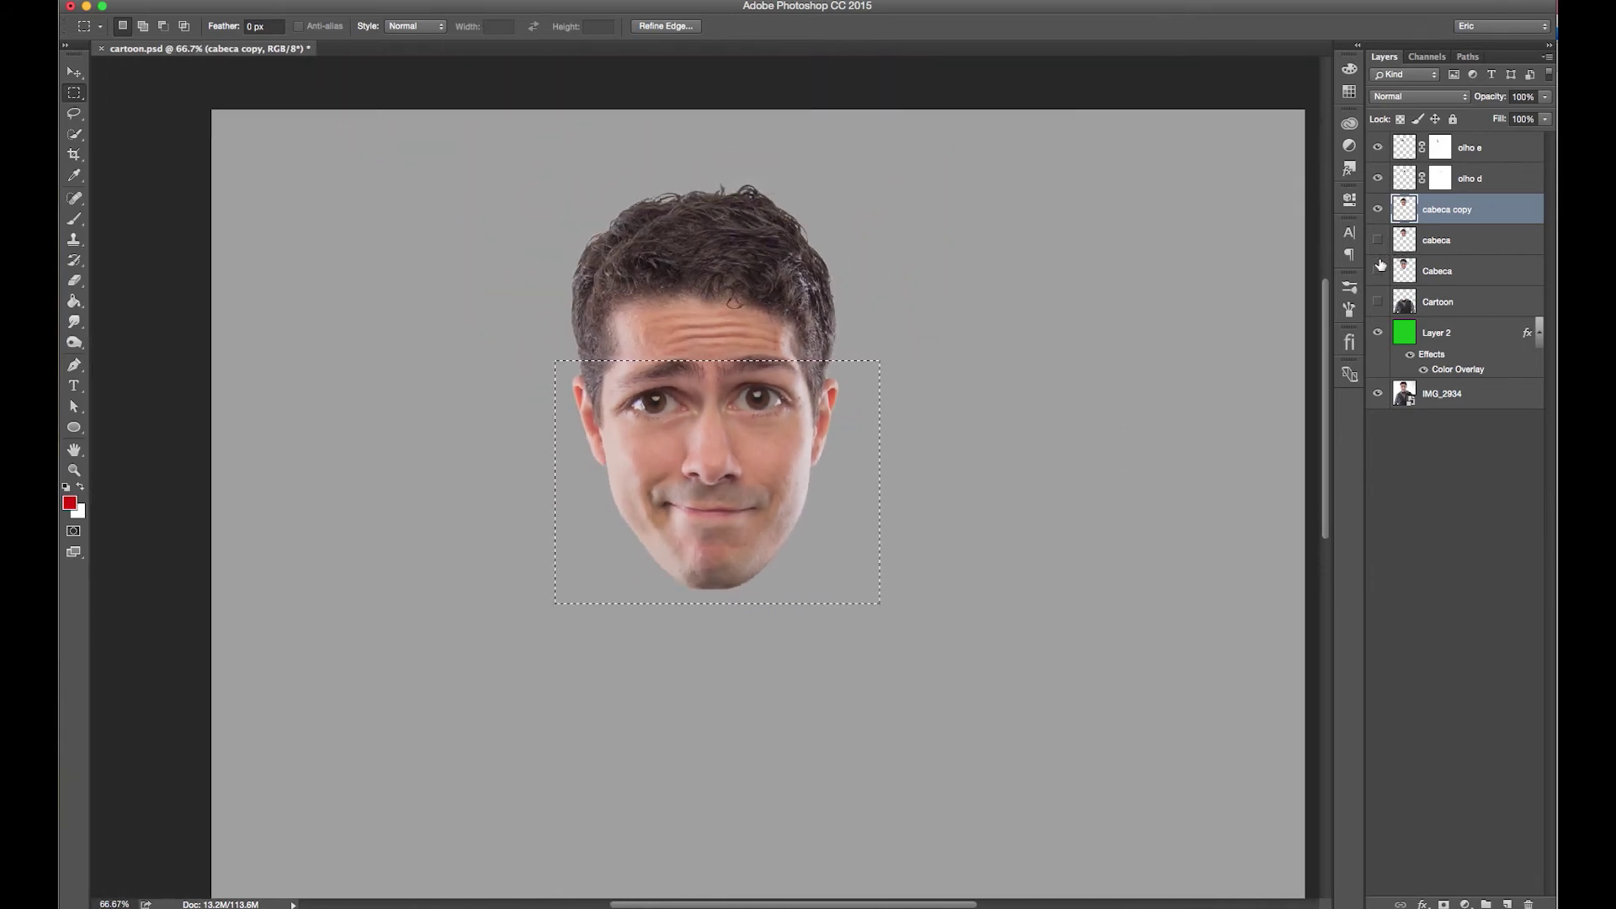
left_click(1379, 266)
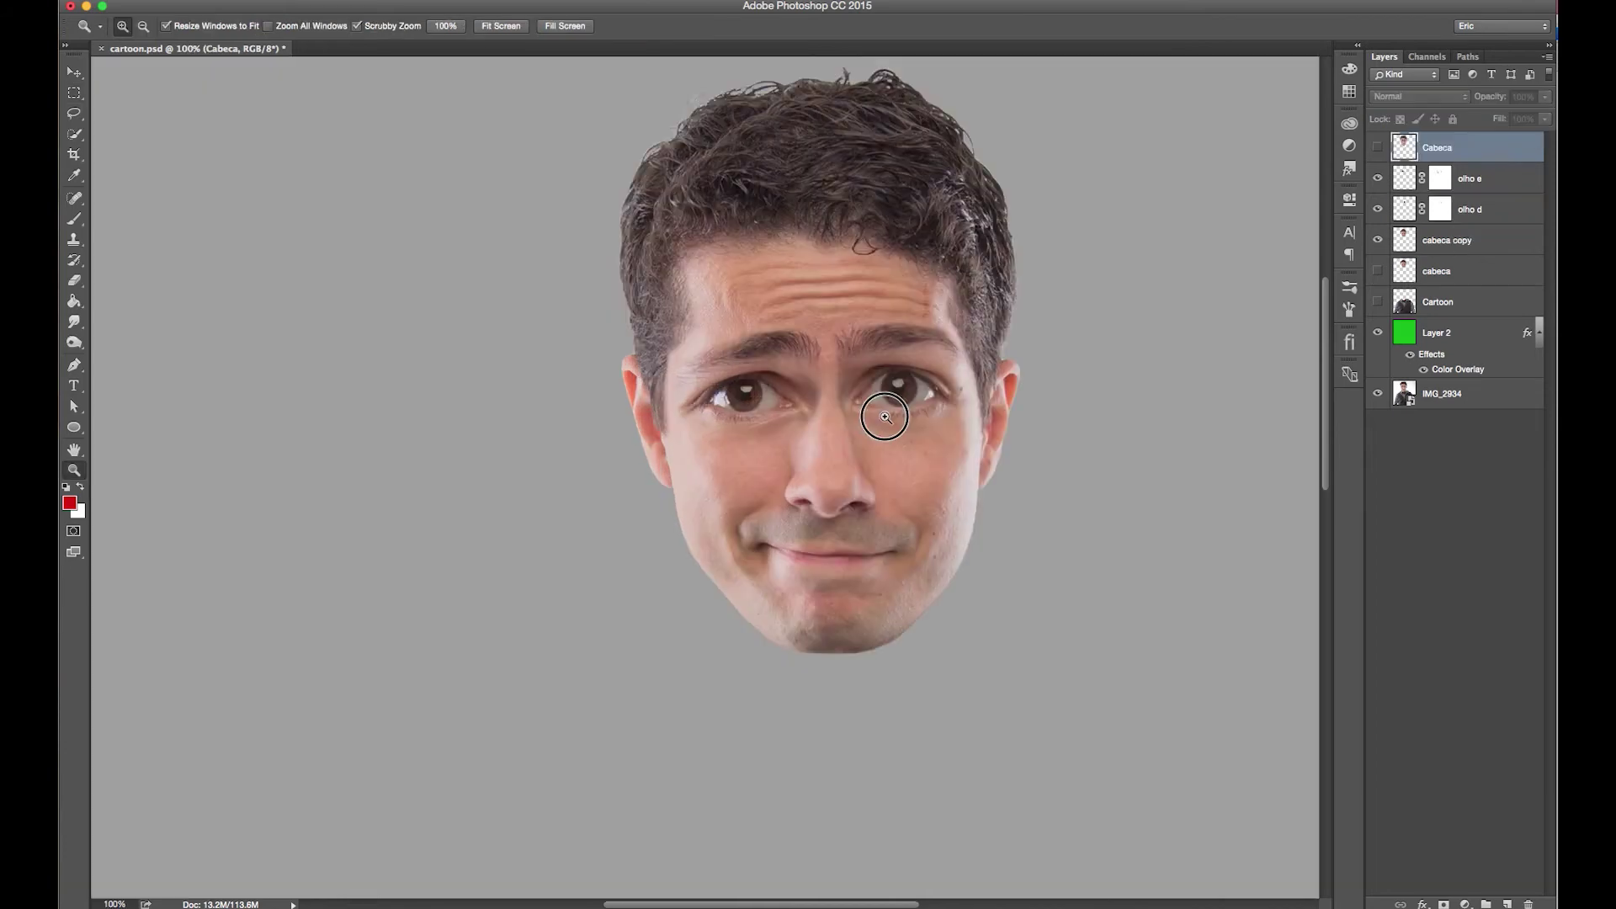
left_click(1378, 302)
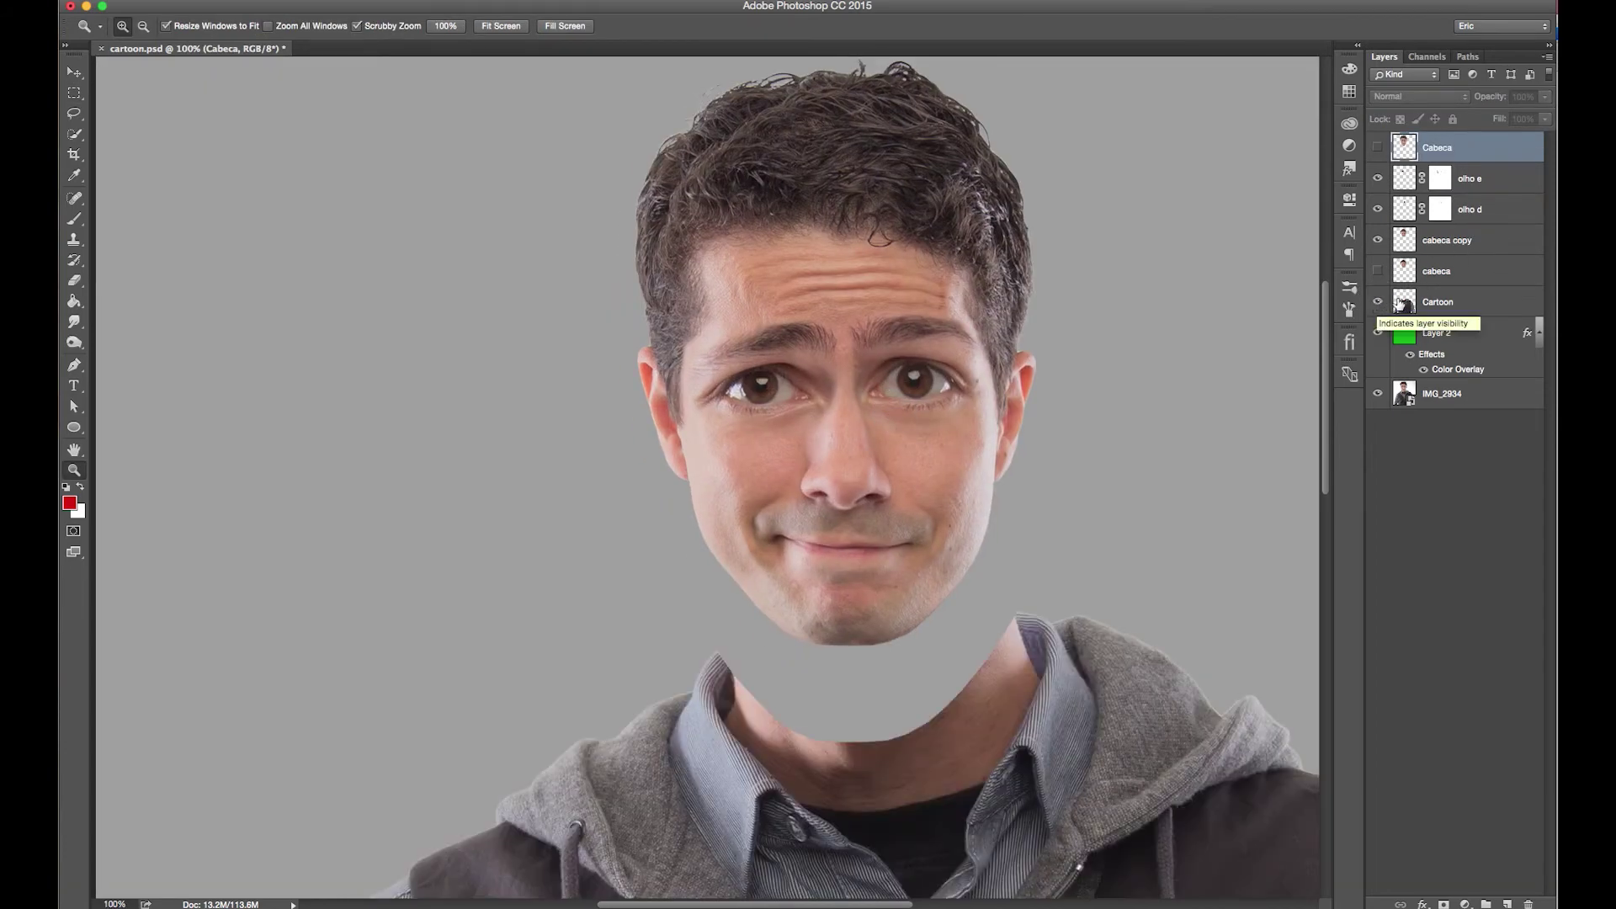
Step: Move the Cartoon body layer about 110 px lower, then zoom in on the neck and collar
left_click(1448, 301)
left_click_drag(821, 726, 750, 575)
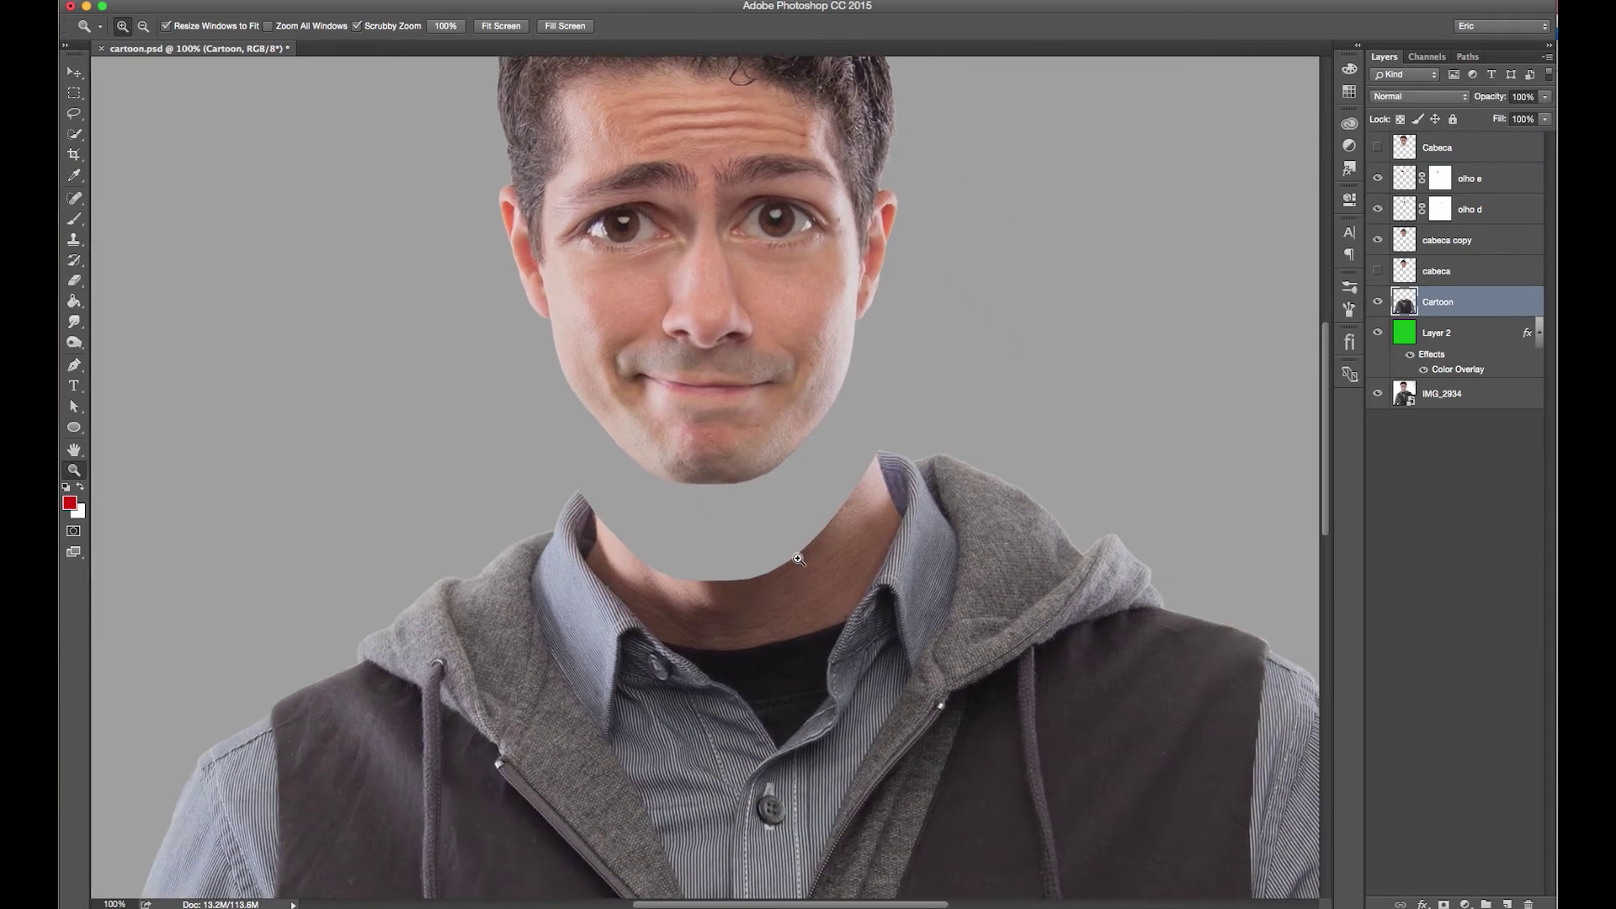
key("super+minus")
key("super+minus")
key("super+minus")
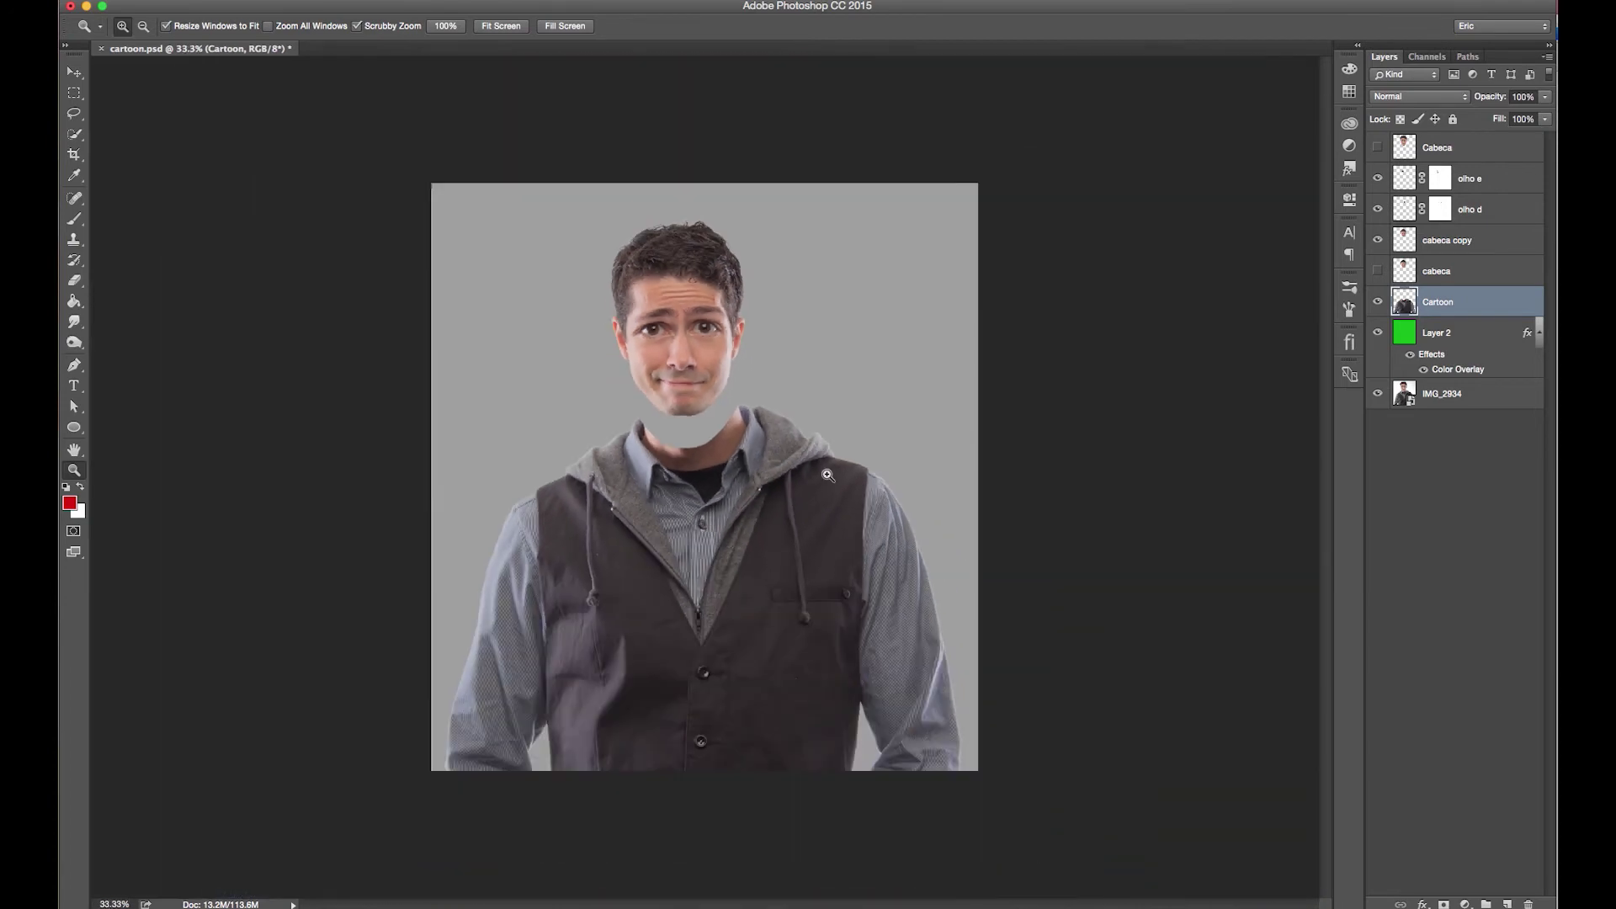
left_click(74, 74)
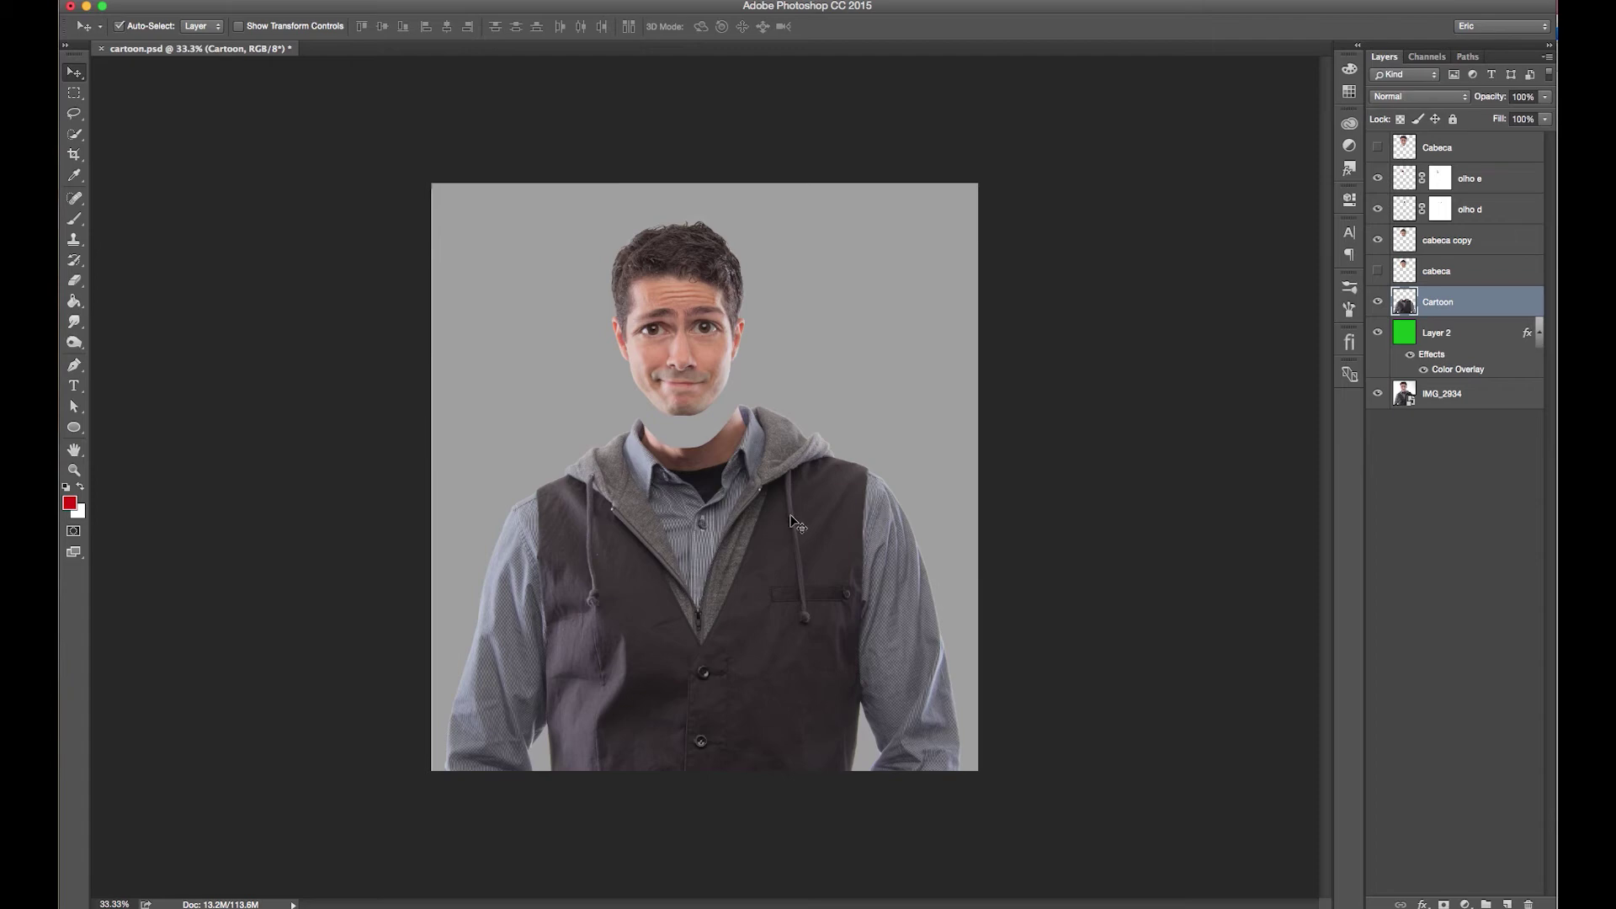
left_click_drag(768, 483, 800, 543)
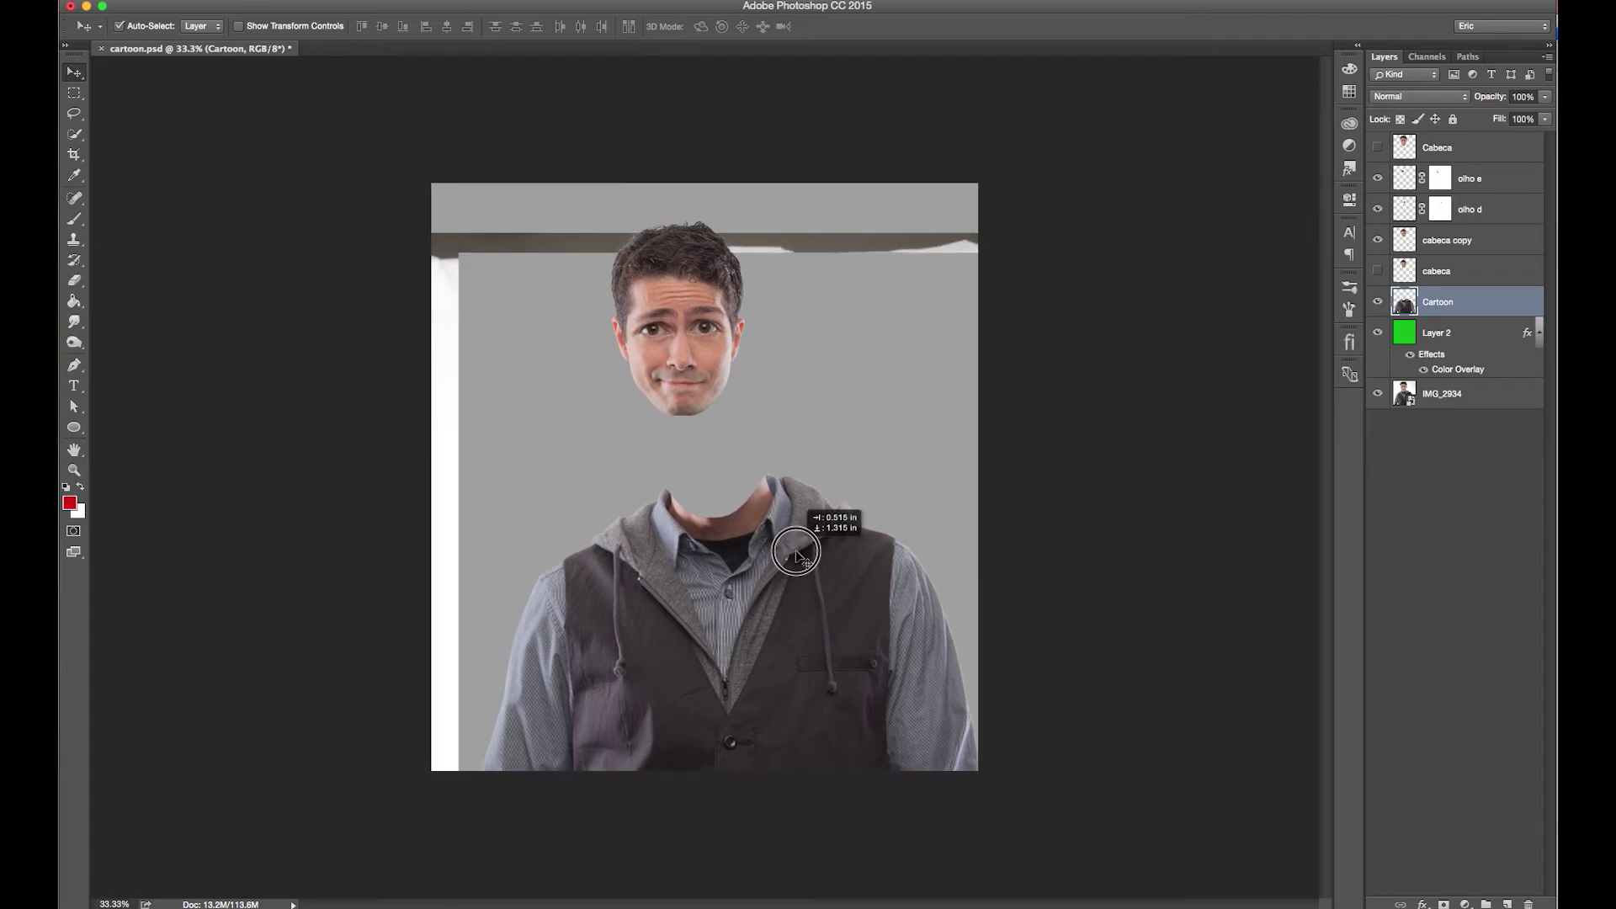
key("super+z")
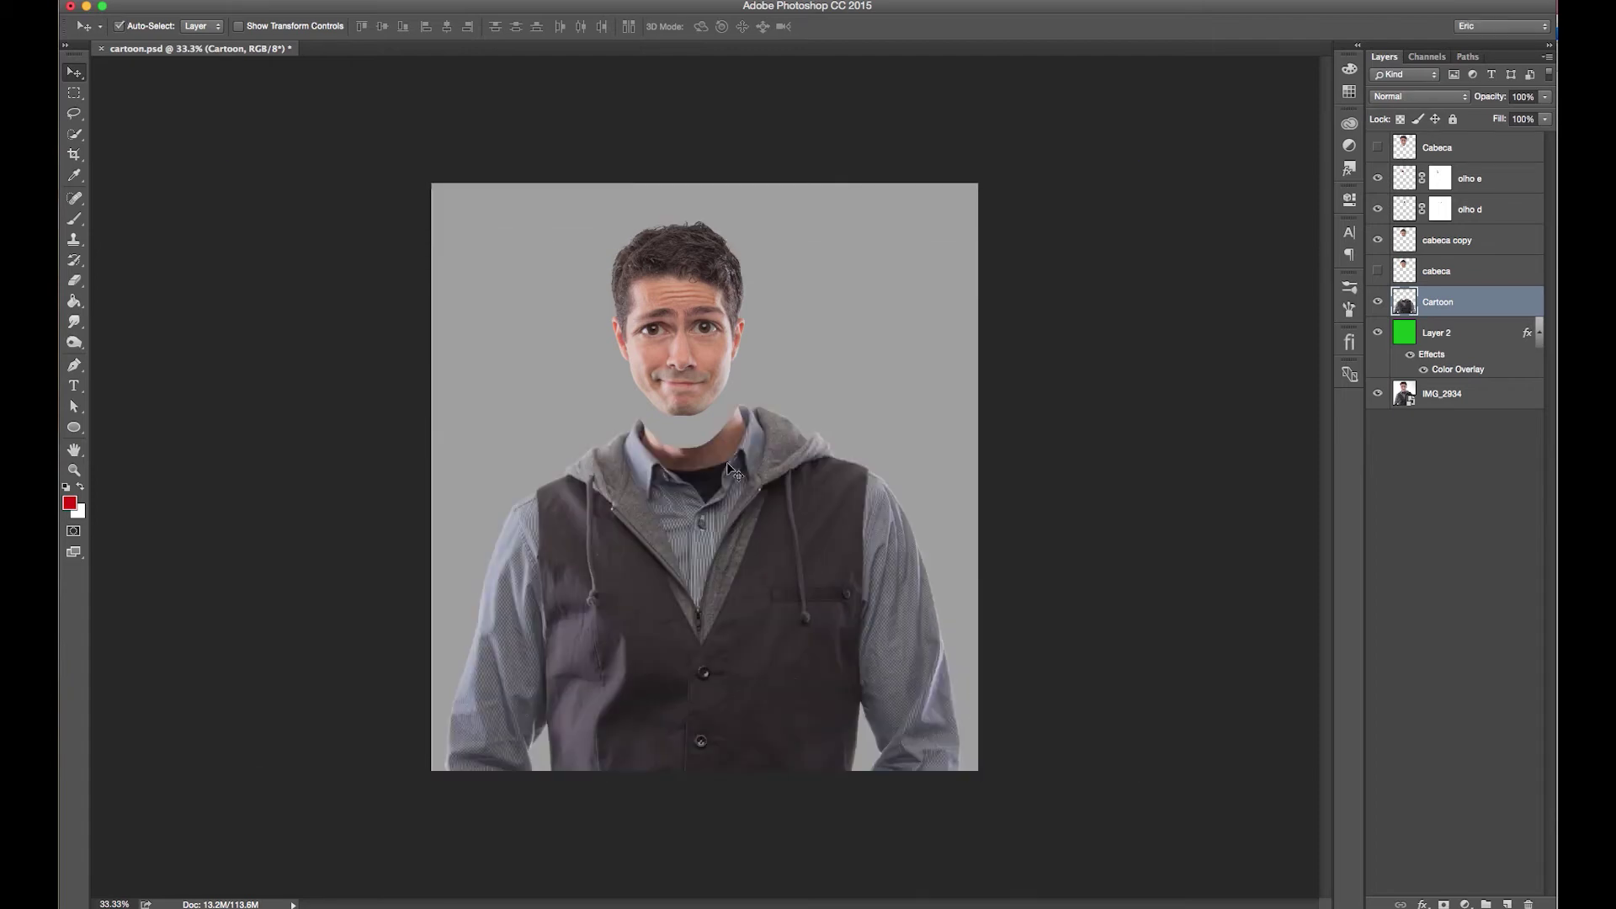
left_click_drag(729, 468, 827, 565)
left_click(74, 473)
left_click_drag(705, 513, 748, 536)
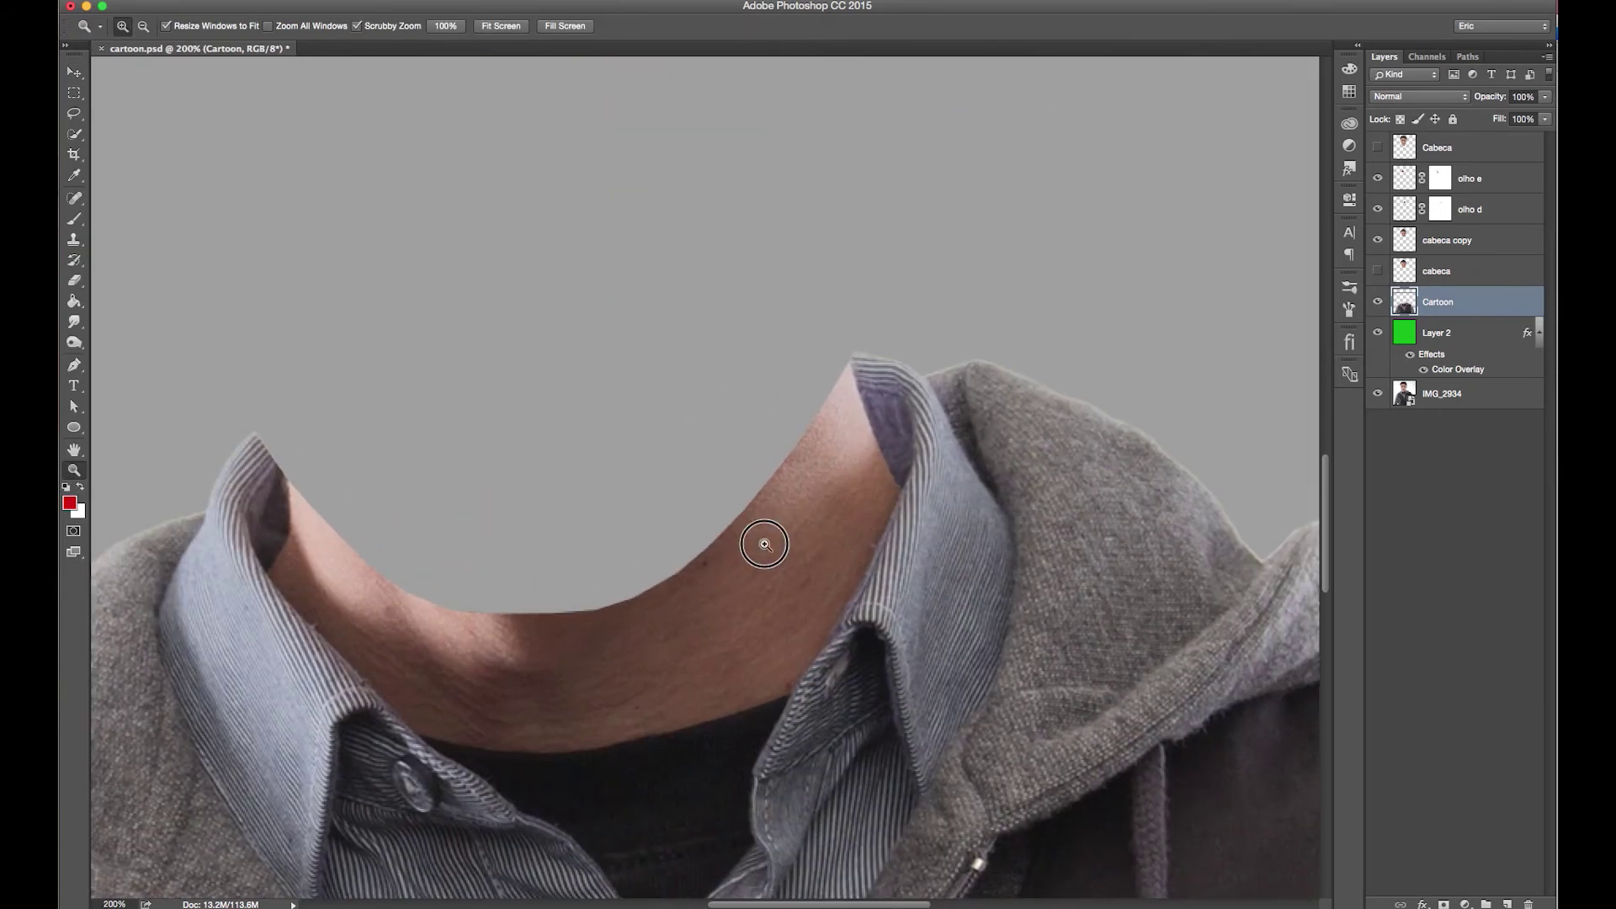
left_click_drag(576, 641, 685, 603)
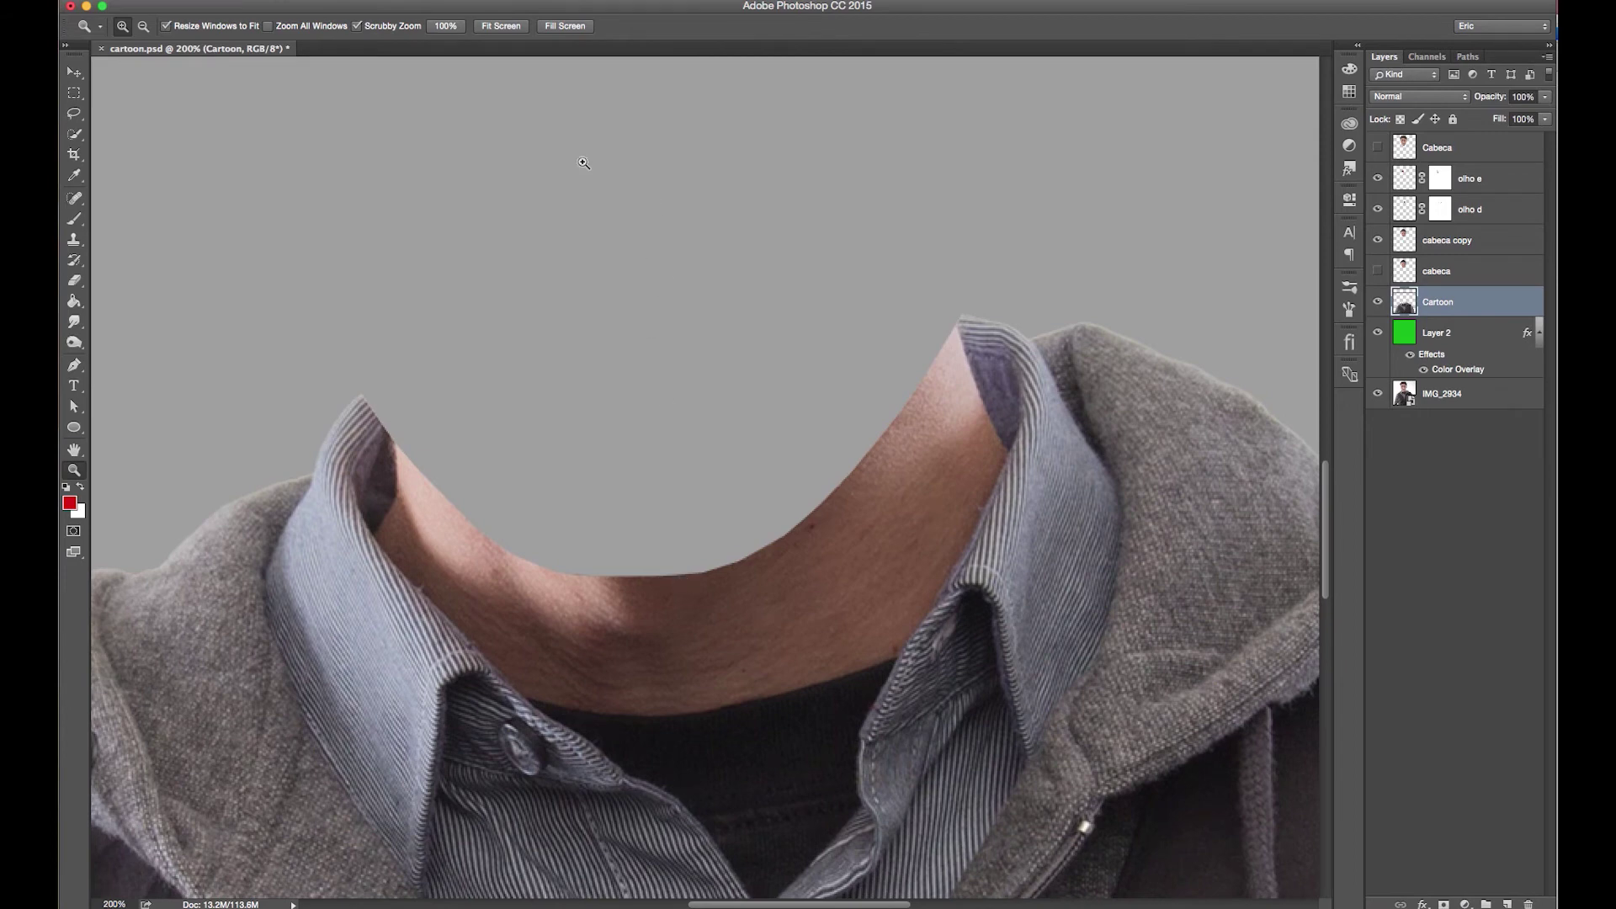
left_click(77, 77)
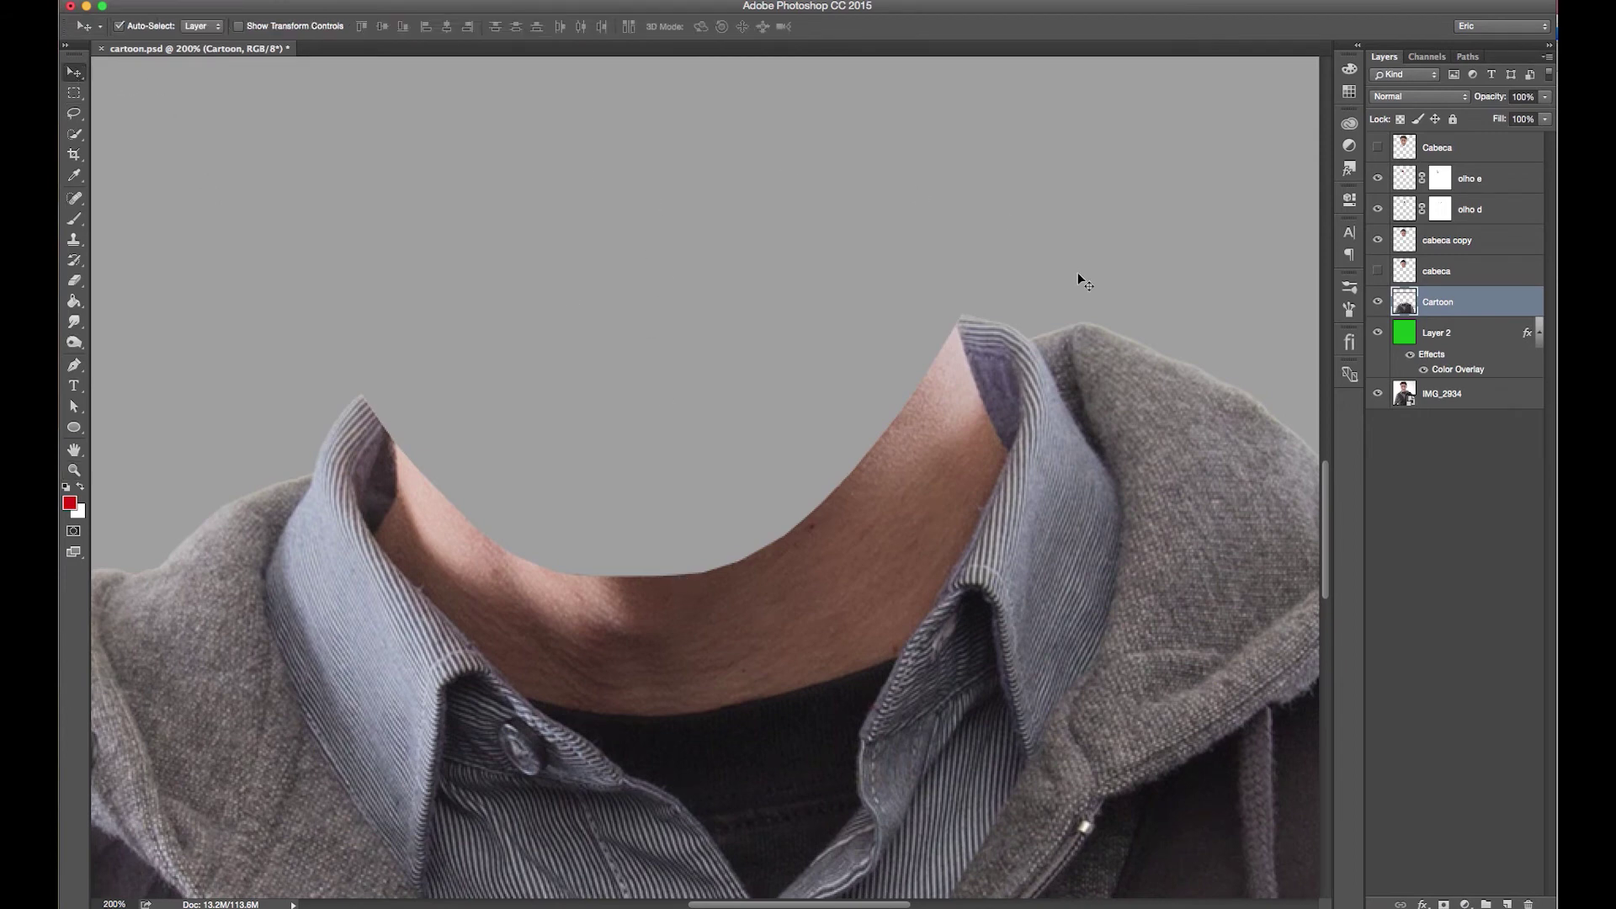
Step: Try a freehand lasso outline along the collar edge, then discard it
left_click(75, 115)
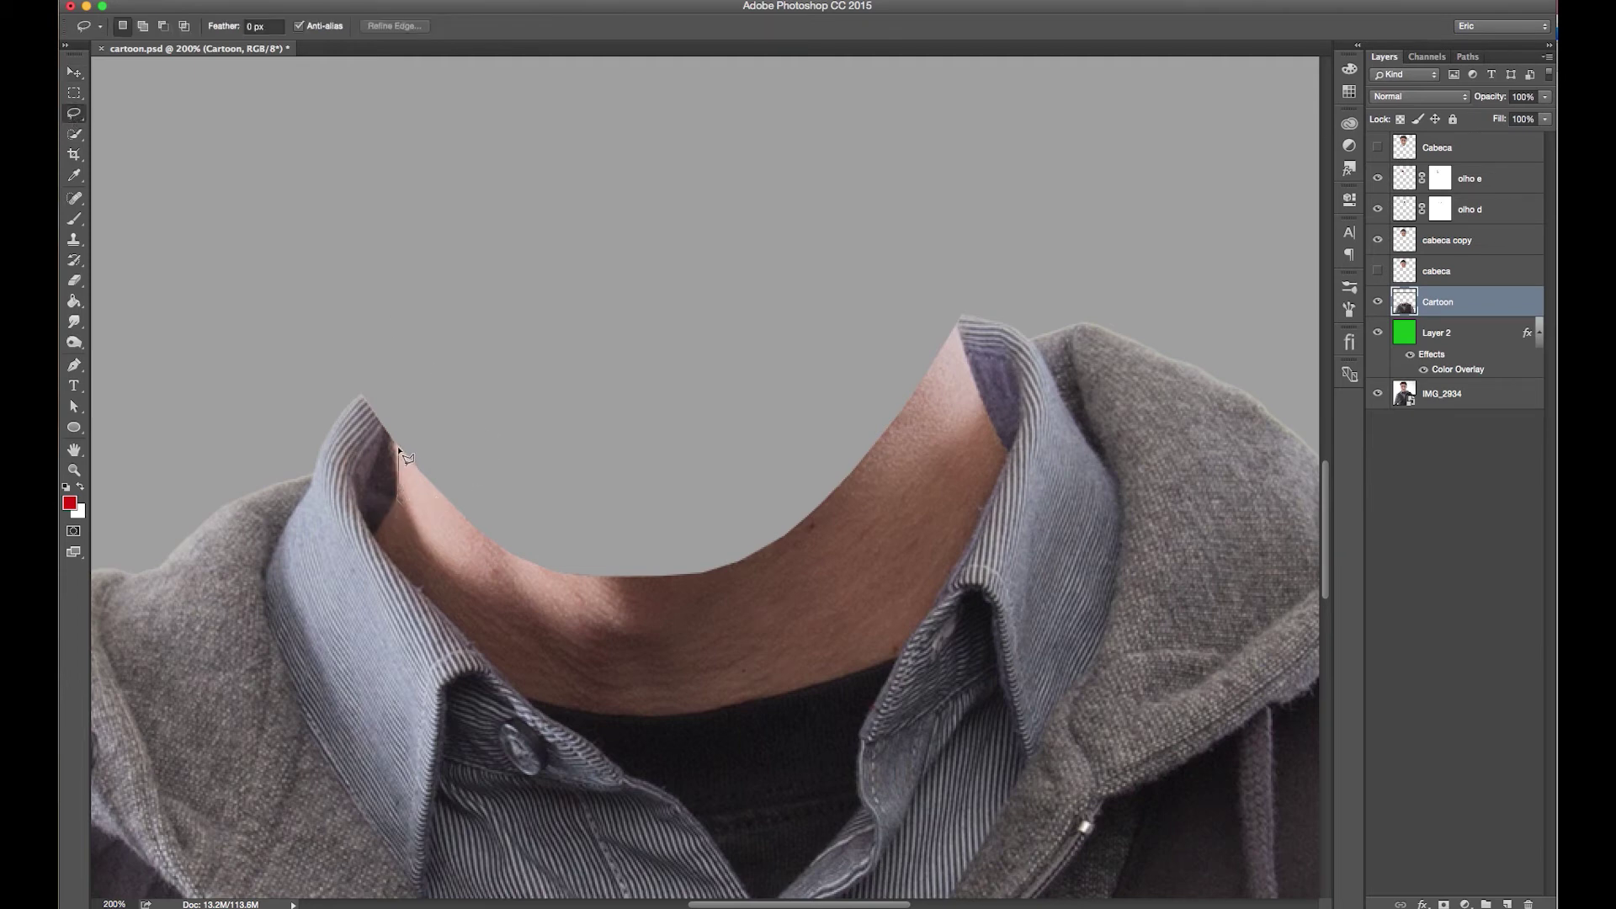
left_click_drag(396, 447, 393, 379)
left_click(420, 414)
Step: Smudge the collar tip upward with a 59 px Smudge brush, then begin a lasso beside the left collar
left_click(82, 323)
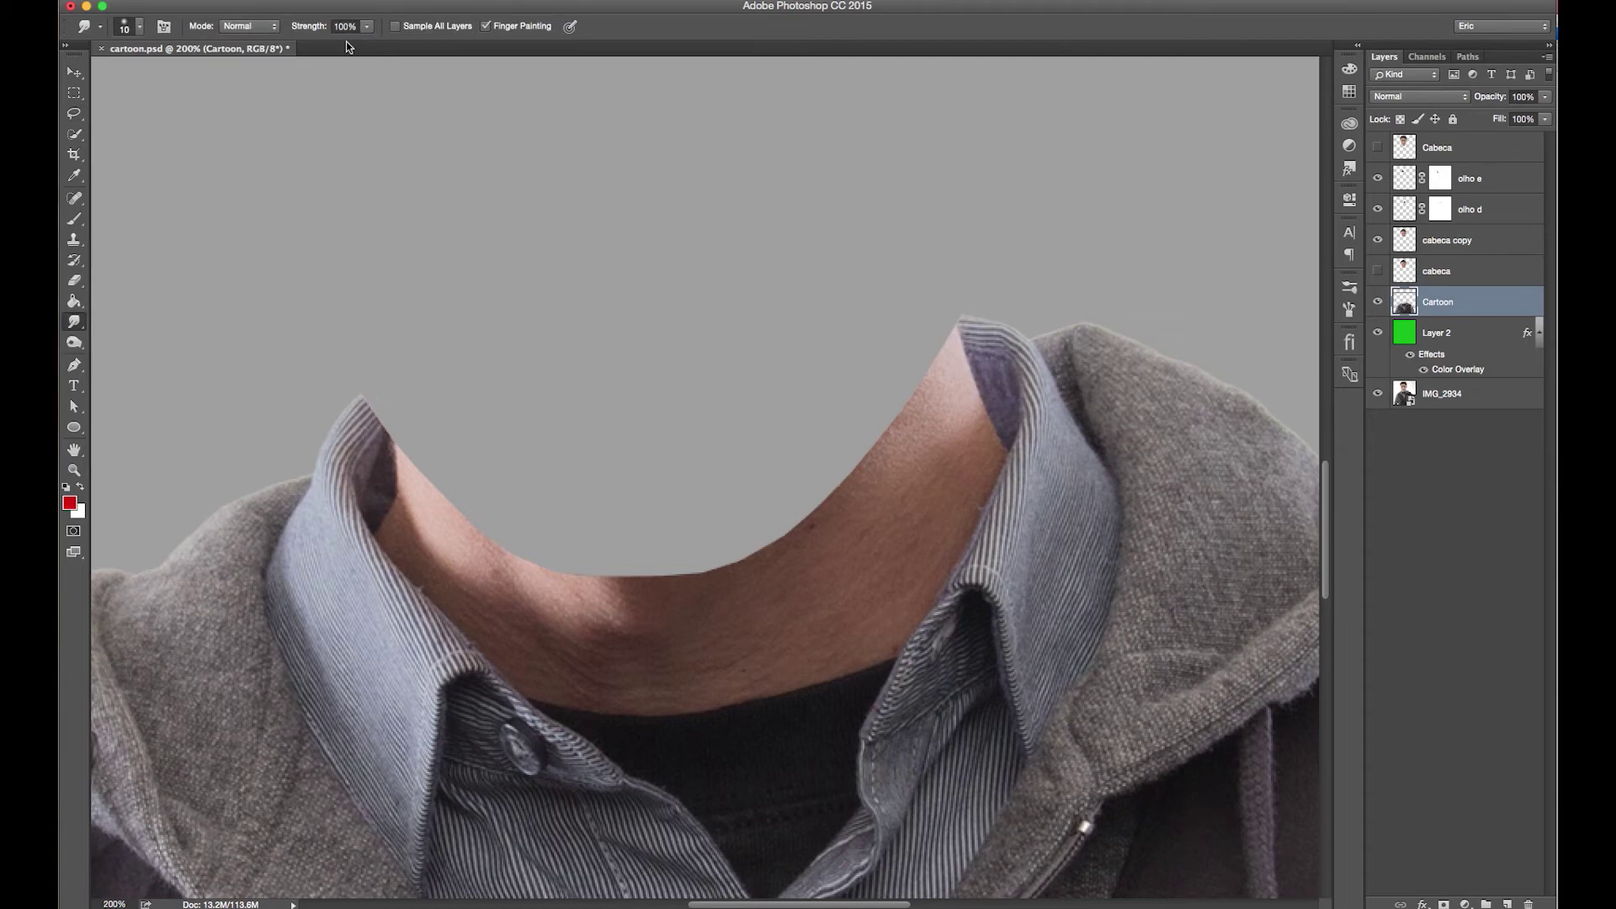
right_click(387, 382)
type("59")
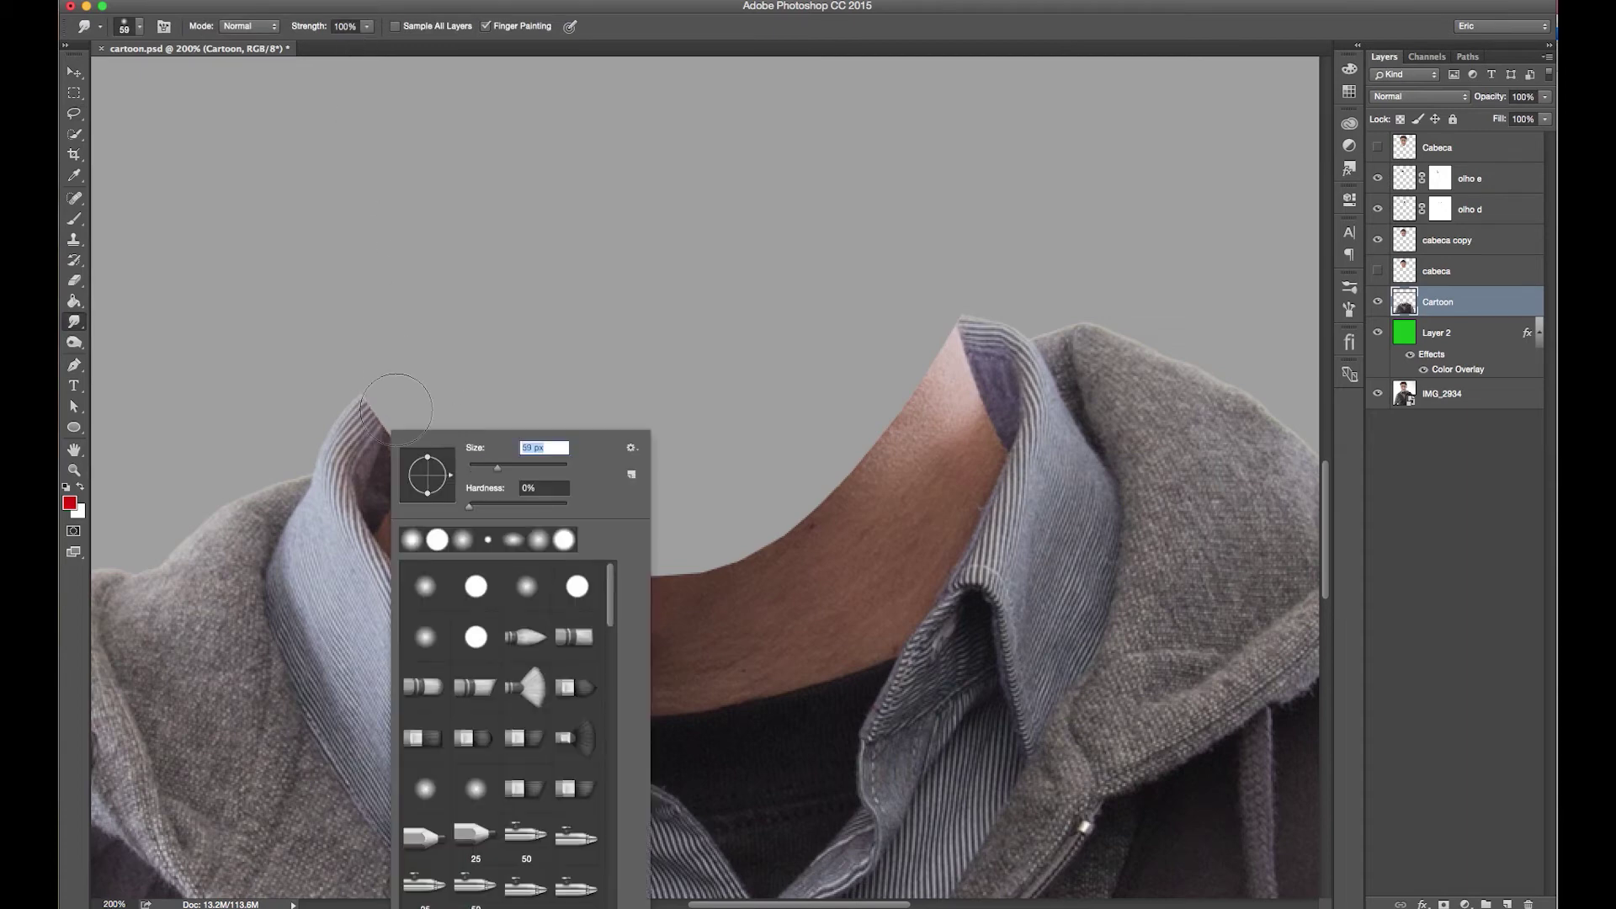
key("Return")
left_click_drag(387, 398, 490, 329)
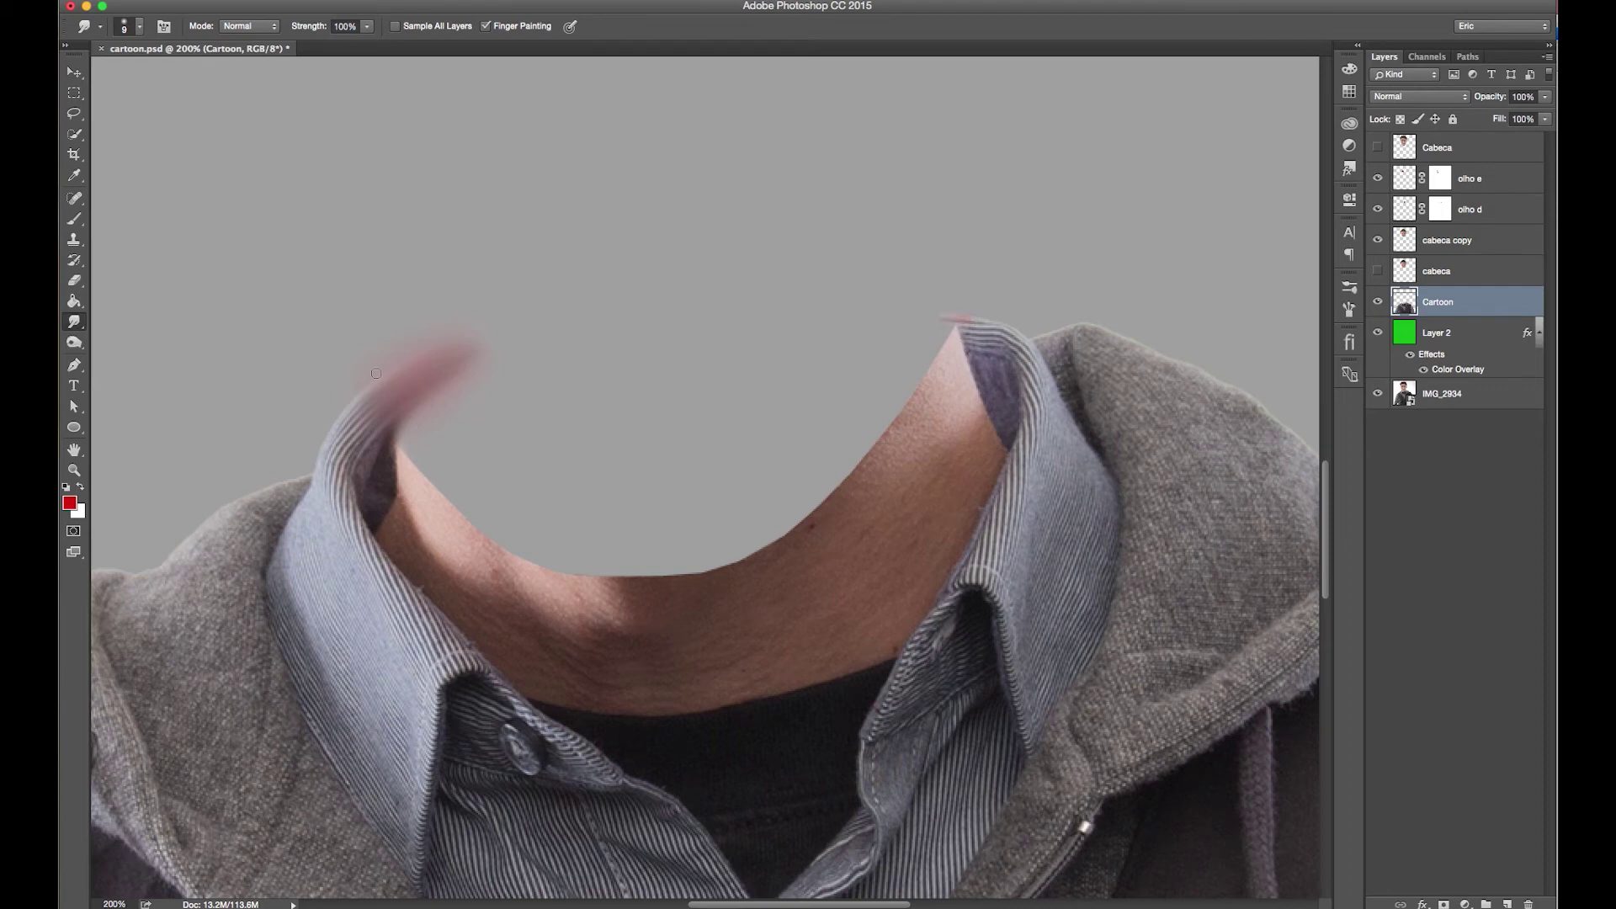
key("l")
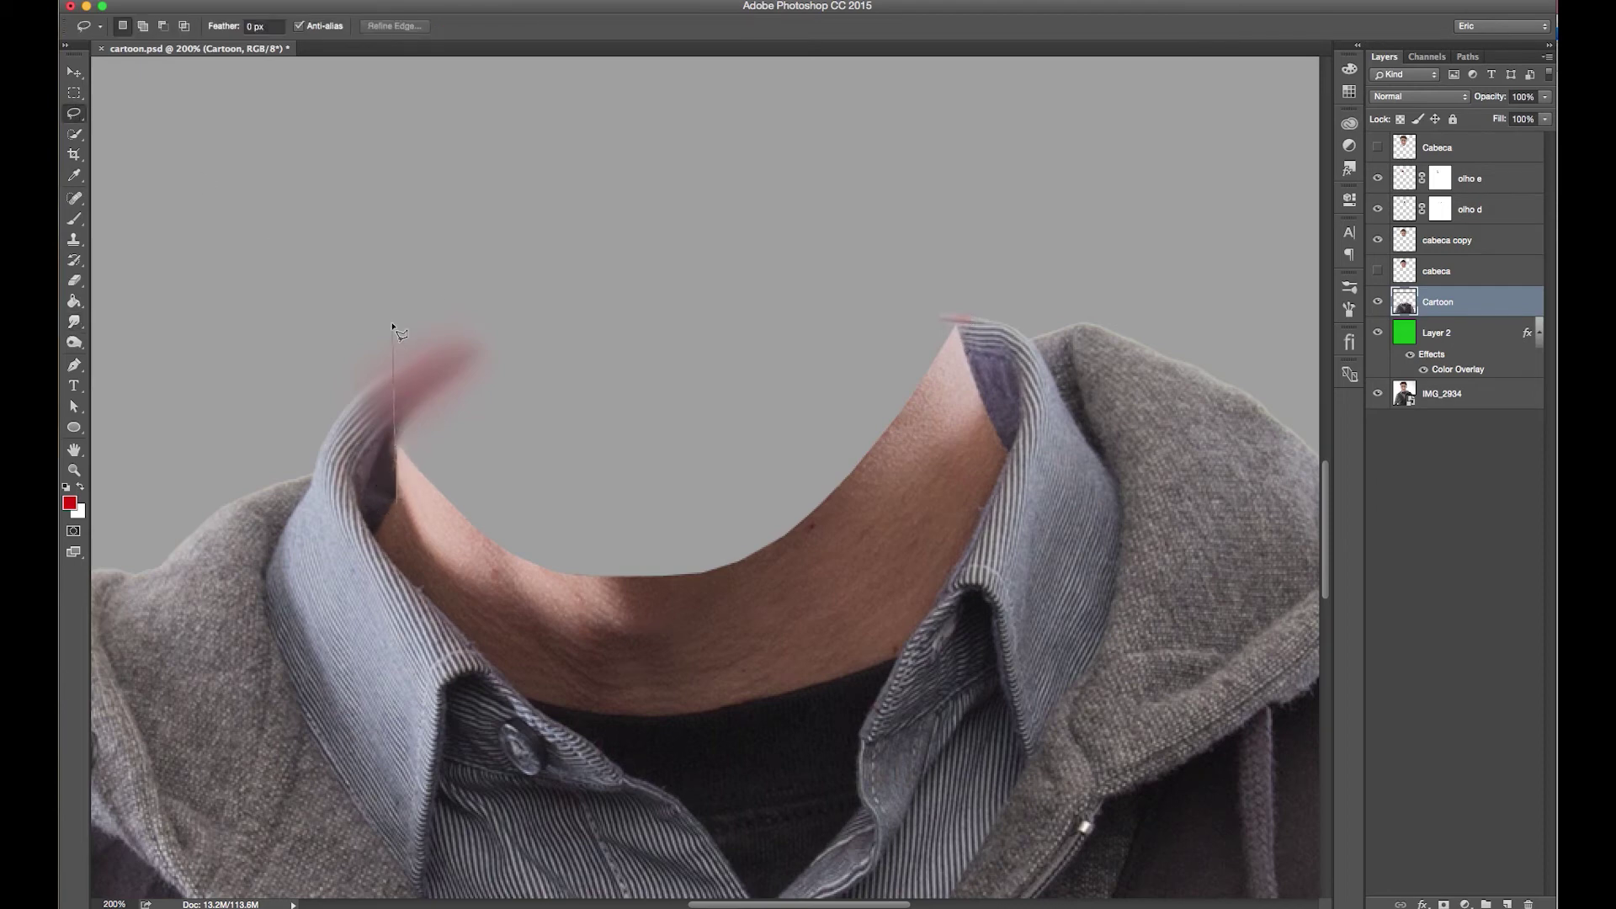
left_click(383, 216)
Step: Draw a polygonal selection enclosing the neck area between the collar tips
left_click(381, 166)
left_click(905, 76)
left_click(929, 97)
left_click(961, 341)
left_click(931, 599)
left_click(859, 665)
left_click(640, 722)
left_click(514, 678)
double_click(389, 543)
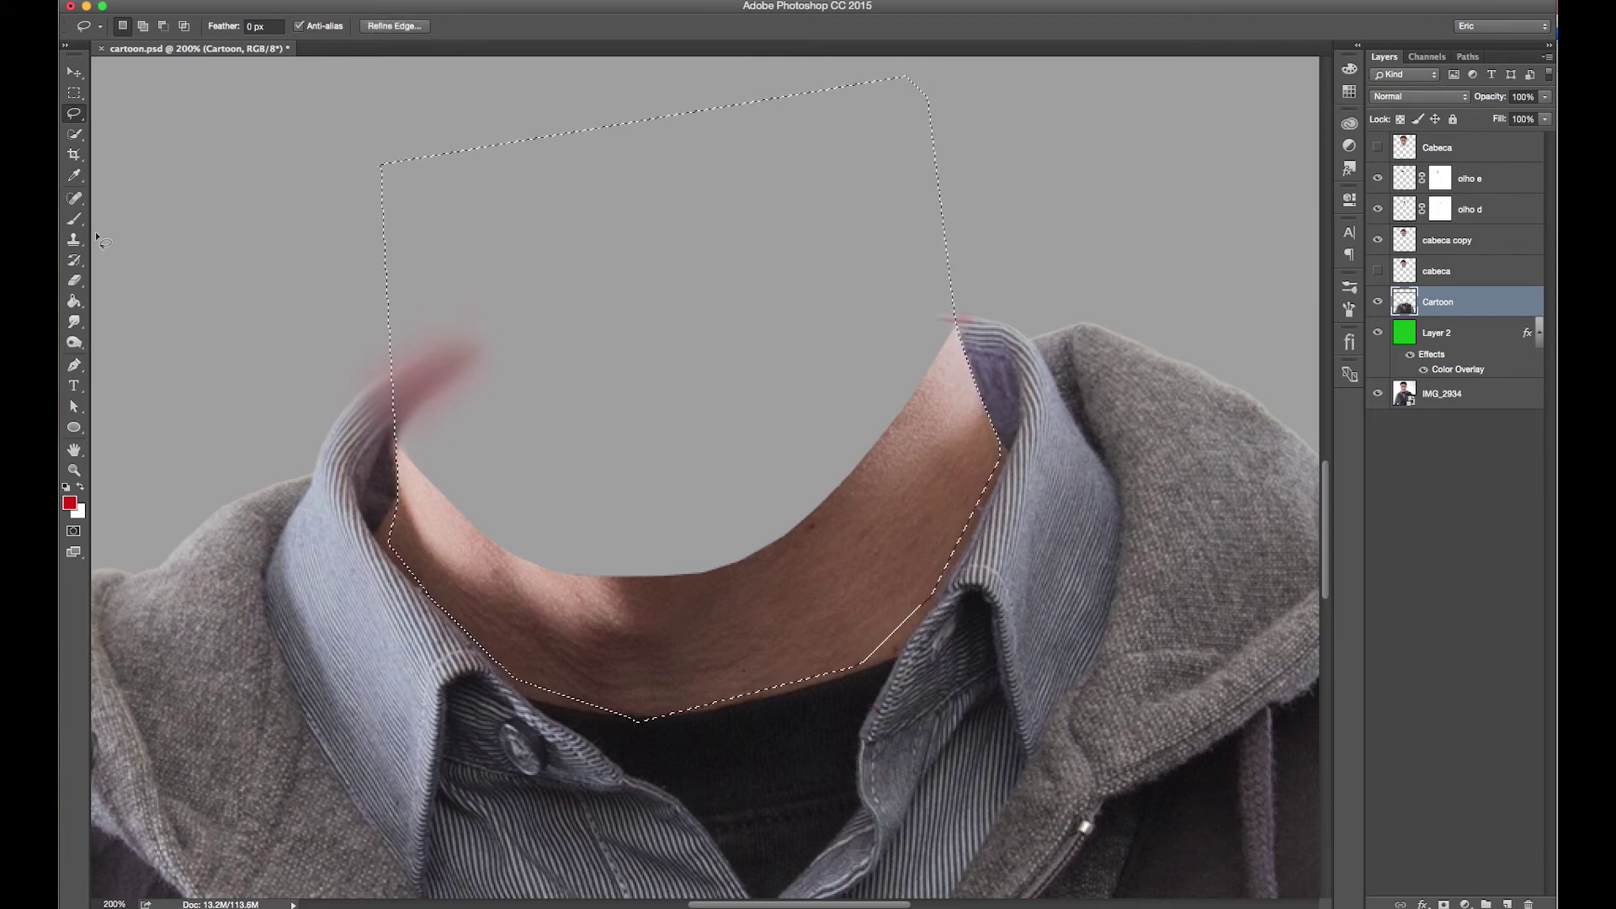
Step: Clone-stamp neck skin over the grey around the lower neck and both edges
key("s")
right_click(716, 573)
left_click(696, 649, "alt")
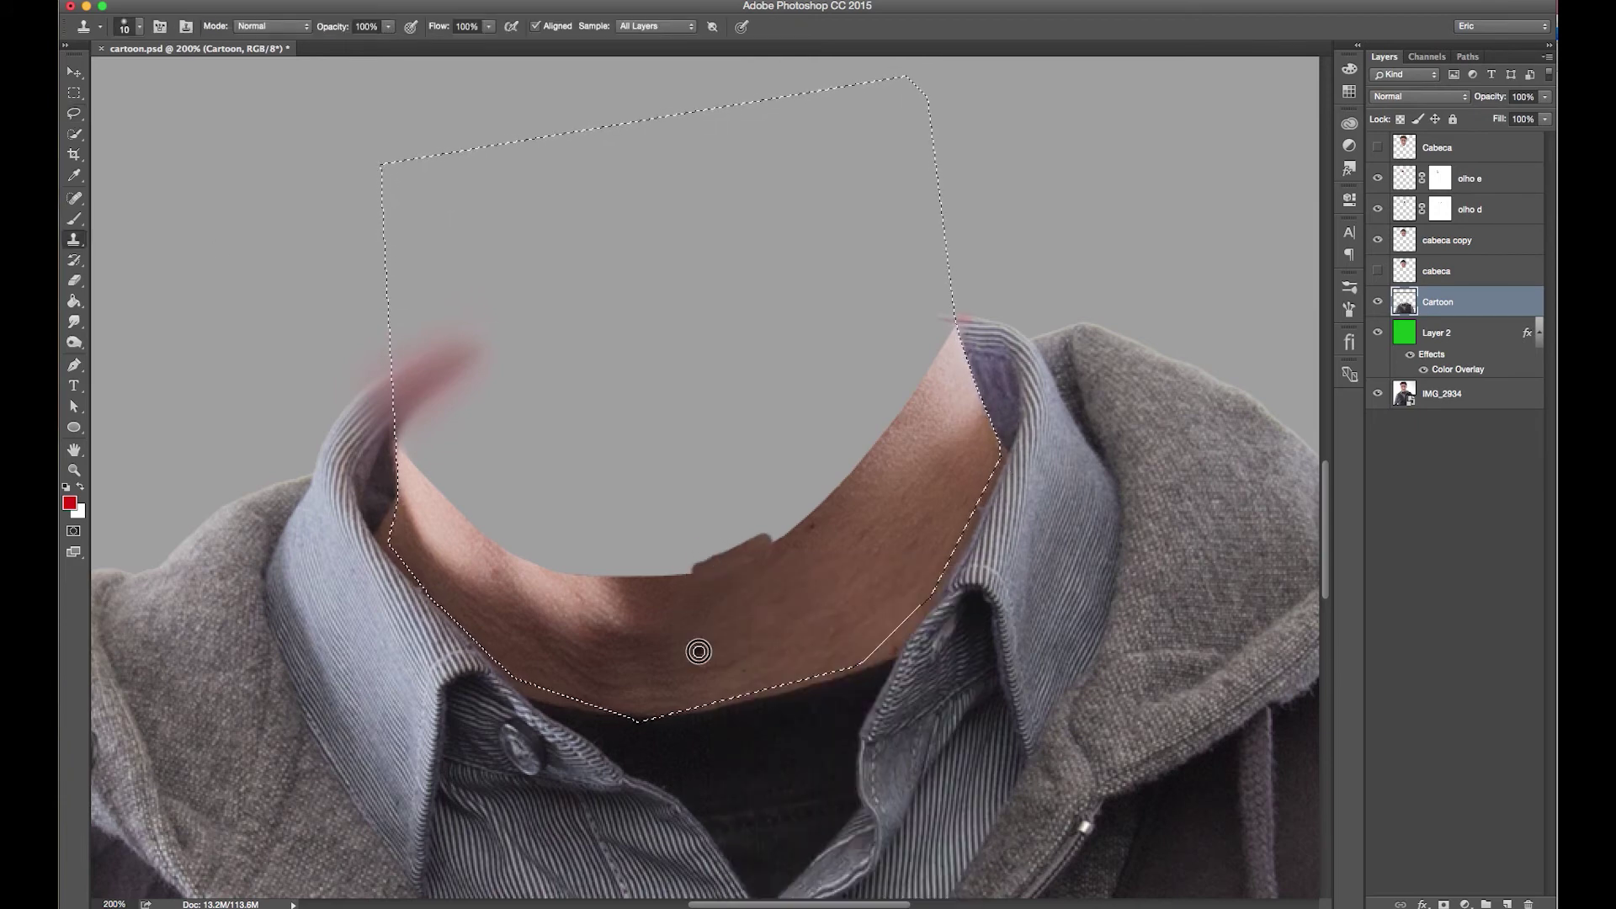
mouse_move(711, 559)
left_mouse_down()
mouse_move(795, 524)
mouse_move(942, 339)
mouse_move(830, 472)
mouse_move(897, 389)
left_mouse_up()
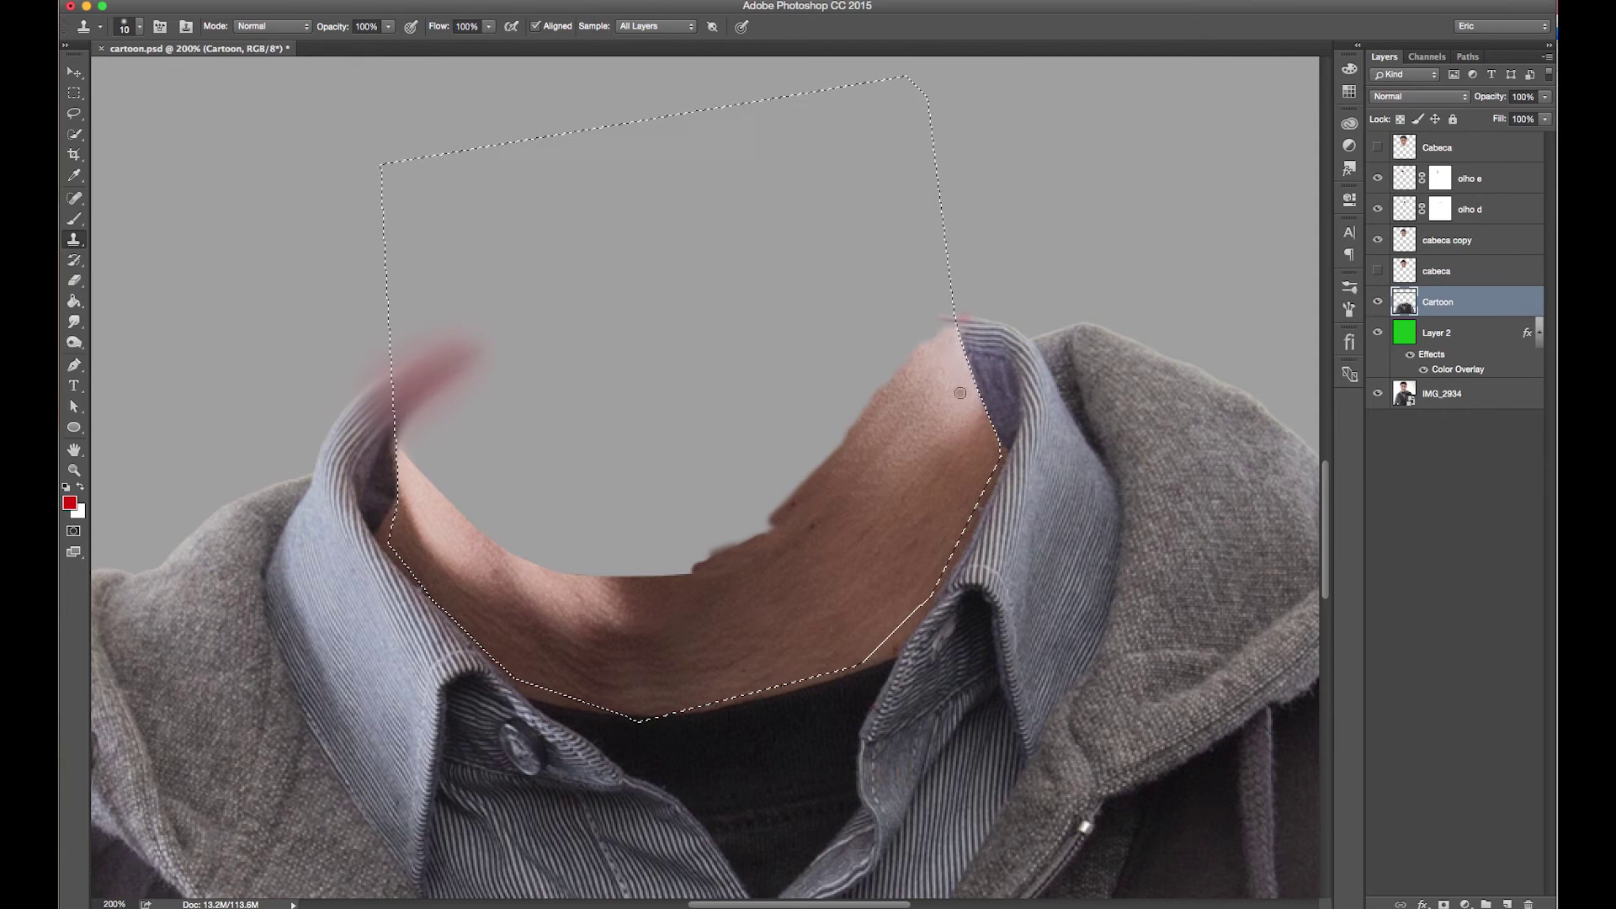
left_click_drag(946, 404, 936, 340)
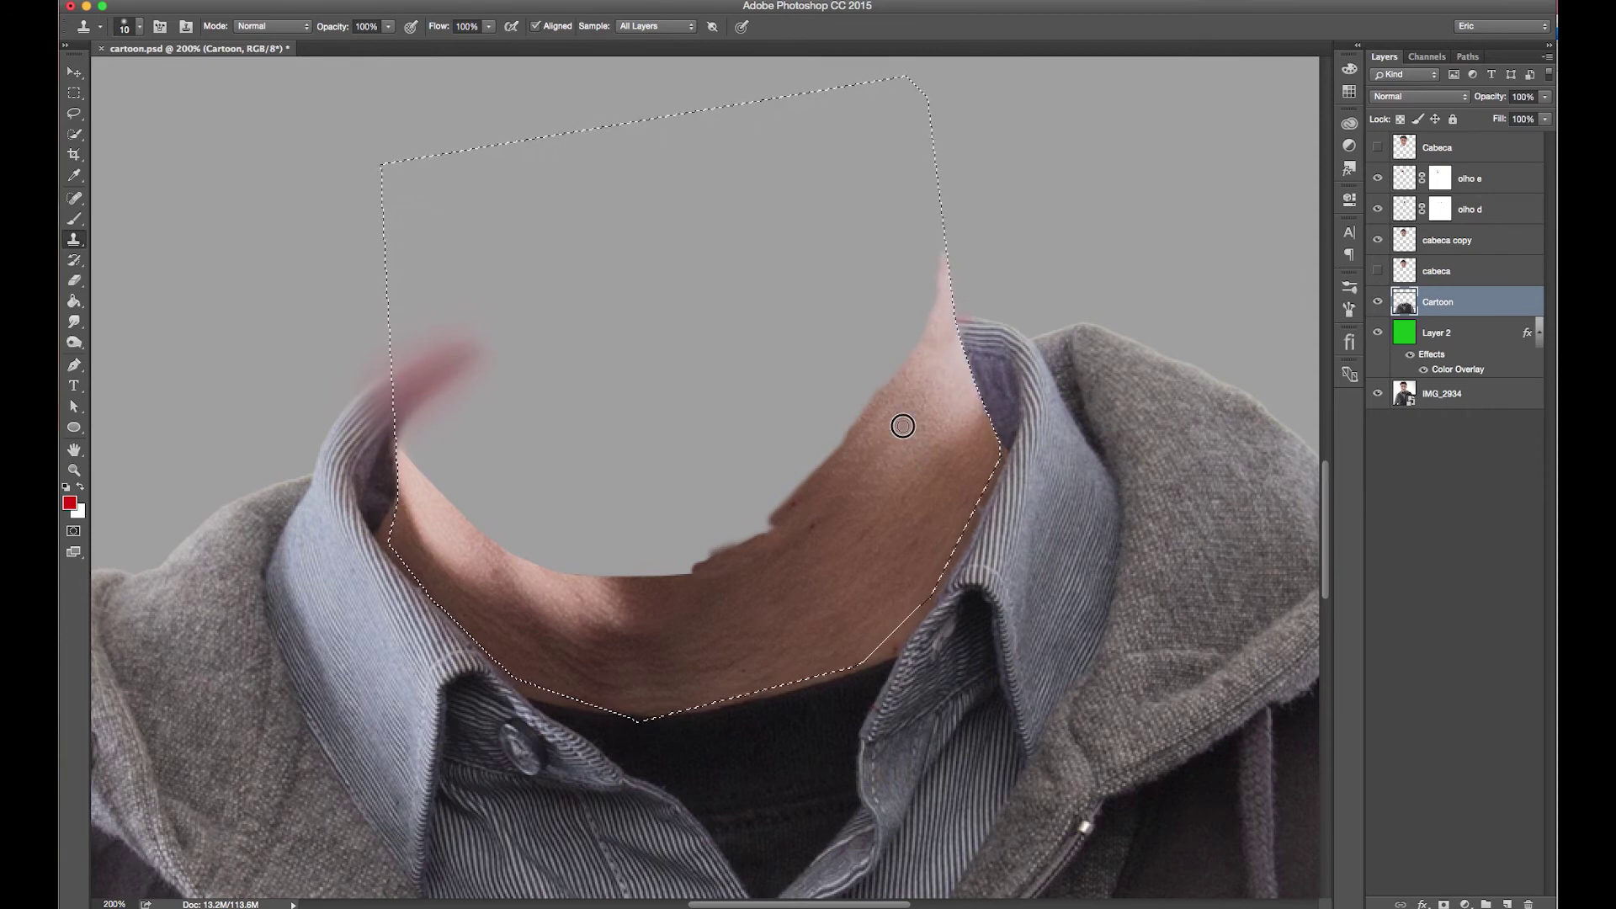
mouse_move(917, 331)
left_mouse_down()
mouse_move(881, 365)
mouse_move(906, 310)
left_mouse_up()
left_click_drag(703, 597, 564, 572)
mouse_move(484, 536)
left_mouse_down()
mouse_move(494, 559)
mouse_move(477, 516)
mouse_move(416, 477)
left_mouse_up()
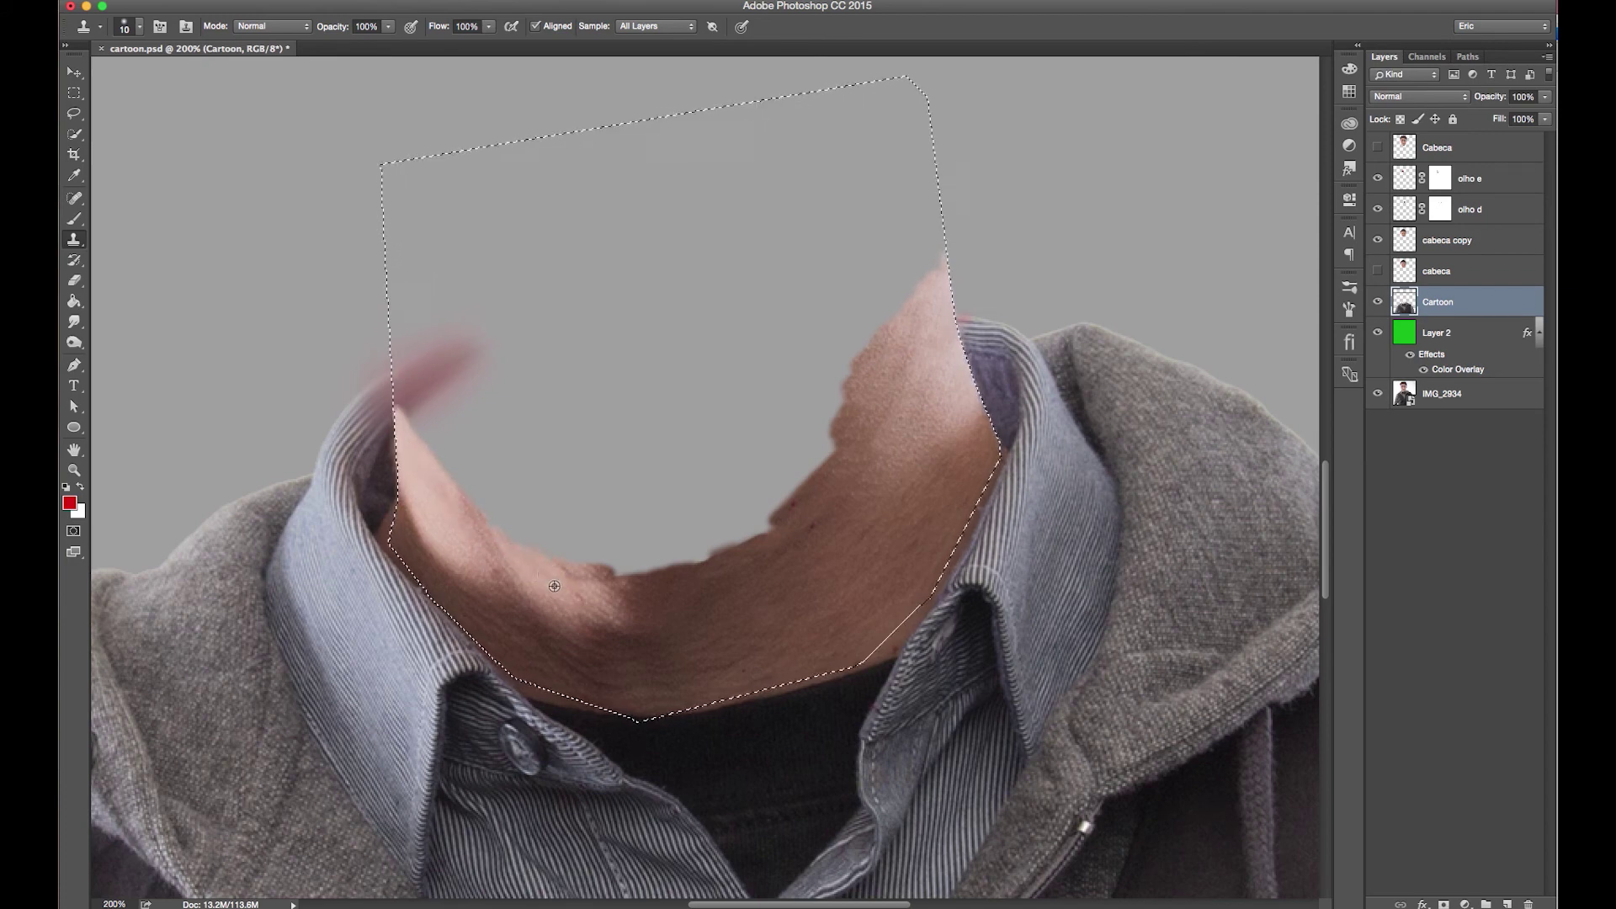
Step: Continue cloning at sizes 30 and 20 to extend the neck upward, then deselect and zoom out
key("bracketright")
key("bracketright")
mouse_move(639, 559)
left_mouse_down()
mouse_move(772, 502)
mouse_move(801, 538)
mouse_move(837, 386)
mouse_move(715, 516)
mouse_move(642, 552)
mouse_move(682, 599)
left_mouse_up()
mouse_move(442, 503)
left_mouse_down()
mouse_move(421, 397)
mouse_move(442, 488)
mouse_move(462, 480)
left_mouse_up()
left_click(637, 582)
mouse_move(637, 583)
left_mouse_down()
mouse_move(539, 515)
mouse_move(545, 546)
mouse_move(505, 505)
mouse_move(533, 505)
mouse_move(489, 504)
mouse_move(591, 463)
left_mouse_up()
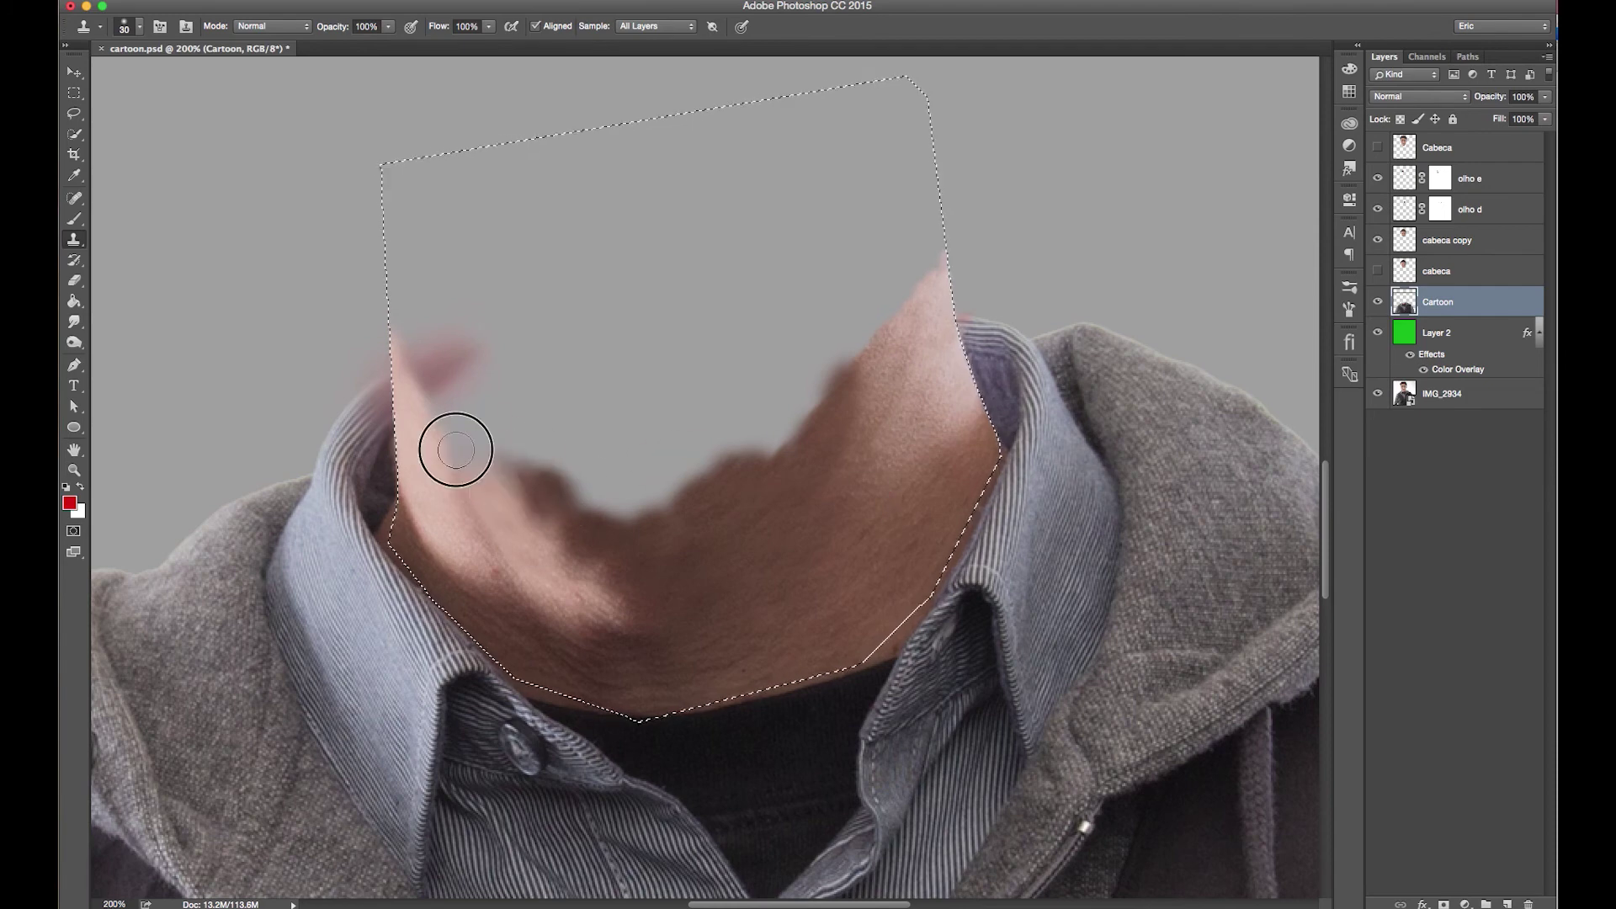
key("bracketleft")
mouse_move(623, 534)
left_mouse_down()
mouse_move(725, 491)
mouse_move(912, 295)
mouse_move(790, 442)
left_mouse_up()
key("super+d")
key("super+minus")
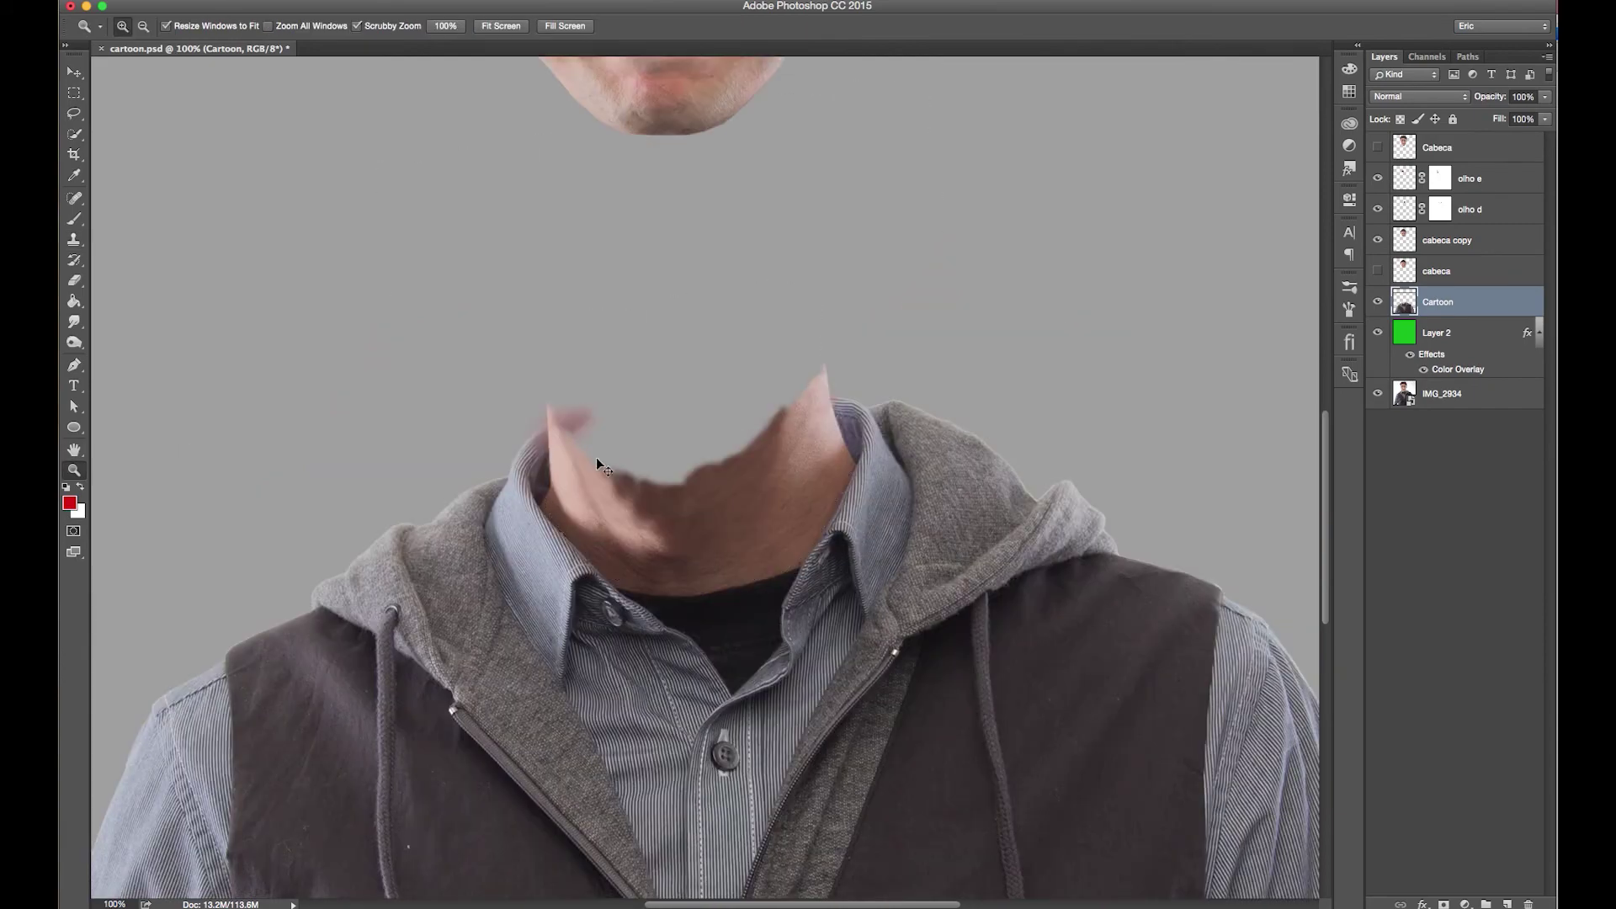
Step: Move the body up so its neck sits under the chin
key("v")
key("super+minus")
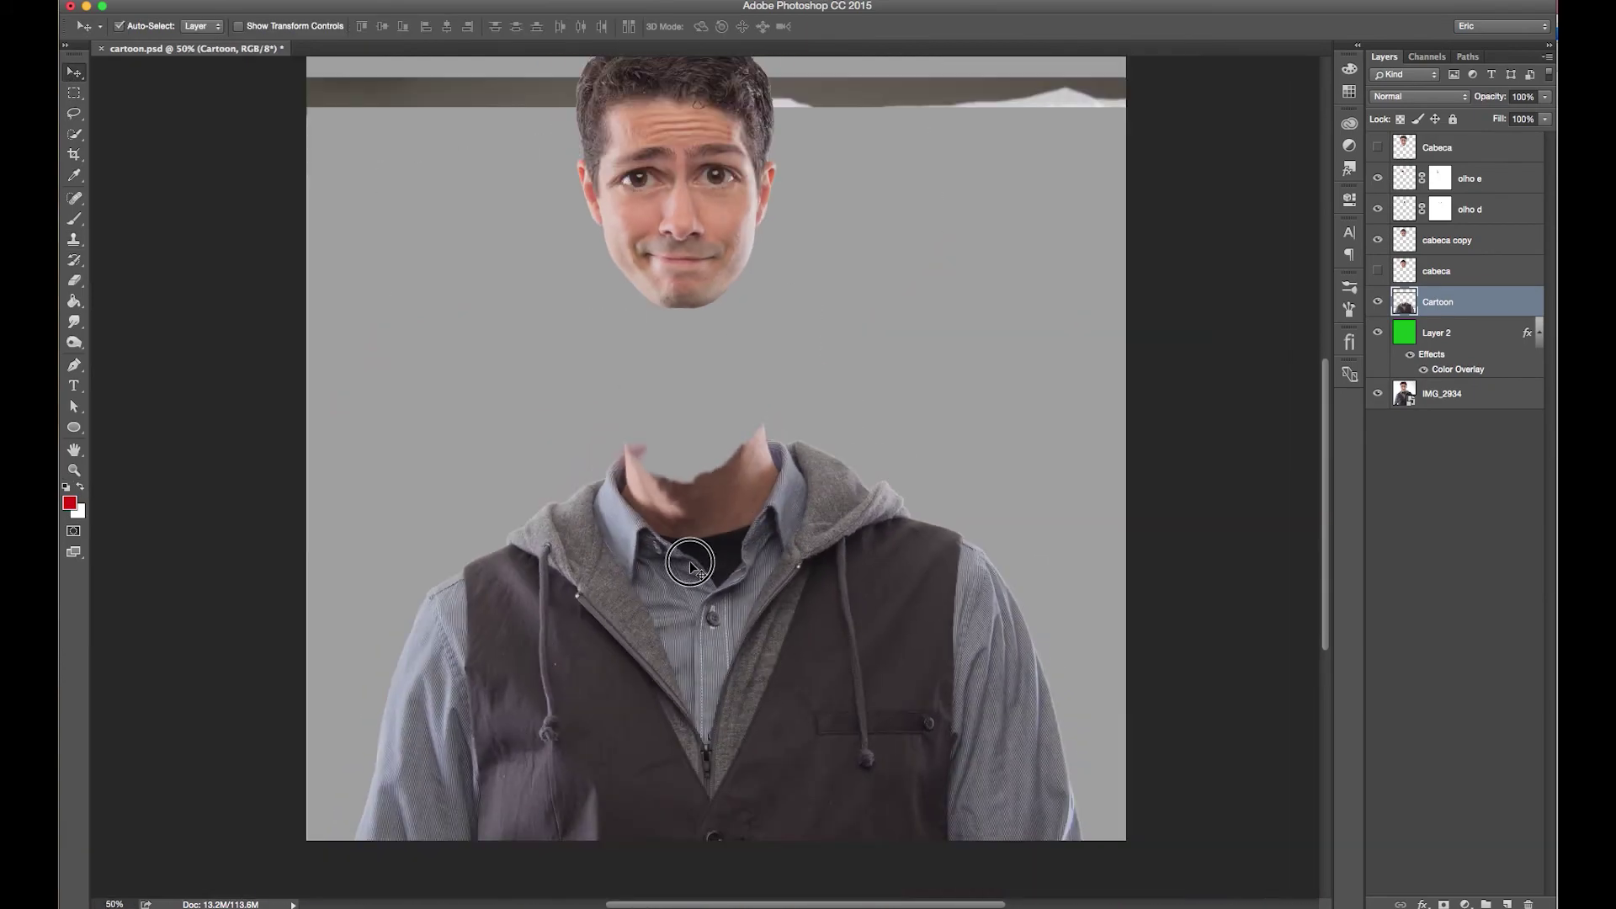
left_click_drag(682, 581, 684, 383)
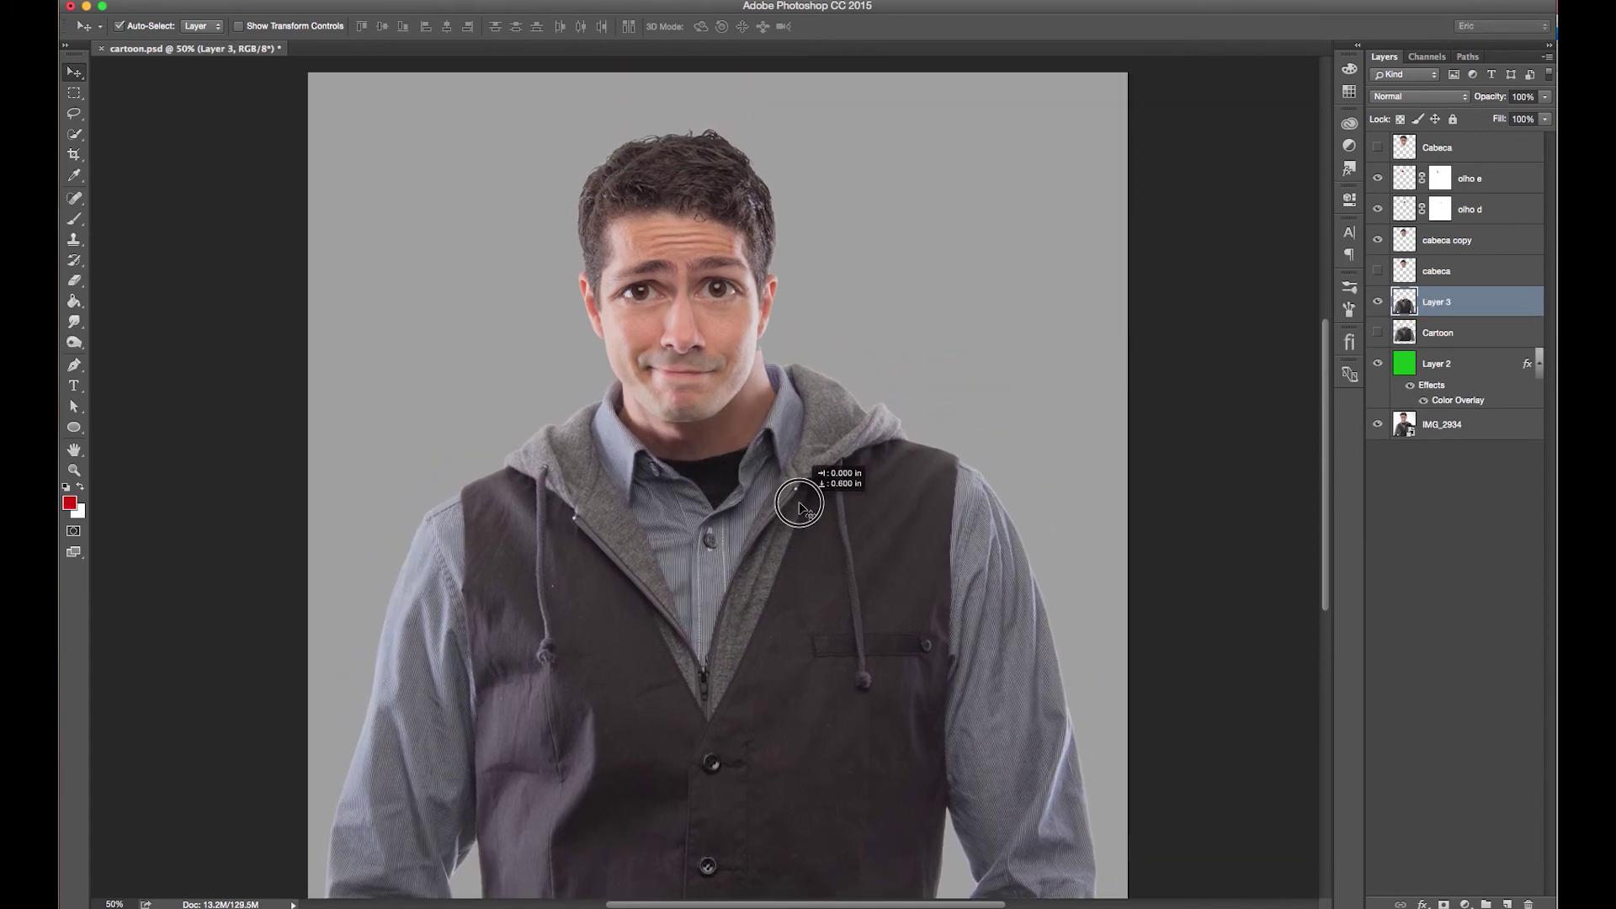
left_click_drag(800, 505, 802, 507)
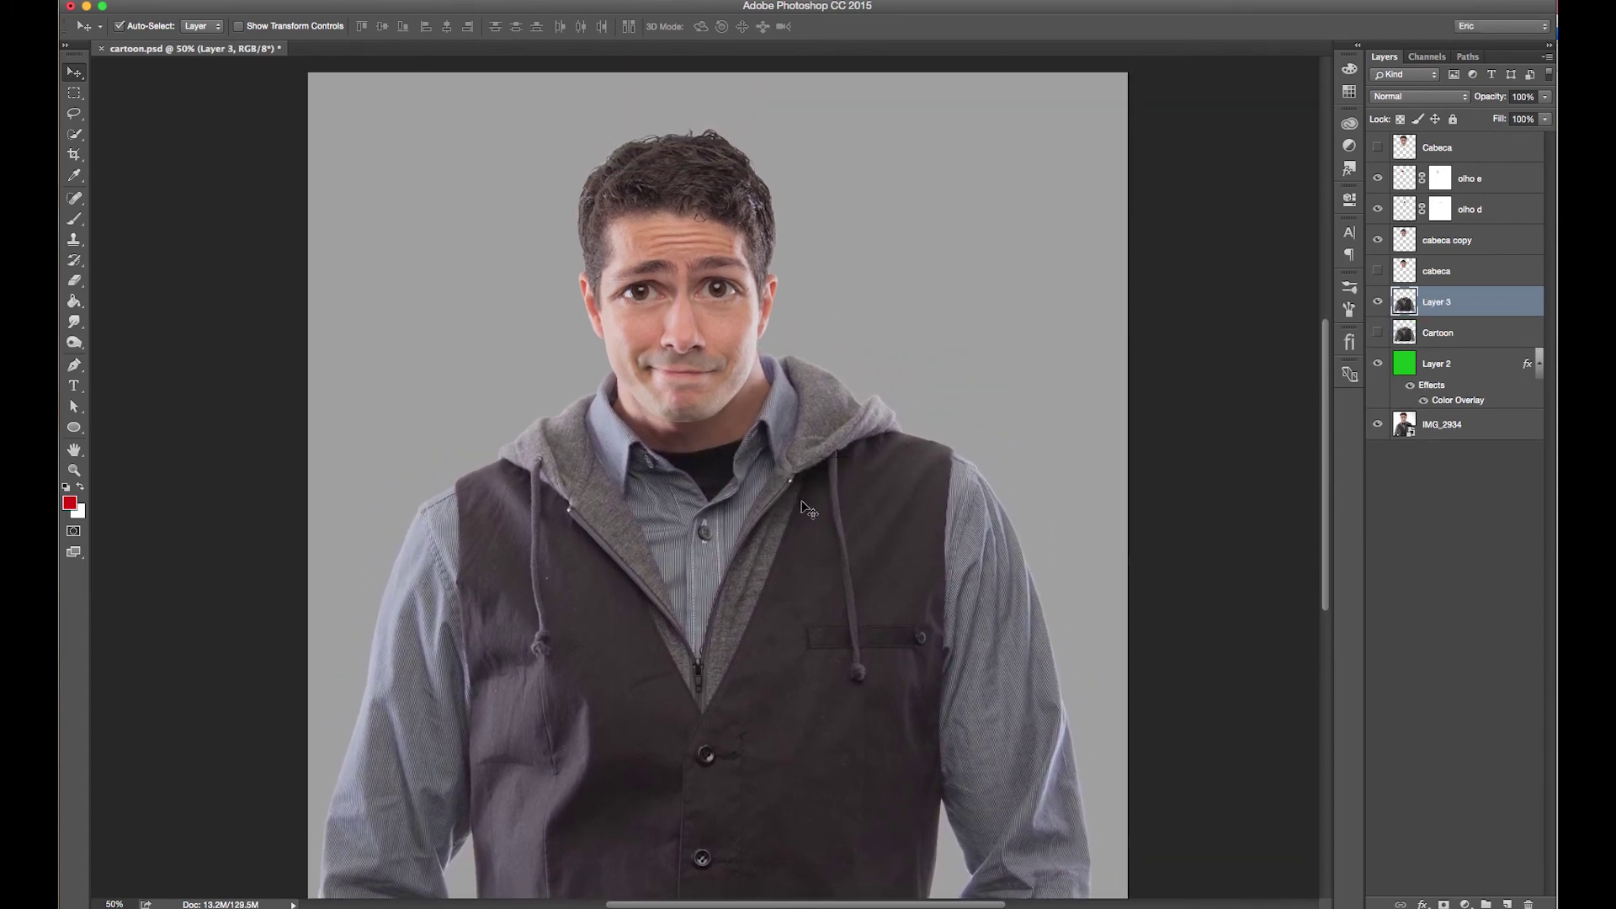
Step: Try a warp pulling the body's shoulders inward, then undo it
left_click(256, 1)
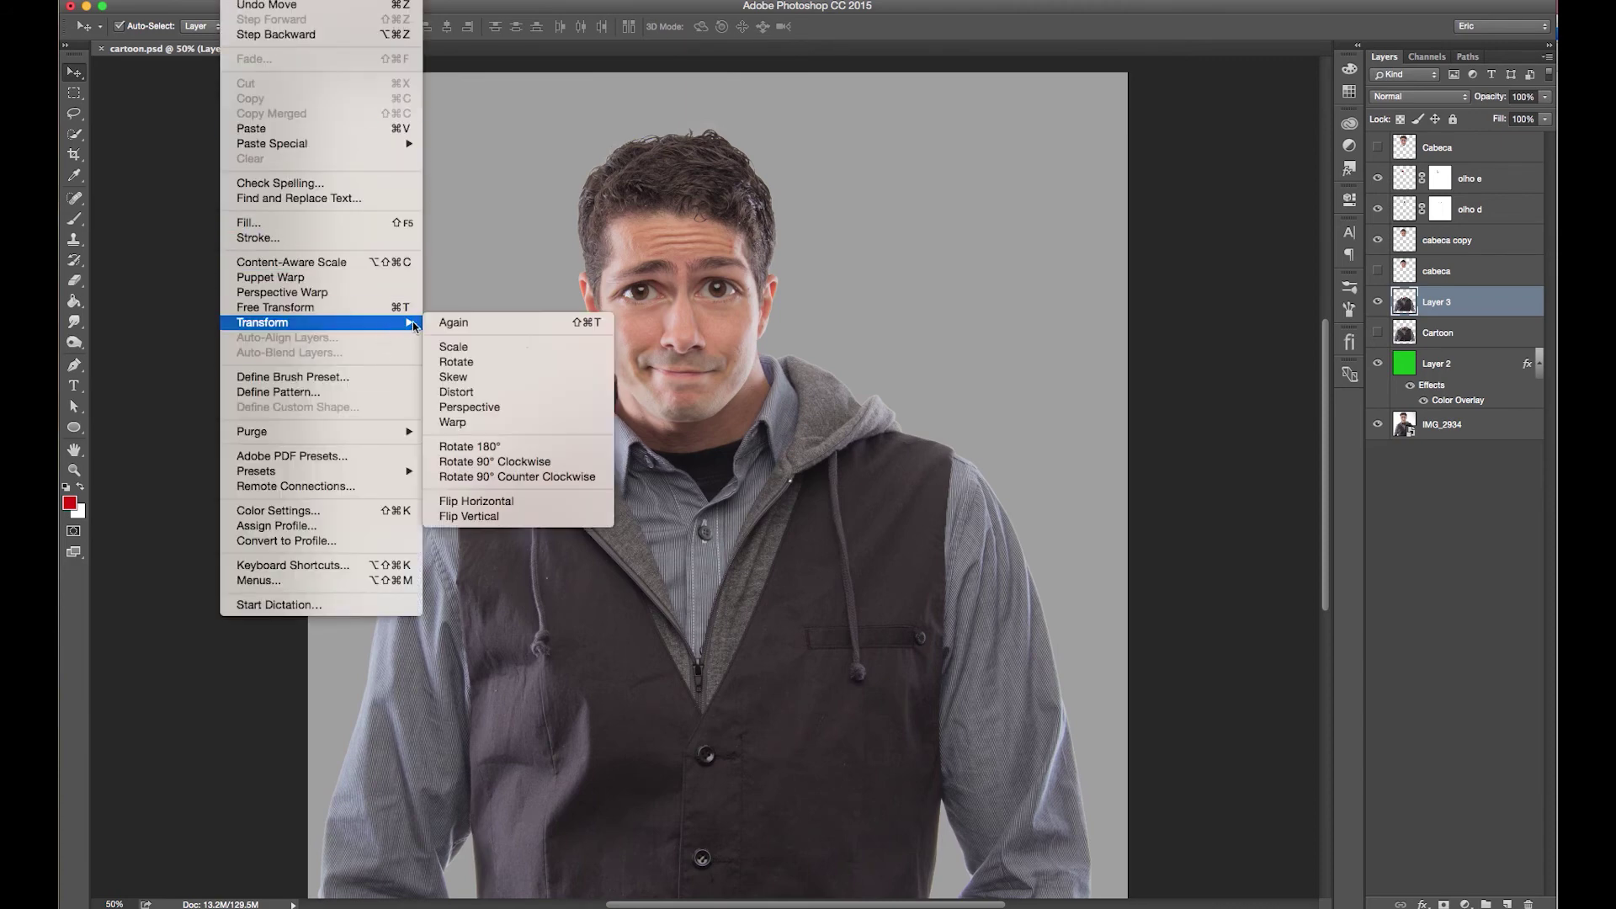
left_click(459, 425)
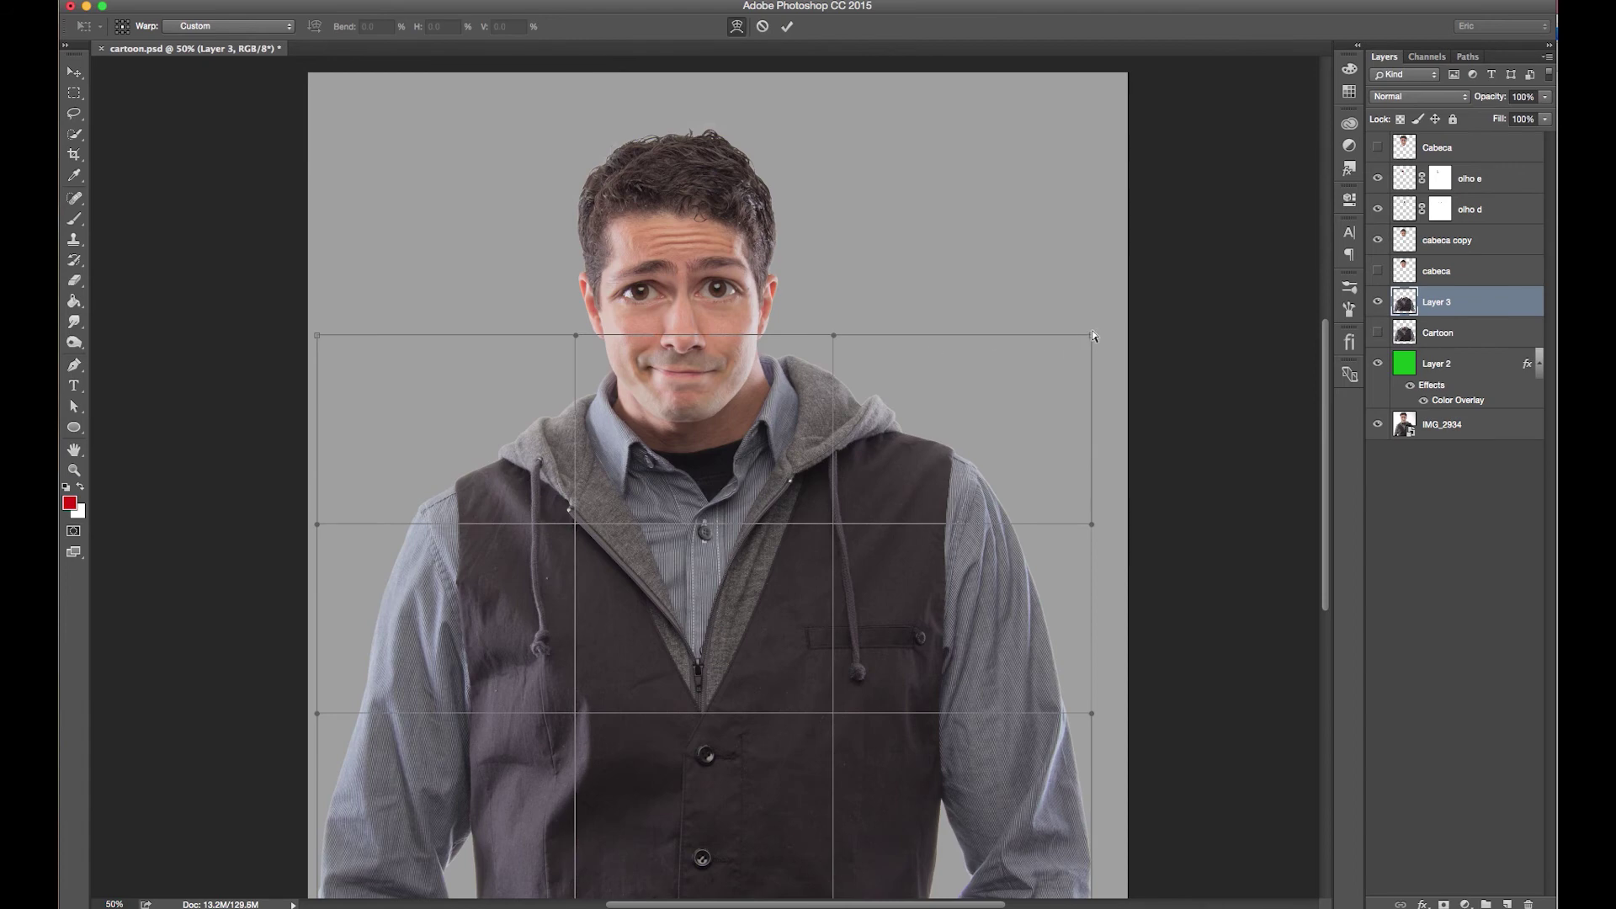
left_click_drag(1092, 335, 884, 331)
left_click_drag(317, 335, 523, 337)
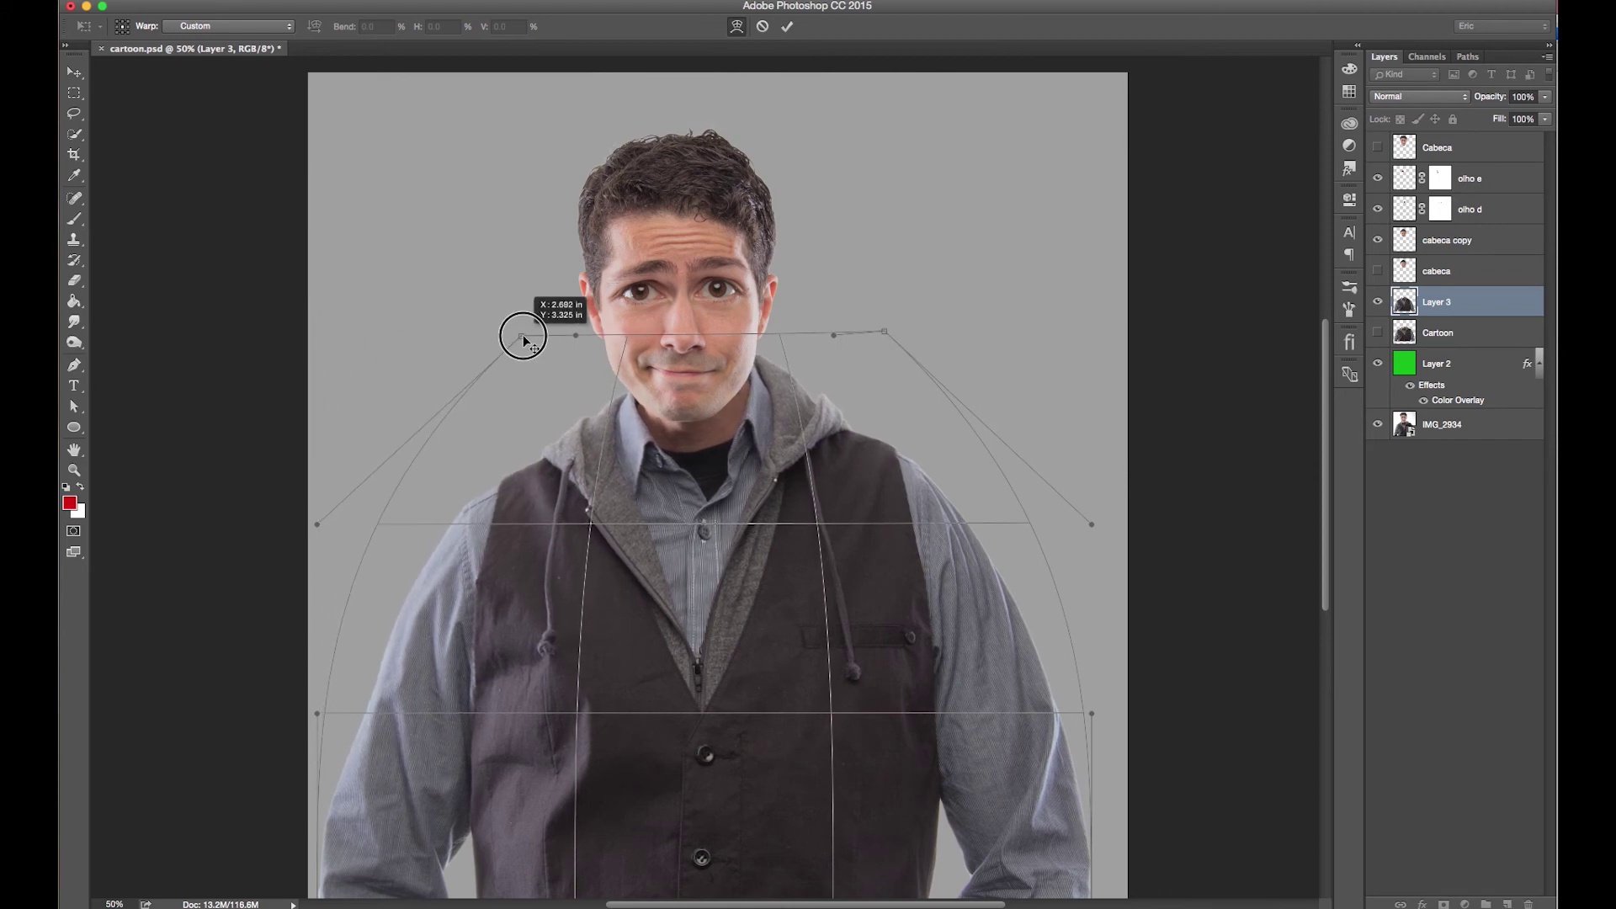
left_click_drag(523, 337, 508, 332)
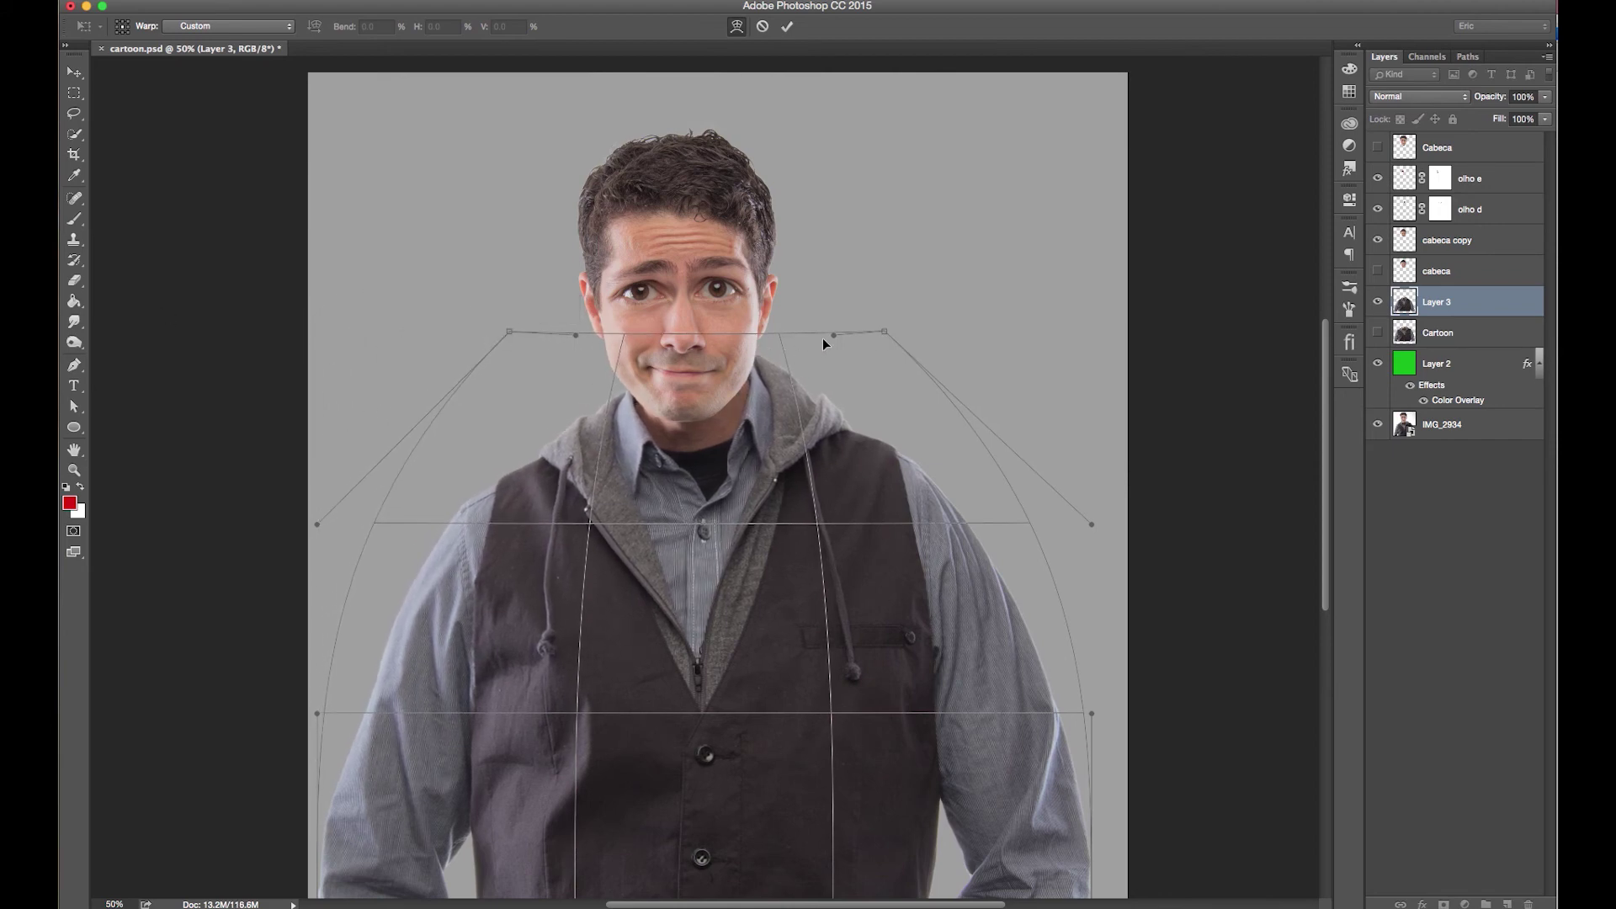
left_click_drag(831, 338, 804, 339)
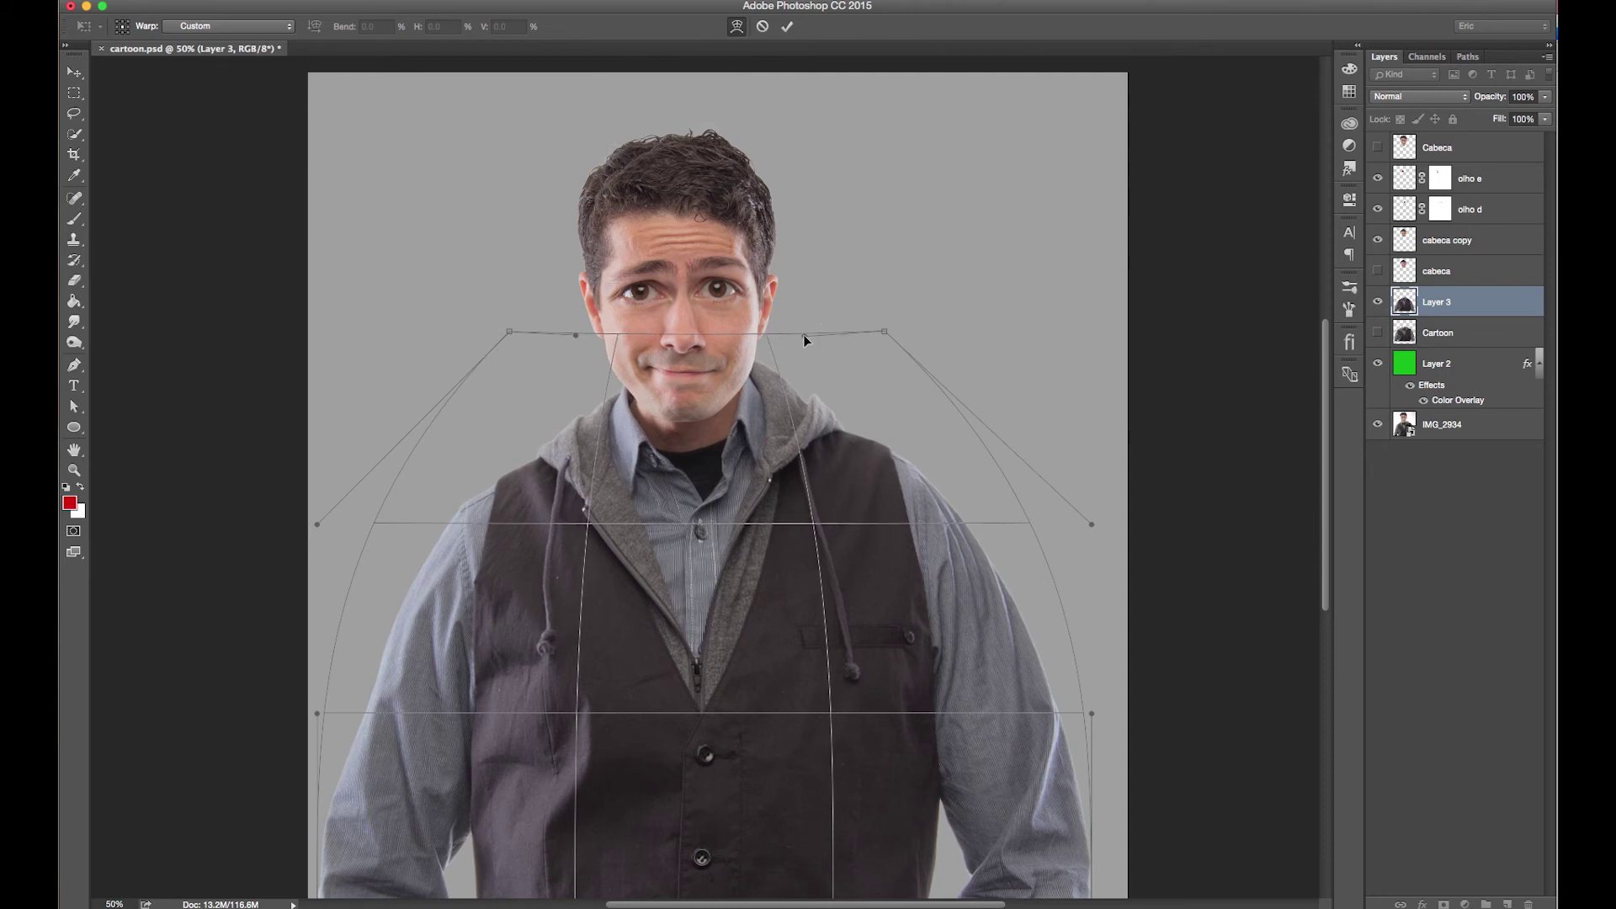
key("Return")
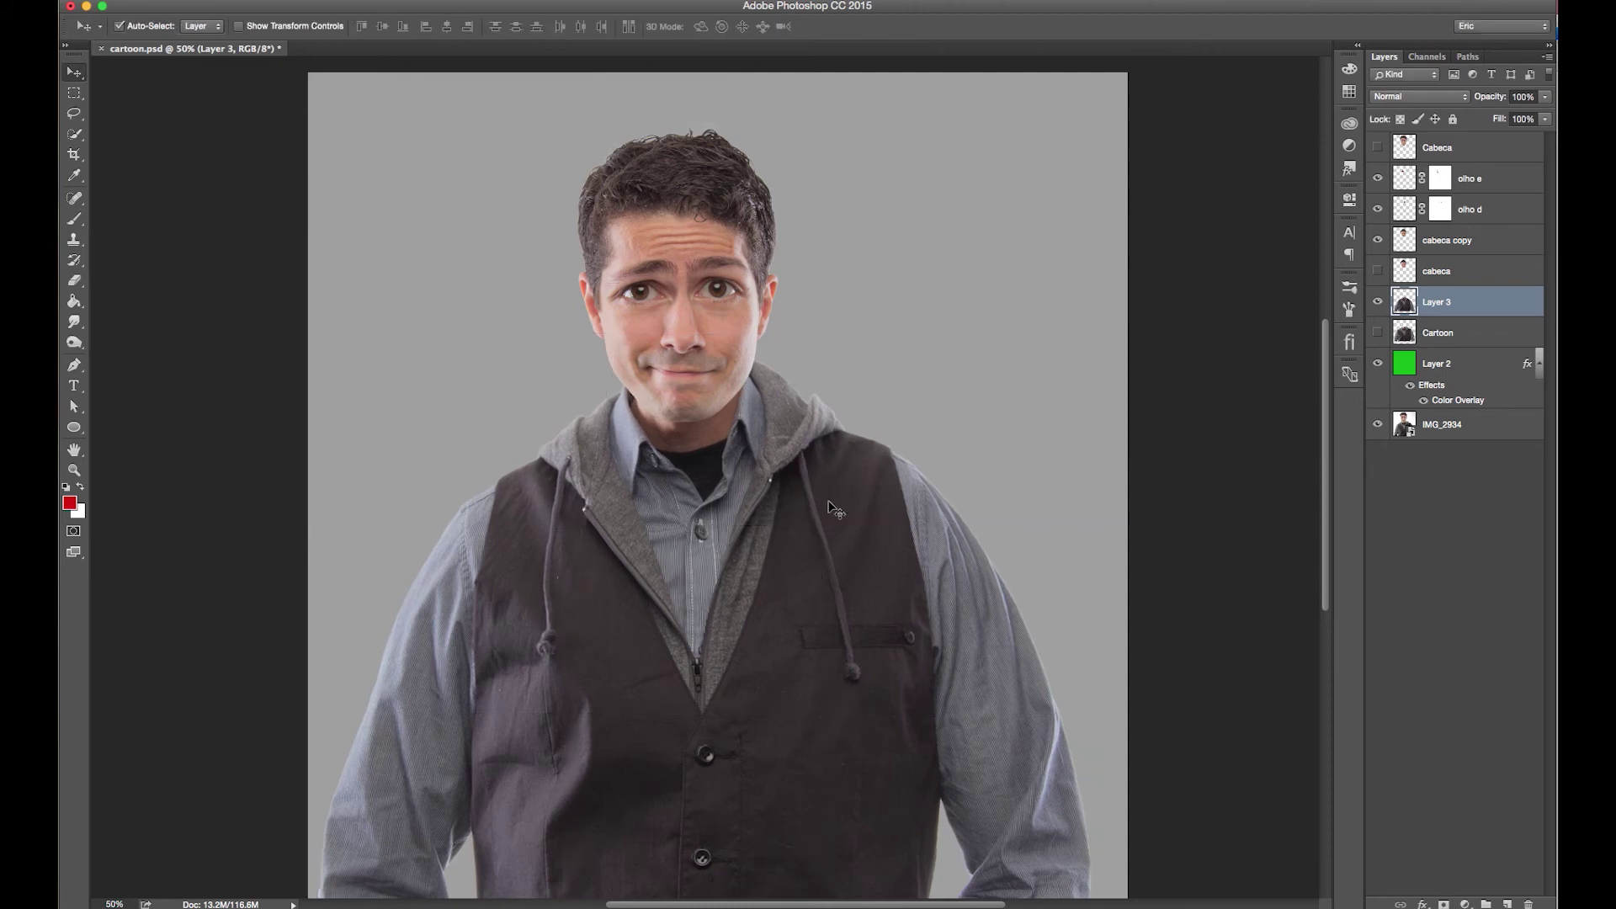
key("ctrl+z")
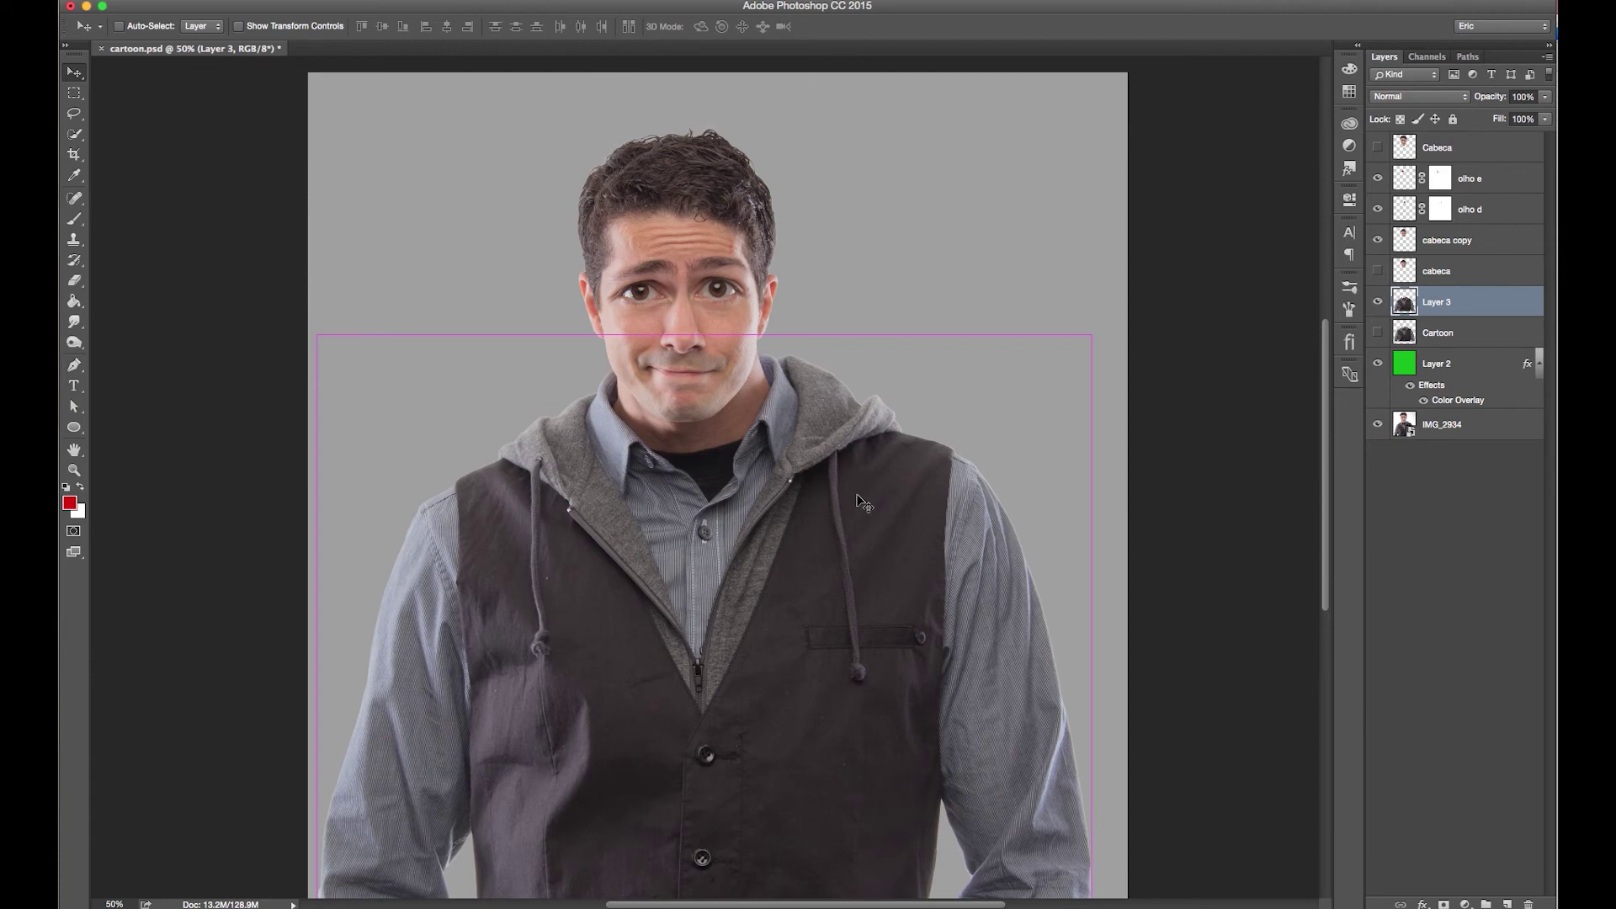
Step: Free-transform the Layer 3 body down to about 50% and seat it under the head
key("ctrl+t")
mouse_move(1091, 331)
left_mouse_down()
mouse_move(996, 480)
mouse_move(873, 599)
mouse_move(833, 611)
left_mouse_up()
left_click_drag(665, 671, 795, 506)
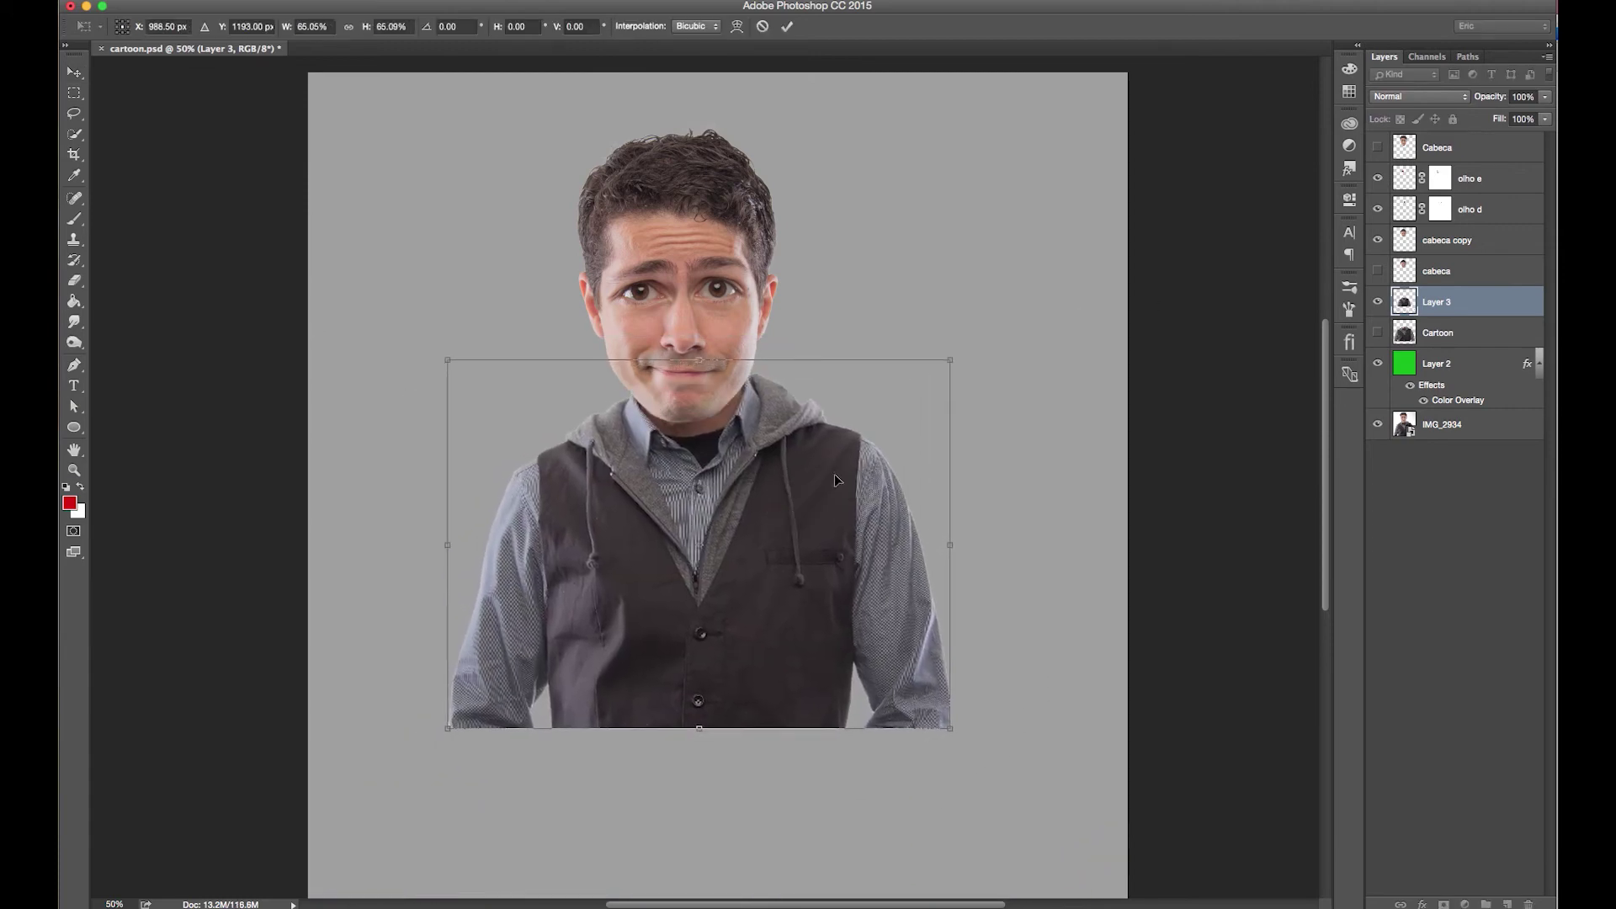
mouse_move(952, 360)
left_mouse_down()
mouse_move(844, 494)
mouse_move(775, 488)
left_mouse_up()
mouse_move(683, 590)
left_mouse_down()
mouse_move(769, 462)
mouse_move(766, 487)
left_mouse_up()
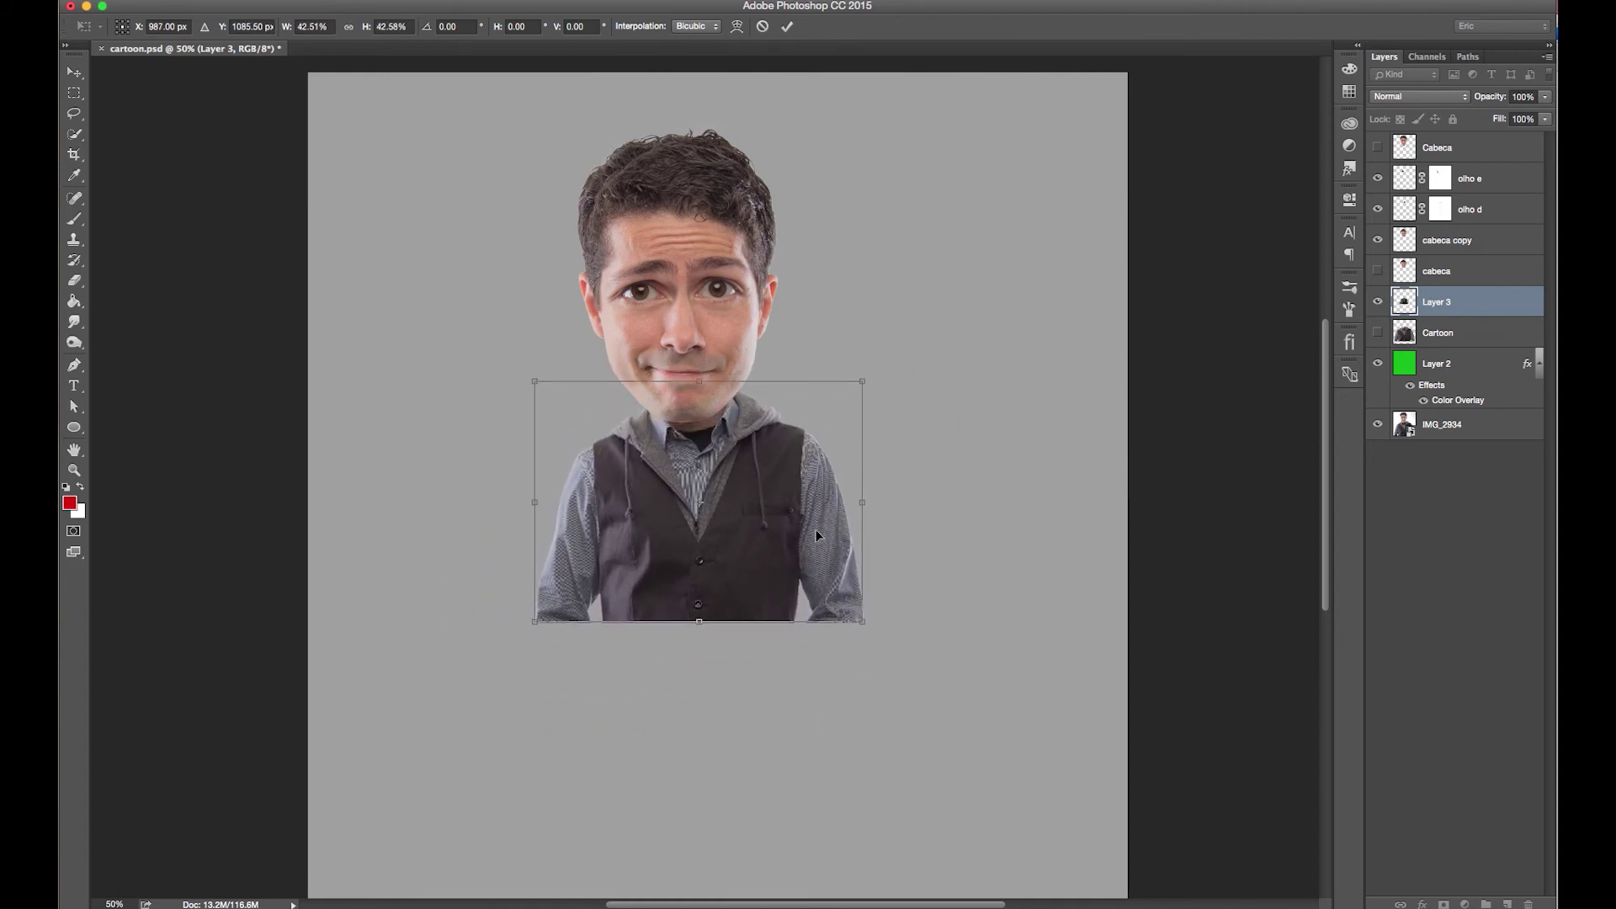
left_click_drag(859, 378, 954, 315)
left_click_drag(844, 433, 805, 484)
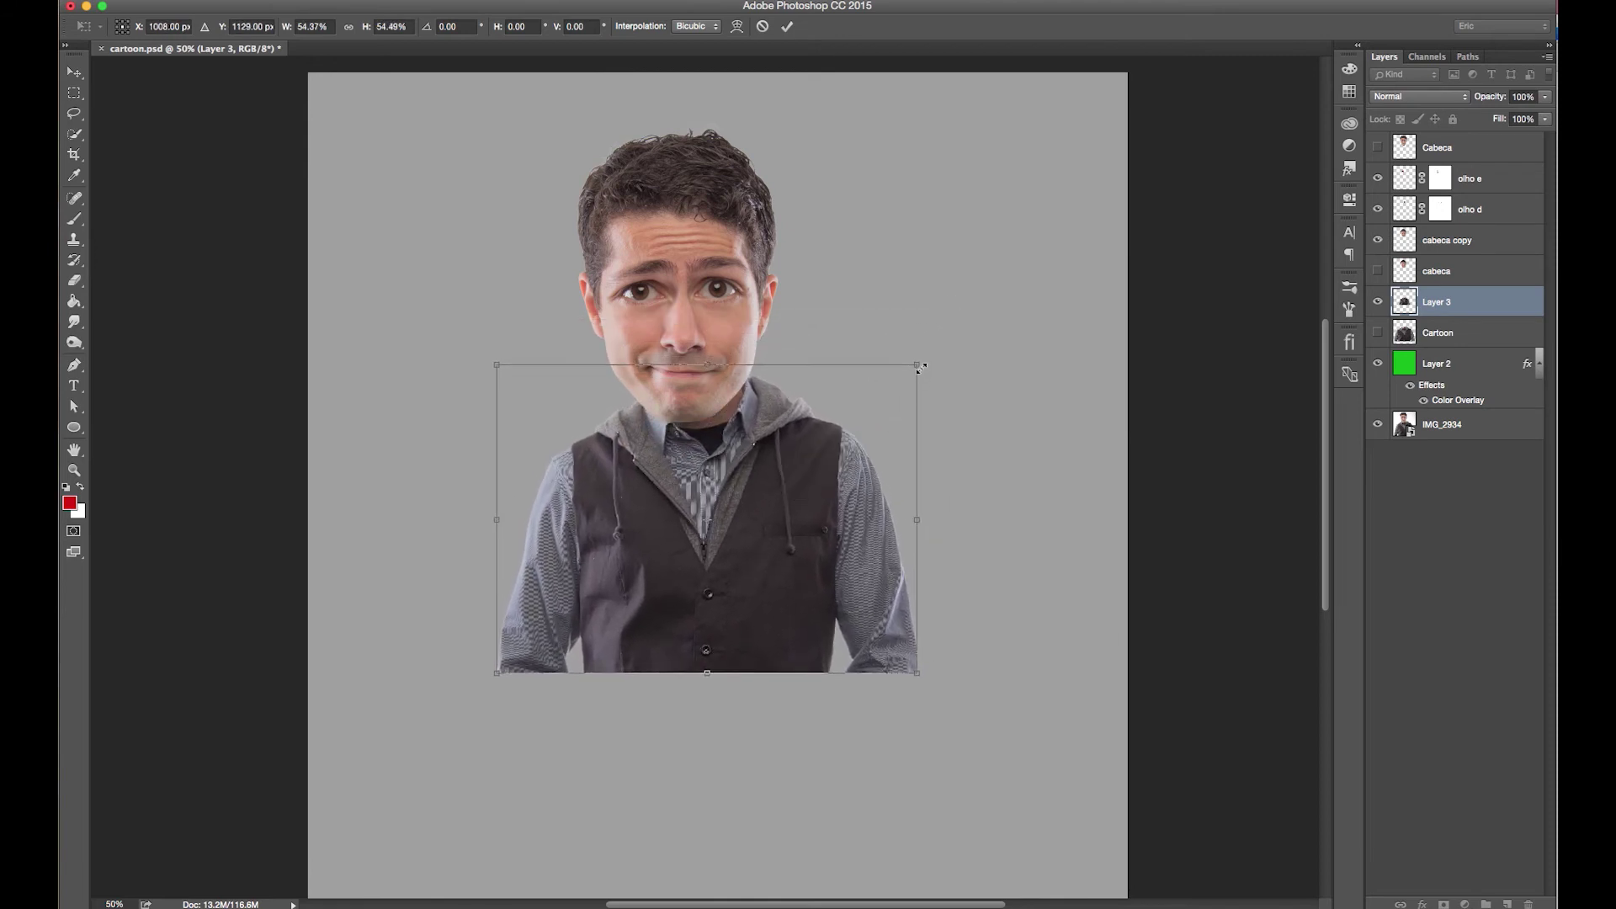
left_click_drag(920, 367, 883, 394)
left_click_drag(774, 512, 779, 503)
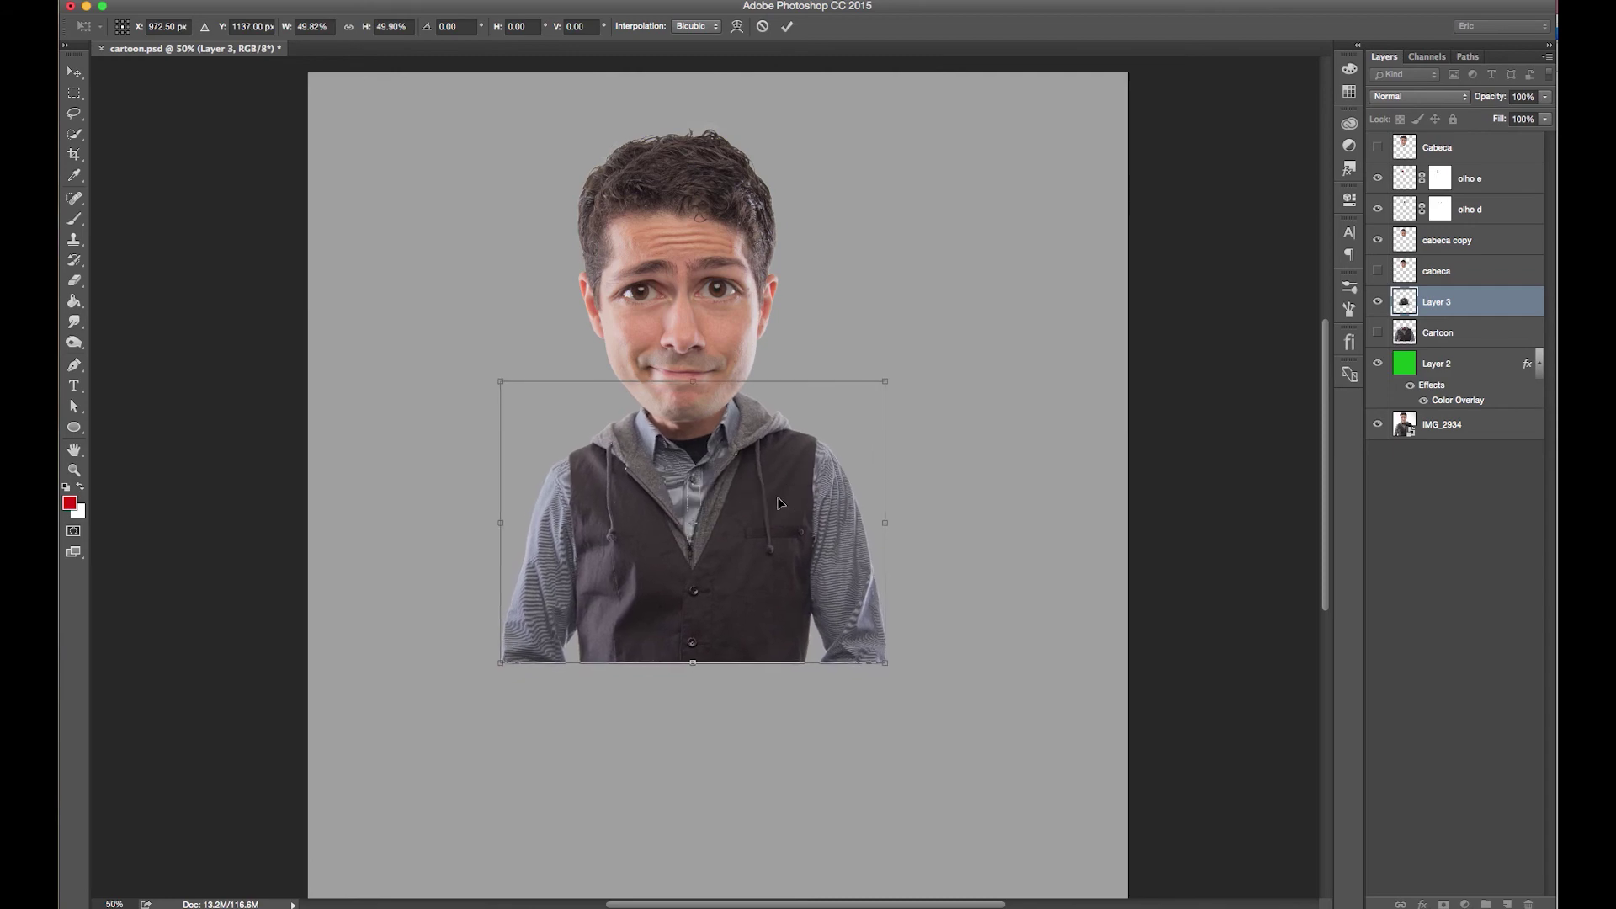
key("Return")
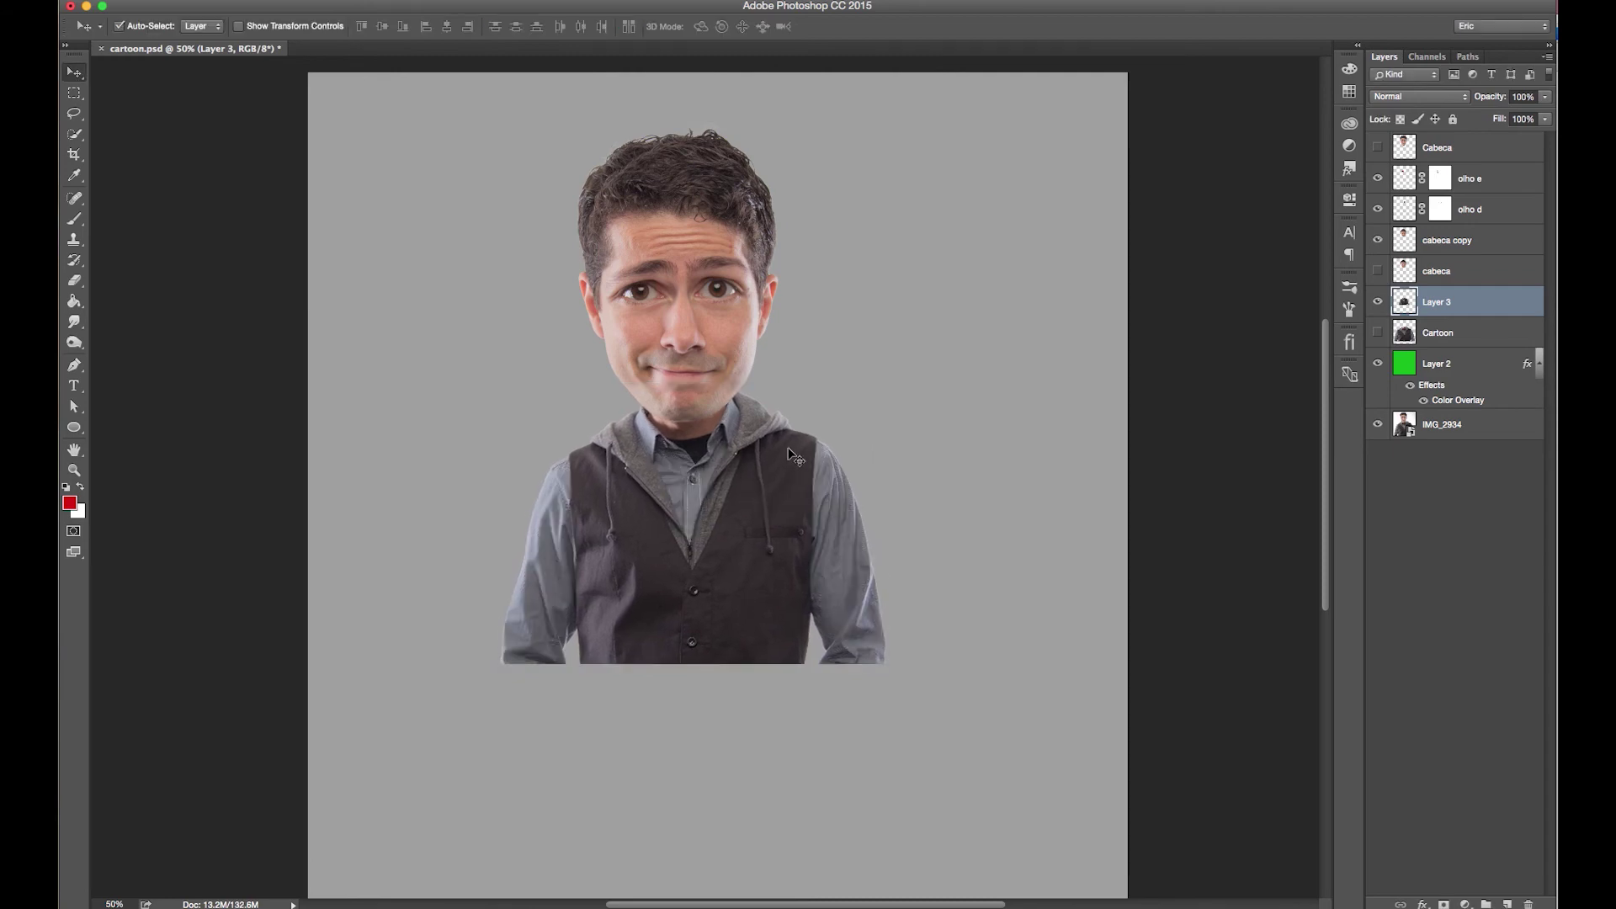
Step: Warp the shrunken body, pulling both shoulders in toward the neck
left_click(230, 1)
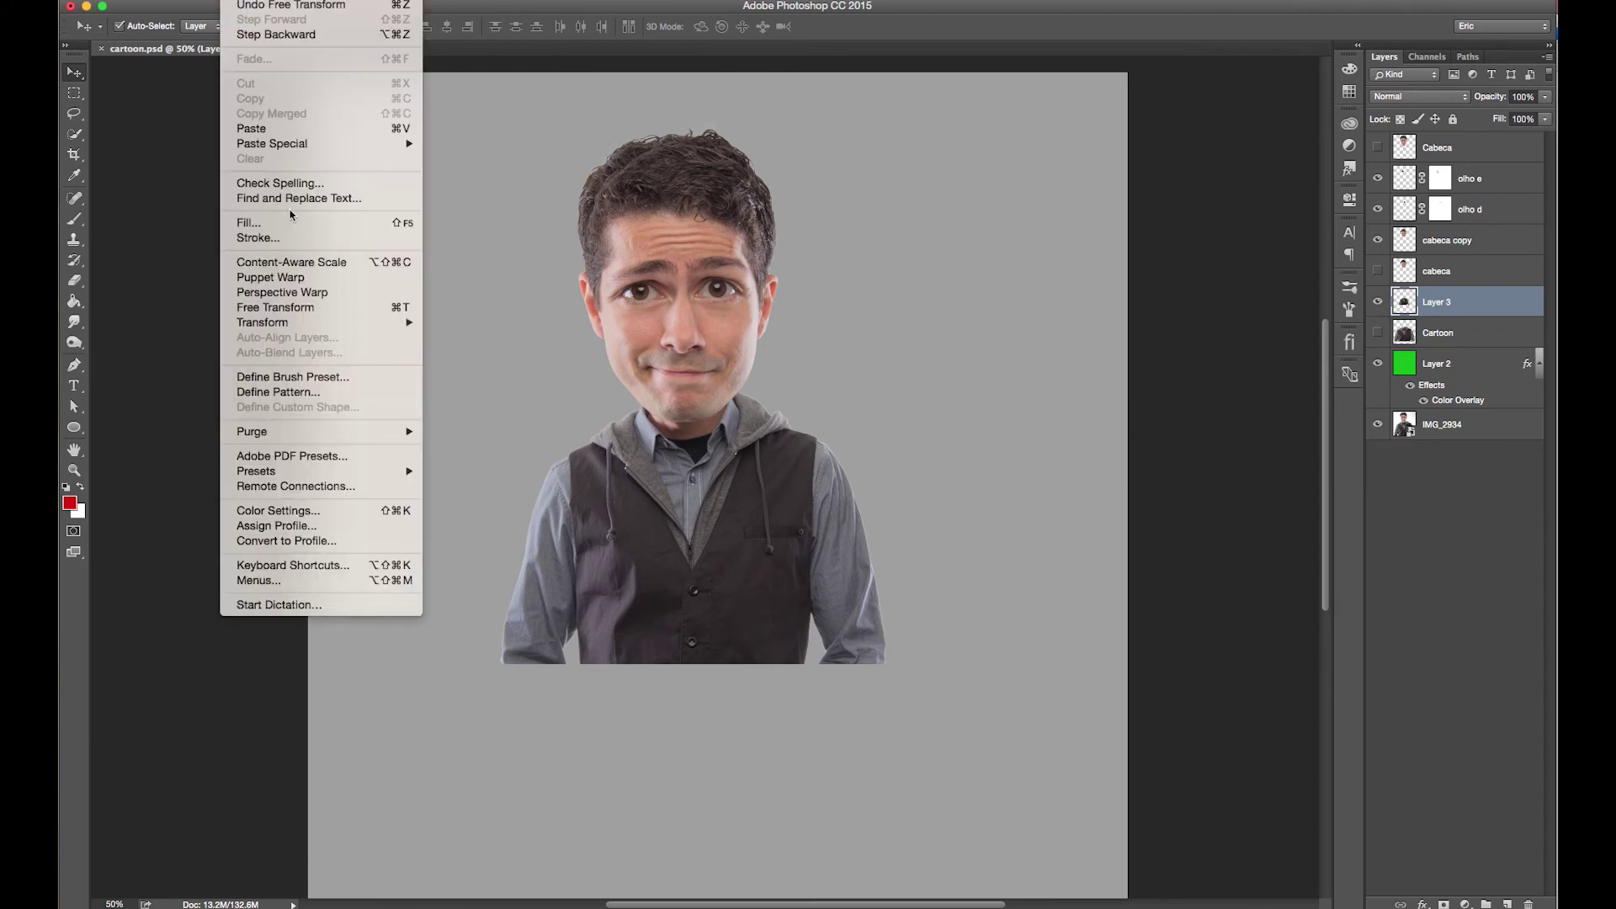
key("Escape")
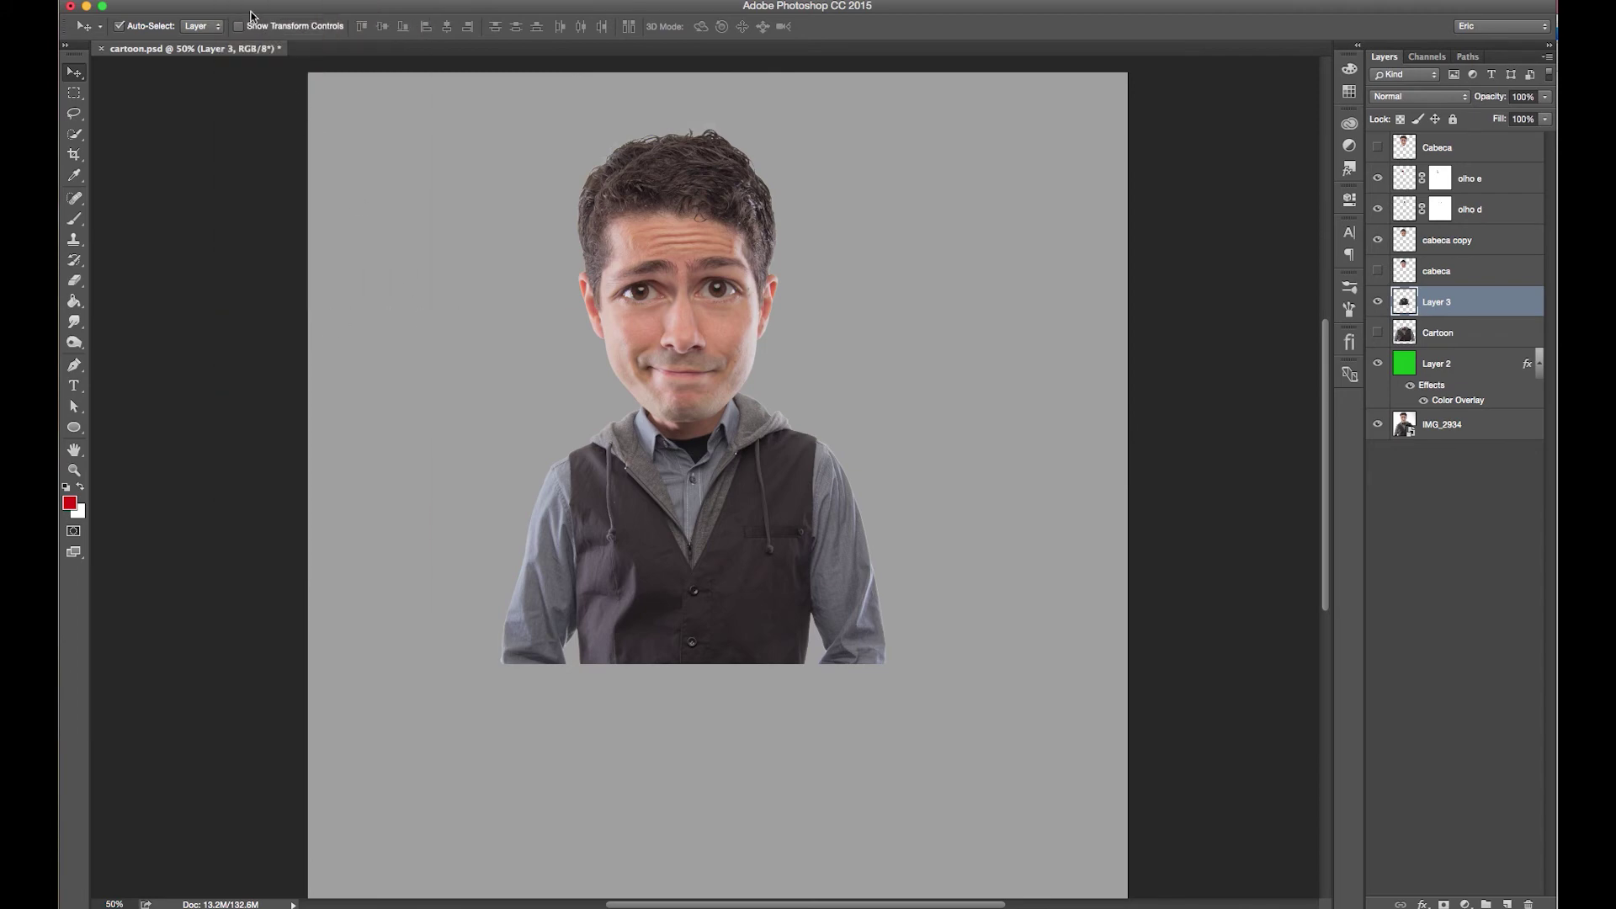
left_click(236, 2)
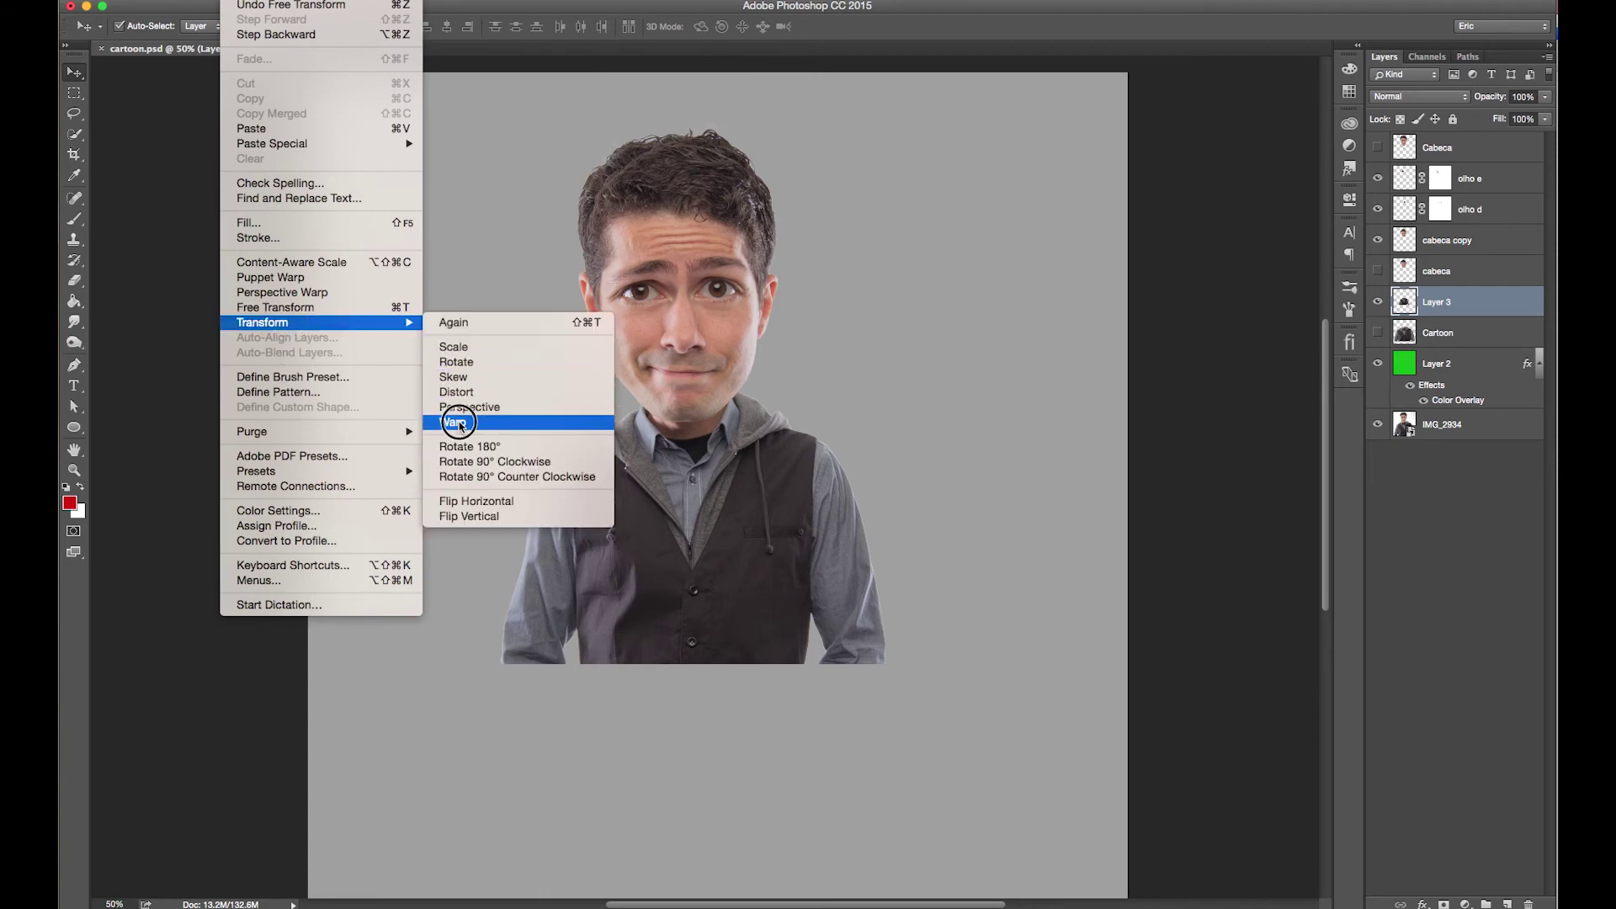
left_click(571, 427)
left_click_drag(505, 384, 598, 393)
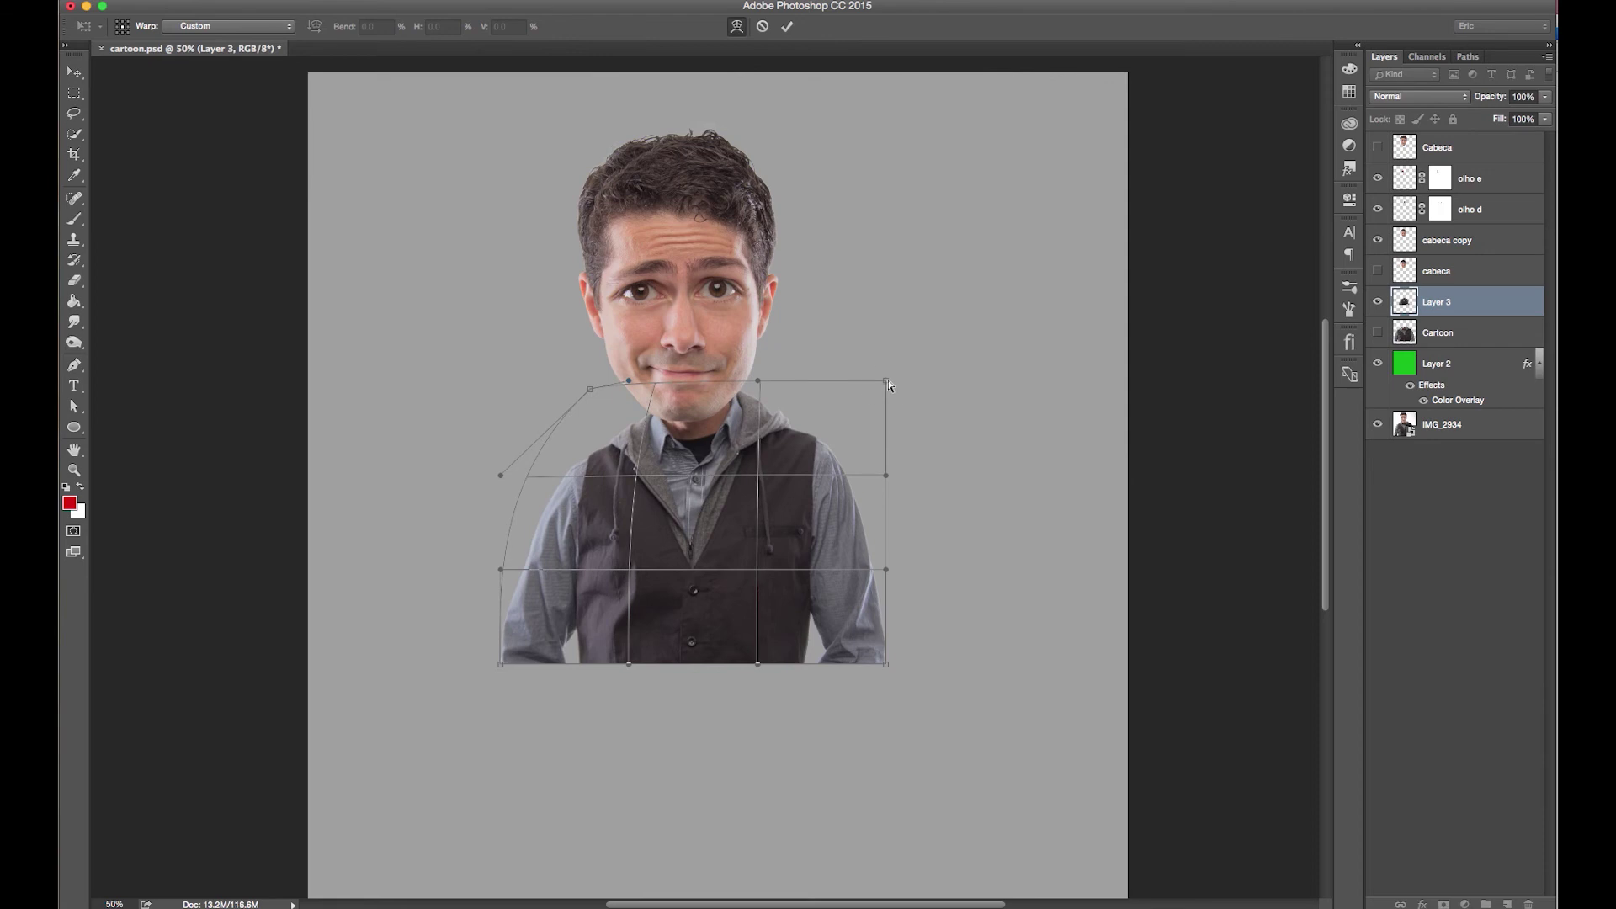
left_click_drag(887, 383, 795, 385)
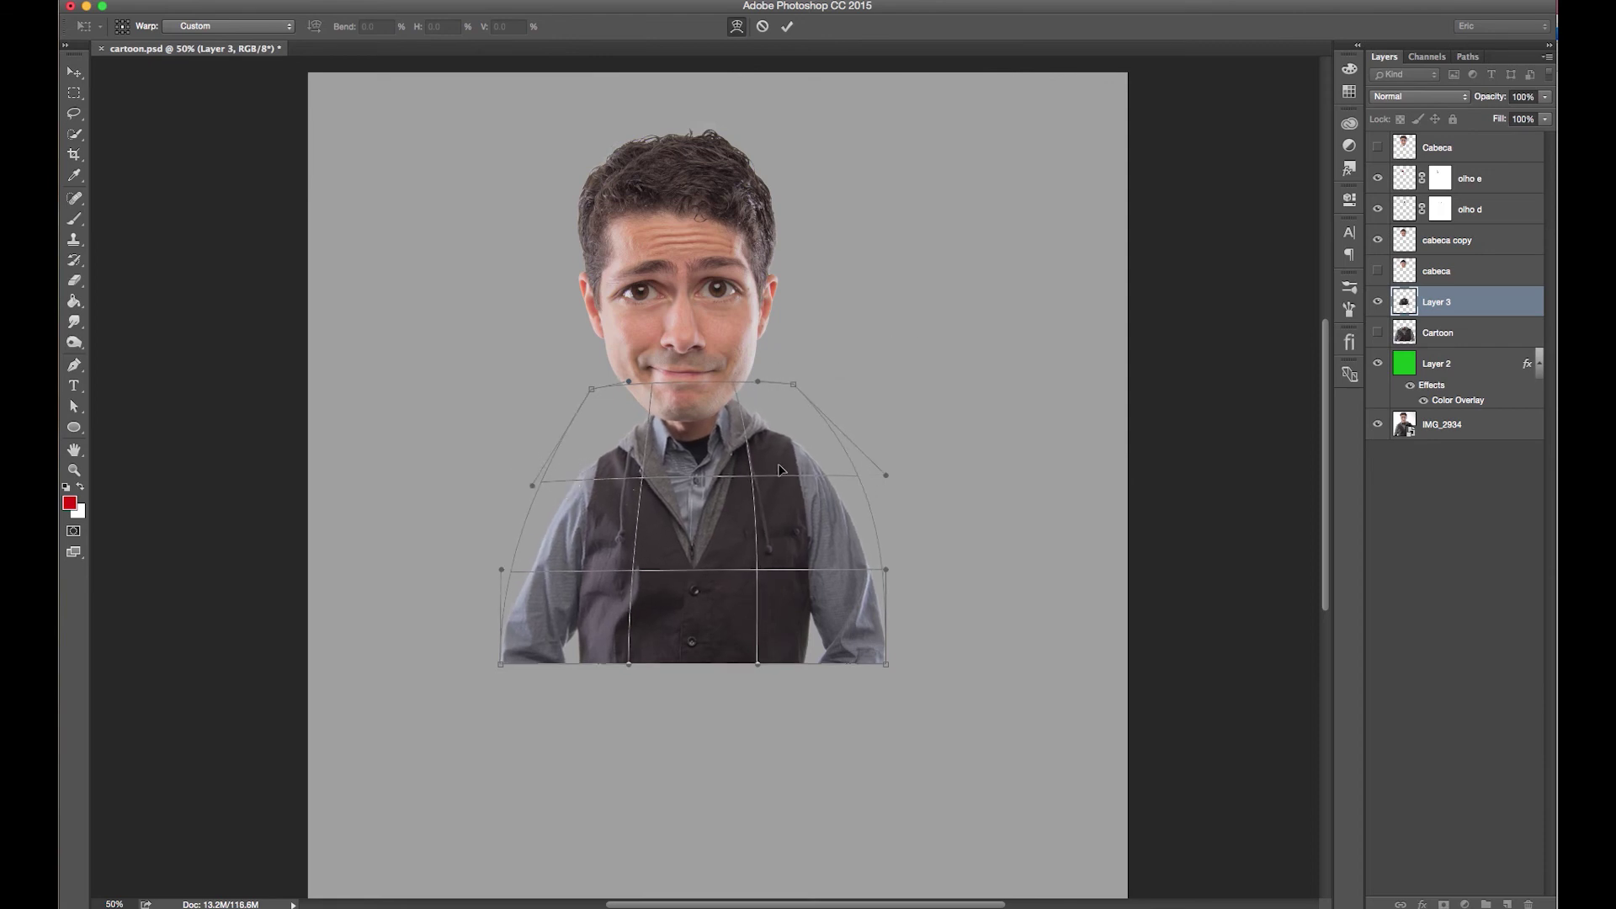
left_click_drag(796, 462, 784, 471)
Step: Narrow the torso bottom and vest edges, then nudge the body down and right
left_click_drag(629, 665, 689, 659)
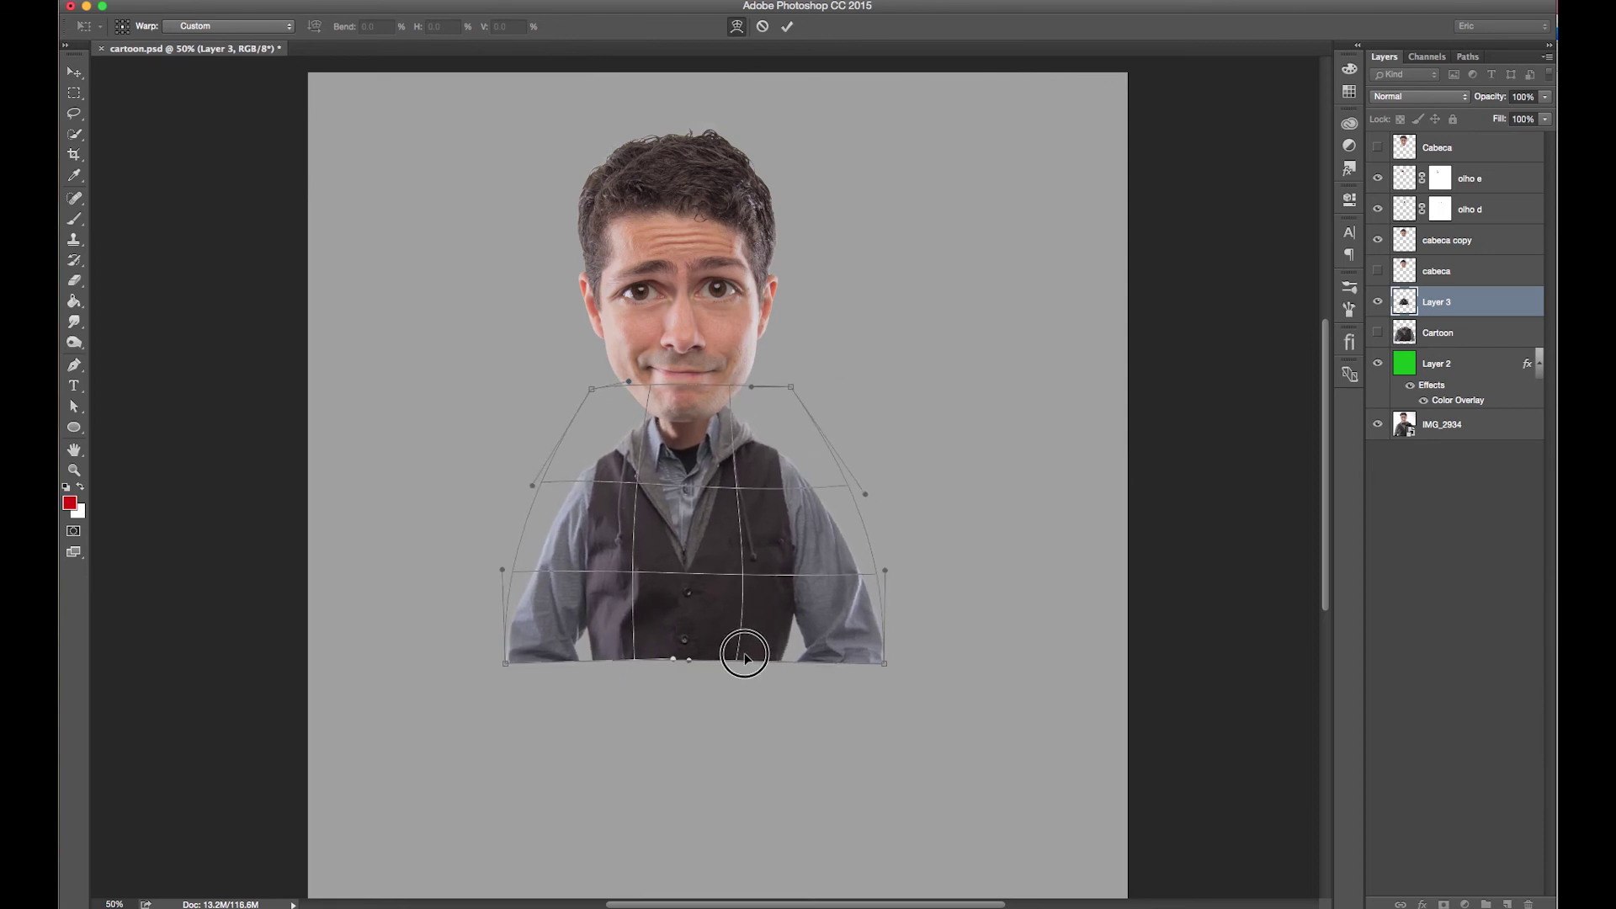
left_click_drag(740, 494, 749, 505)
left_click_drag(649, 653, 665, 656)
mouse_move(745, 433)
left_mouse_down()
mouse_move(719, 439)
mouse_move(795, 457)
left_mouse_up()
left_click_drag(572, 474, 585, 467)
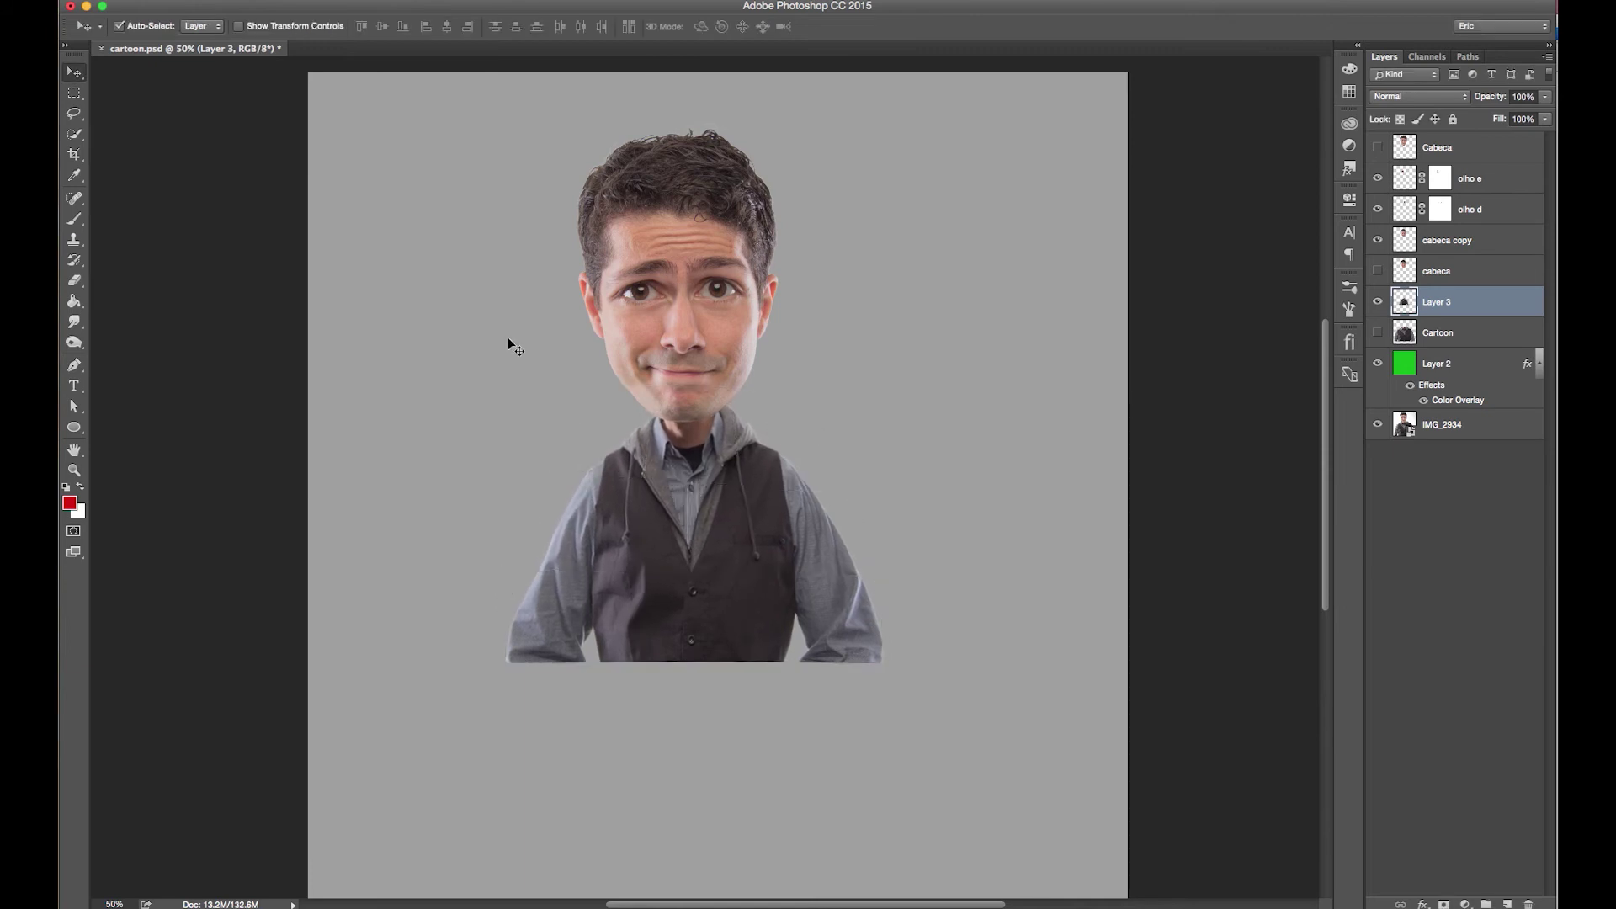
left_click_drag(693, 463, 696, 520)
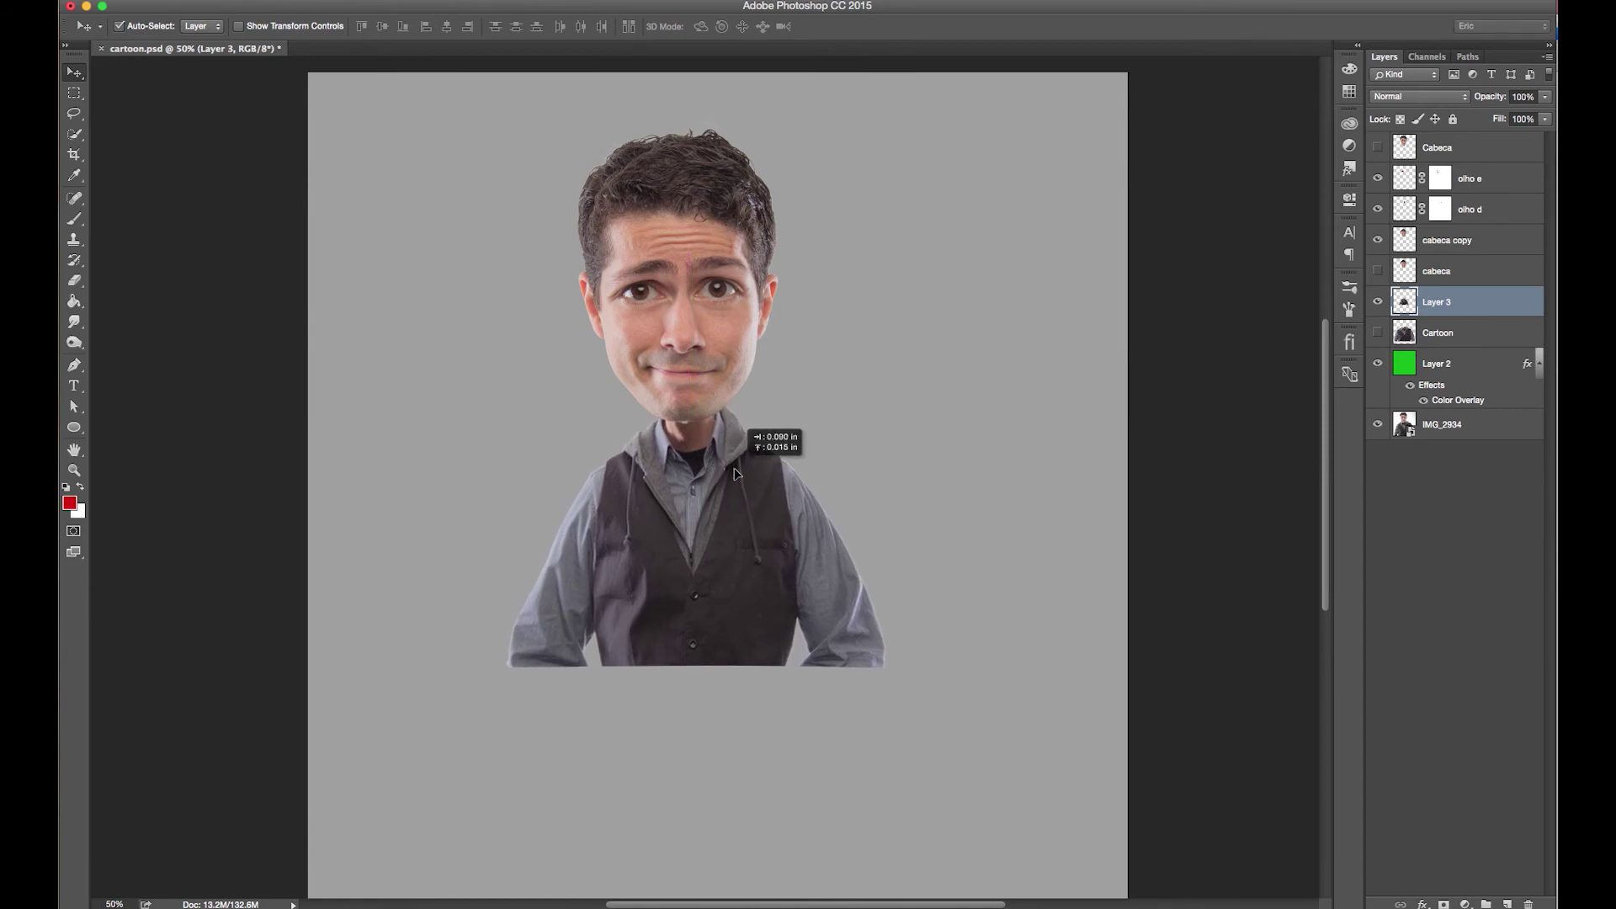
Step: Zoom into the neck and clone skin over the white gap under the chin
key("z")
left_click_drag(687, 435, 707, 433)
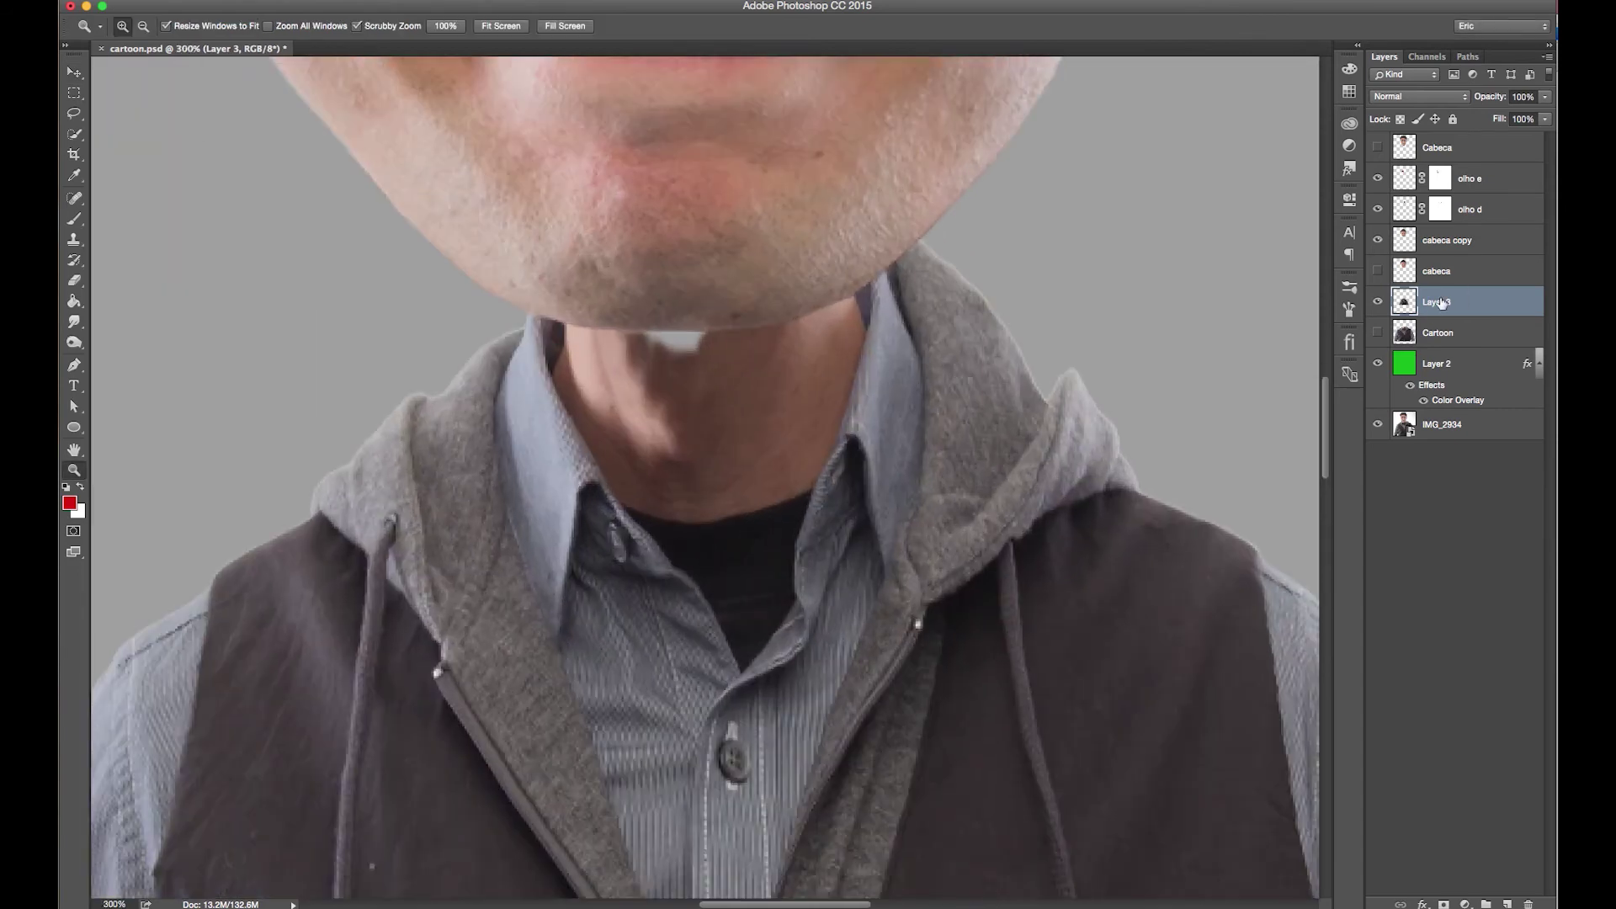
key("s")
left_click(694, 409, "alt")
left_click_drag(686, 347, 636, 301)
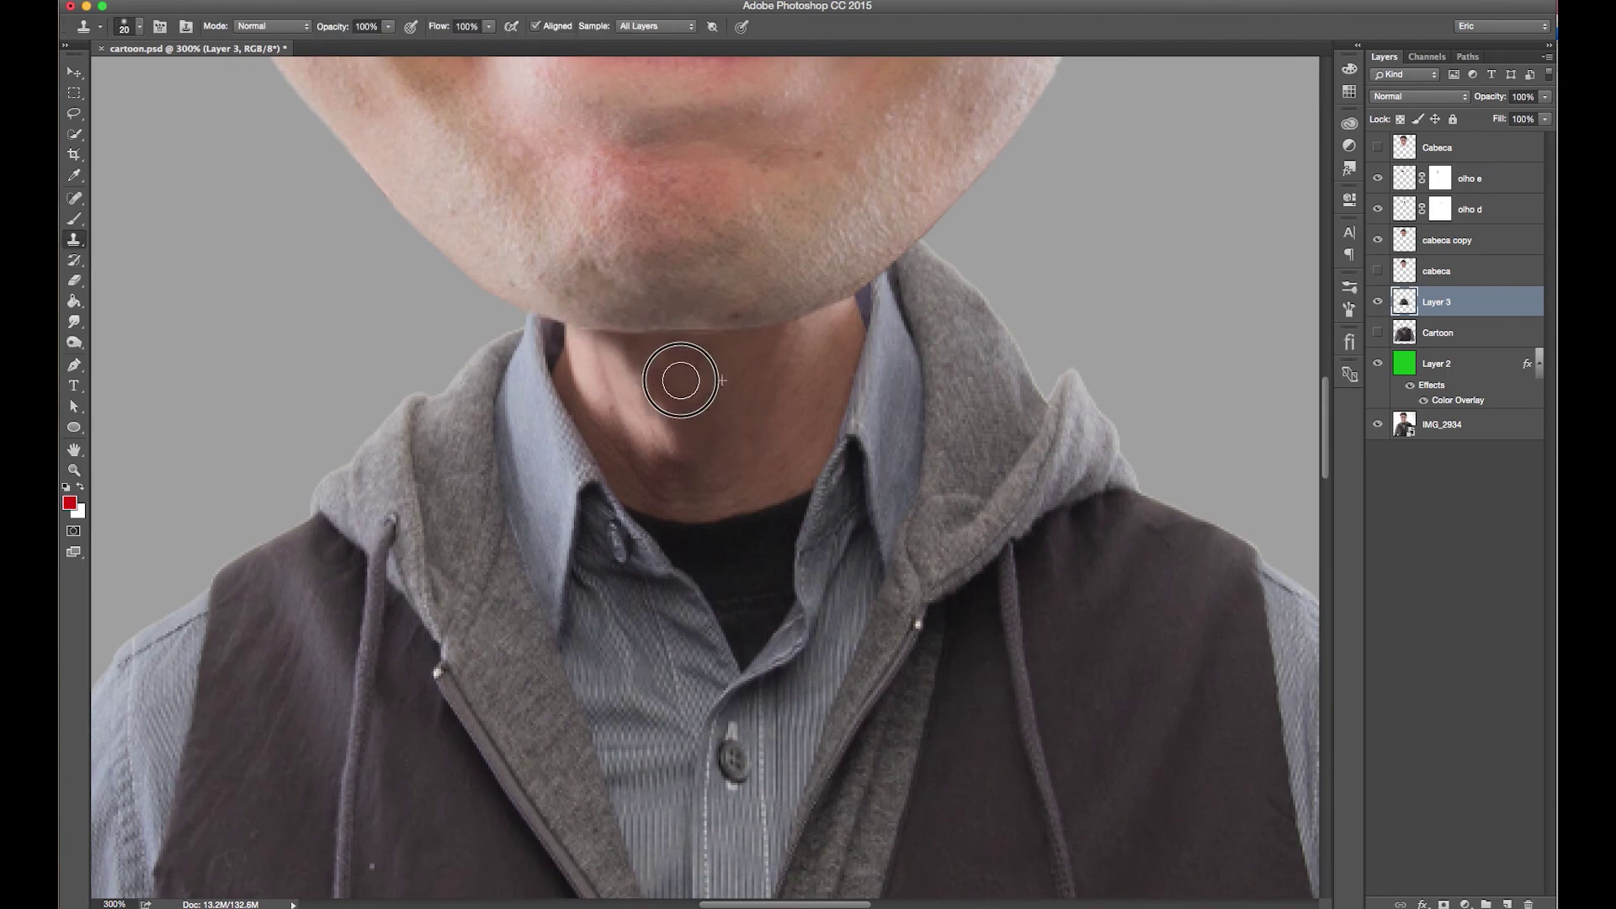
left_click(645, 341)
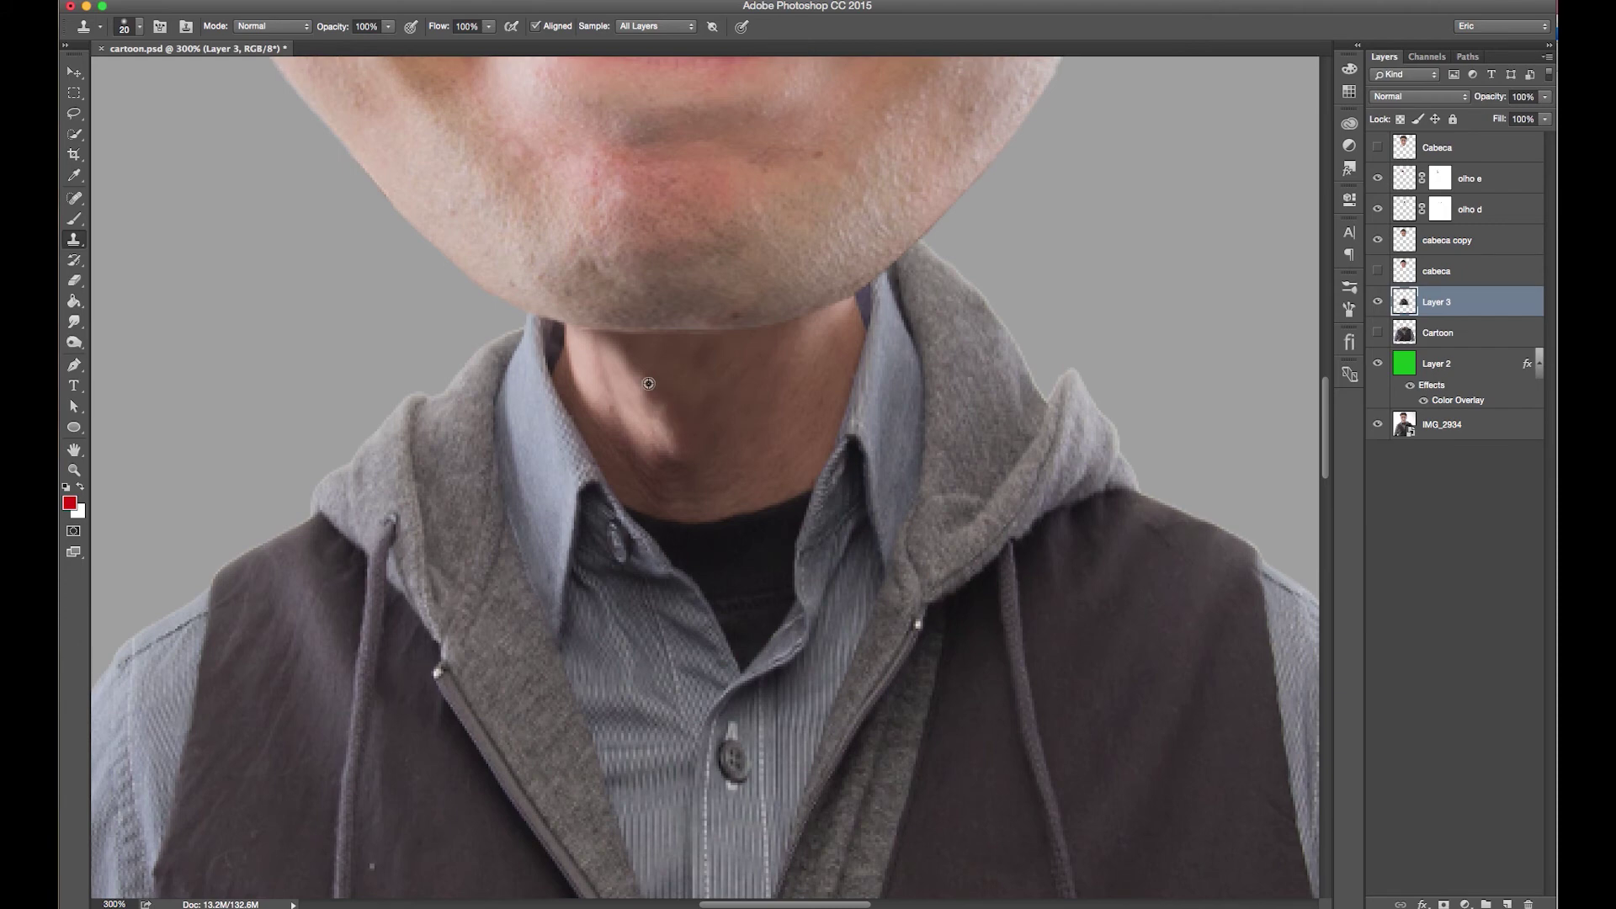
key("bracketleft")
key("bracketleft")
left_click(655, 423)
left_click(636, 369)
Step: Zoom back out and move the body up and left under the head
scroll(911, 366, "down", 5)
left_click(778, 517)
left_click_drag(778, 517, 728, 503)
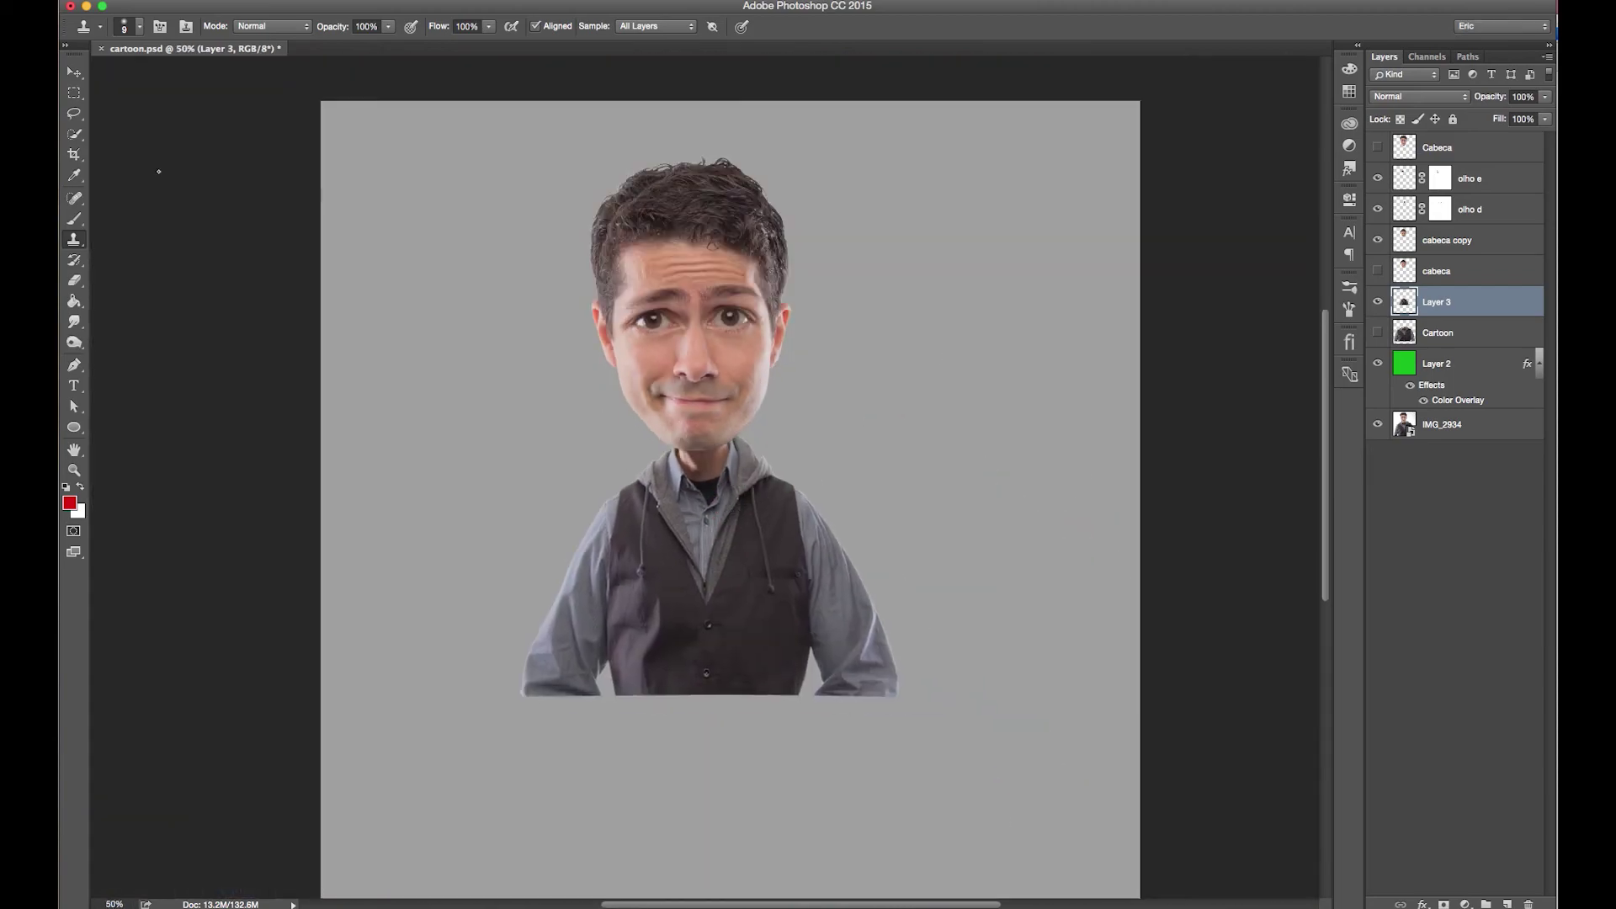
key("v")
key("z")
left_click_drag(685, 300, 621, 263)
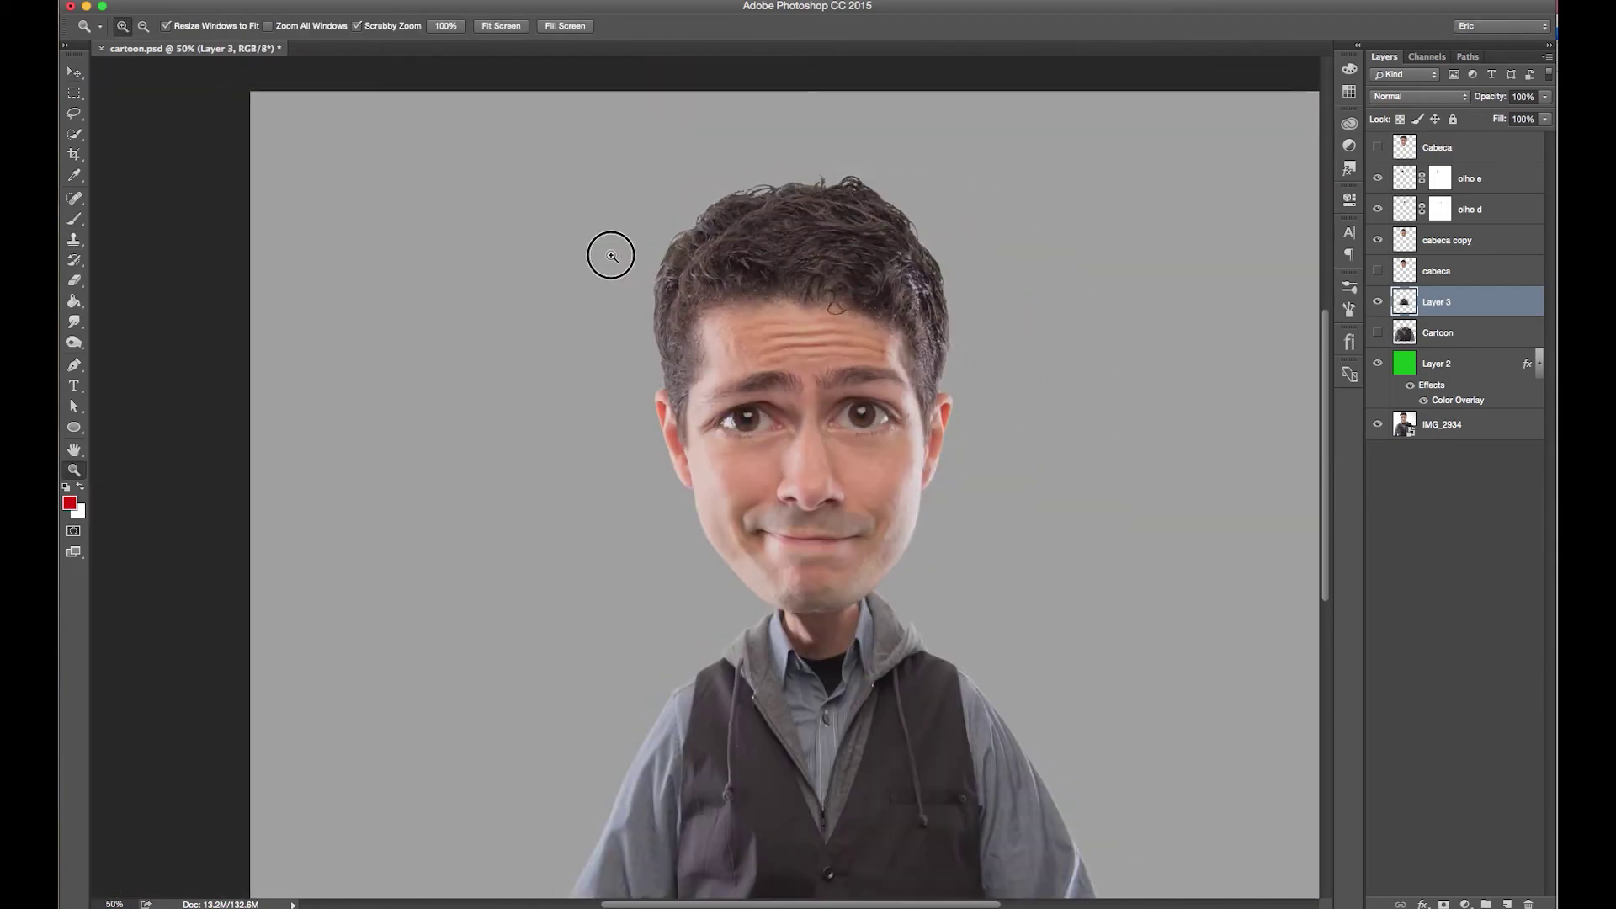
Step: Rotate the cabeca copy, olho e and olho d layers about -16° and nudge them right
key("v")
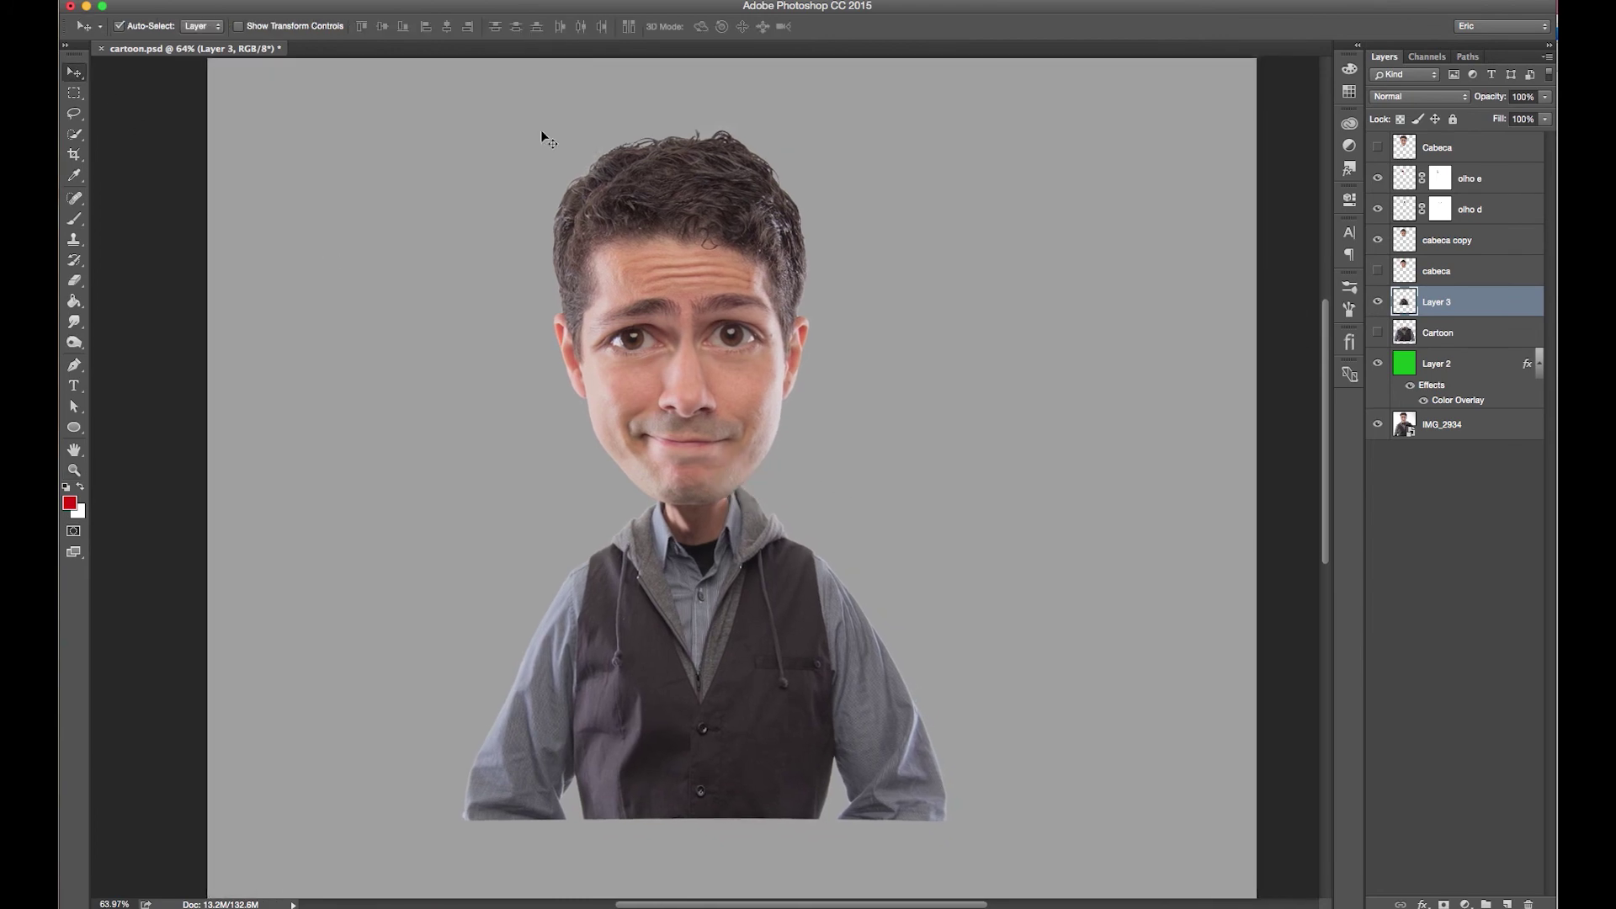
left_click(1447, 243)
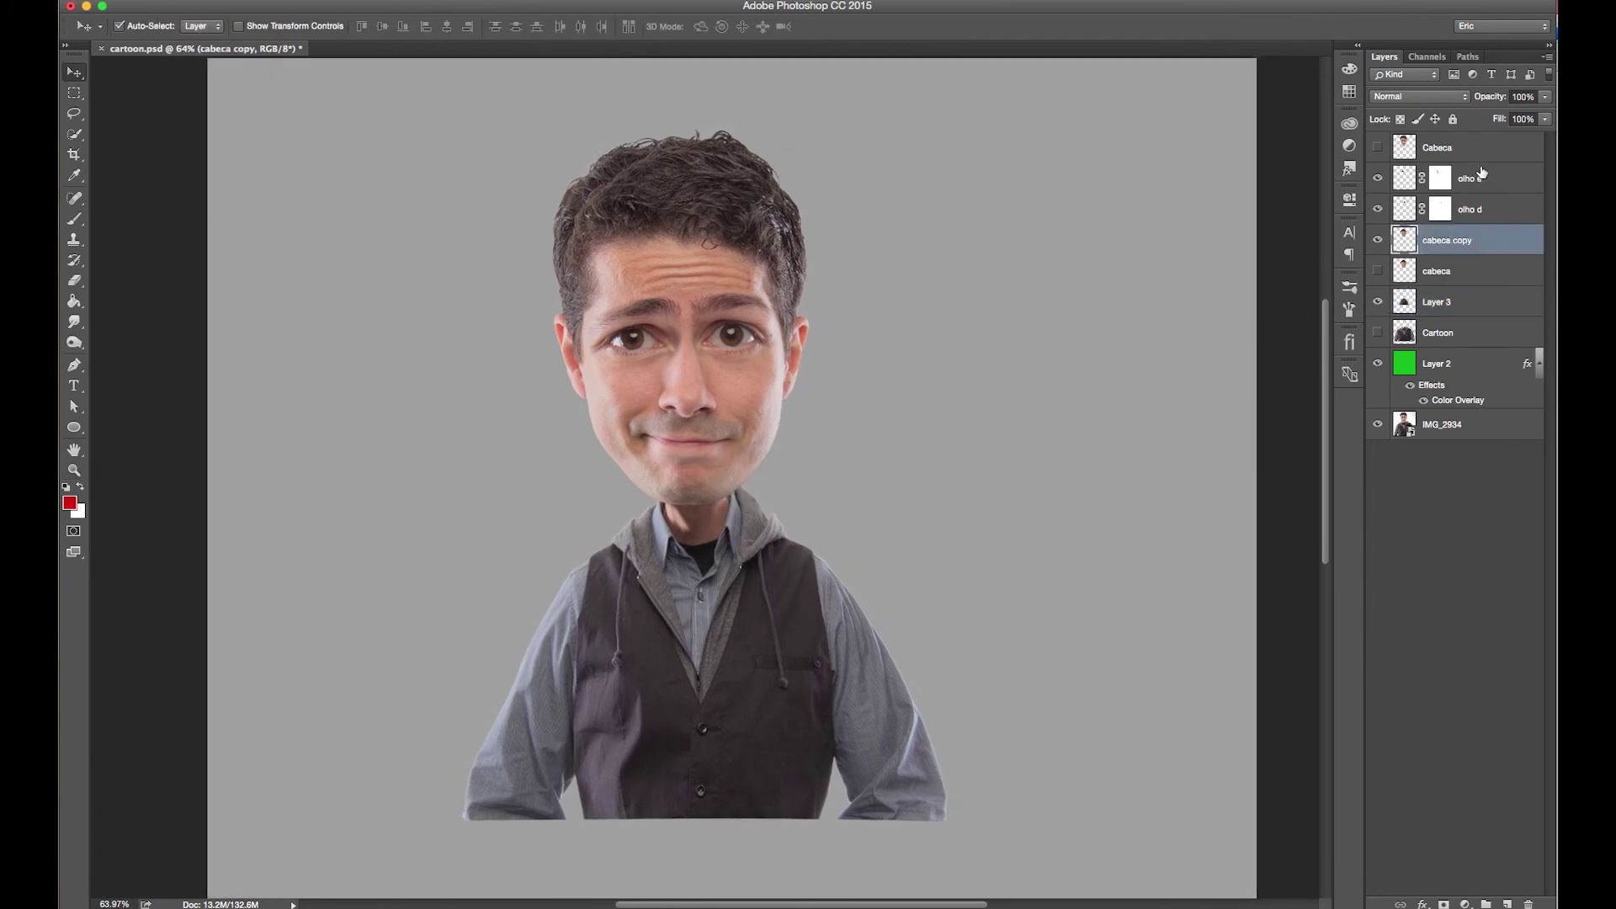
left_click(1496, 184, "shift")
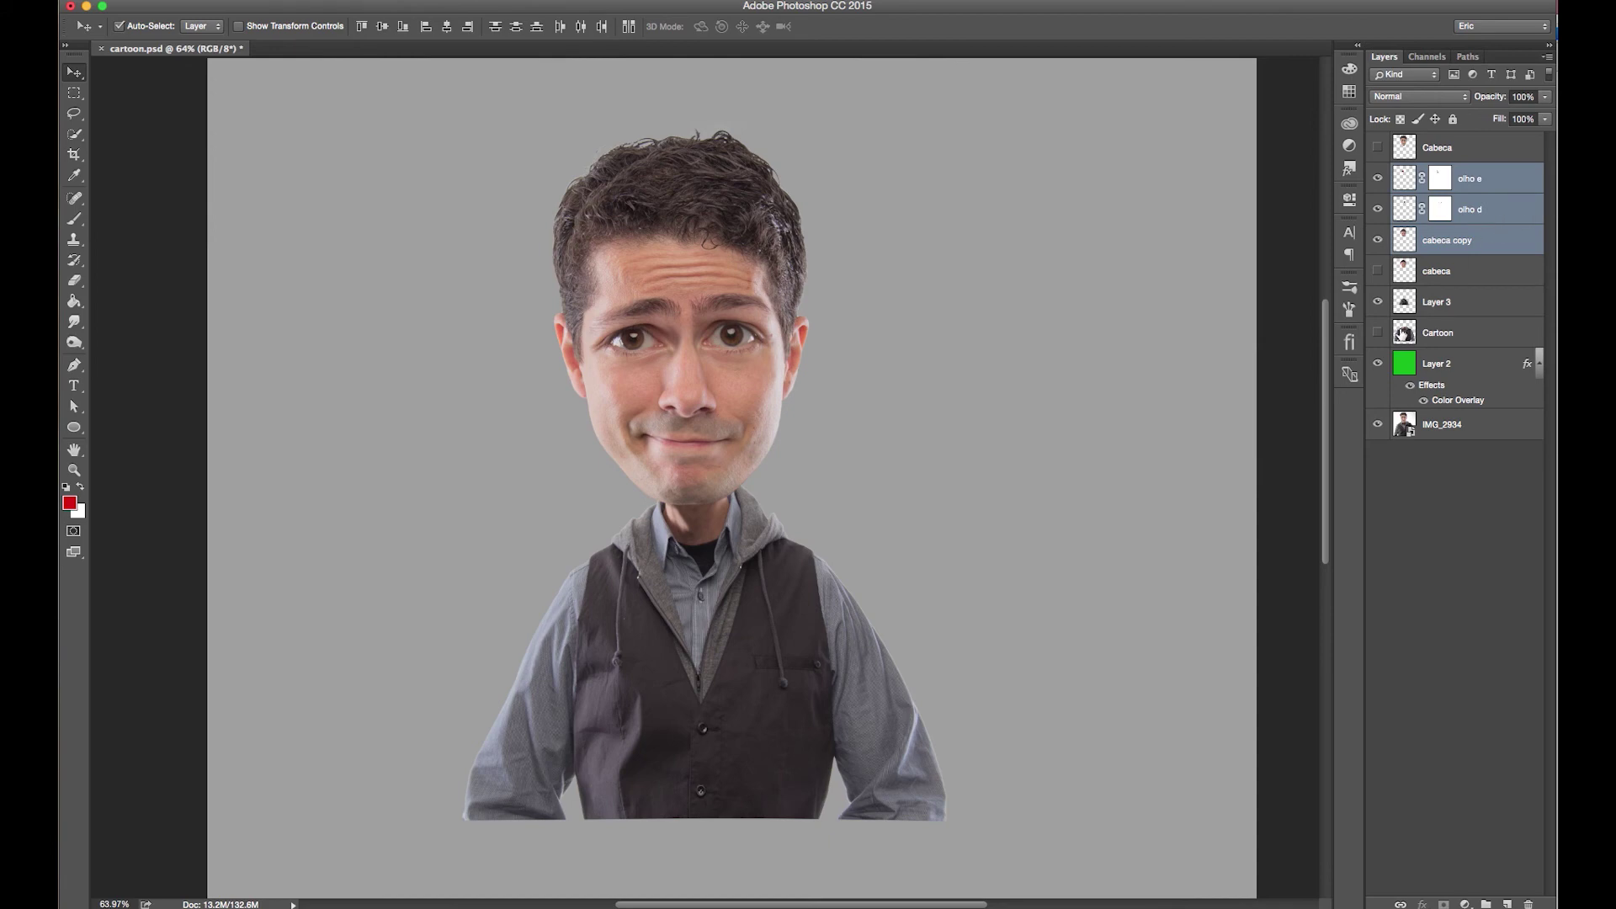
key("ctrl+t")
left_click_drag(830, 107, 758, 79)
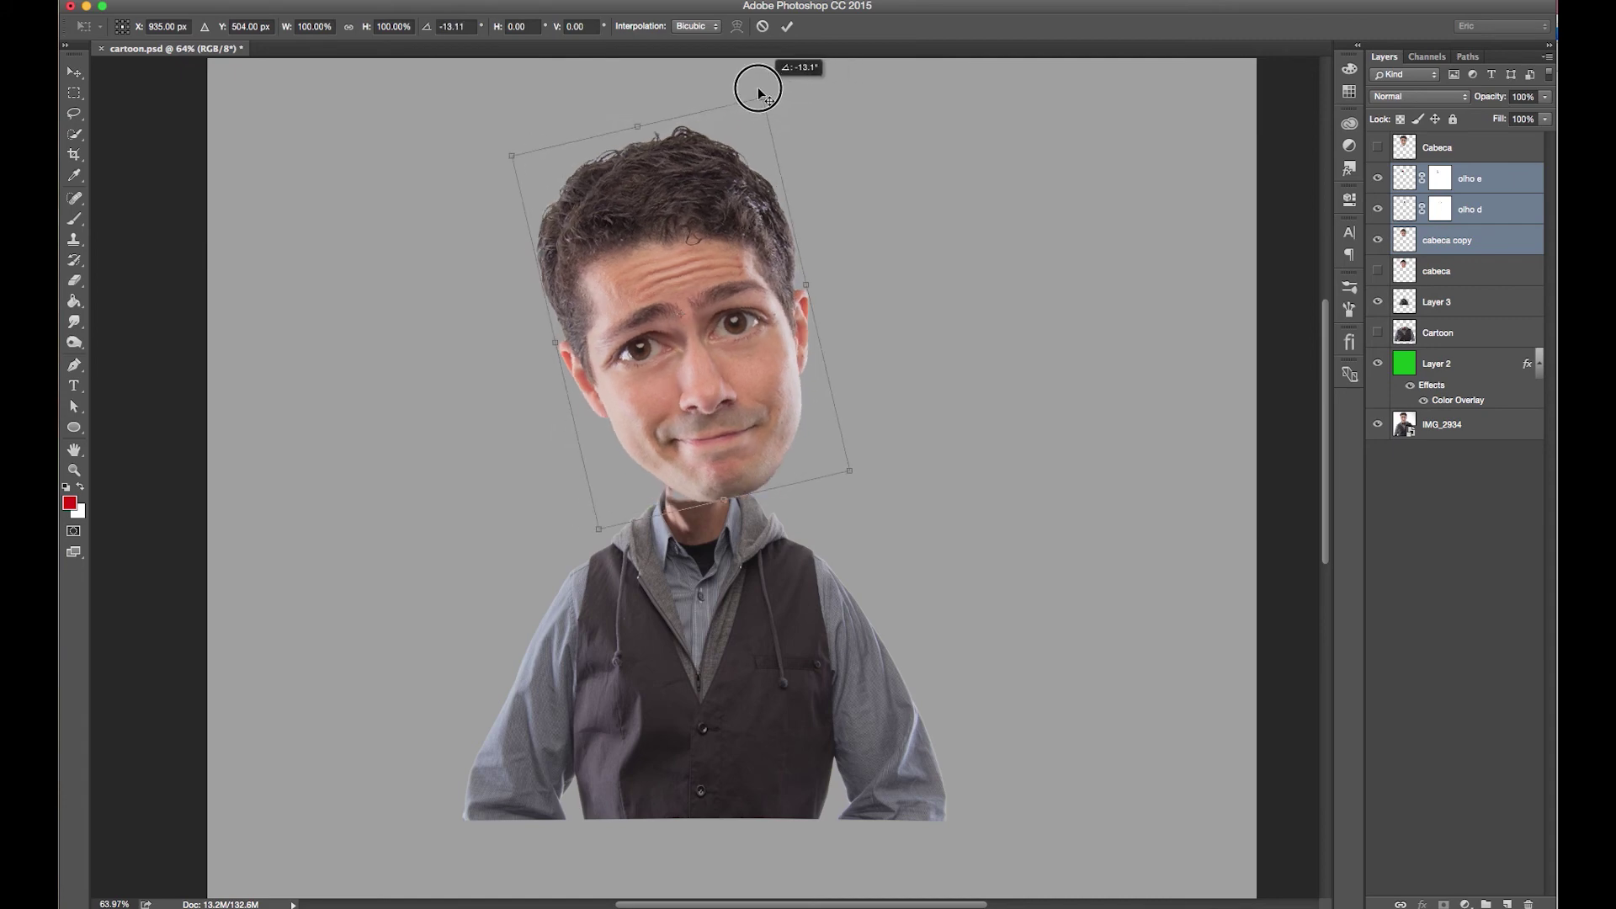
mouse_move(695, 309)
left_mouse_down()
mouse_move(681, 332)
mouse_move(654, 310)
left_mouse_up()
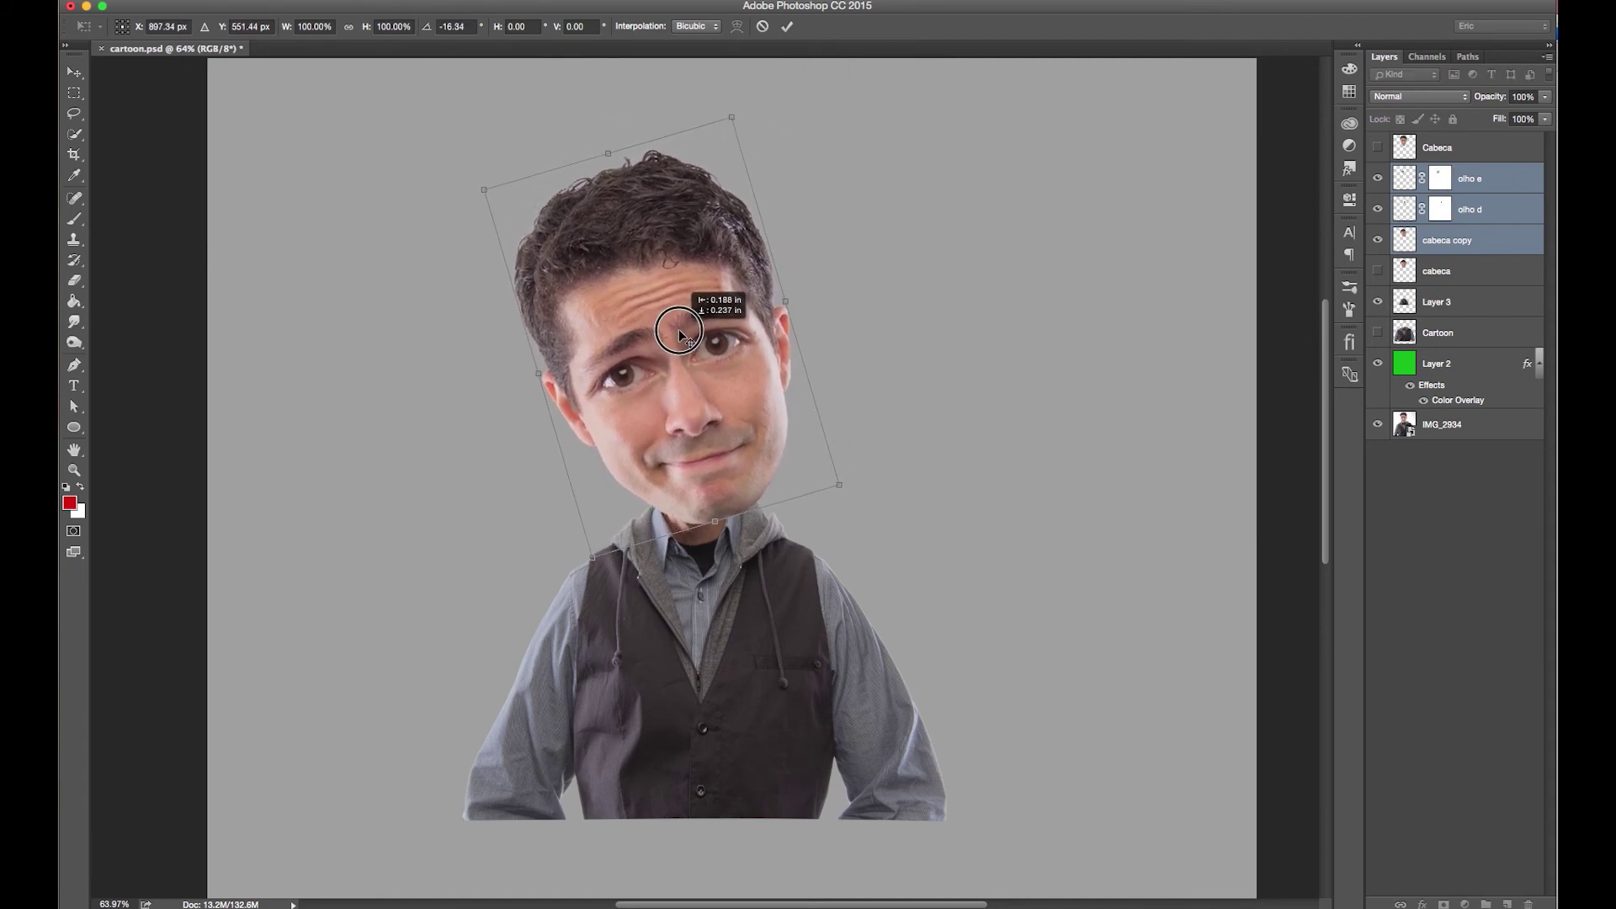
left_click_drag(654, 310, 694, 342)
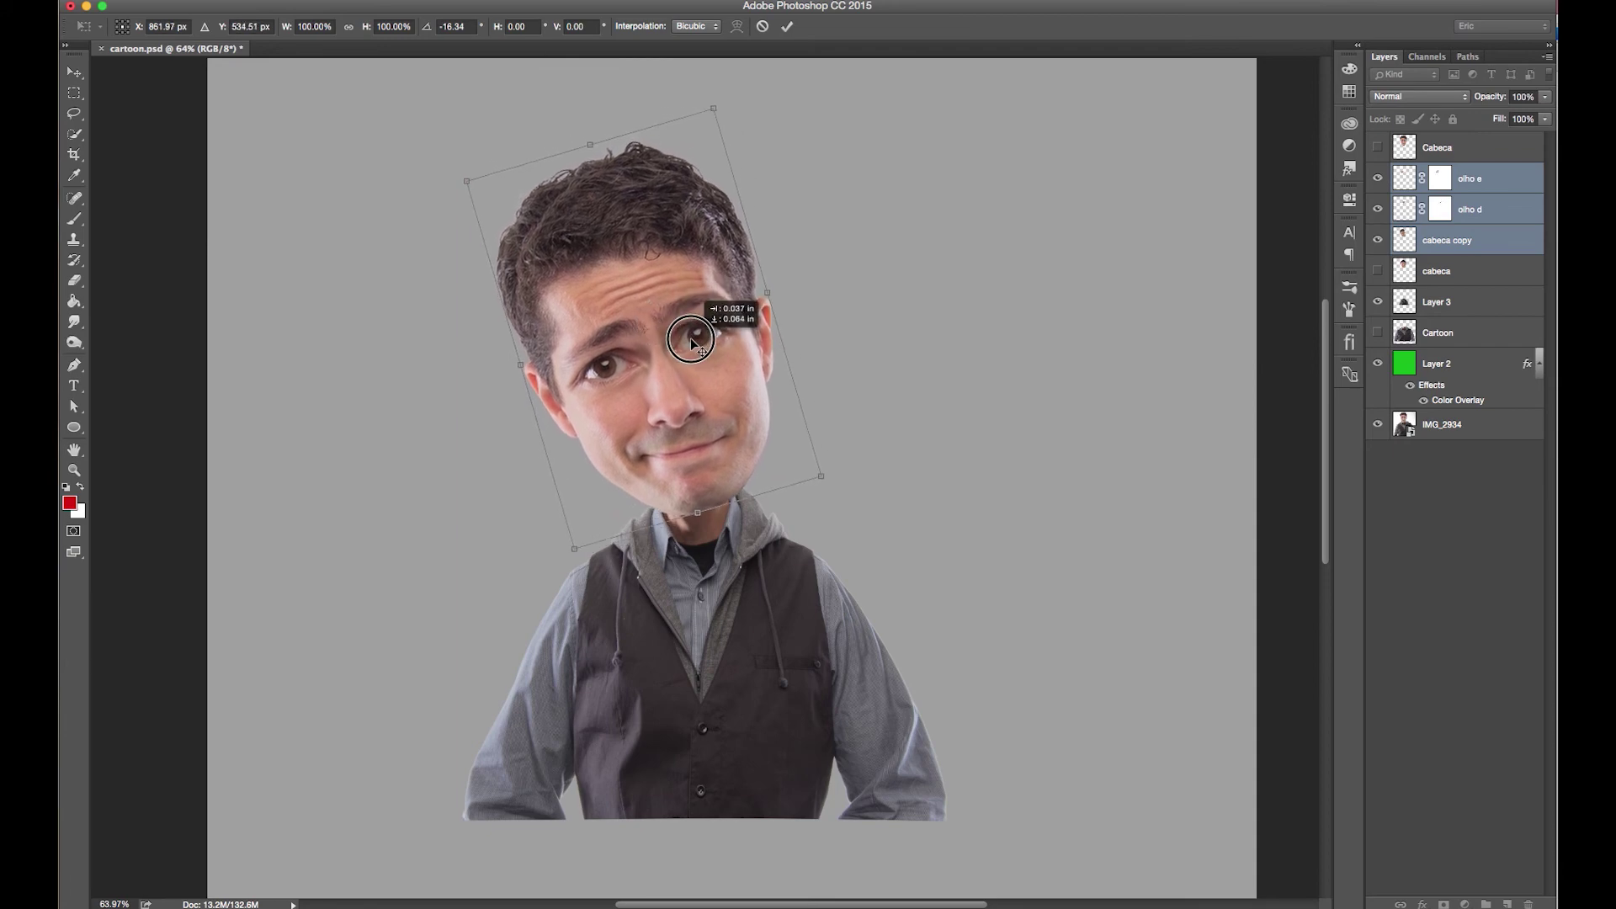
key("Escape")
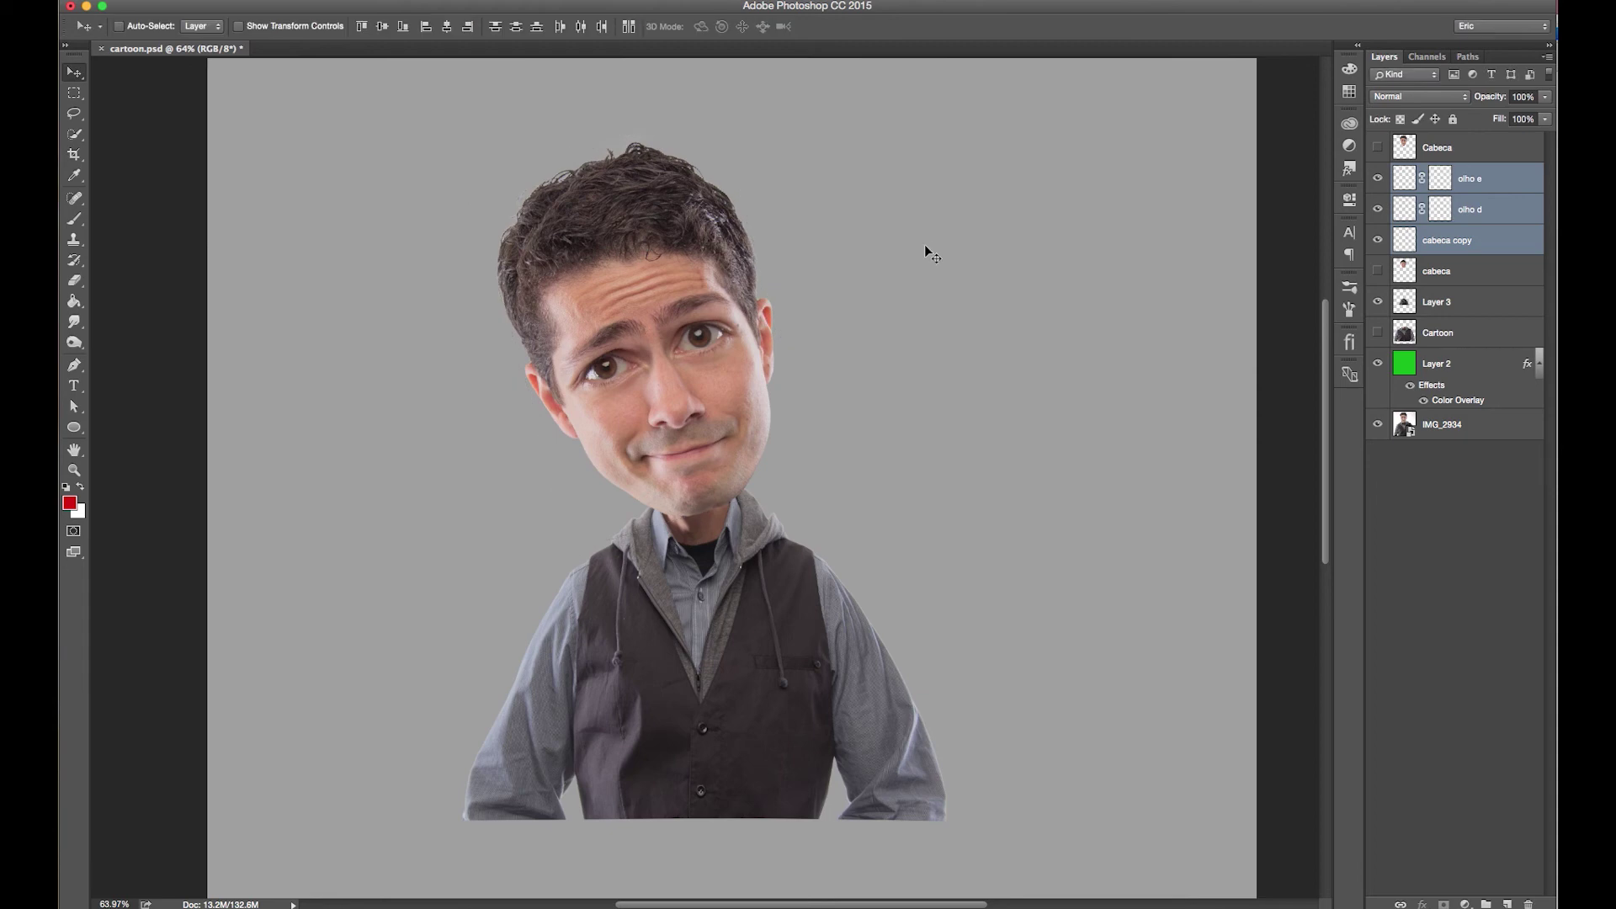
key("ctrl+z")
left_click_drag(696, 423, 704, 424)
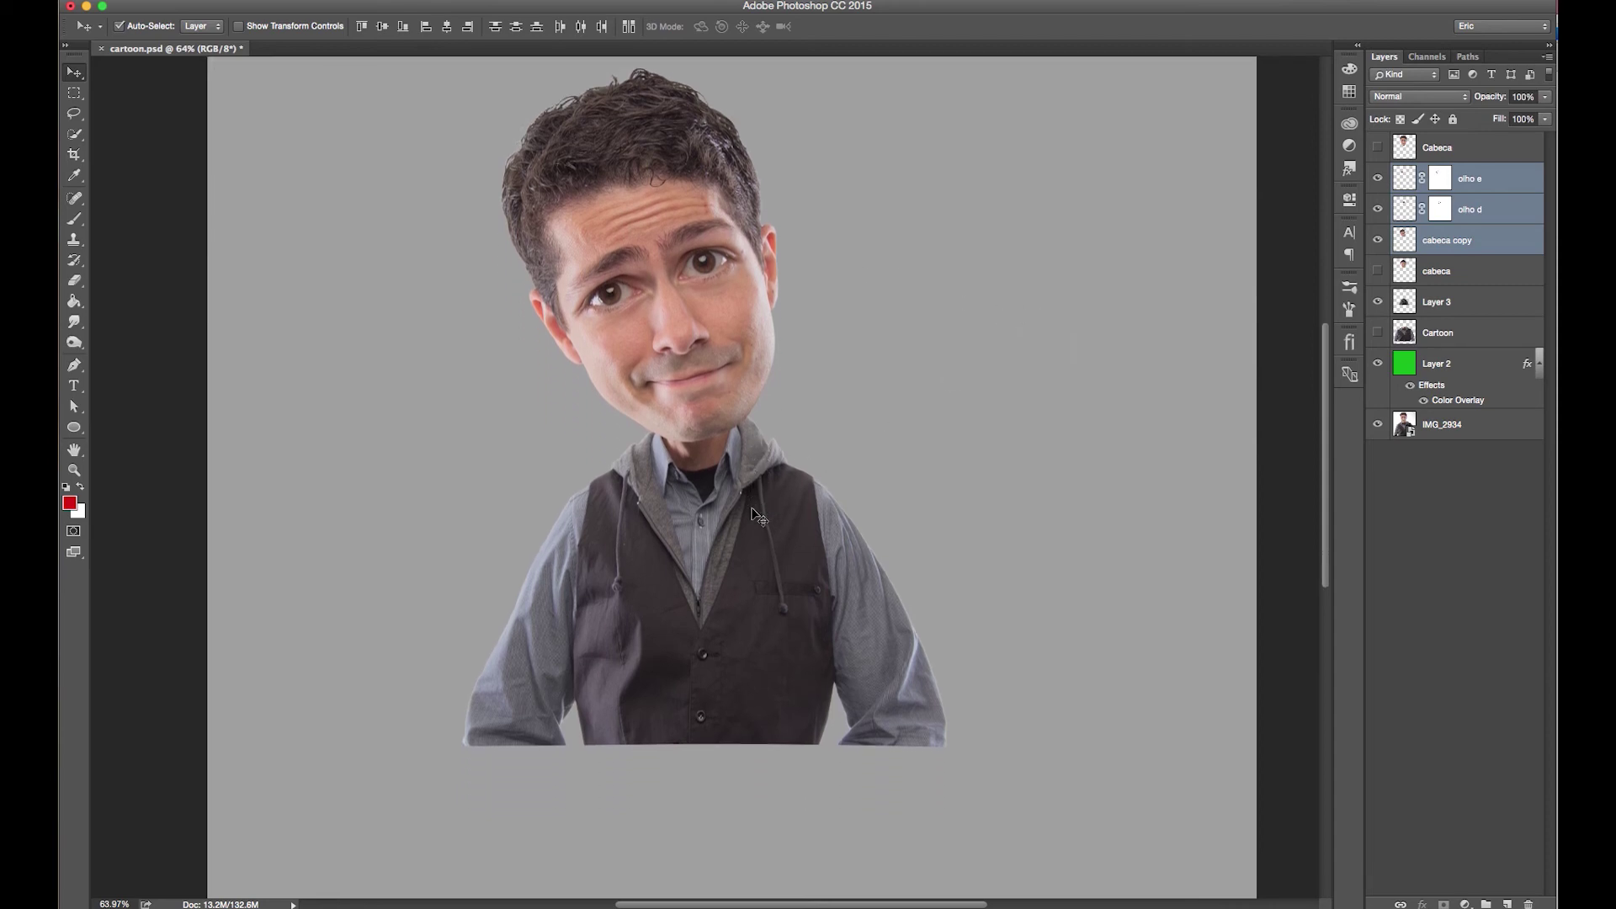
Step: Adjust the view and reselect cabeca copy together with both eye layers
scroll(751, 507, "up", 1)
left_click(72, 472)
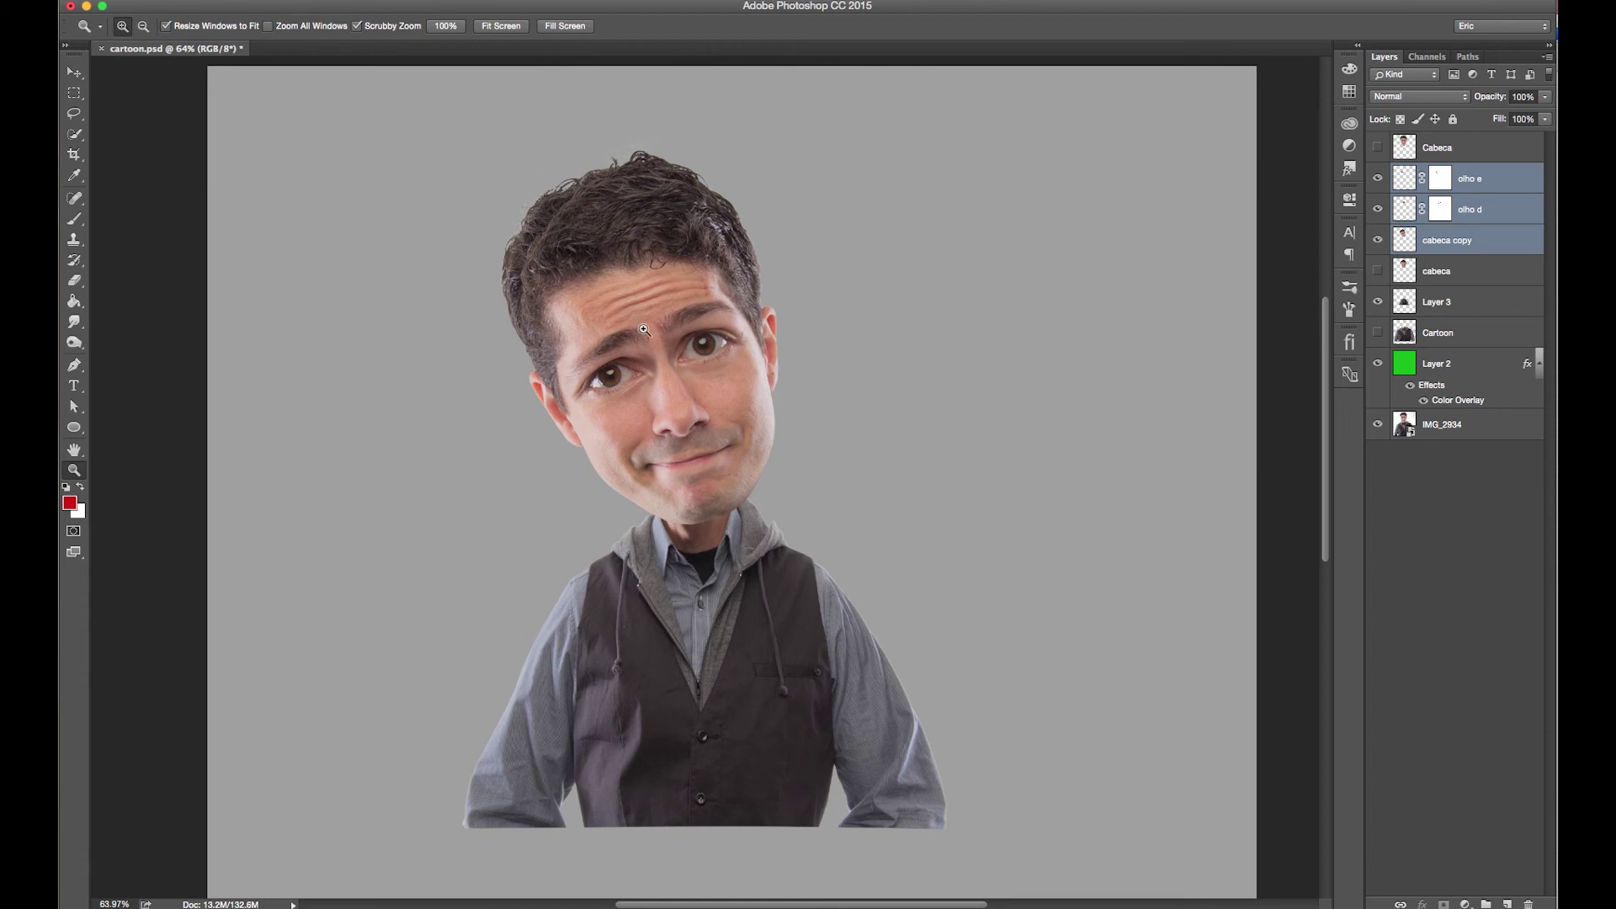
left_click(72, 75)
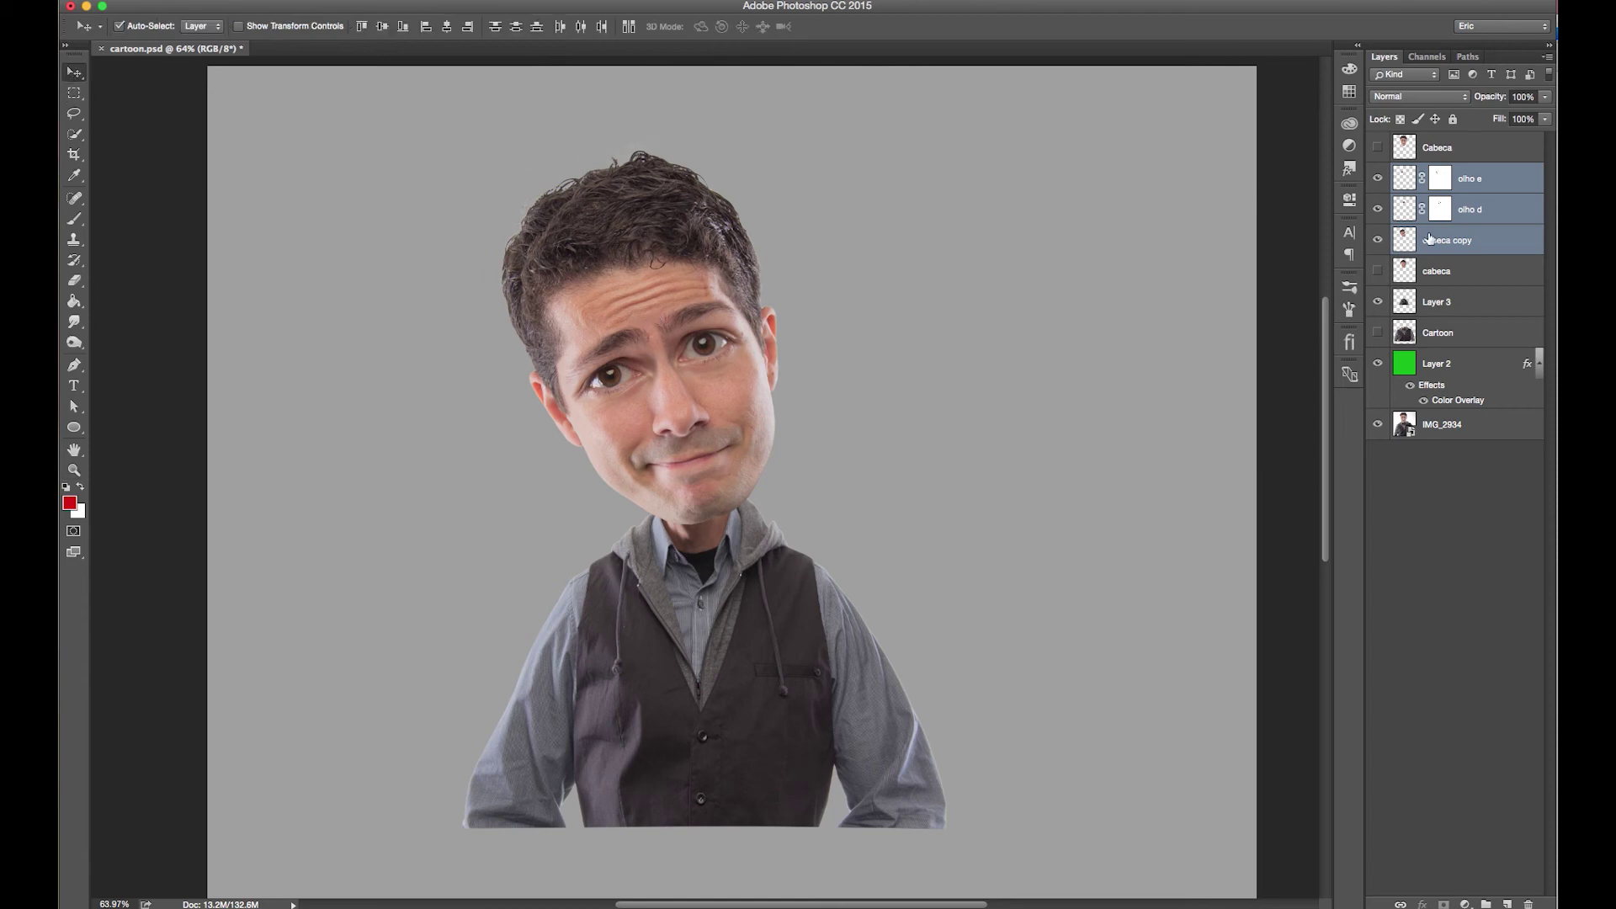
left_click(1522, 238)
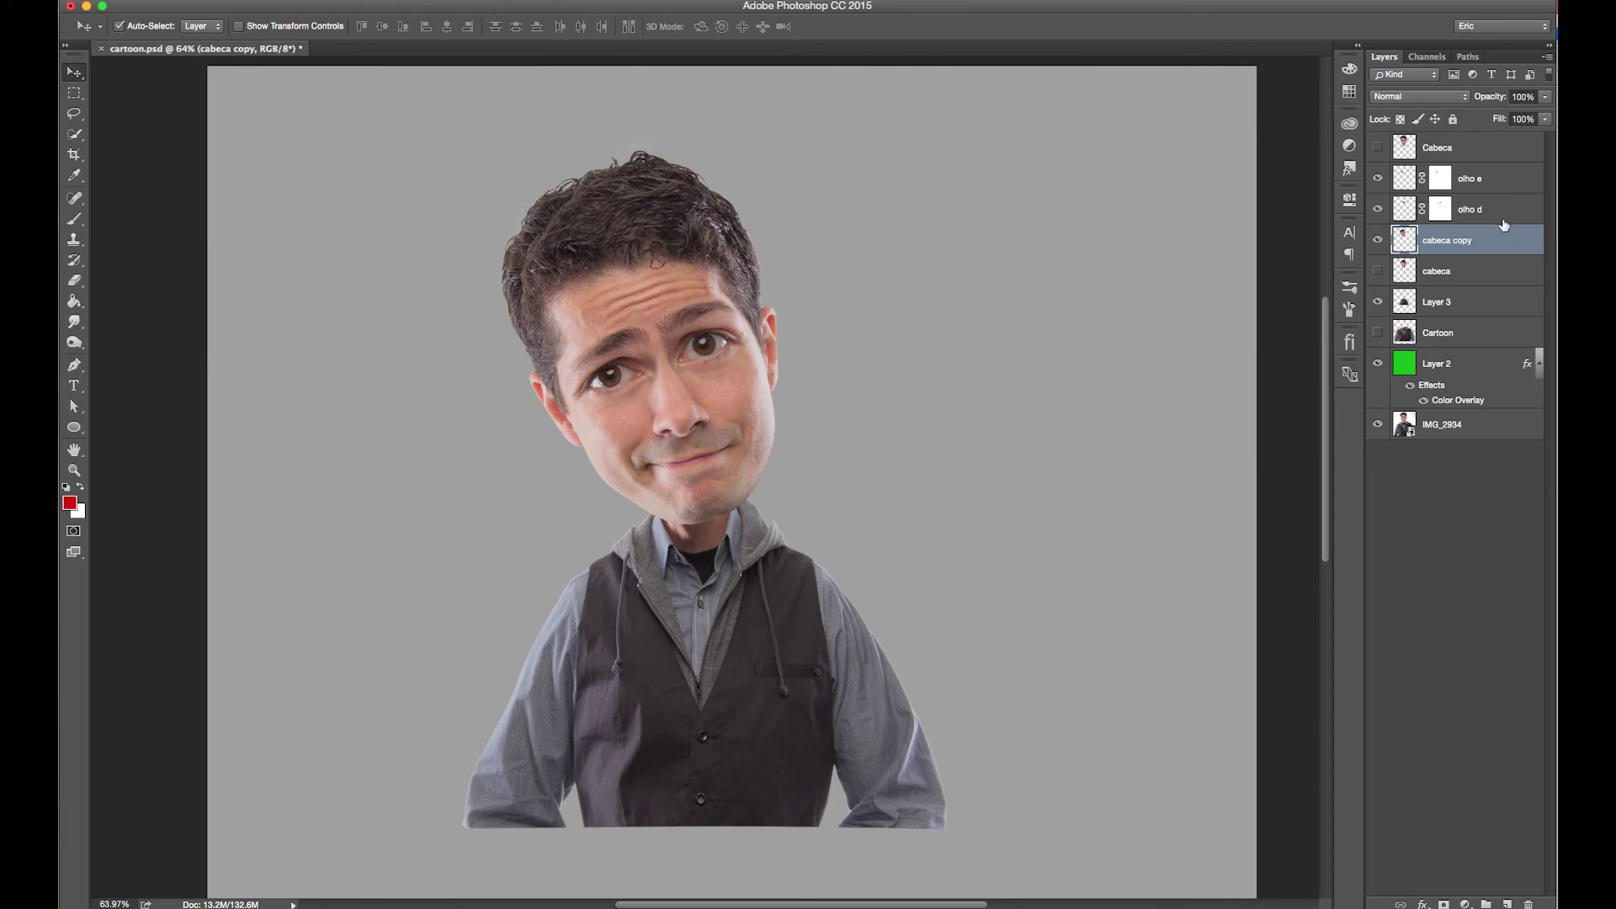
left_click(1498, 182, "shift")
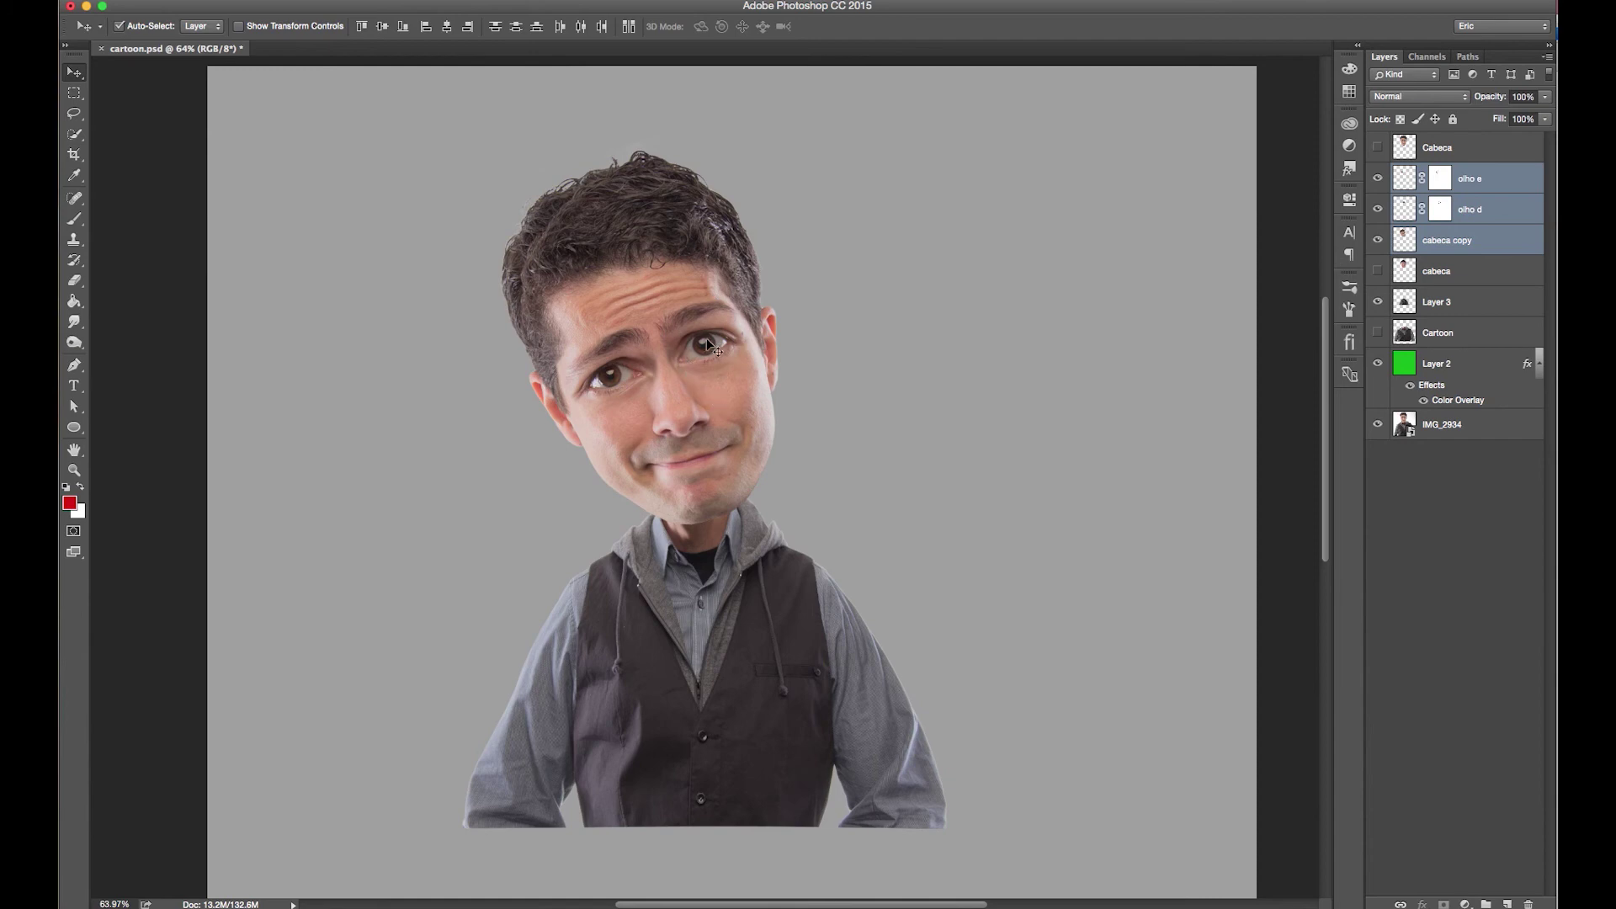
Step: Merge the head and eye layers into one, toggling its visibility to compare
key("ctrl+e")
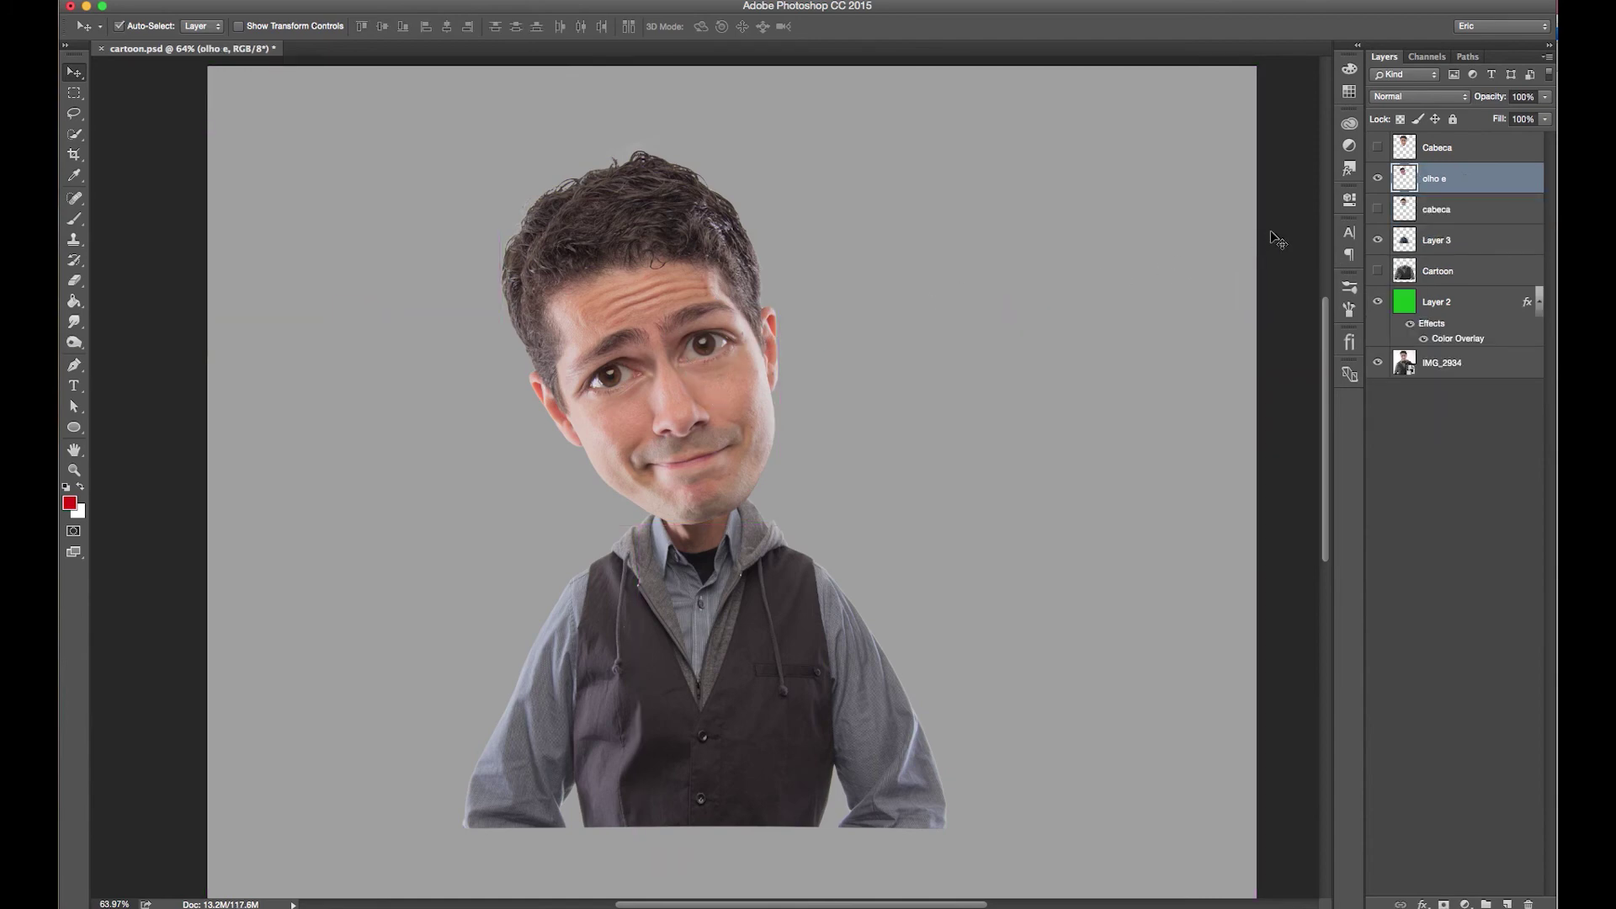
left_click(1378, 179)
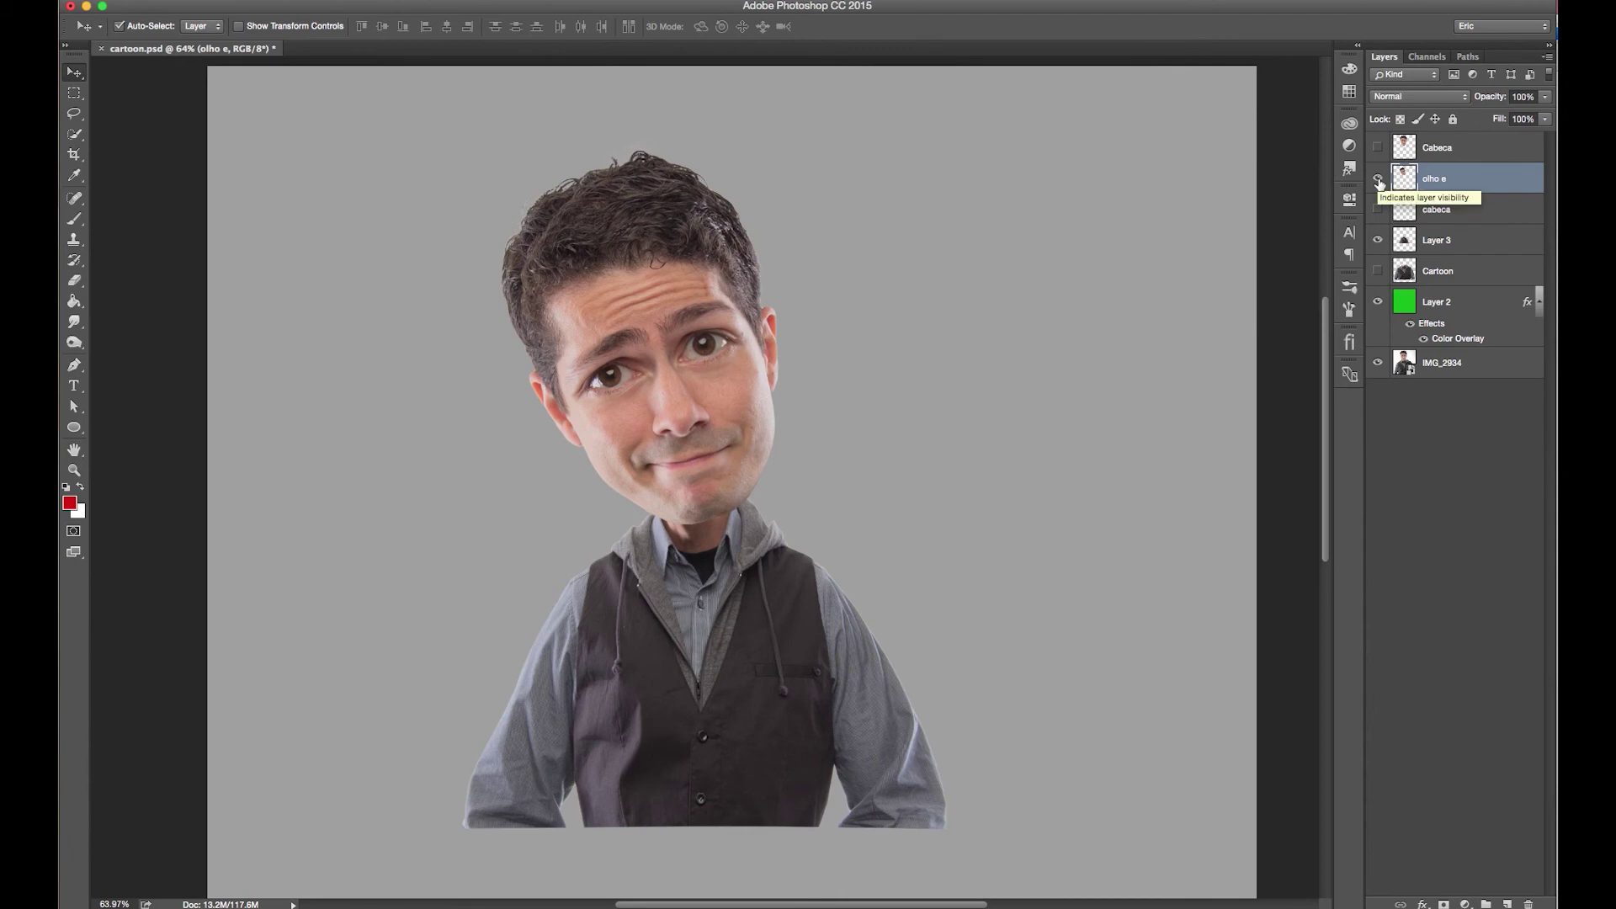
left_click(1378, 179)
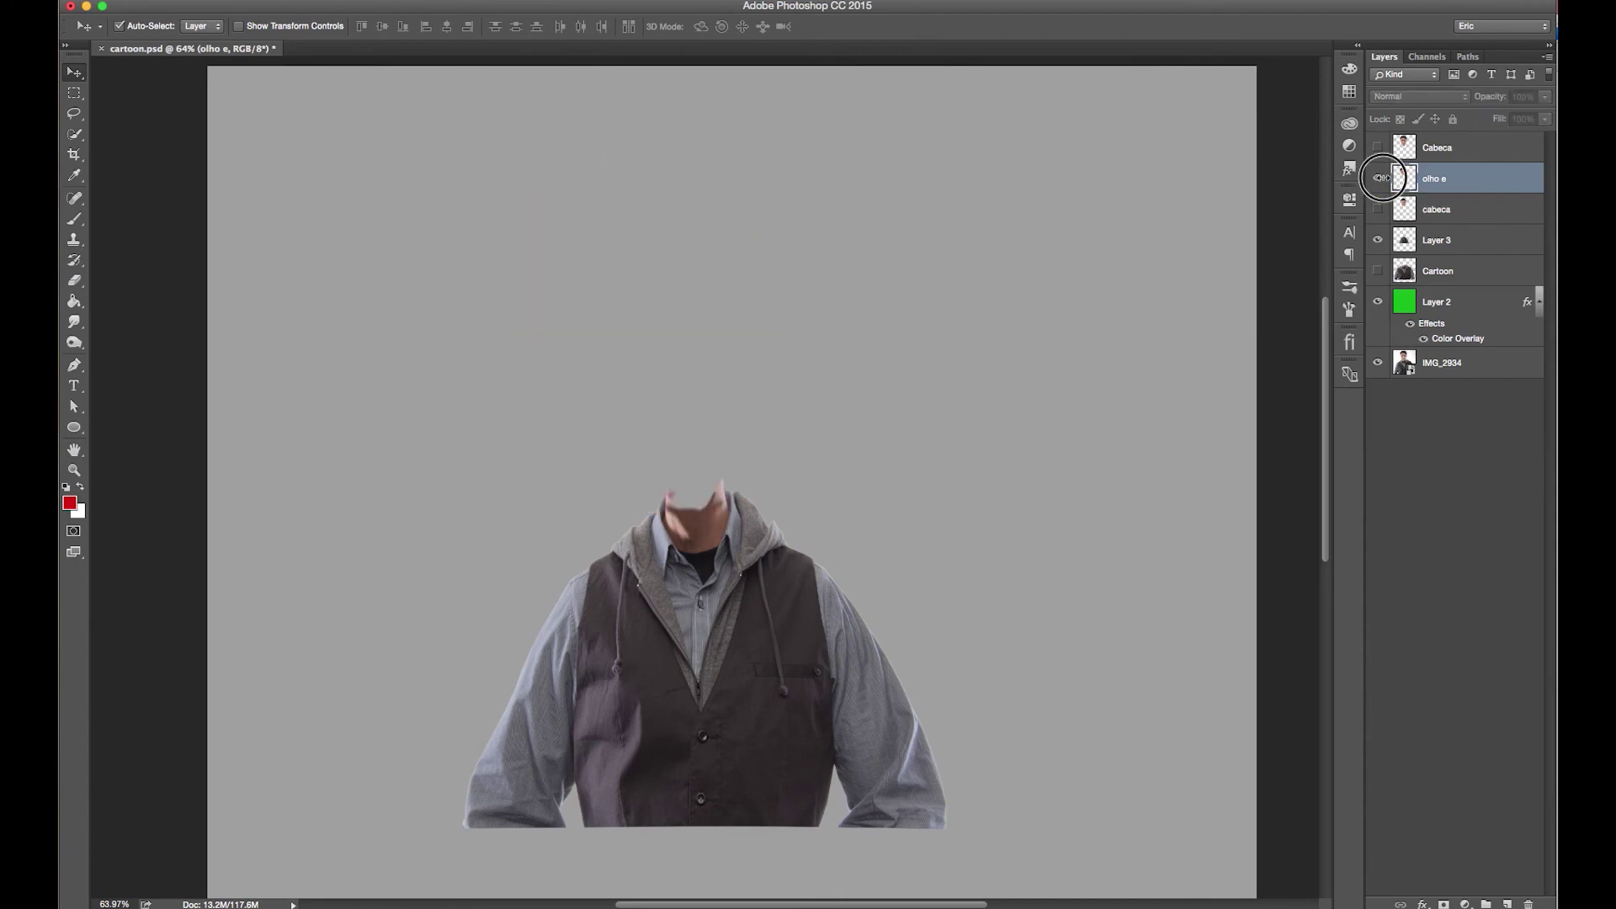
Step: Draw a rectangular selection around the head and open Liquify on it
left_click(74, 95)
mouse_move(426, 118)
left_mouse_down()
mouse_move(750, 469)
mouse_move(895, 578)
left_mouse_up()
left_click(416, 0)
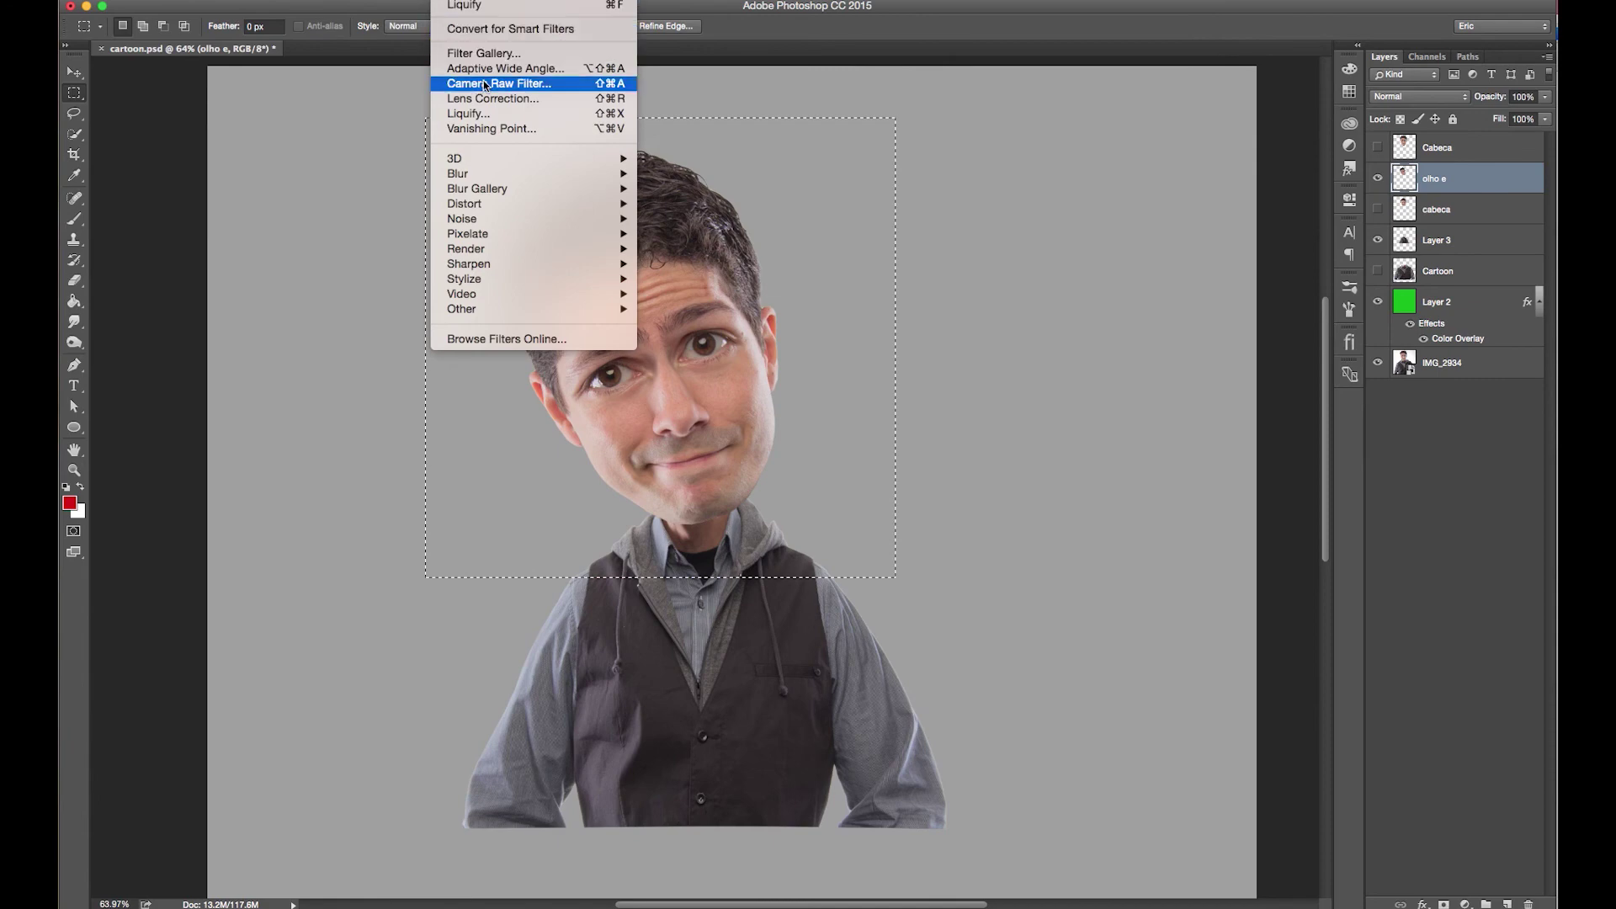
left_click(471, 115)
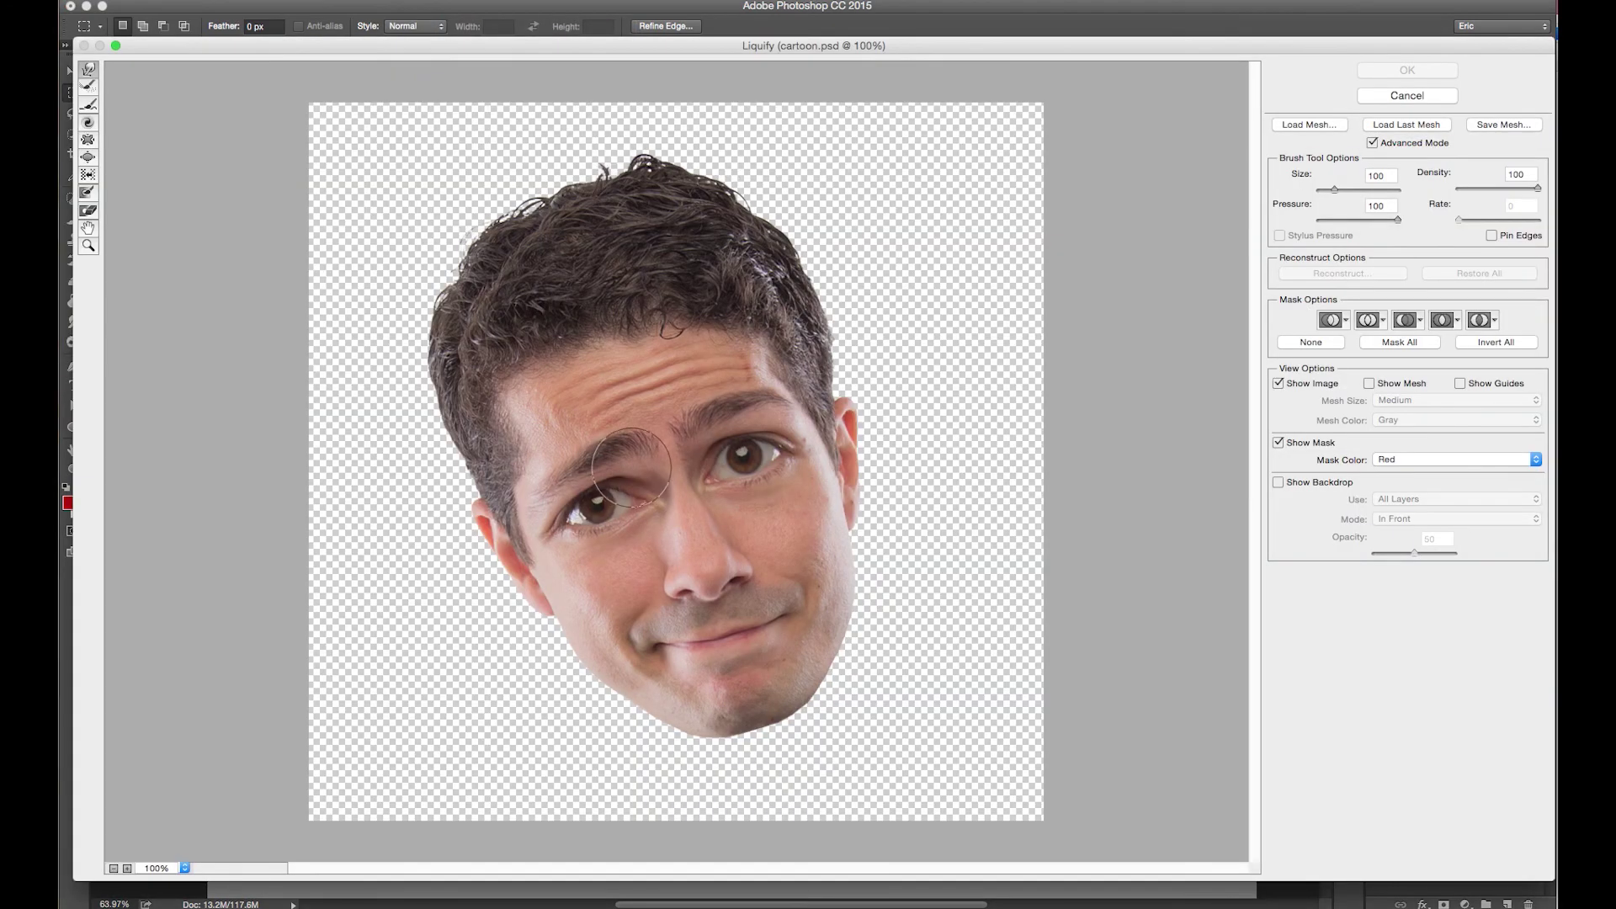
Step: Paint a Liquify freeze mask over the eyes, nose, ear, cheeks and chin
key("bracketright")
key("bracketright")
key("bracketright")
key("ctrl+z")
mouse_move(581, 498)
left_mouse_down()
mouse_move(630, 512)
mouse_move(578, 516)
left_mouse_up()
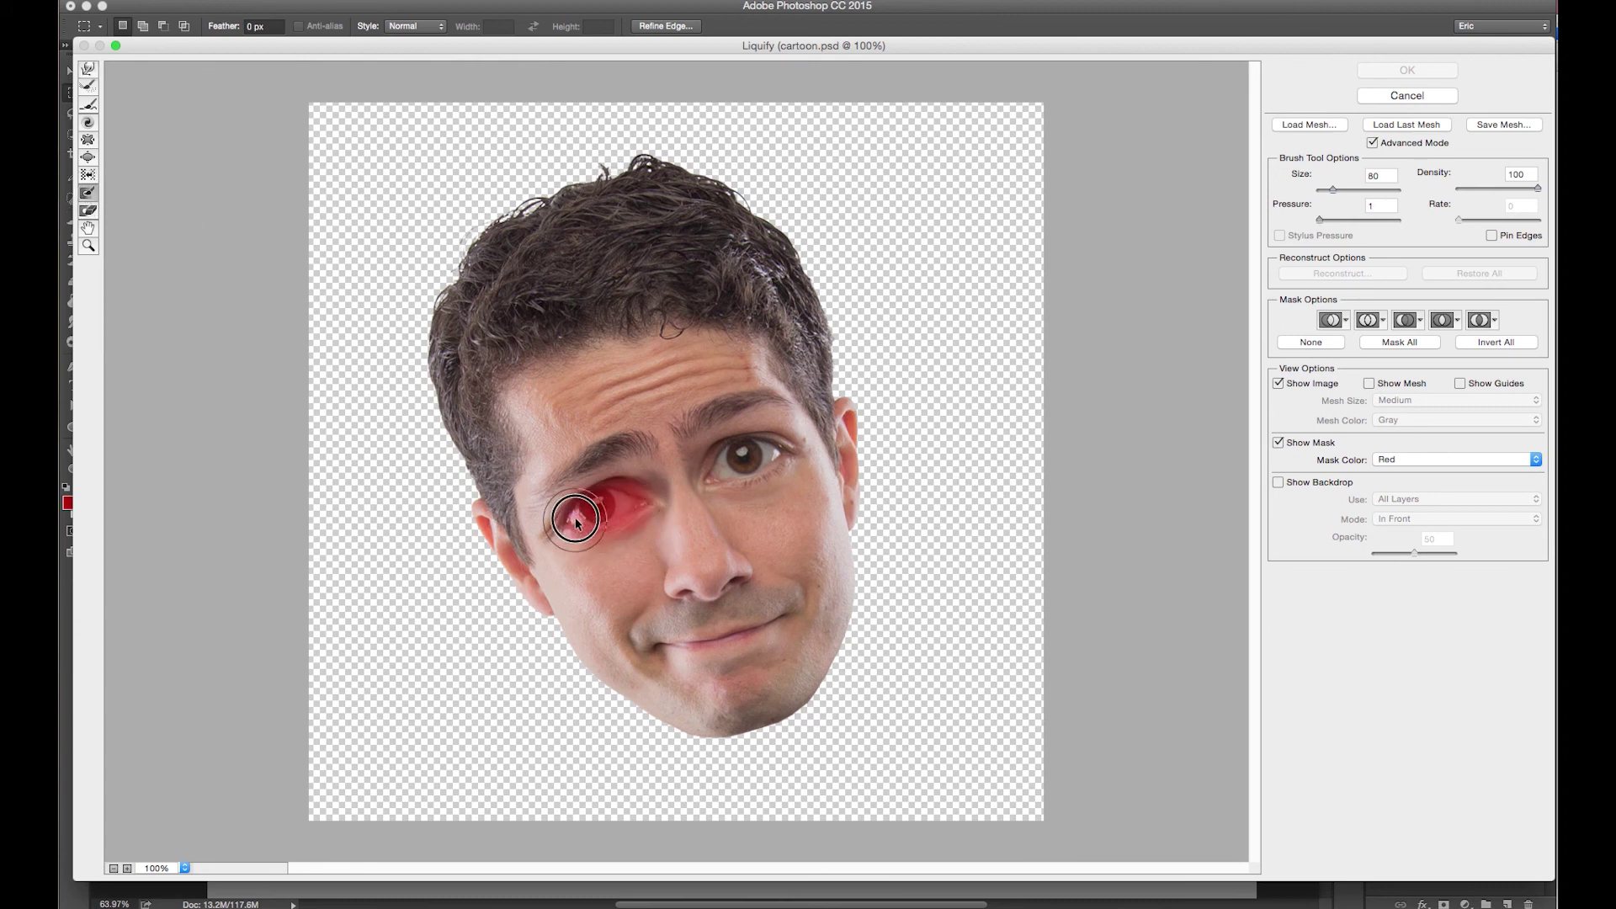
mouse_move(718, 474)
left_mouse_down()
mouse_move(542, 542)
mouse_move(480, 527)
mouse_move(539, 606)
left_mouse_up()
mouse_move(849, 383)
left_mouse_down()
mouse_move(851, 426)
mouse_move(786, 494)
mouse_move(548, 621)
mouse_move(823, 505)
left_mouse_up()
left_click_drag(1319, 219, 1398, 220)
mouse_move(556, 589)
left_mouse_down()
mouse_move(775, 534)
mouse_move(721, 736)
mouse_move(871, 591)
left_mouse_up()
Step: Lightly mask more of both eyes at pressure 5, then push the brow with Forward Warp
left_click(1319, 220)
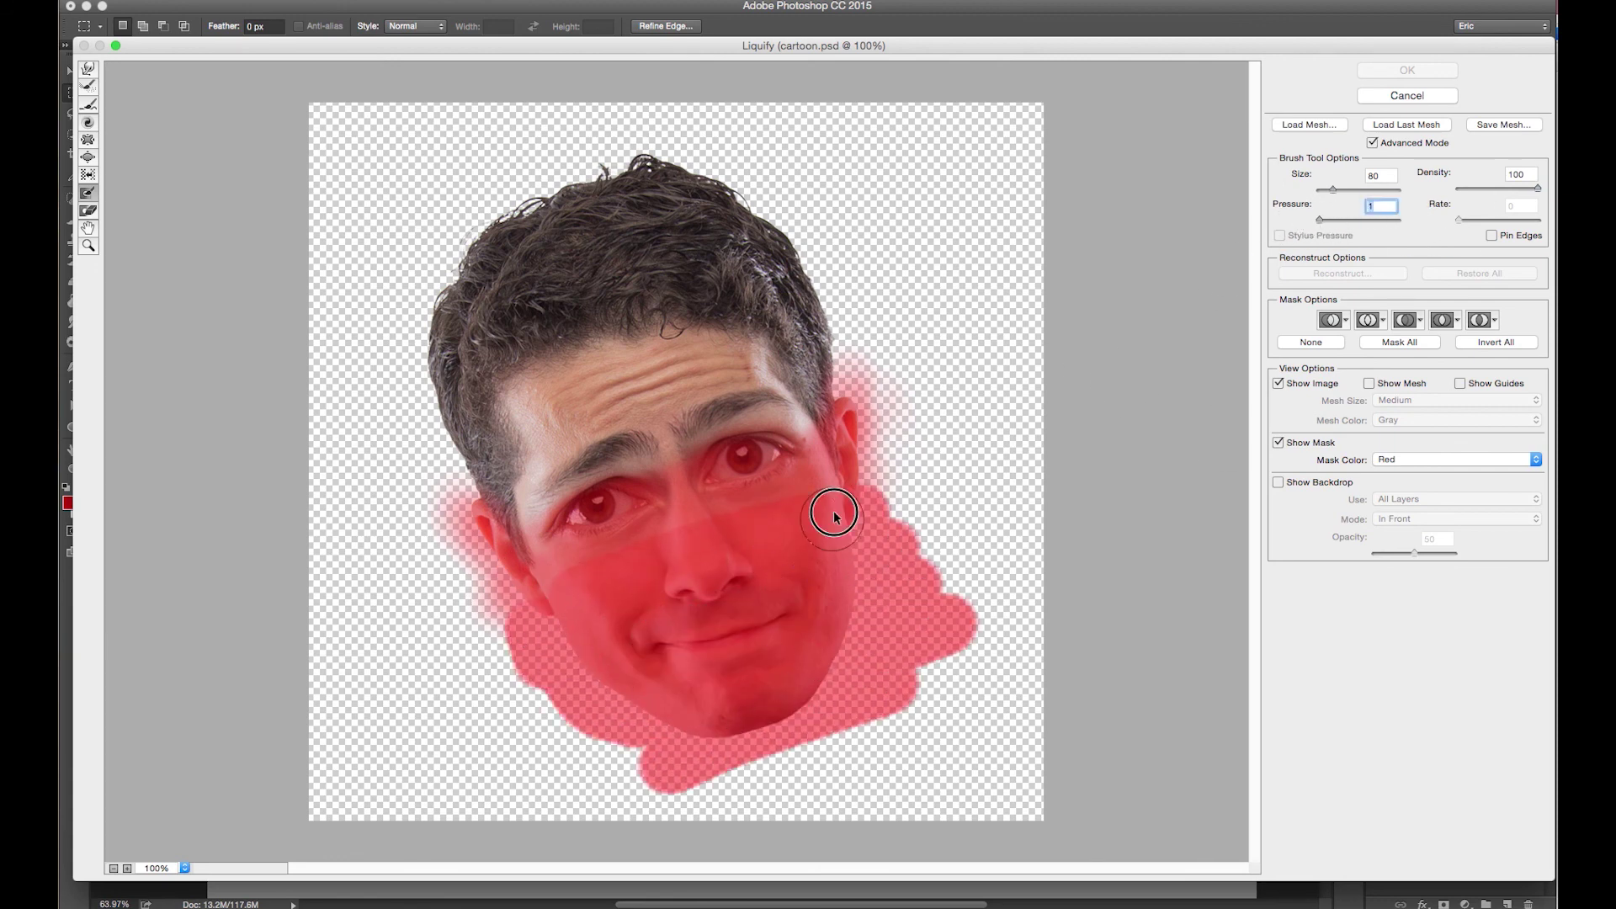
left_click(1356, 220)
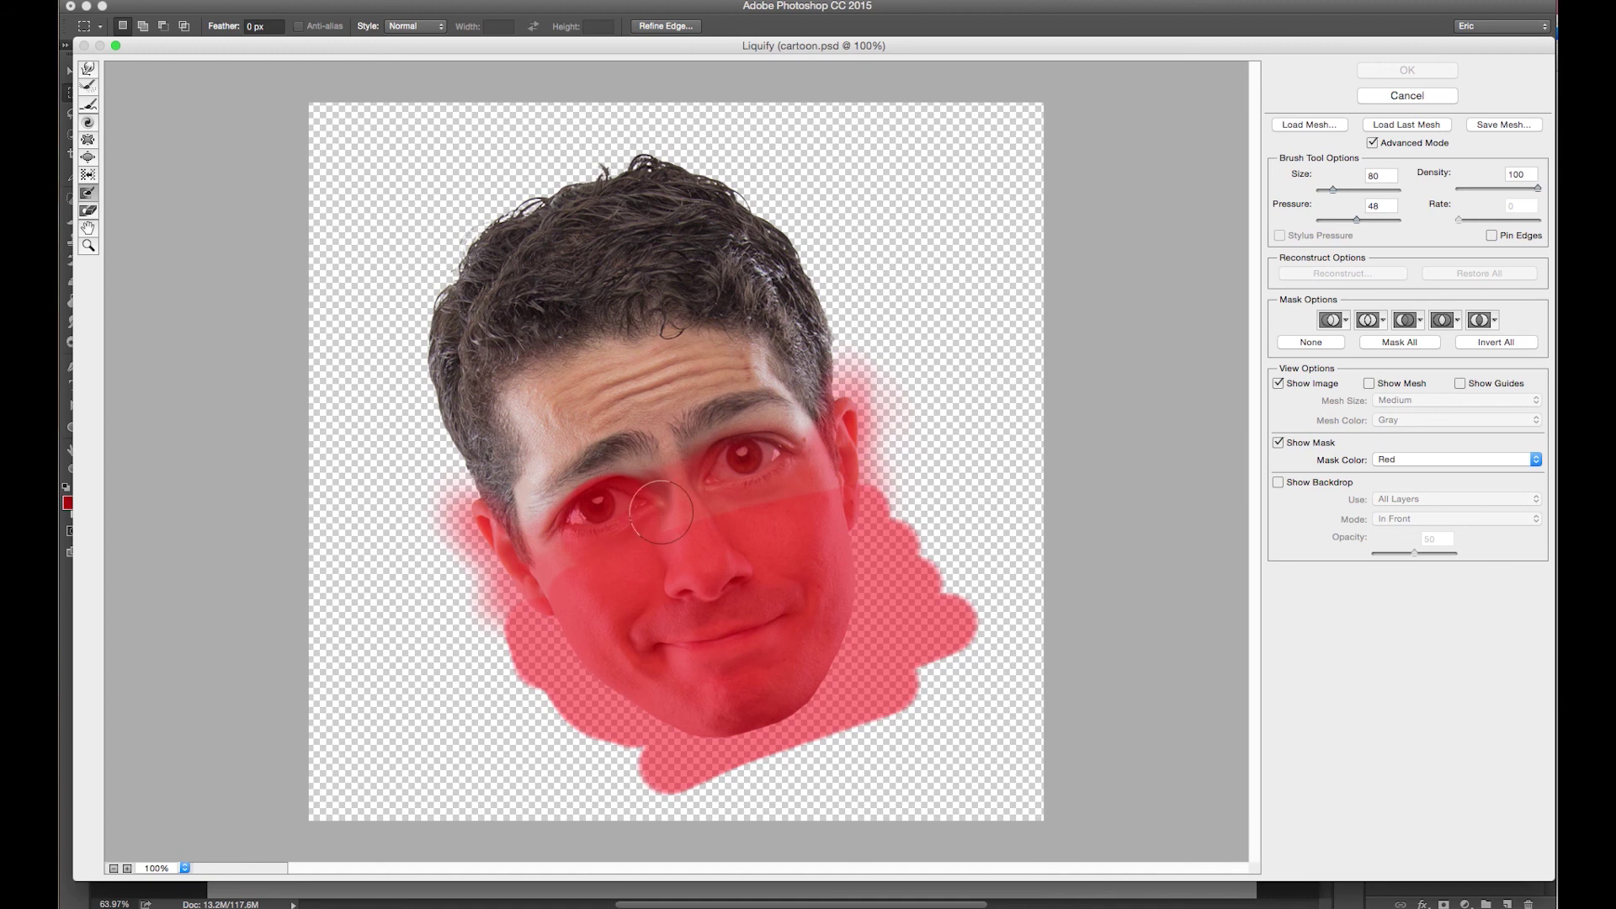
left_click(1322, 220)
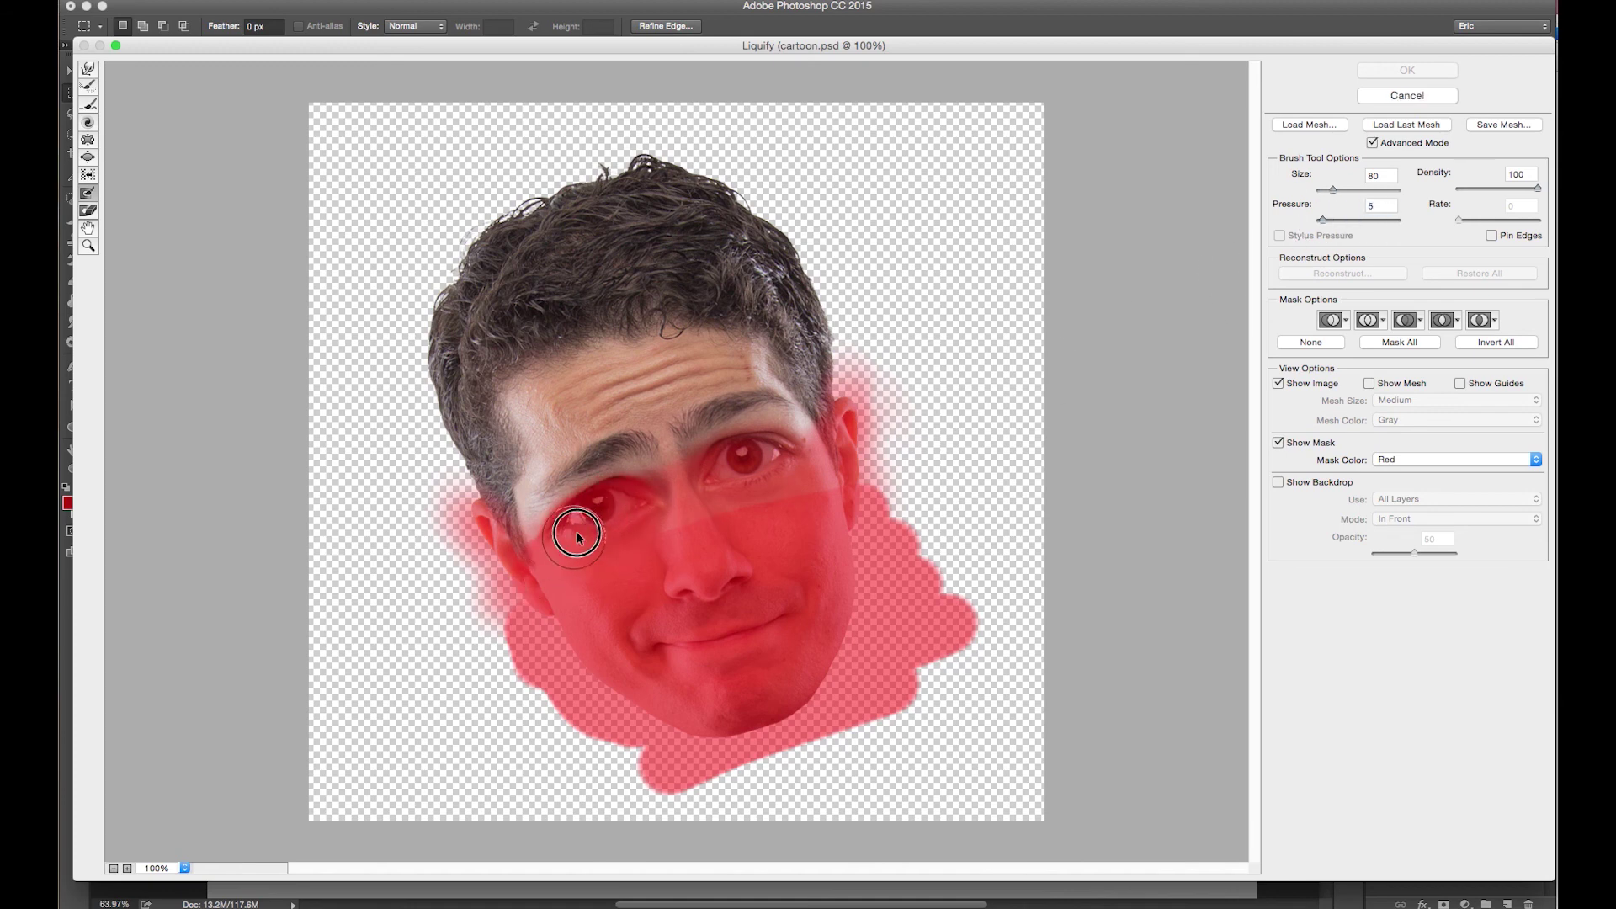
left_click_drag(606, 512, 567, 534)
left_click_drag(731, 490, 796, 370)
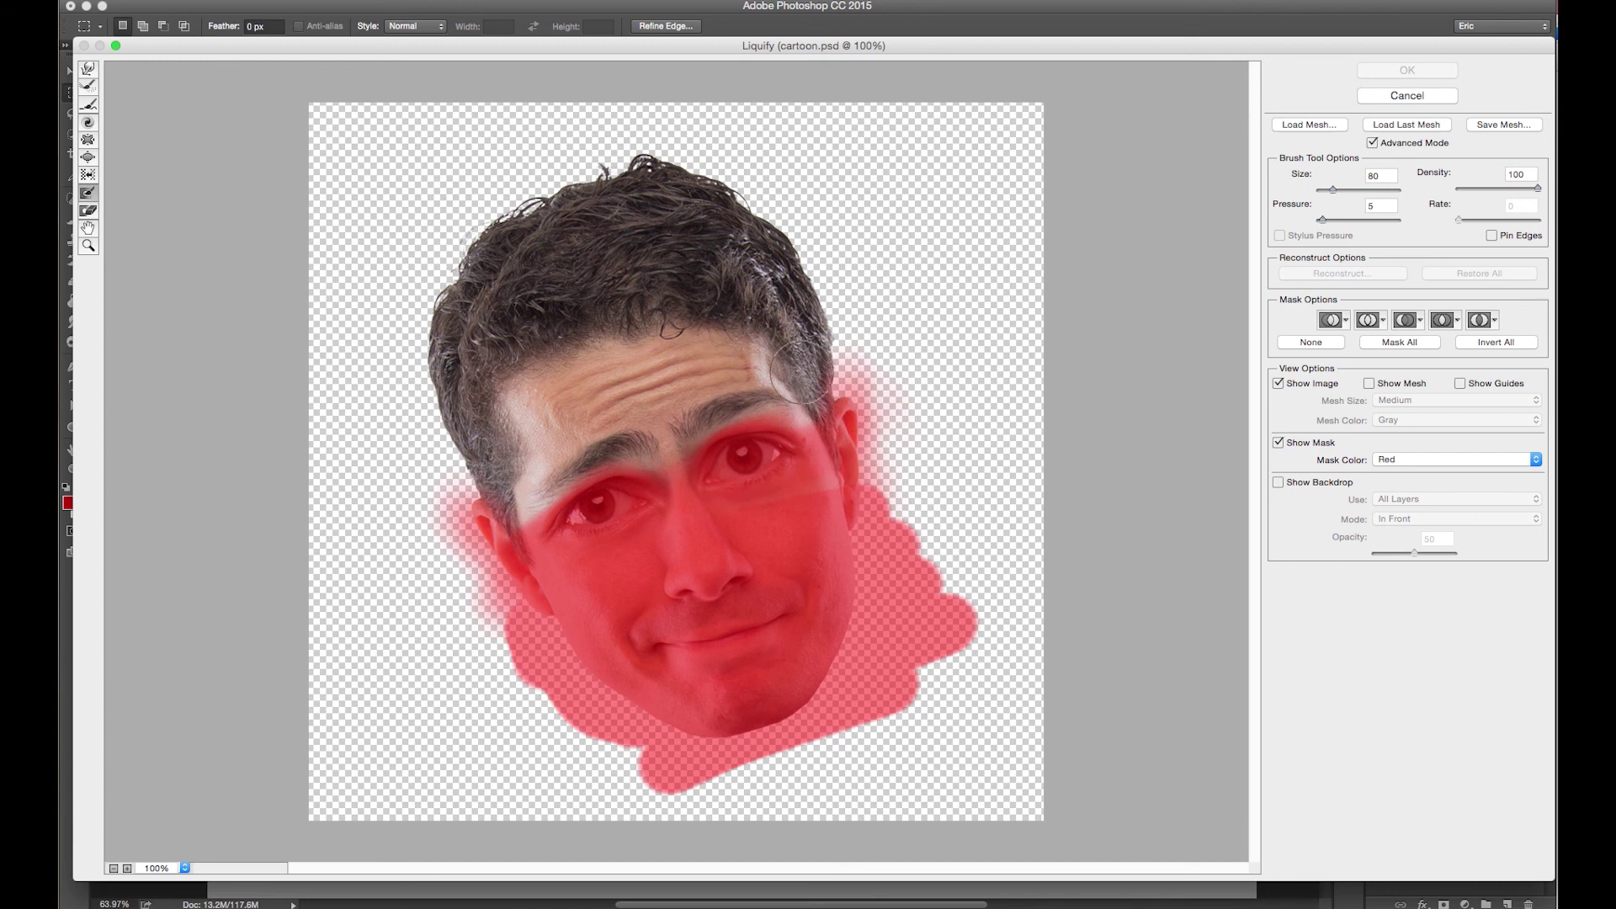
left_click(87, 68)
left_click(611, 457)
left_click_drag(611, 457, 627, 447)
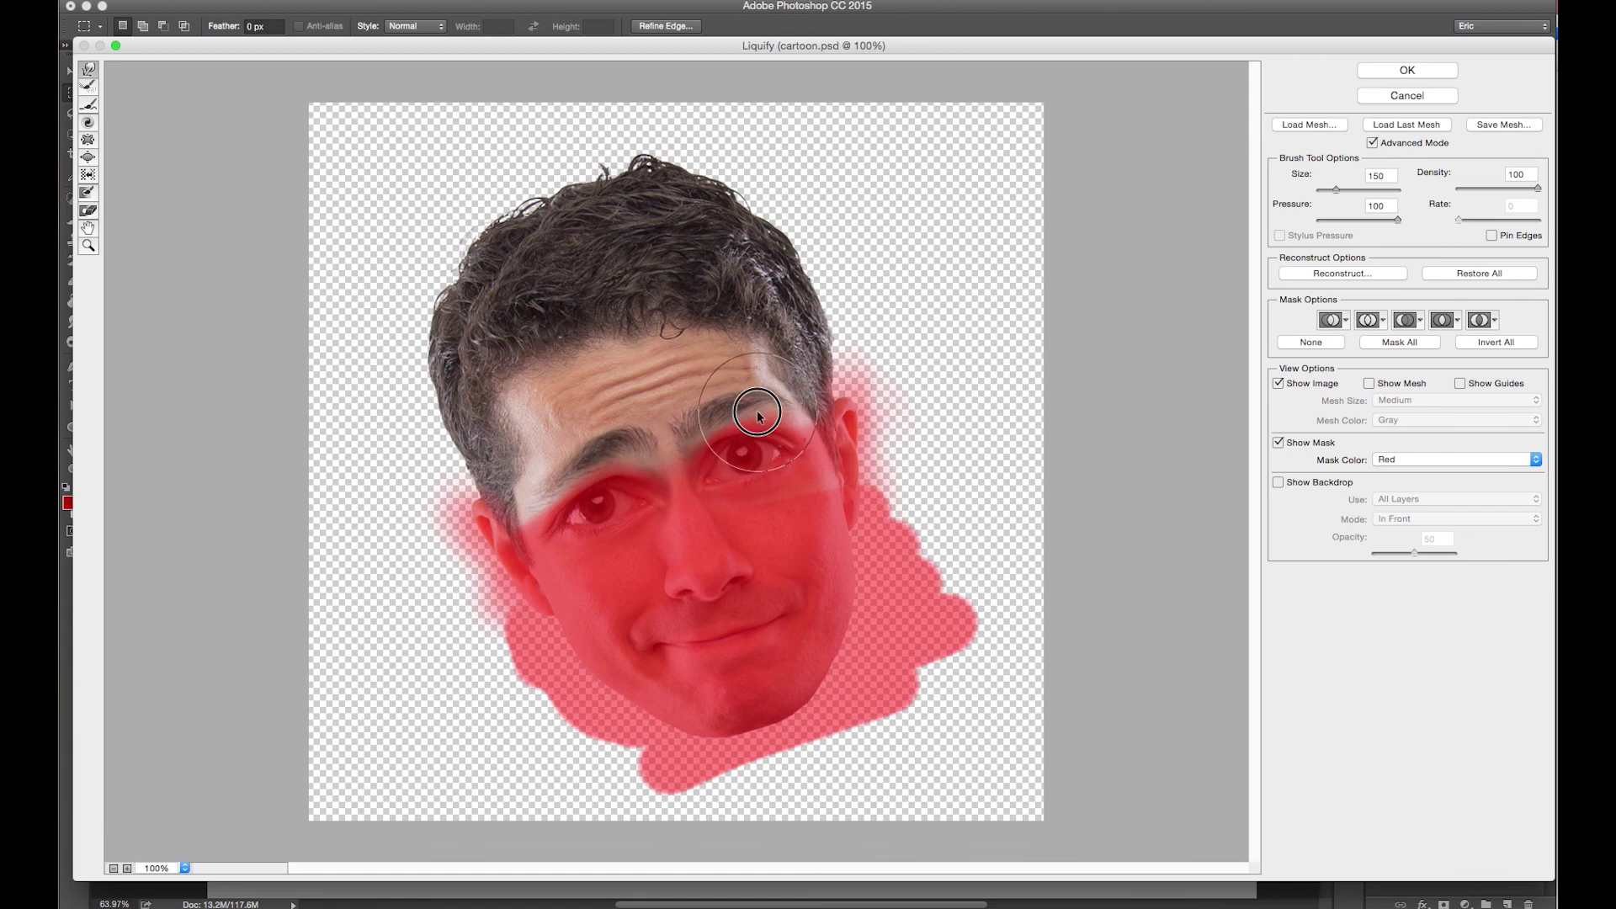
Step: Shrink the brush to size 90, freeze the left temple to eyebrow, and apply Liquify
key("alt")
key("bracketleft")
key("bracketleft")
key("bracketleft")
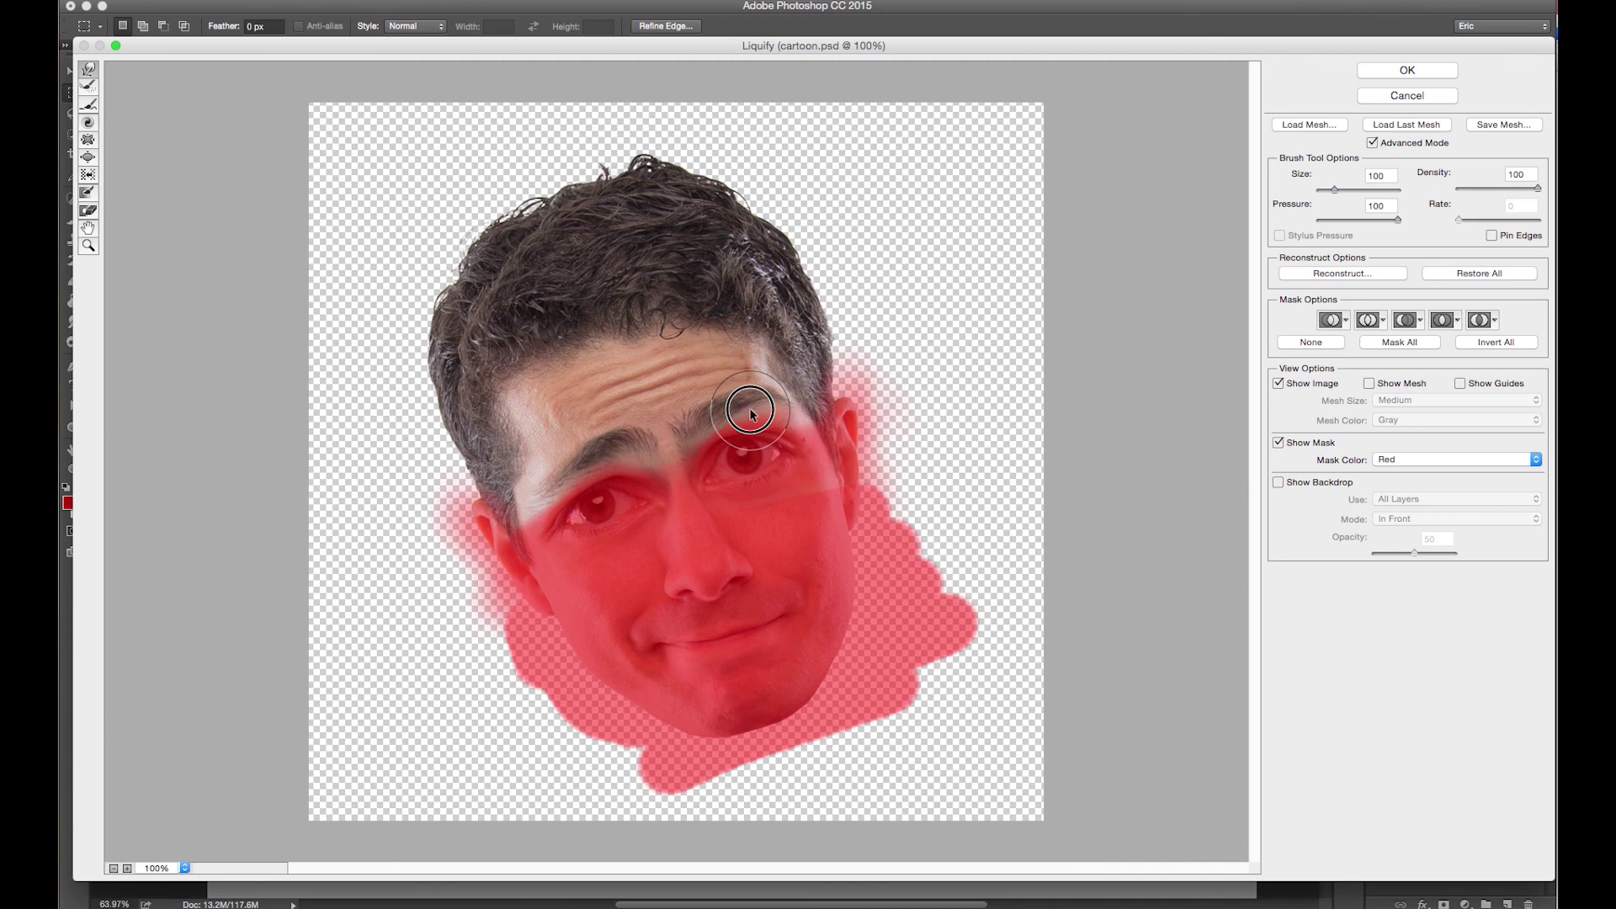
key("bracketleft")
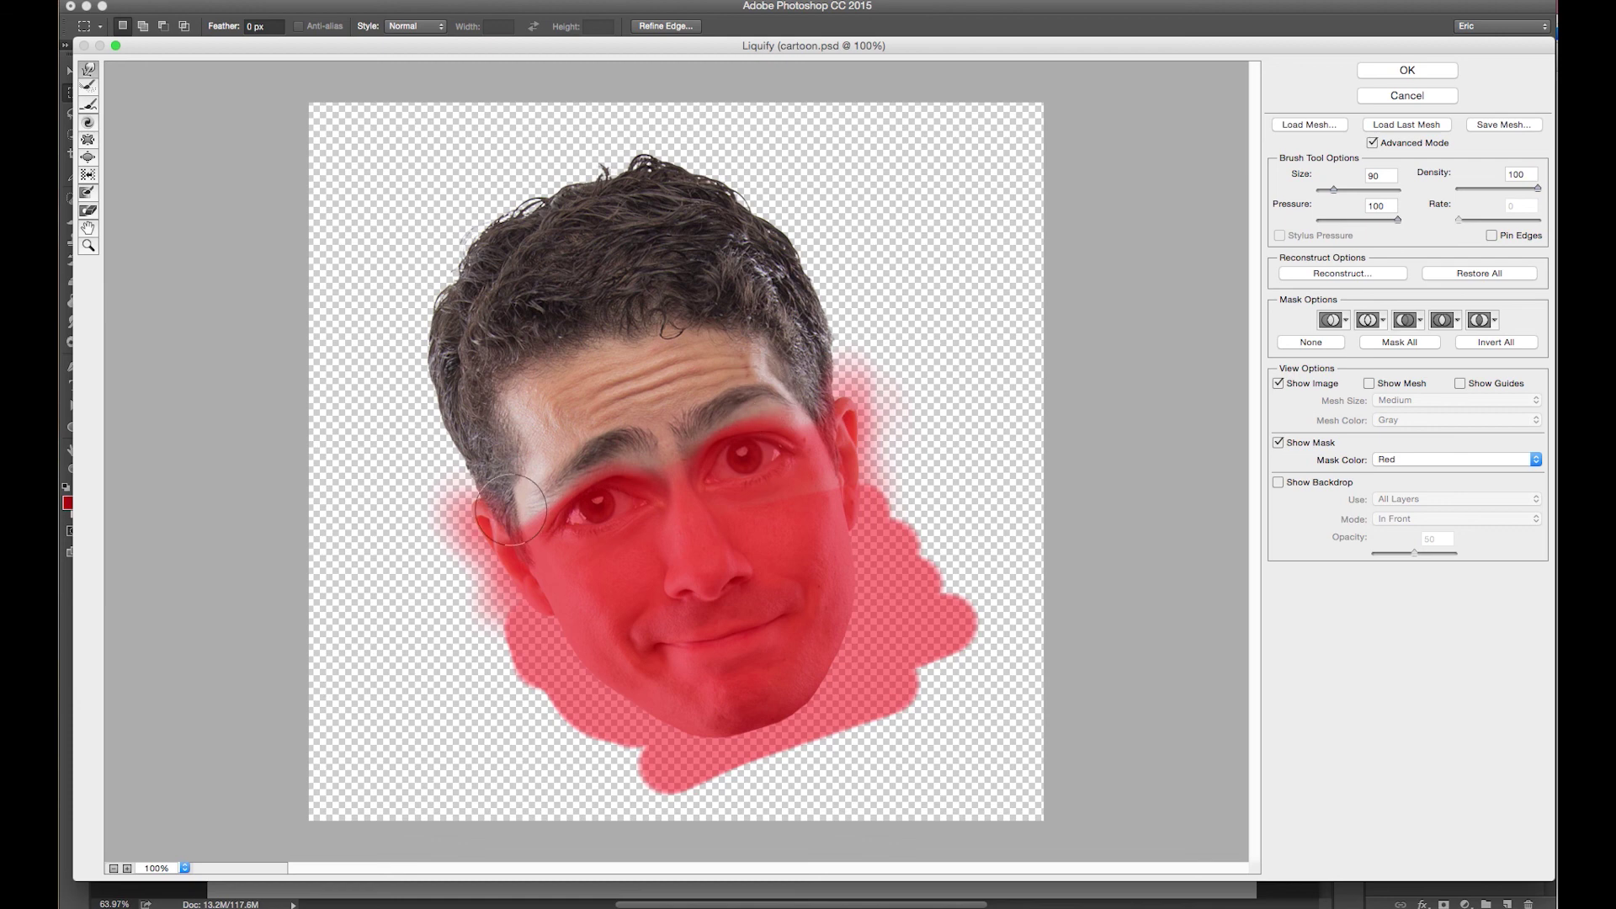
left_click_drag(518, 502, 598, 457)
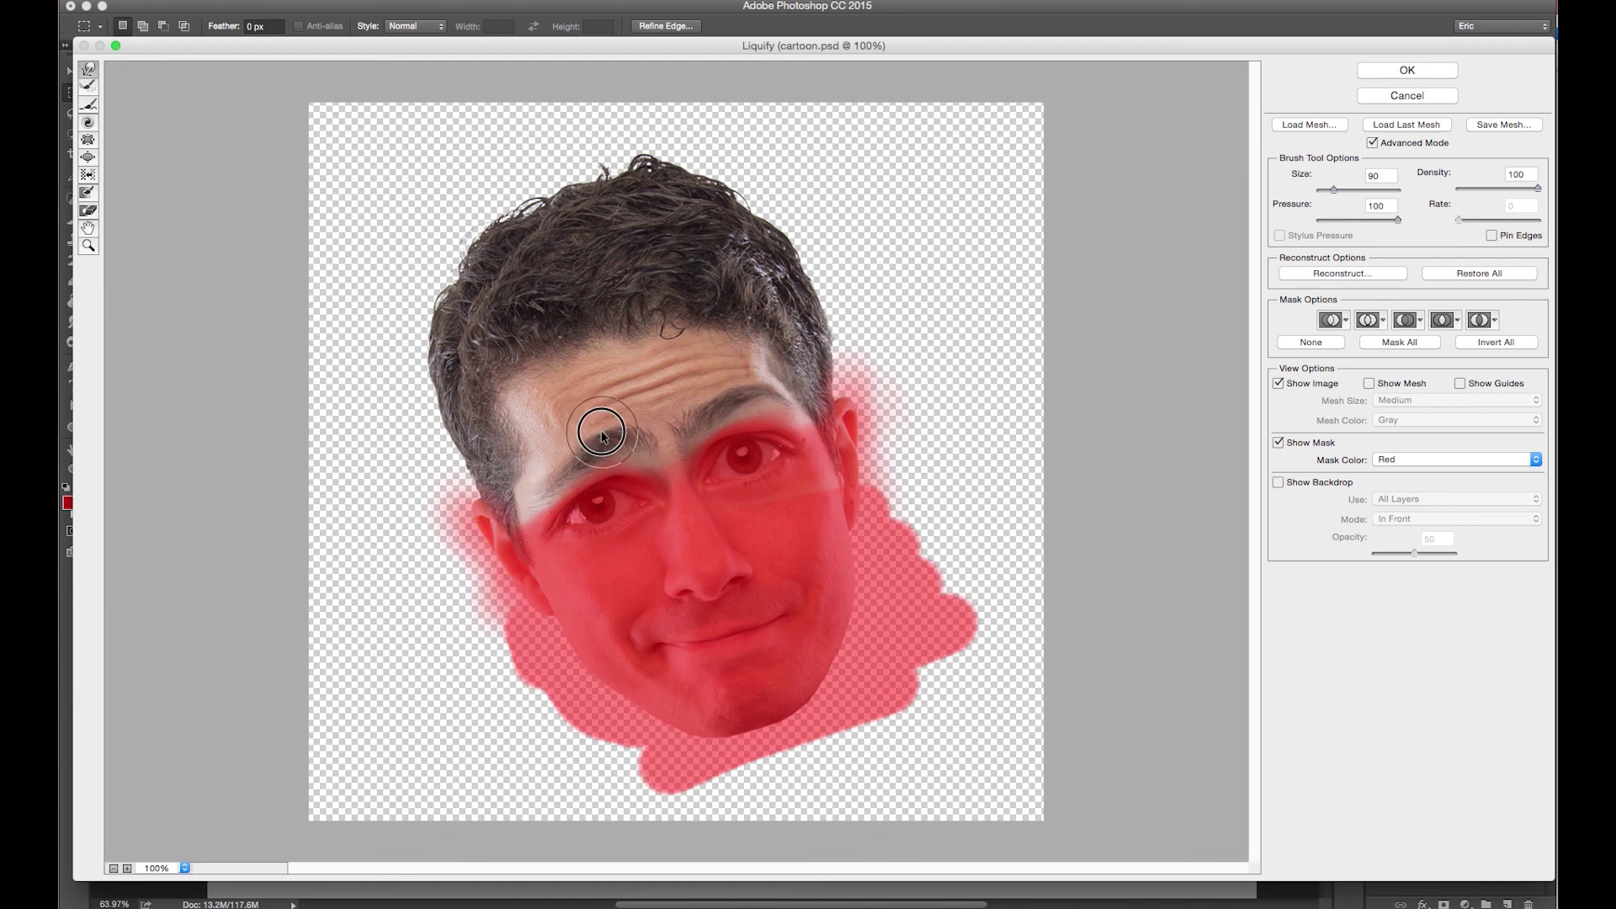
left_click(1391, 71)
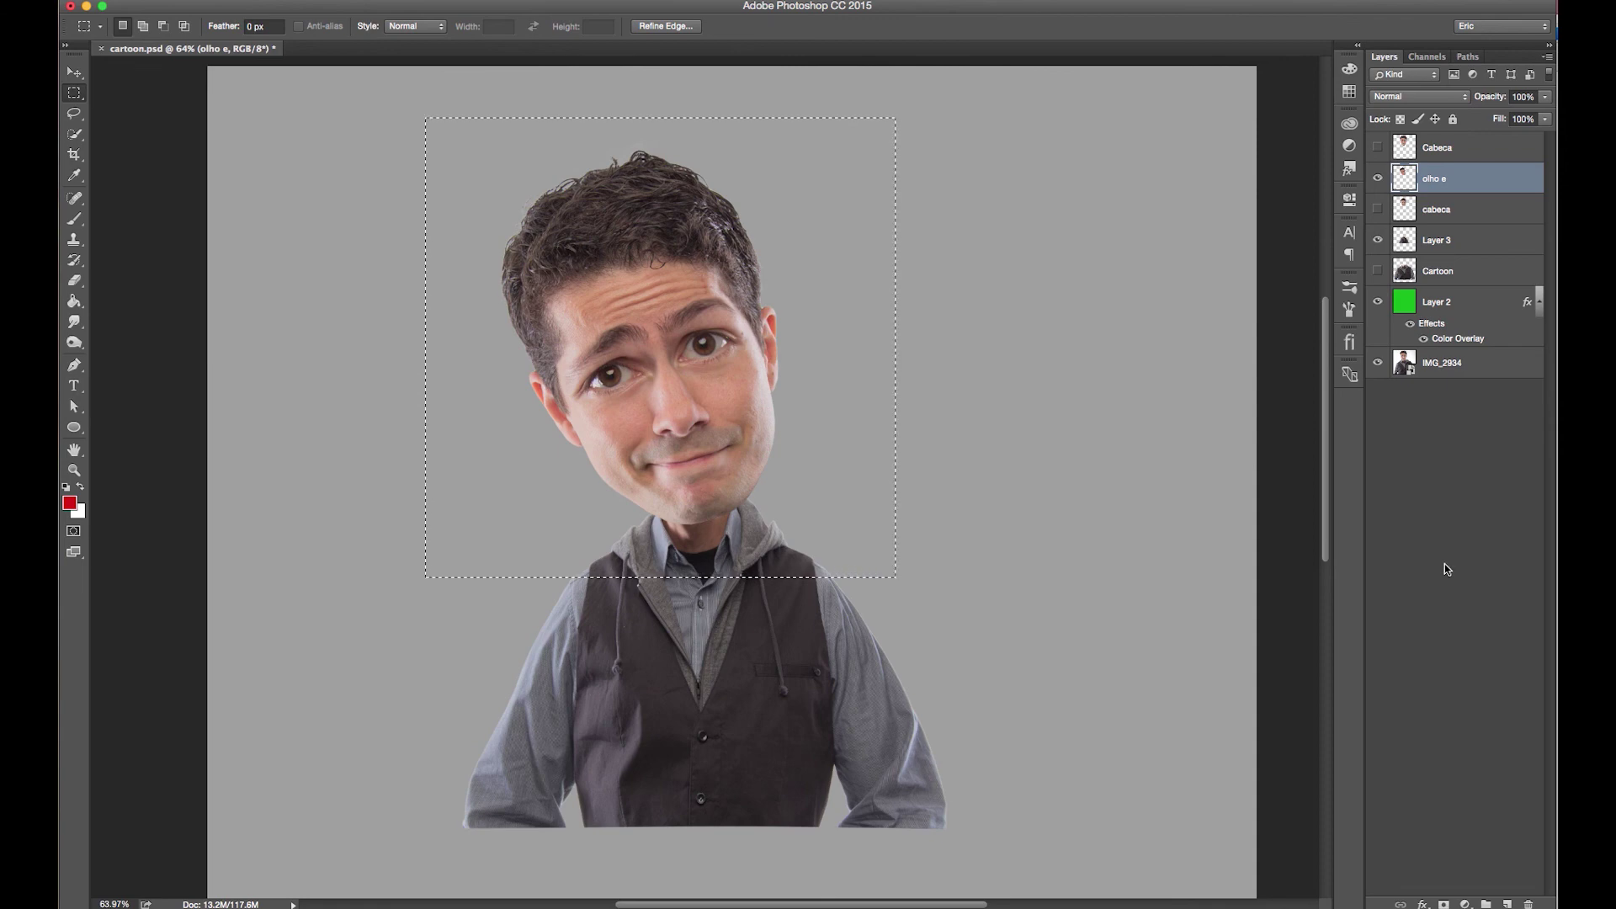
Step: Clear the head selection, make Layer 2 active and zoom out to 33.33% for cropping
left_click(1311, 480)
key("z")
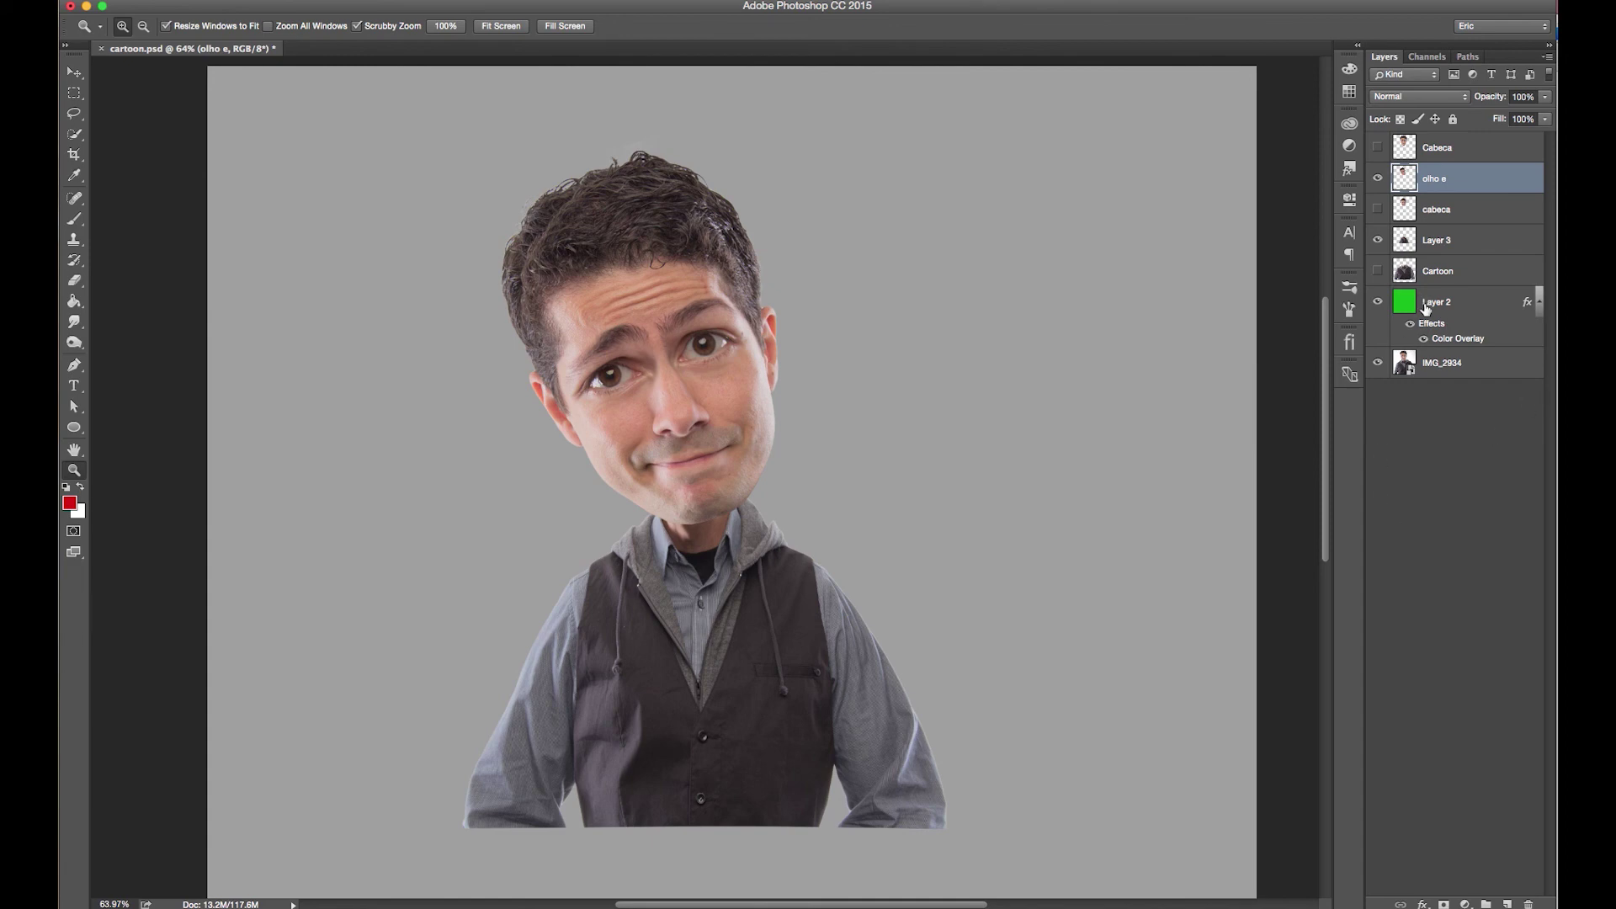
left_click(1458, 312)
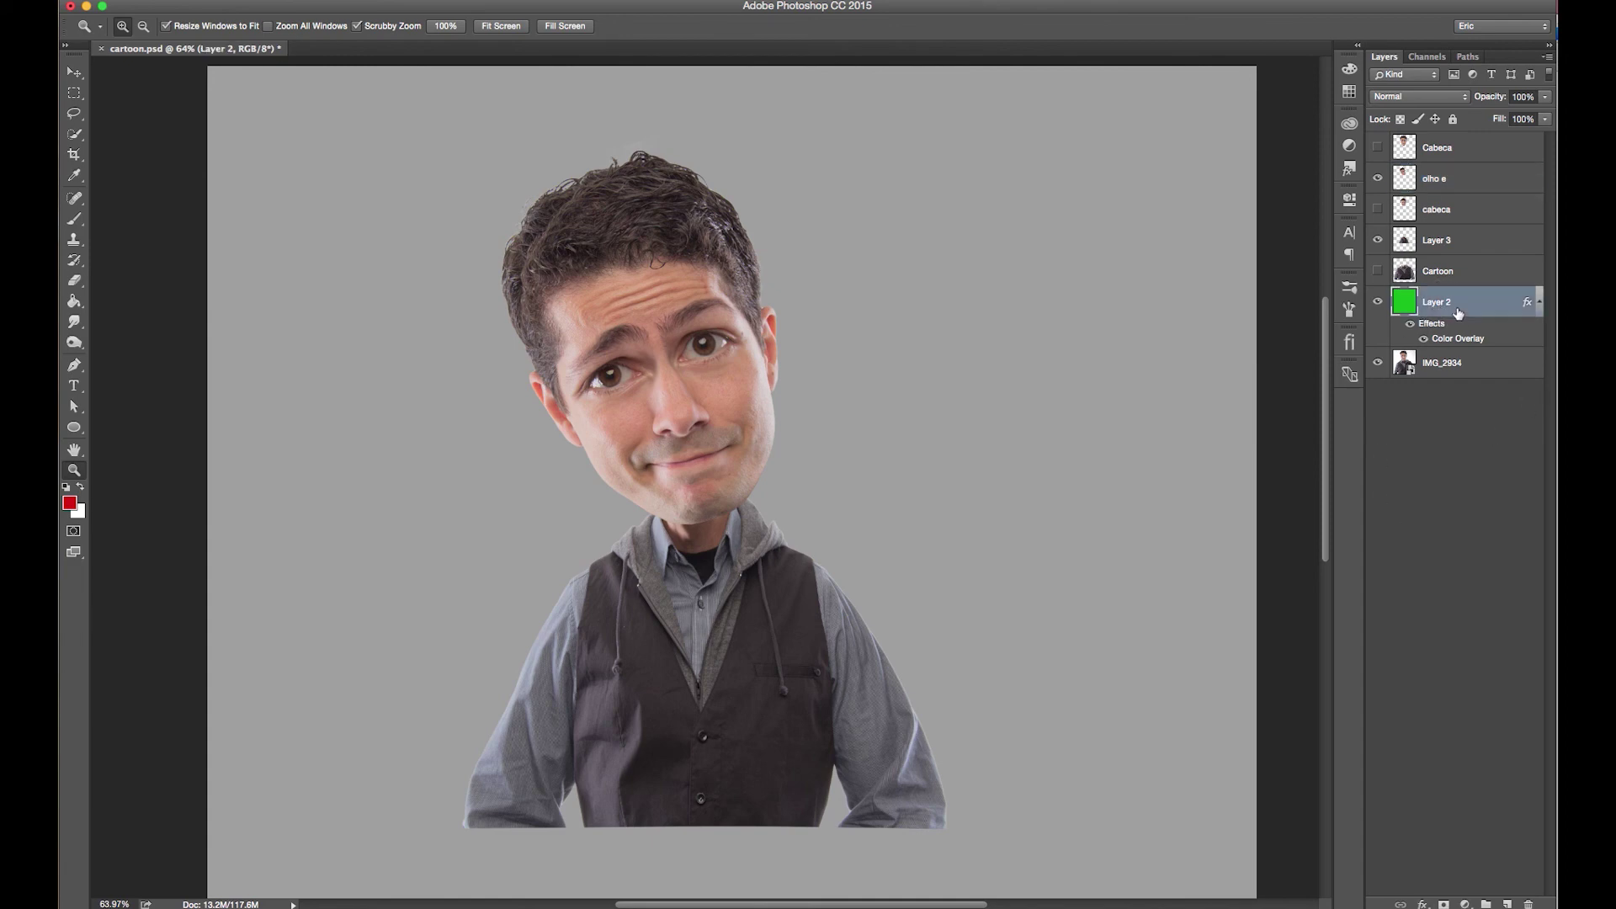
left_click(74, 155)
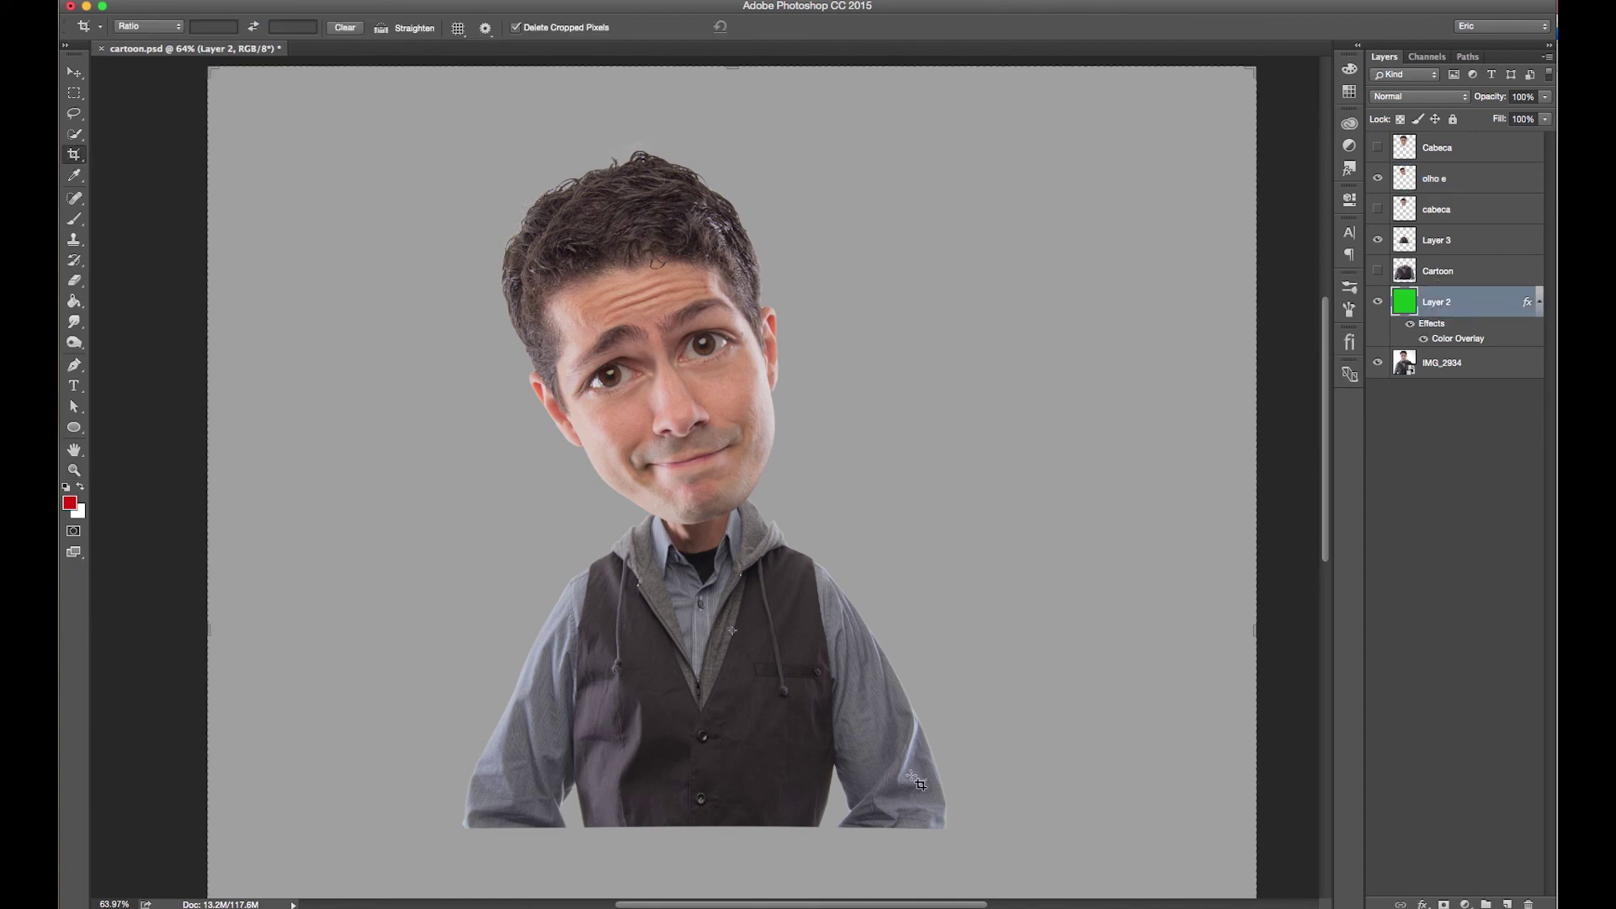
key("ctrl+minus")
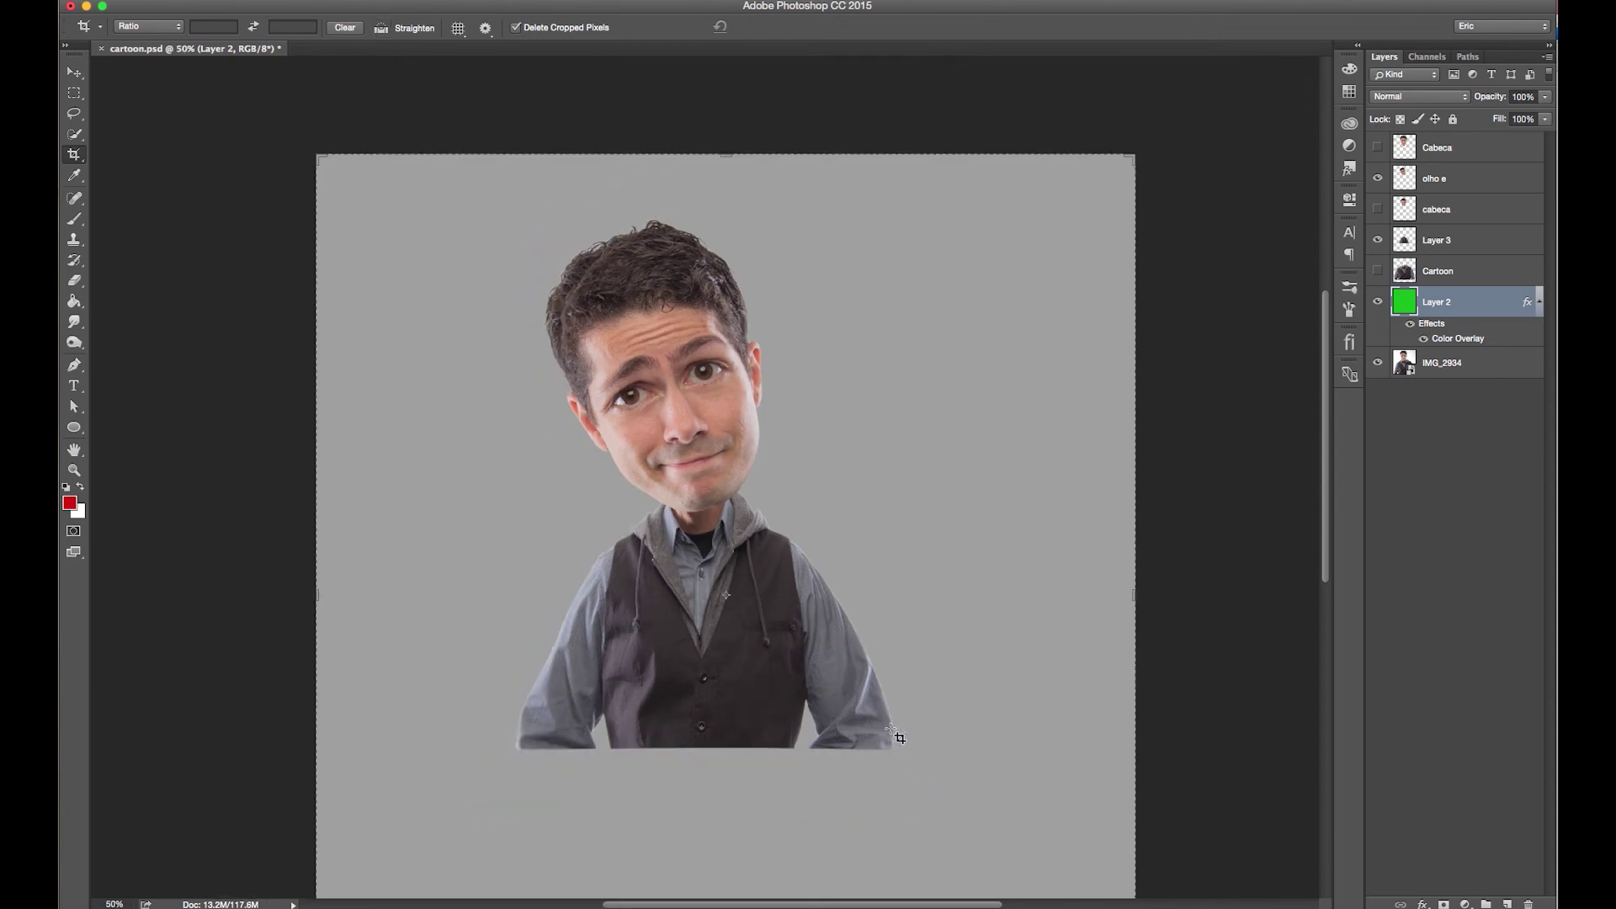
key("ctrl+minus")
Step: Crop to a narrow portrait box from just above the hair to the vest hem
left_click_drag(711, 771, 694, 673)
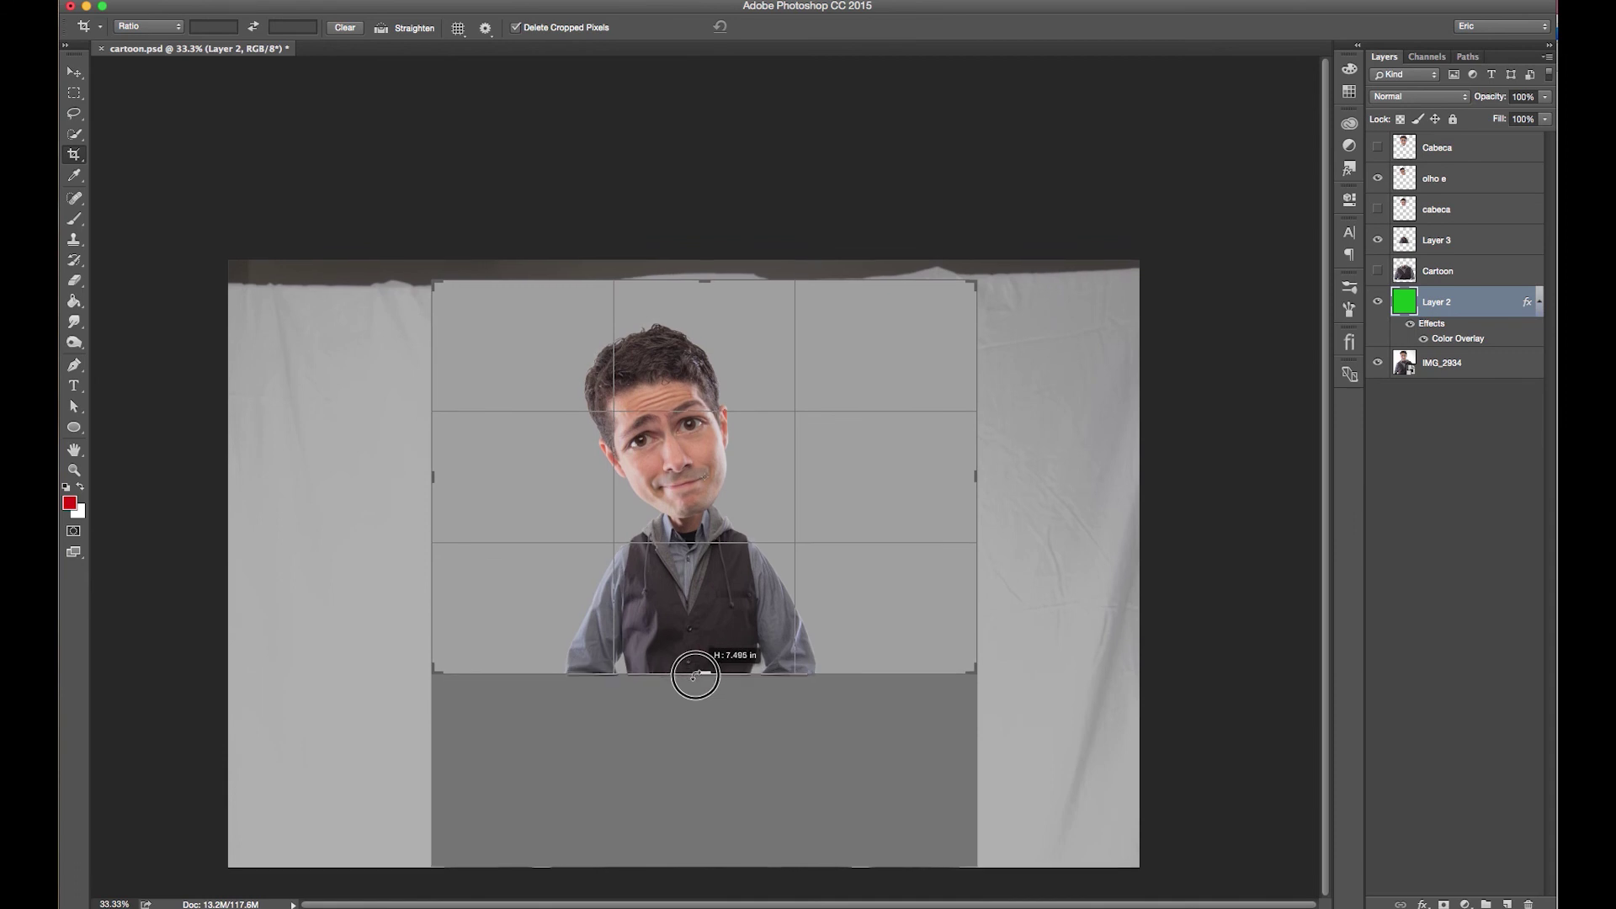
left_click_drag(975, 479, 930, 486)
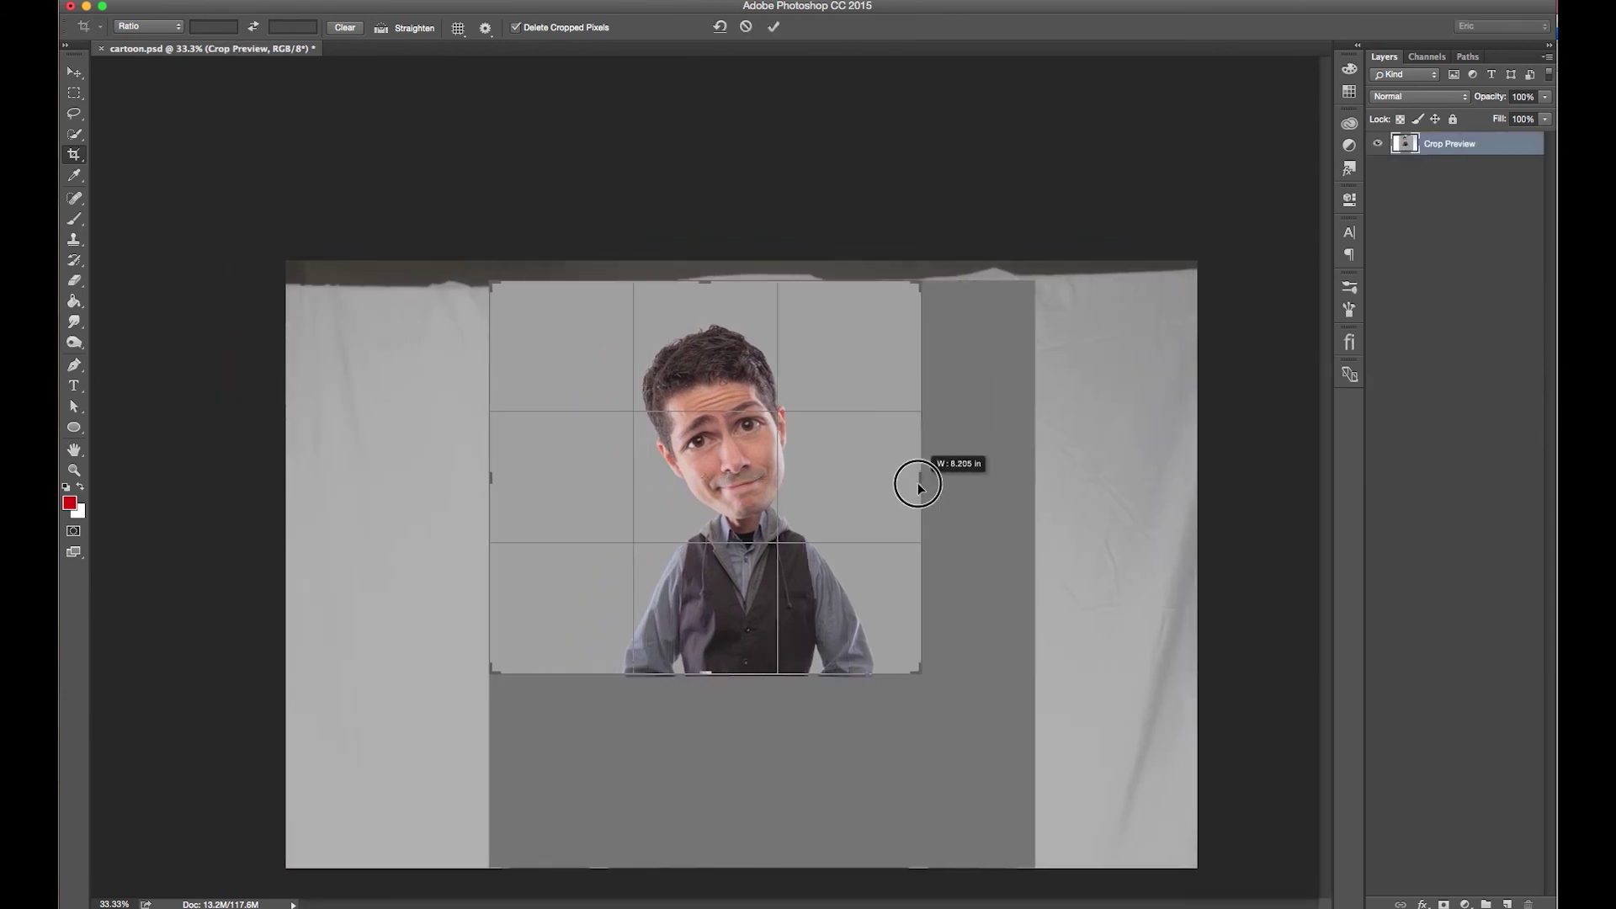
left_click_drag(932, 487, 931, 487)
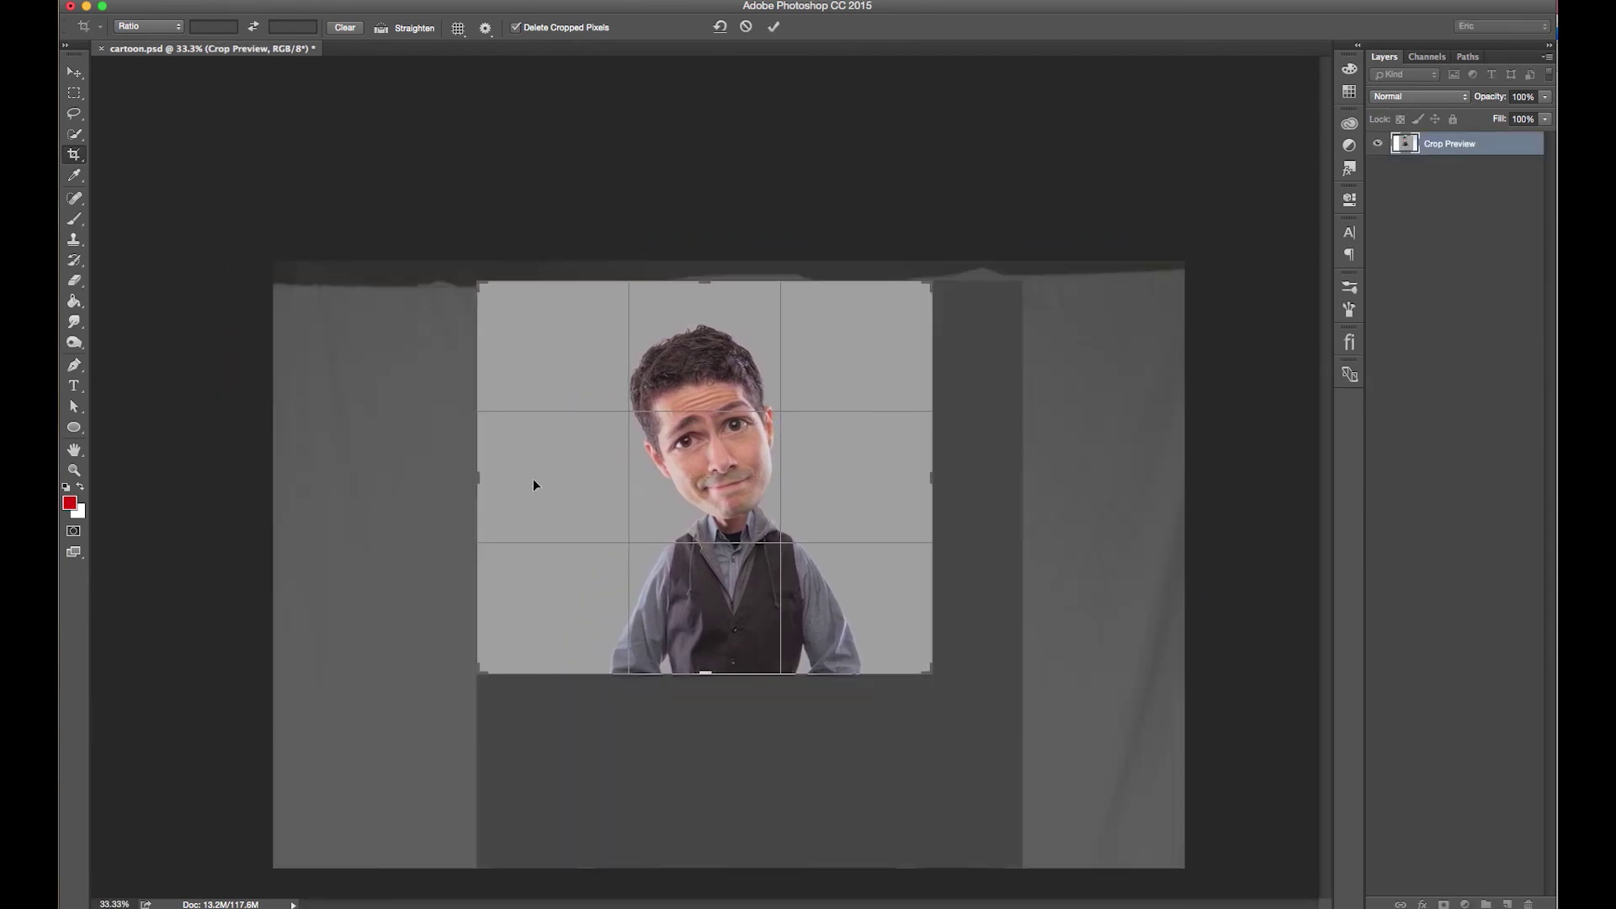
left_click_drag(476, 482, 508, 482)
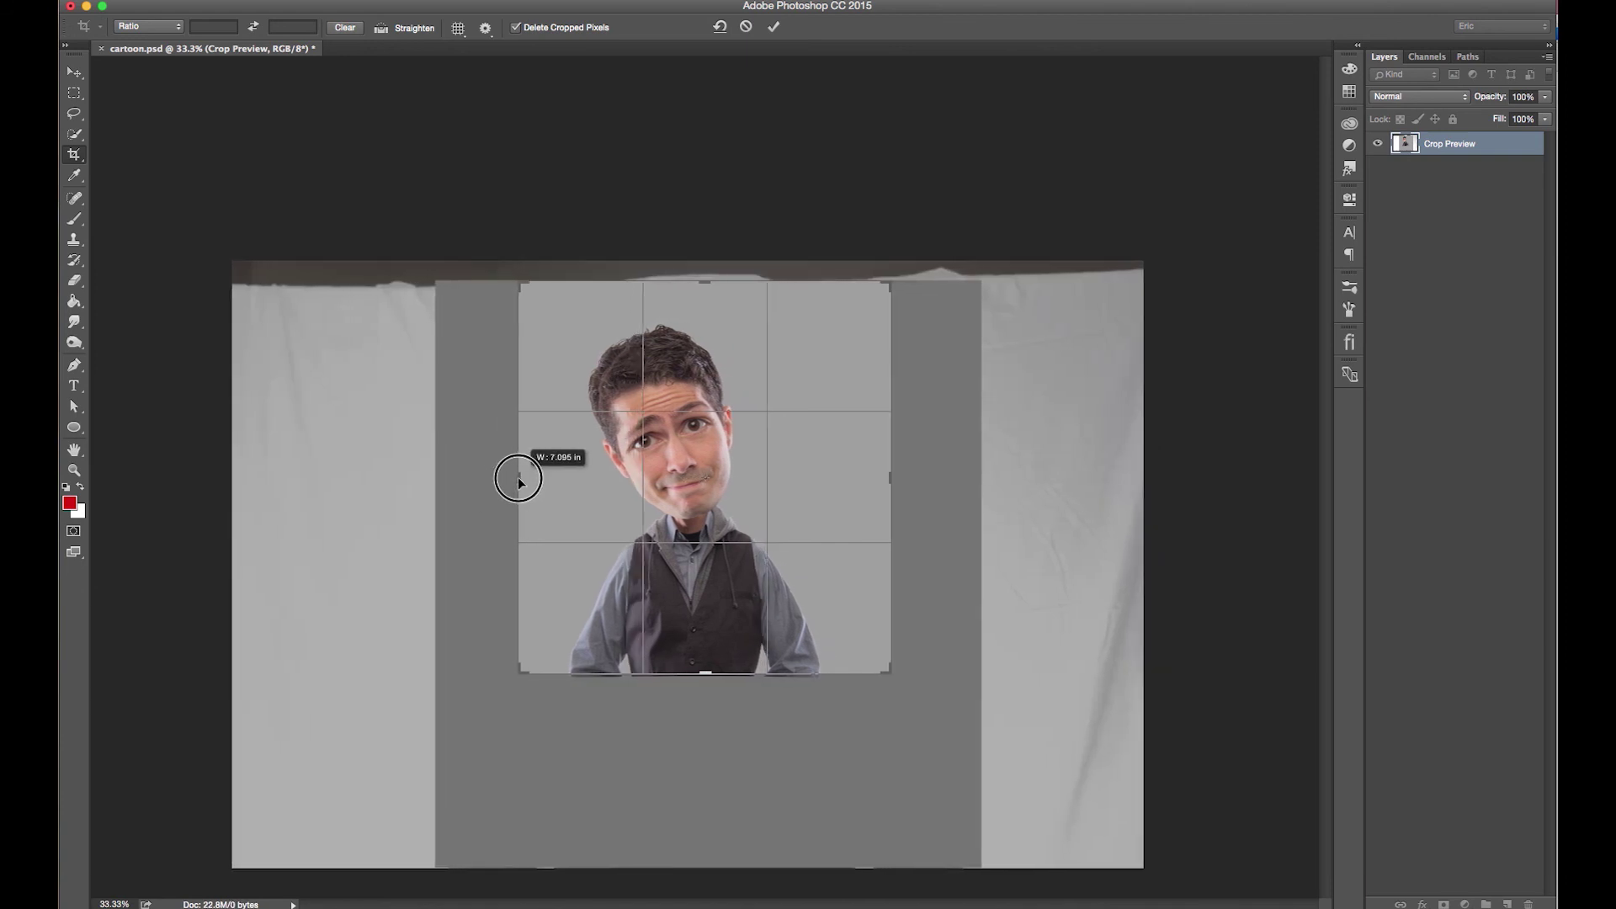
left_click_drag(507, 482, 517, 480)
left_click_drag(900, 465, 869, 480)
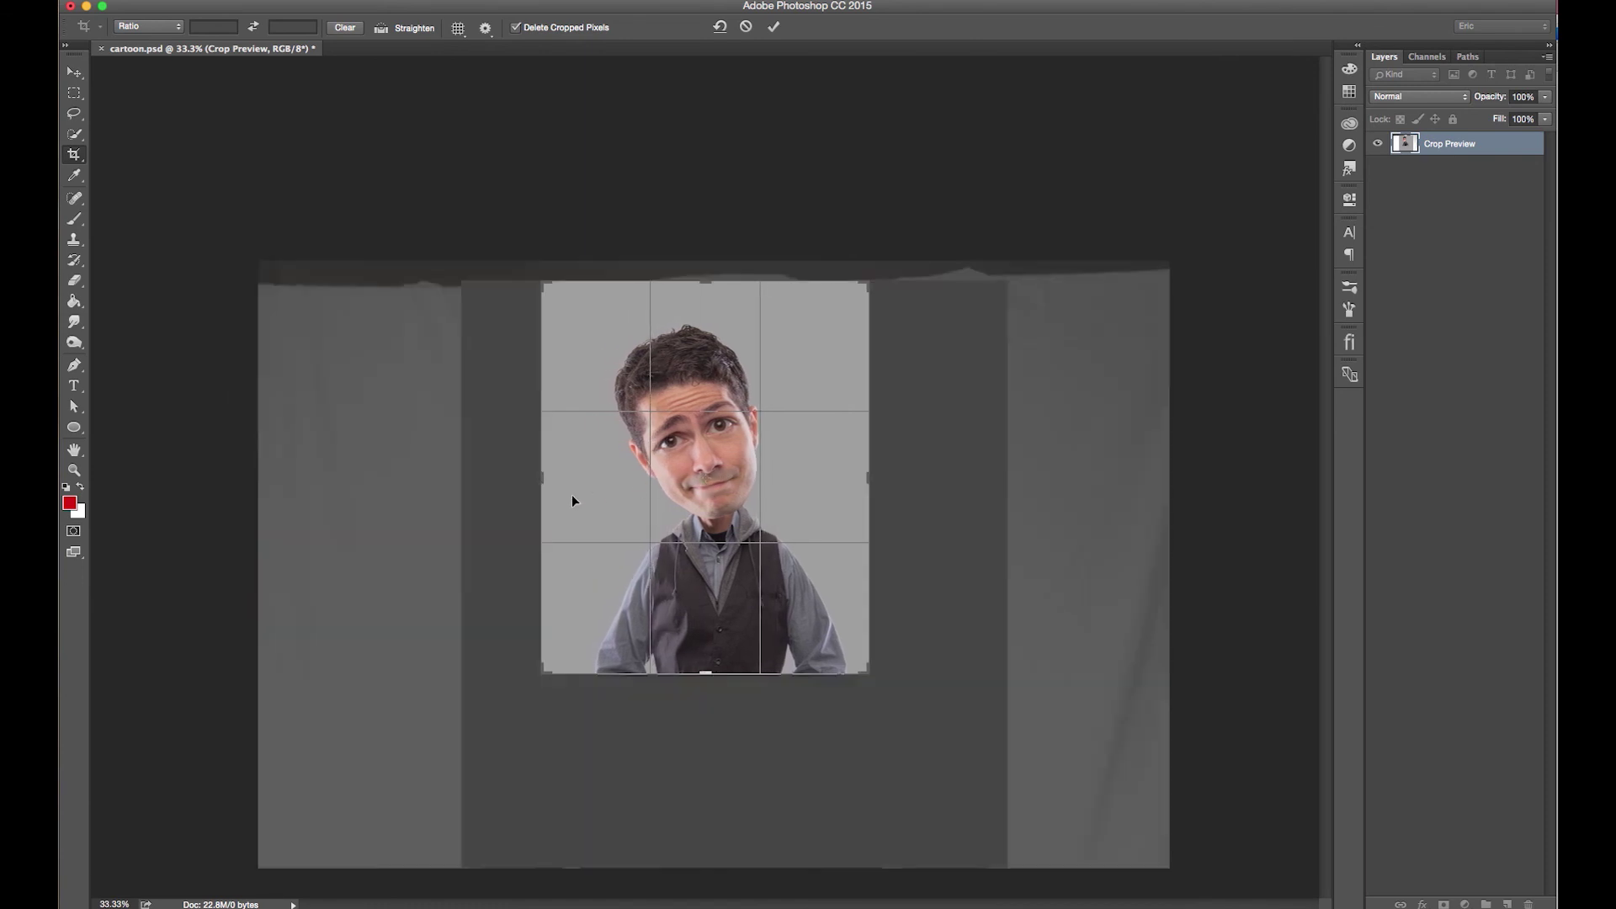
left_click_drag(543, 478, 547, 480)
left_click_drag(704, 283, 707, 290)
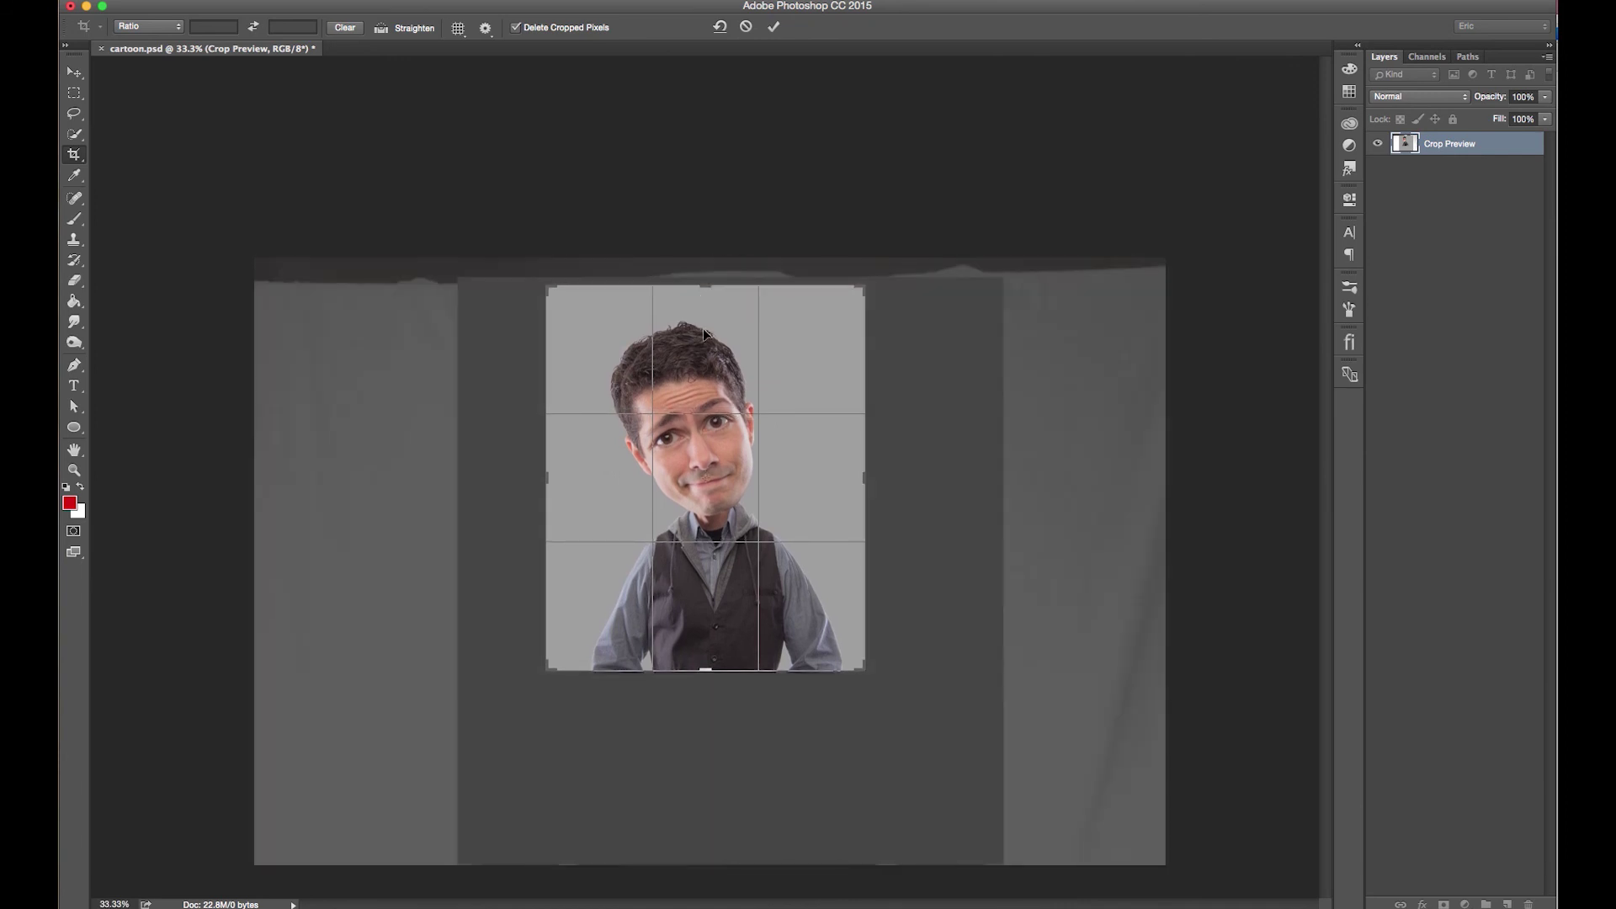
key("Return")
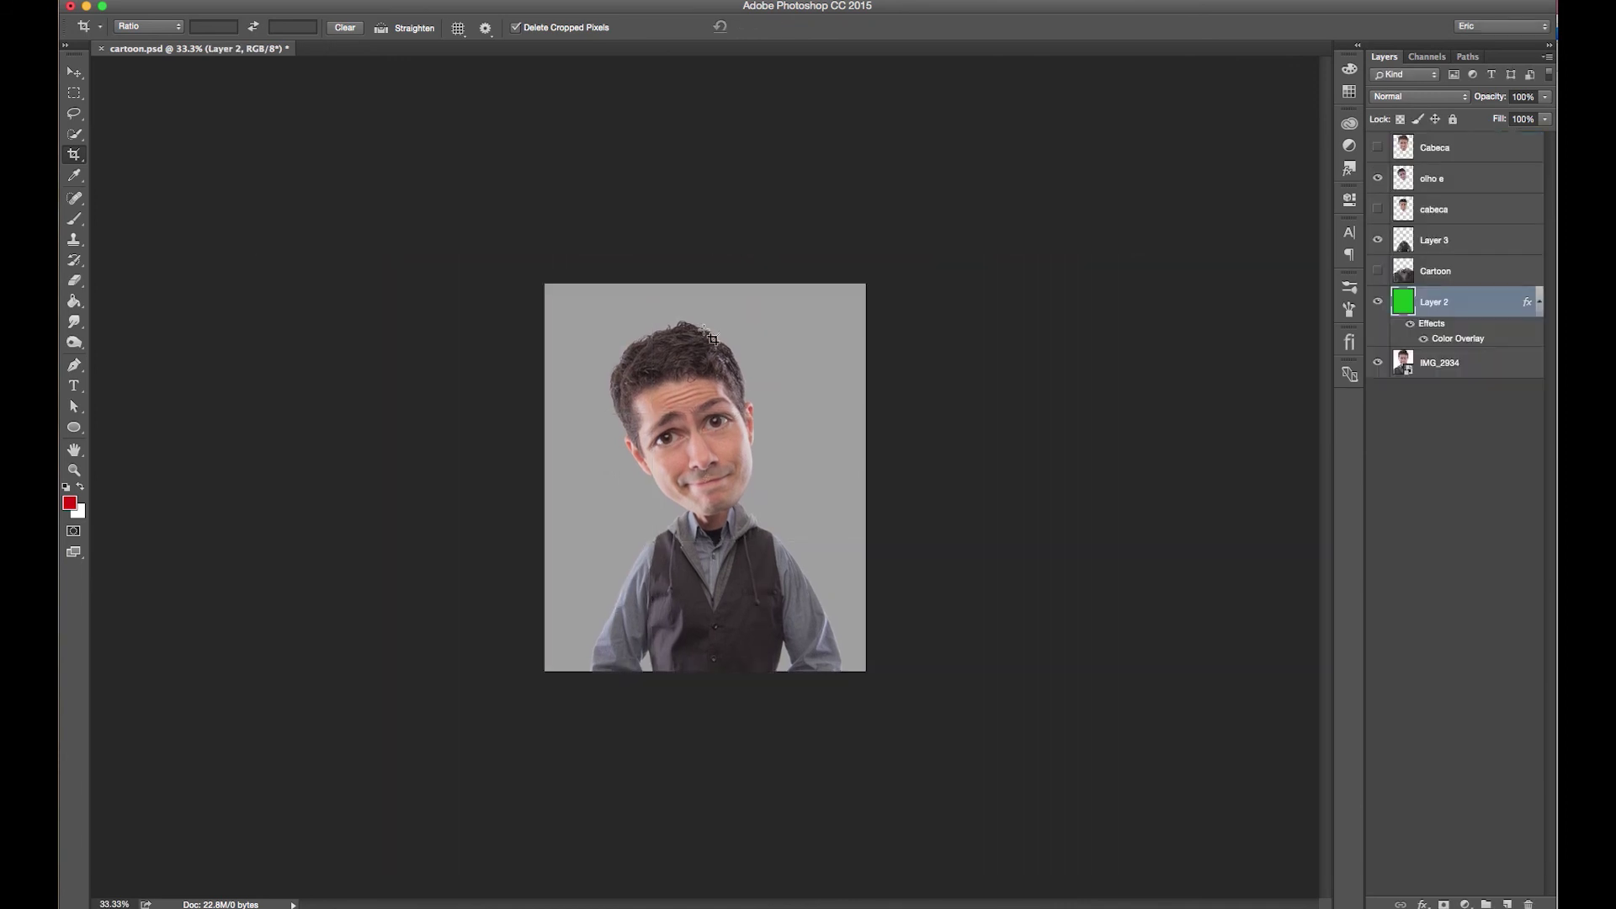
Step: Set the view to 66.7% and add a new empty Layer 4 above Layer 2
double_click(81, 472)
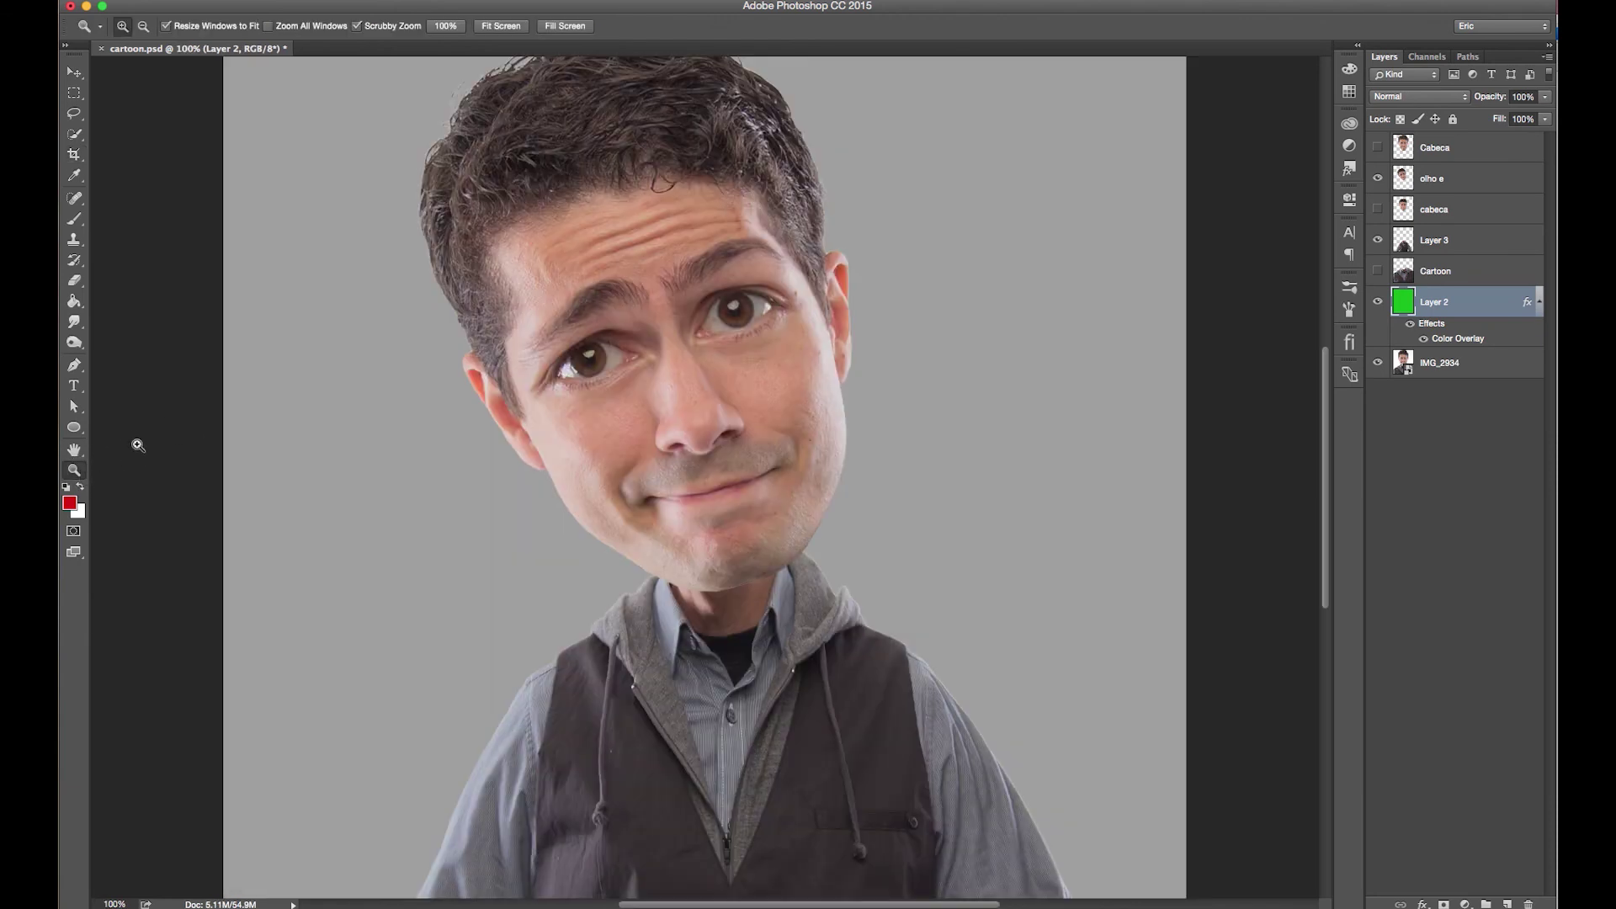
left_click(949, 623, "alt")
left_click(947, 623)
left_click(81, 78)
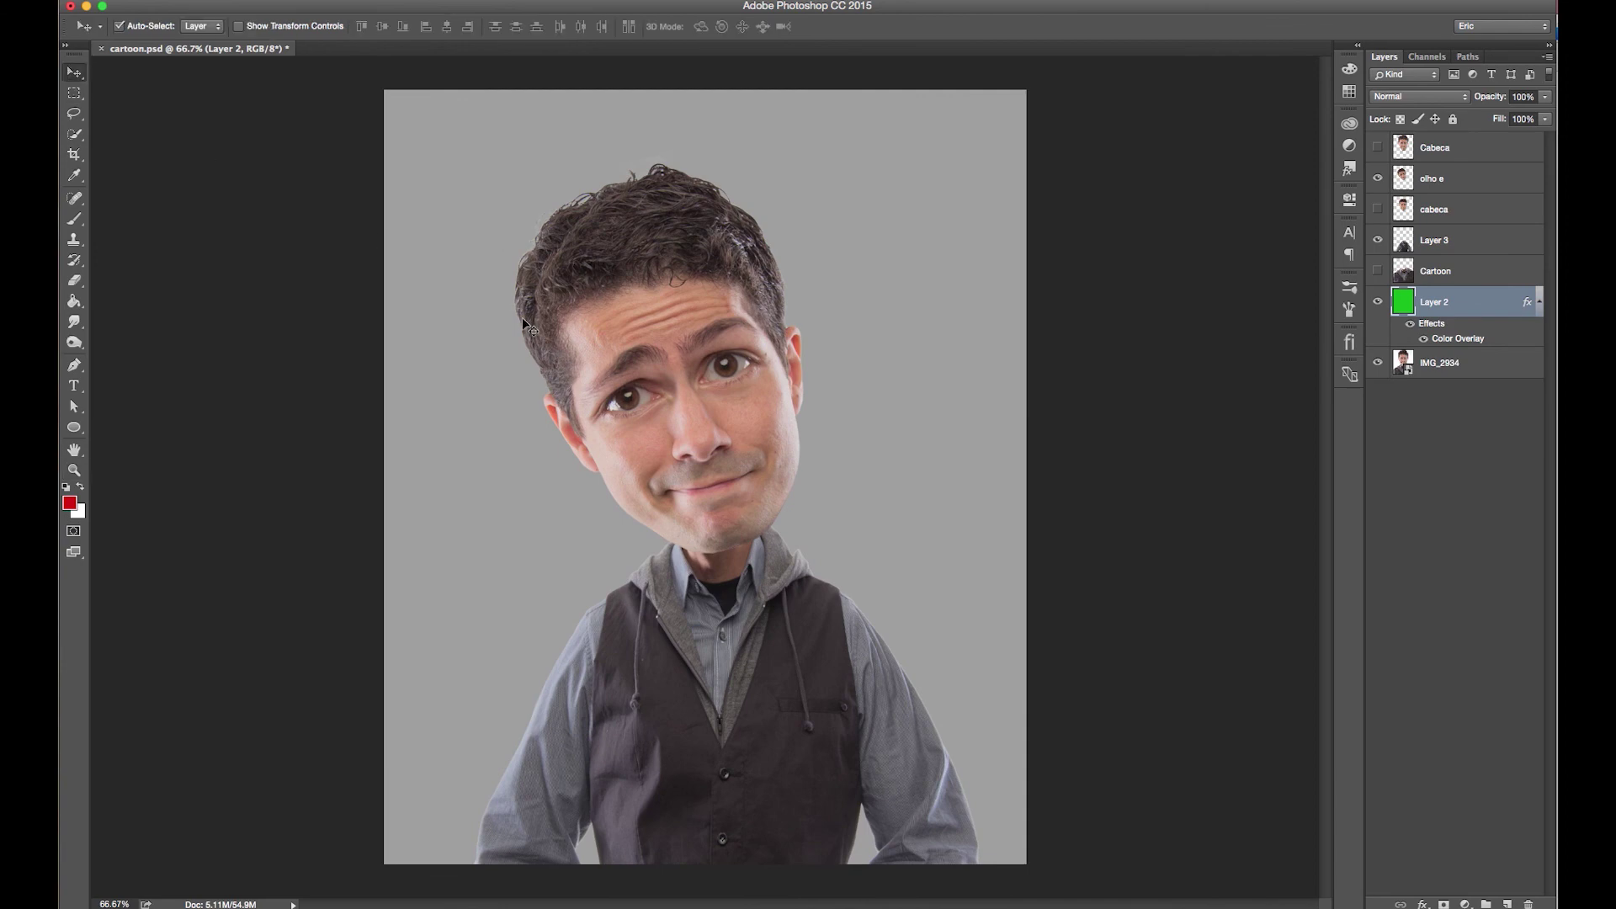
left_click(1508, 903)
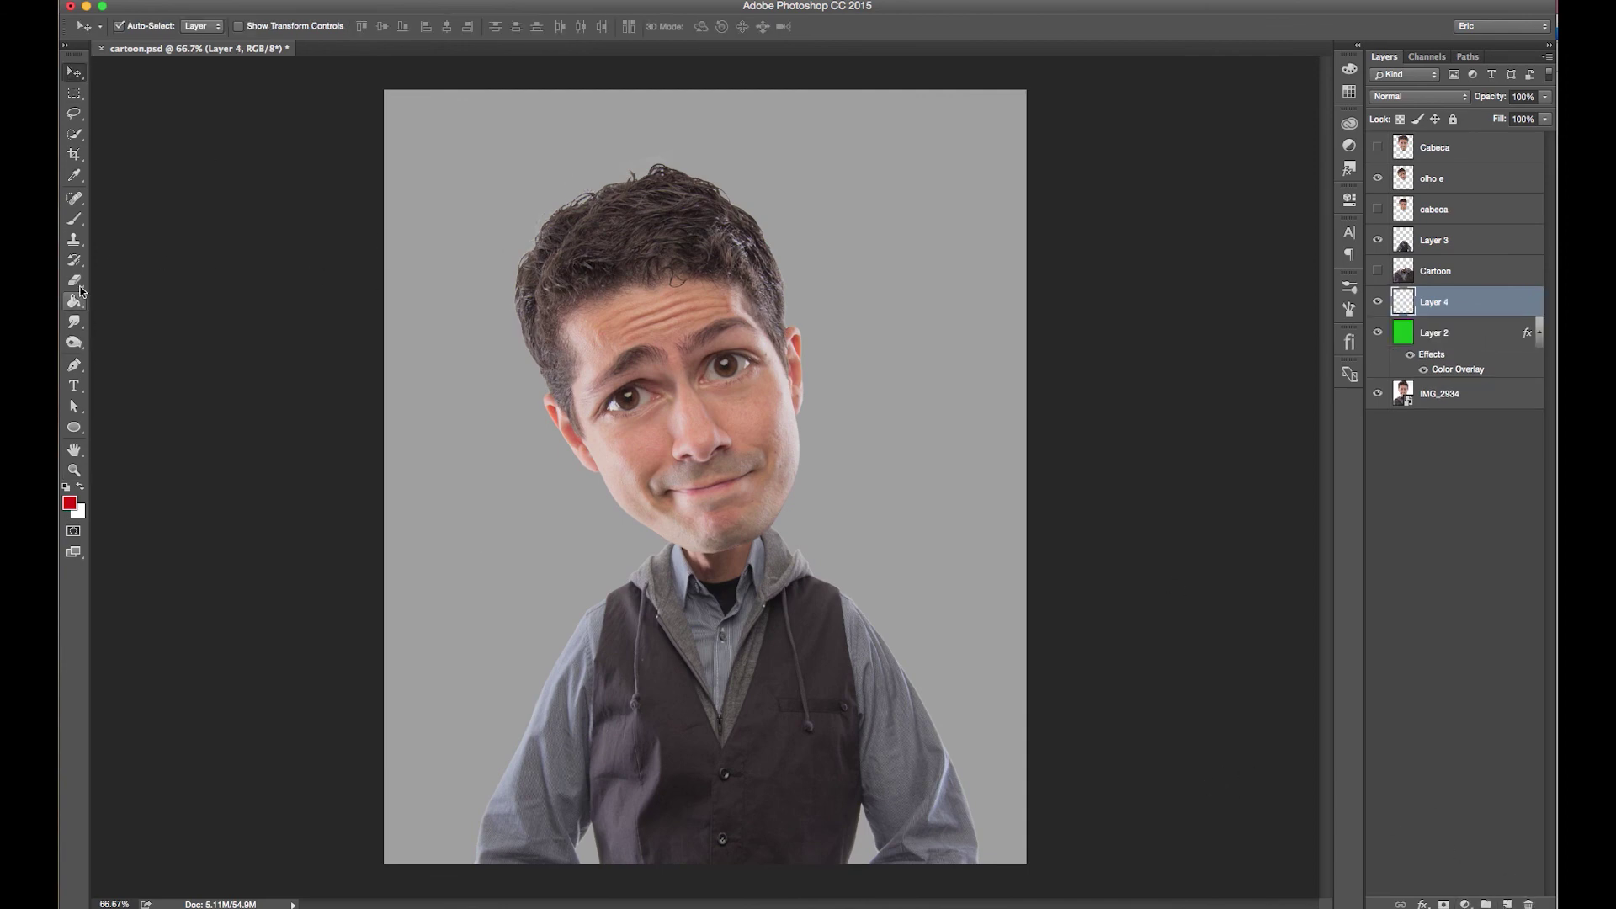
Step: Paint a soft white dot left of the face with a round brush preset
left_click(75, 219)
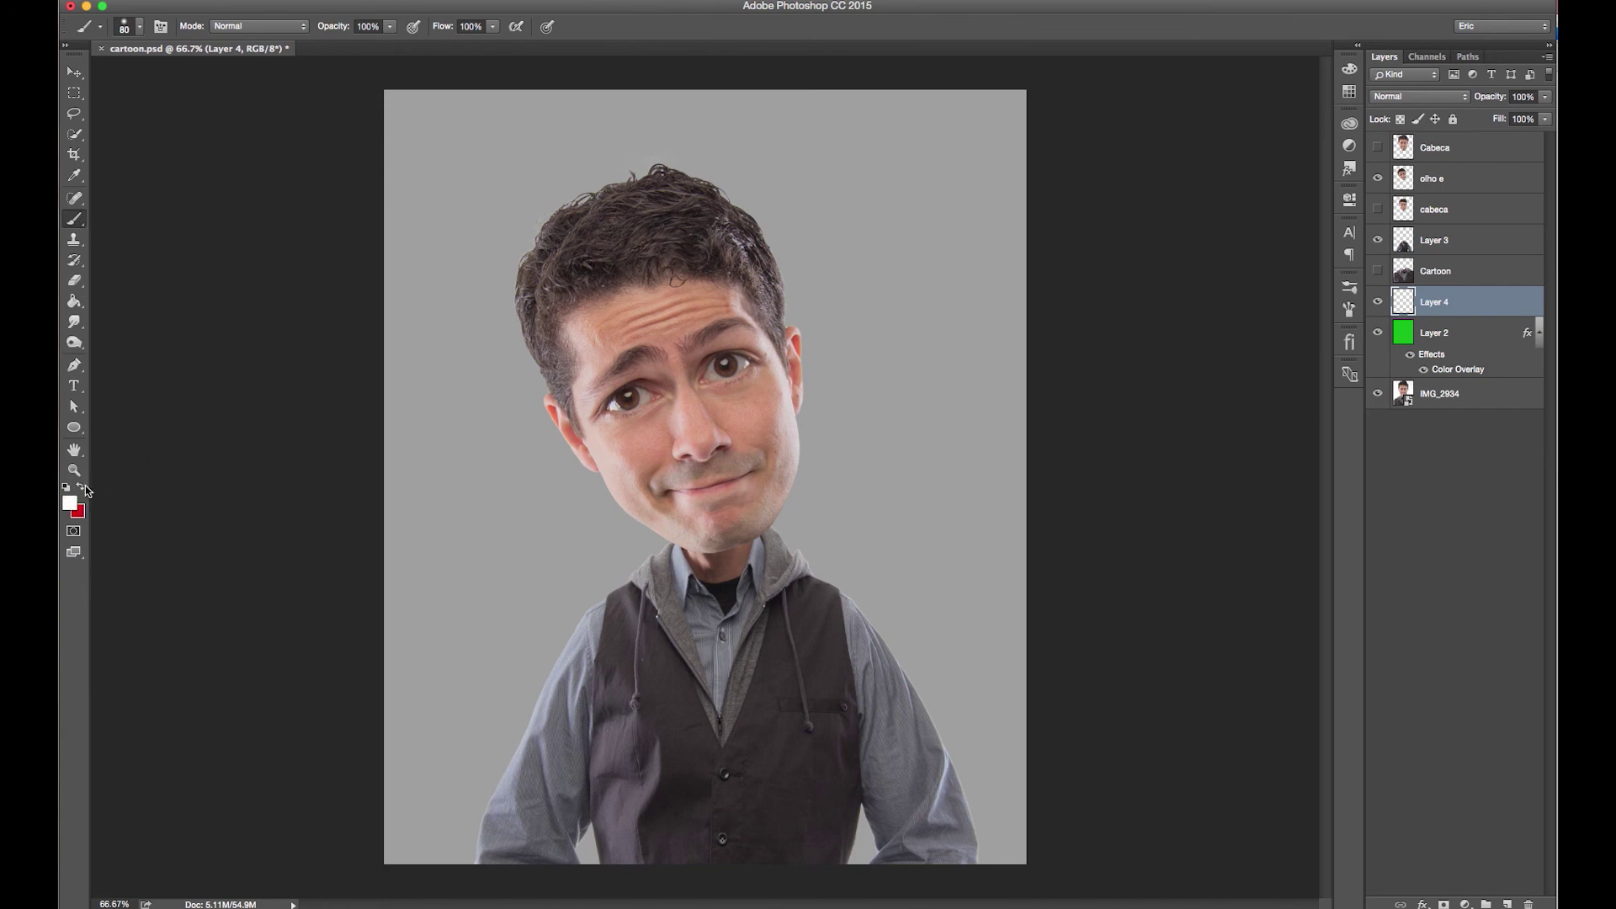
left_click(522, 461)
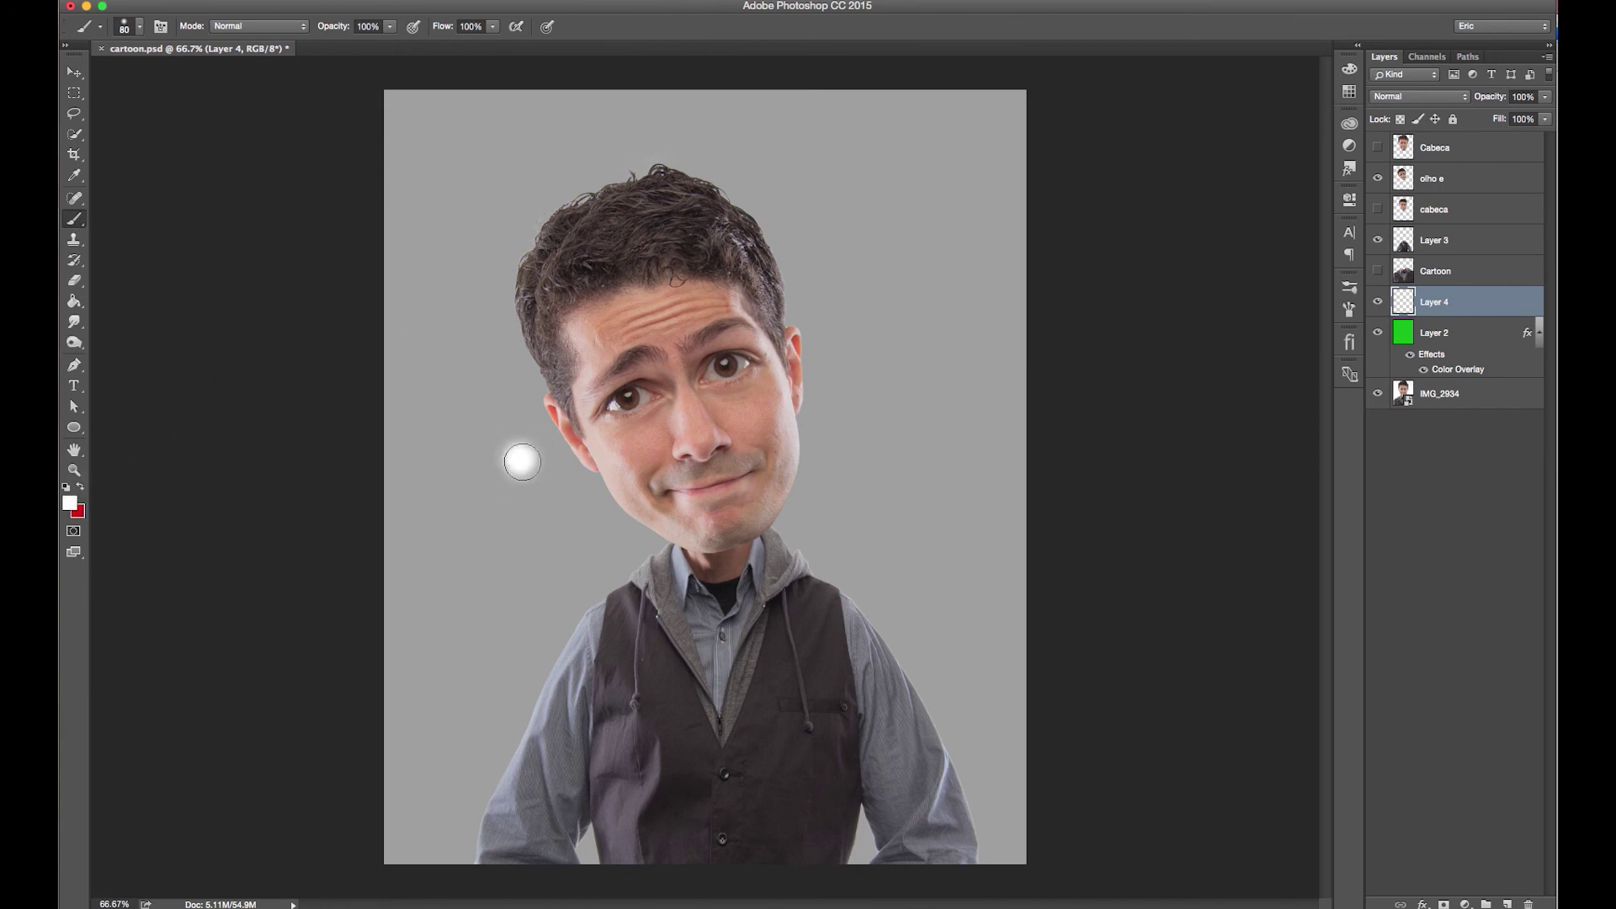
right_click(512, 459)
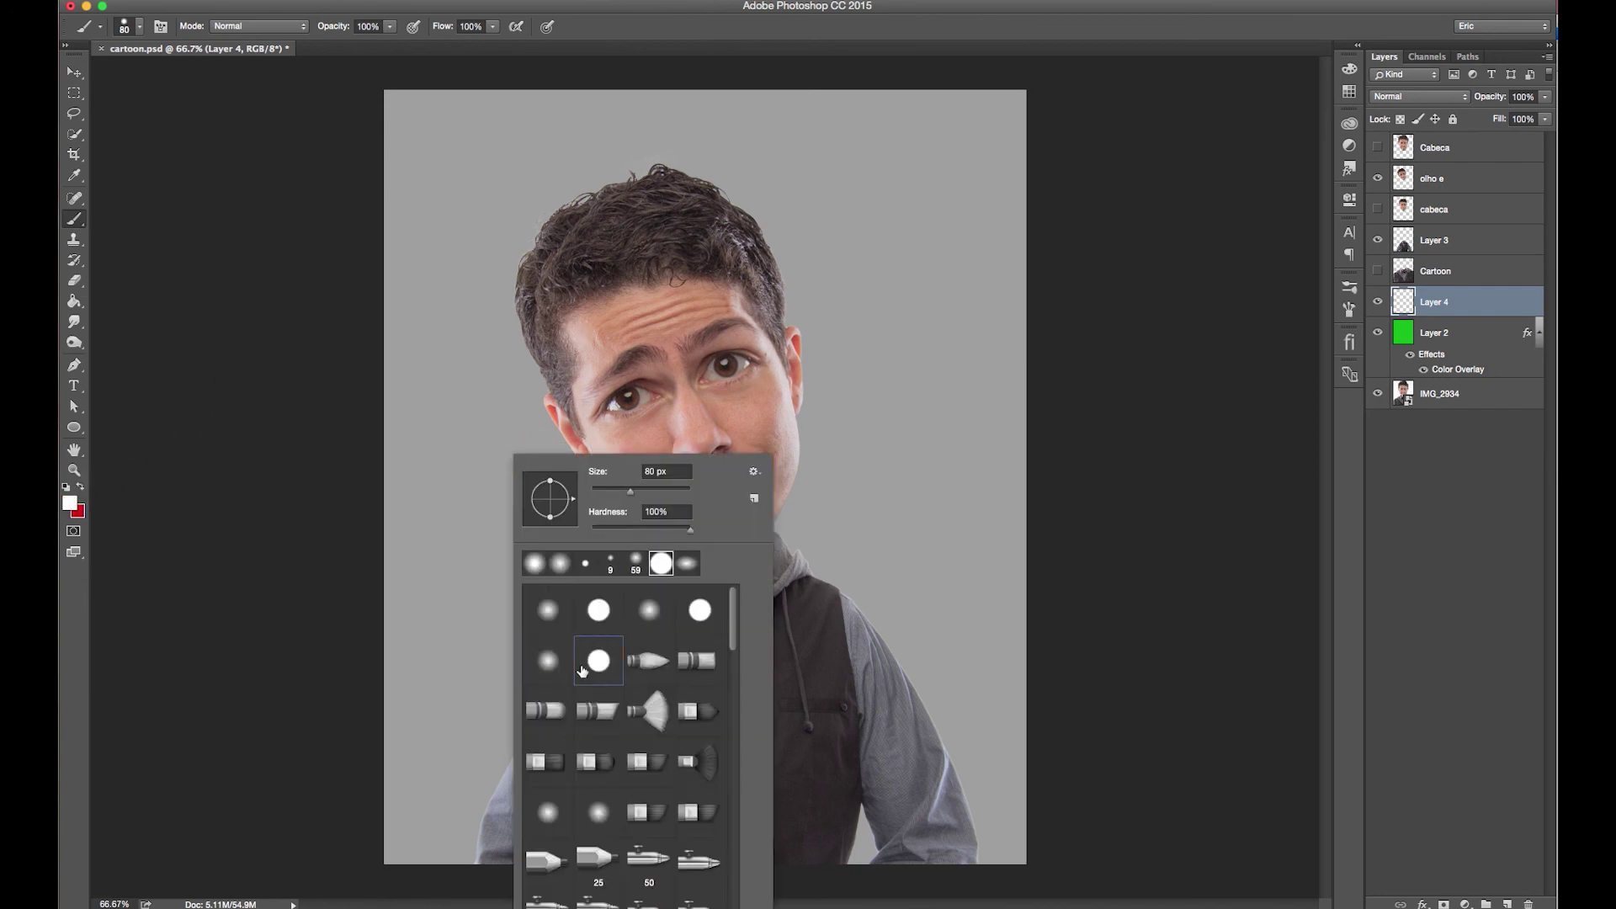
double_click(581, 671)
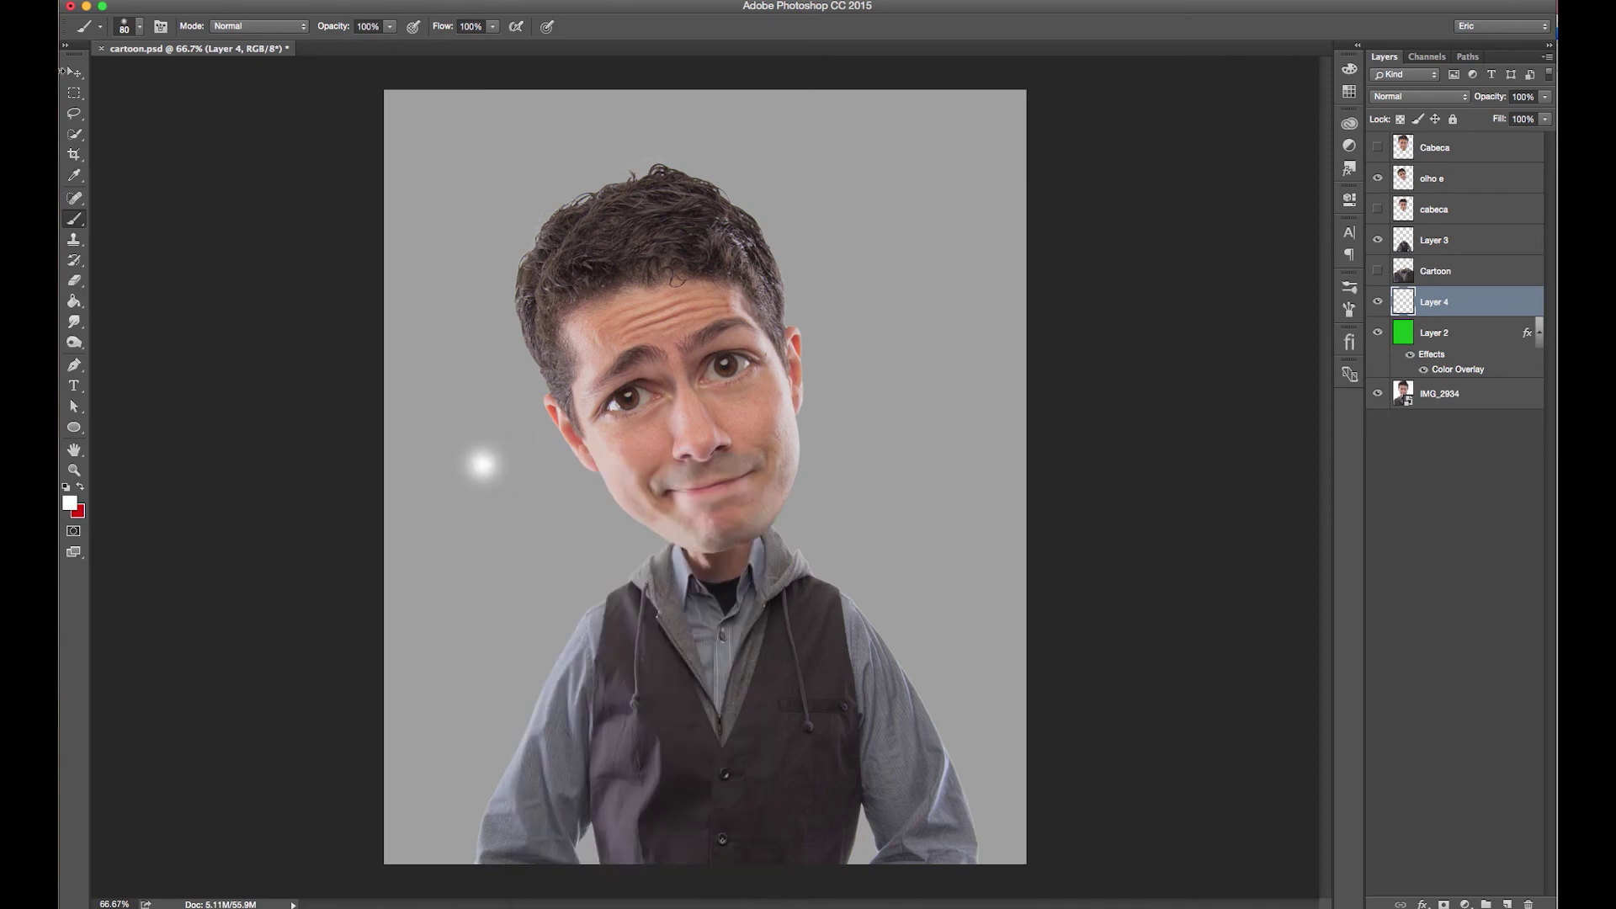
Step: Free-transform Layer 4's white dot, enlarging and shifting it behind the head and shoulders
key("v")
key("ctrl+t")
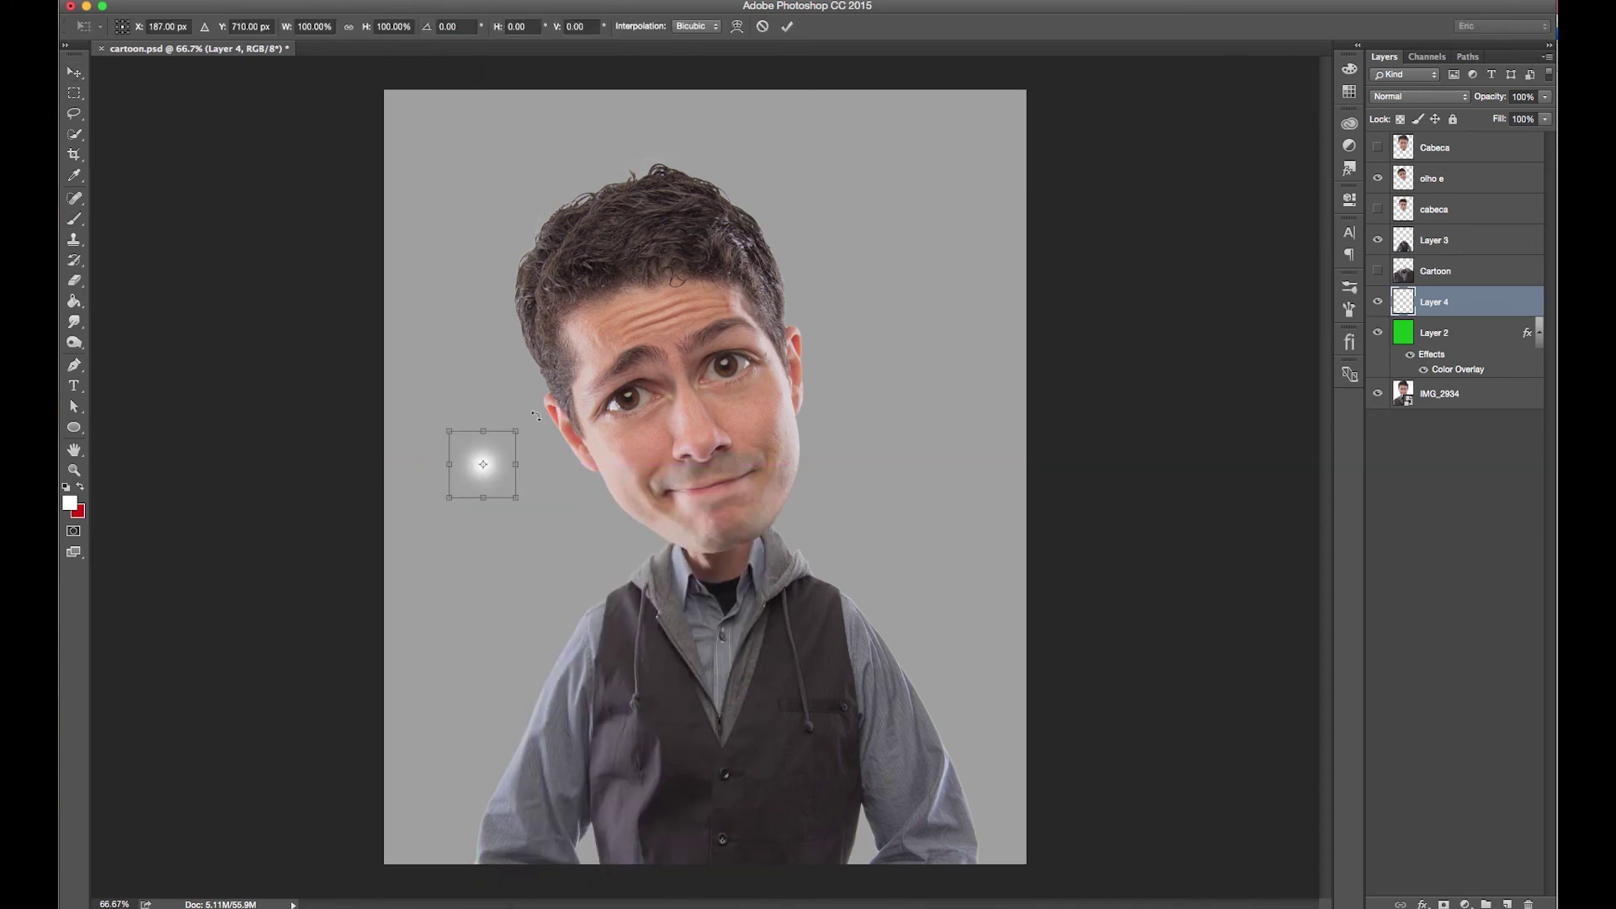
left_click_drag(516, 432, 949, 44)
mouse_move(826, 249)
left_mouse_down()
mouse_move(830, 528)
mouse_move(811, 585)
left_mouse_up()
left_click_drag(696, 354, 696, 98)
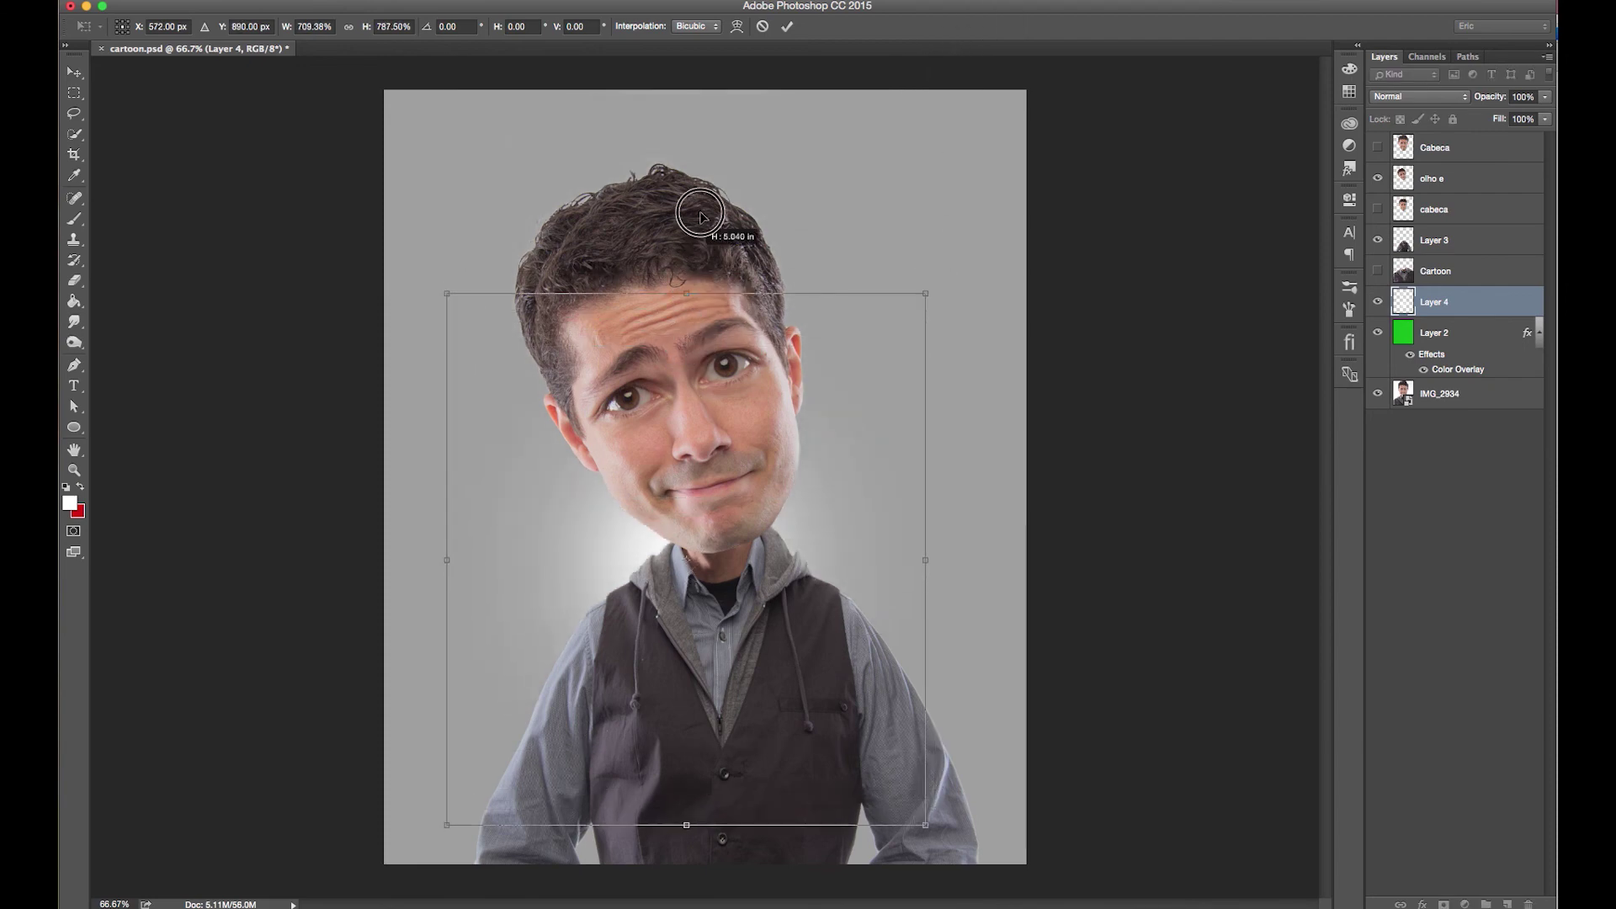
left_click_drag(815, 456, 700, 341)
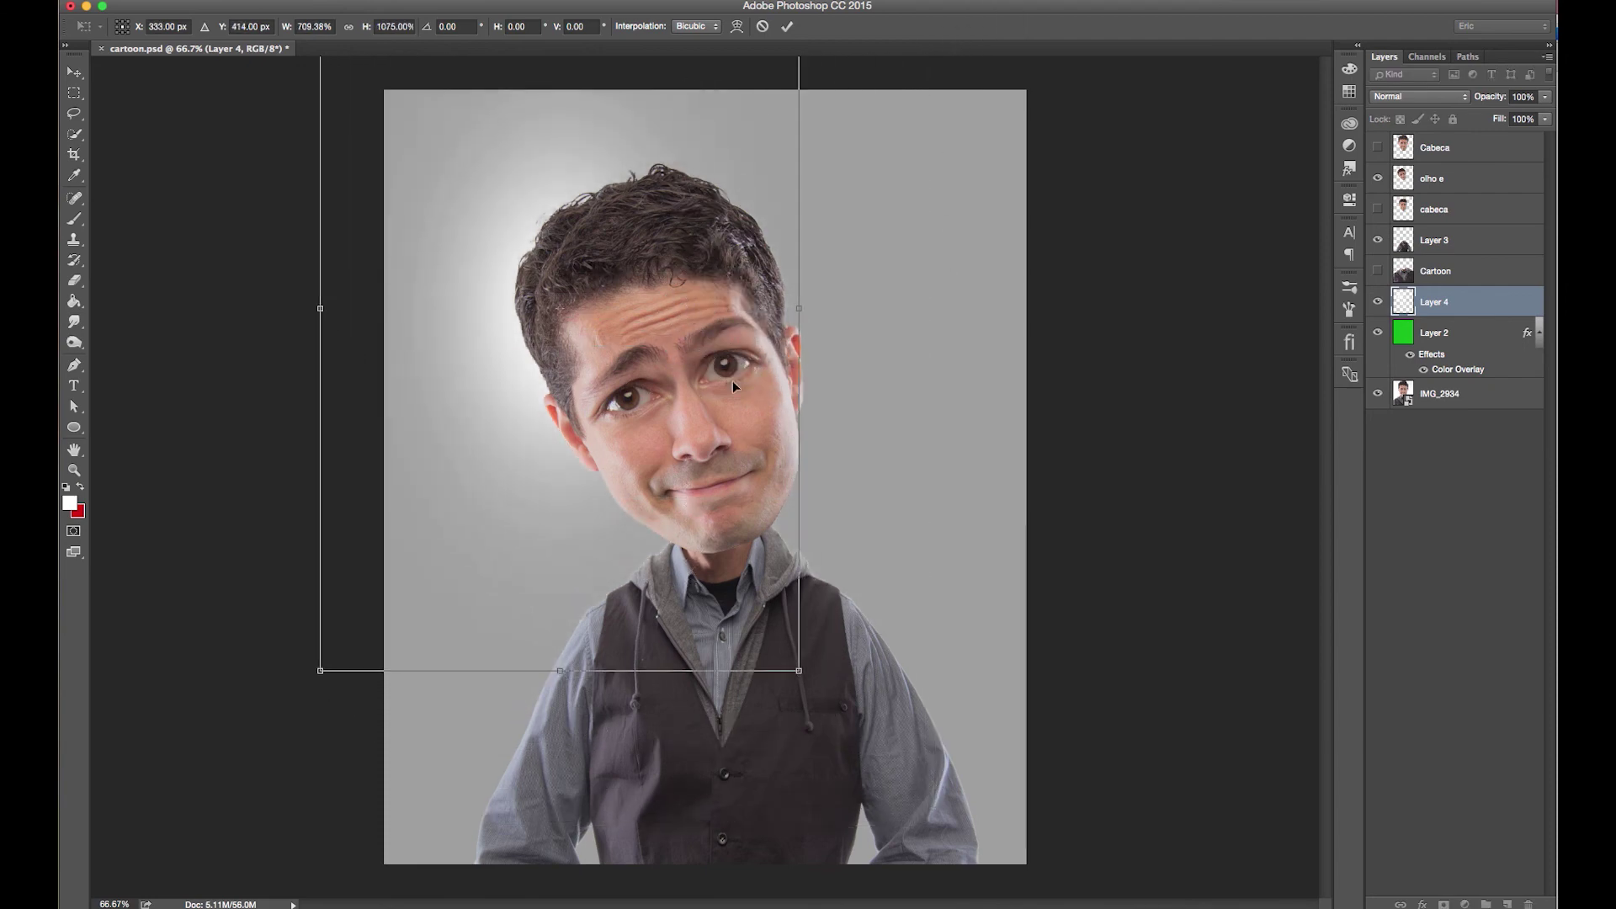
mouse_move(799, 671)
left_mouse_down()
mouse_move(920, 534)
mouse_move(835, 414)
left_mouse_up()
mouse_move(868, 503)
left_mouse_down()
mouse_move(909, 509)
mouse_move(901, 522)
left_mouse_up()
key("Return")
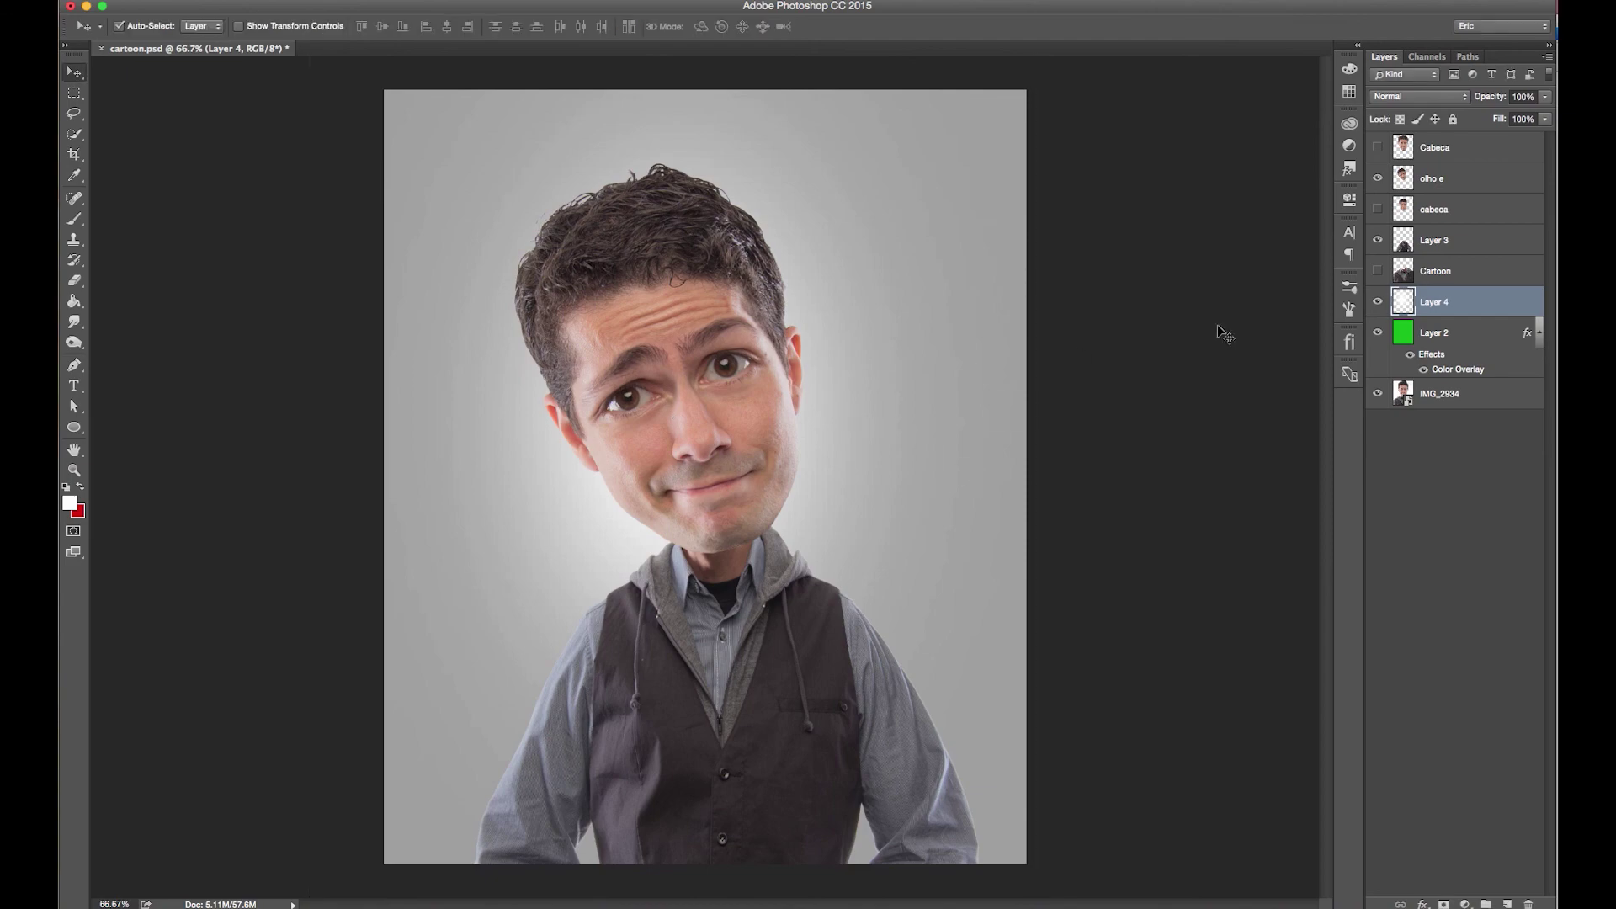